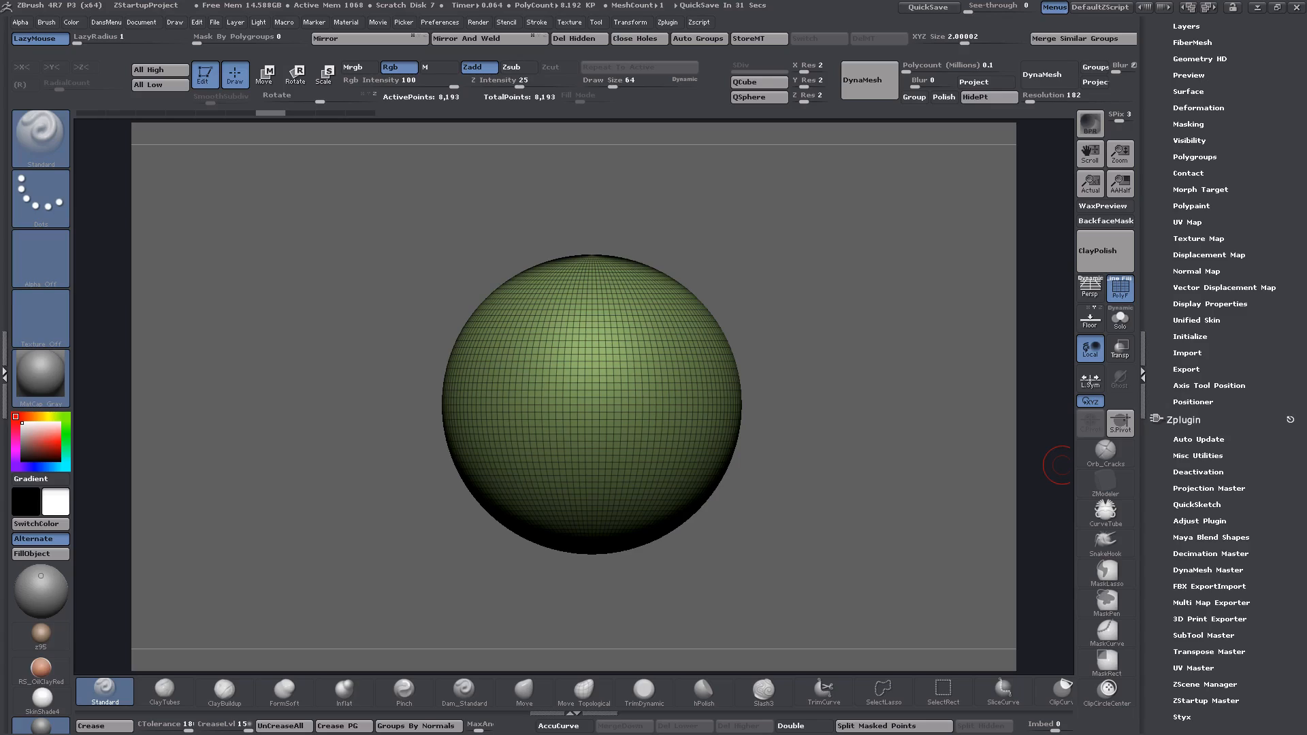
# - Switch to the browser, look through the thread list of the ZBrush ZScript Utilities Forum, and return to ZBrush
pyautogui.hotkey('alt', 'Tab')
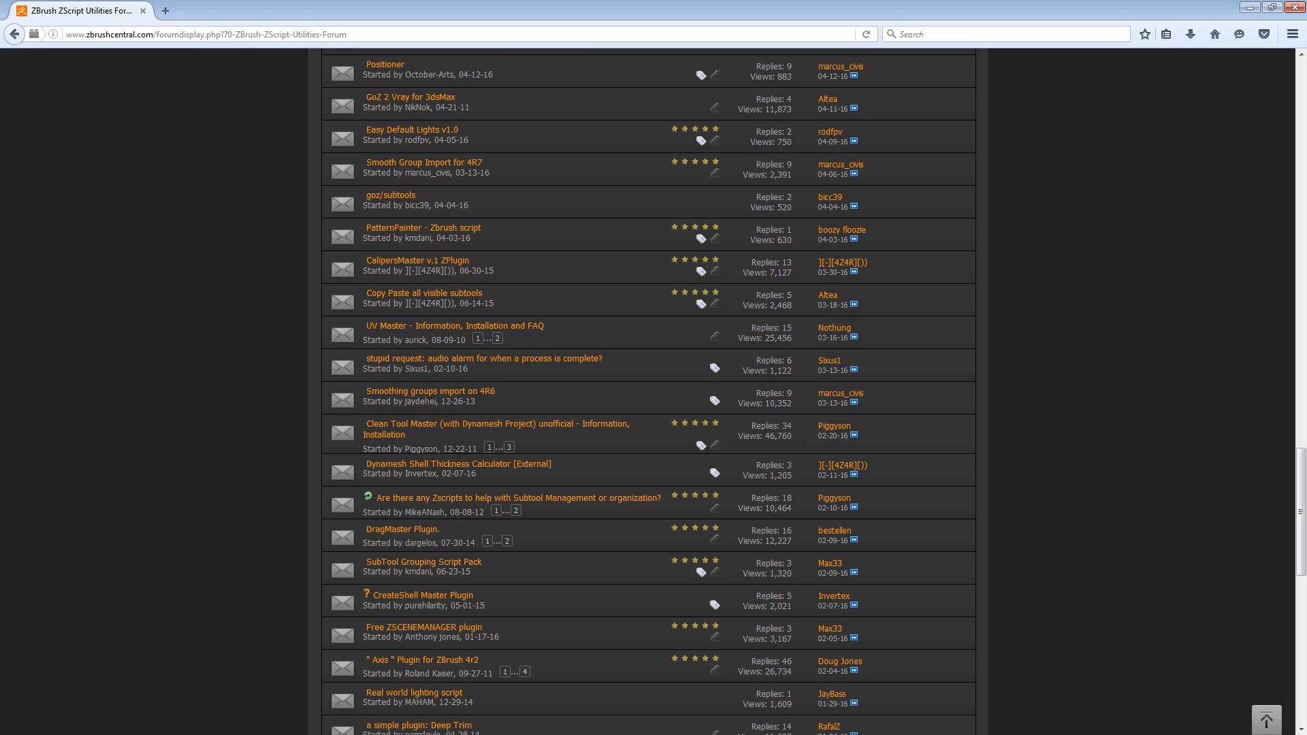
pyautogui.scroll(20, 137, 438)
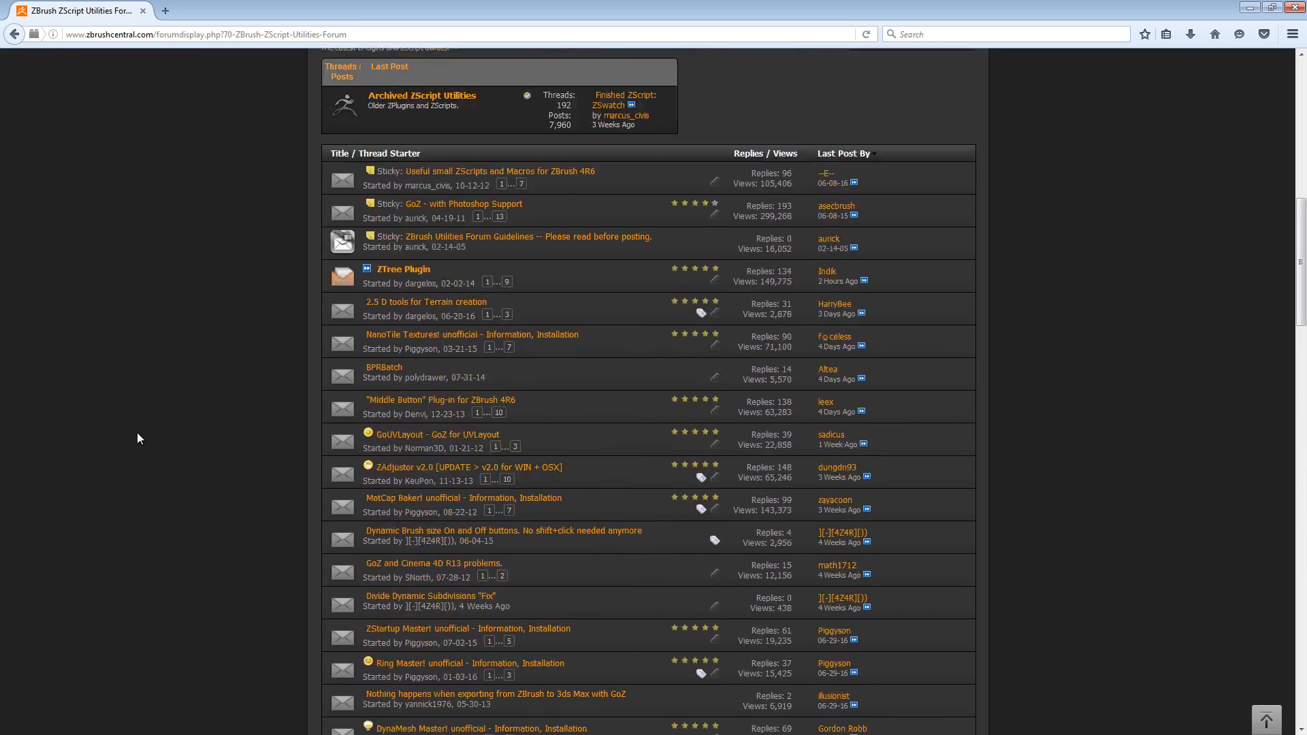
pyautogui.scroll(-2, 138, 437)
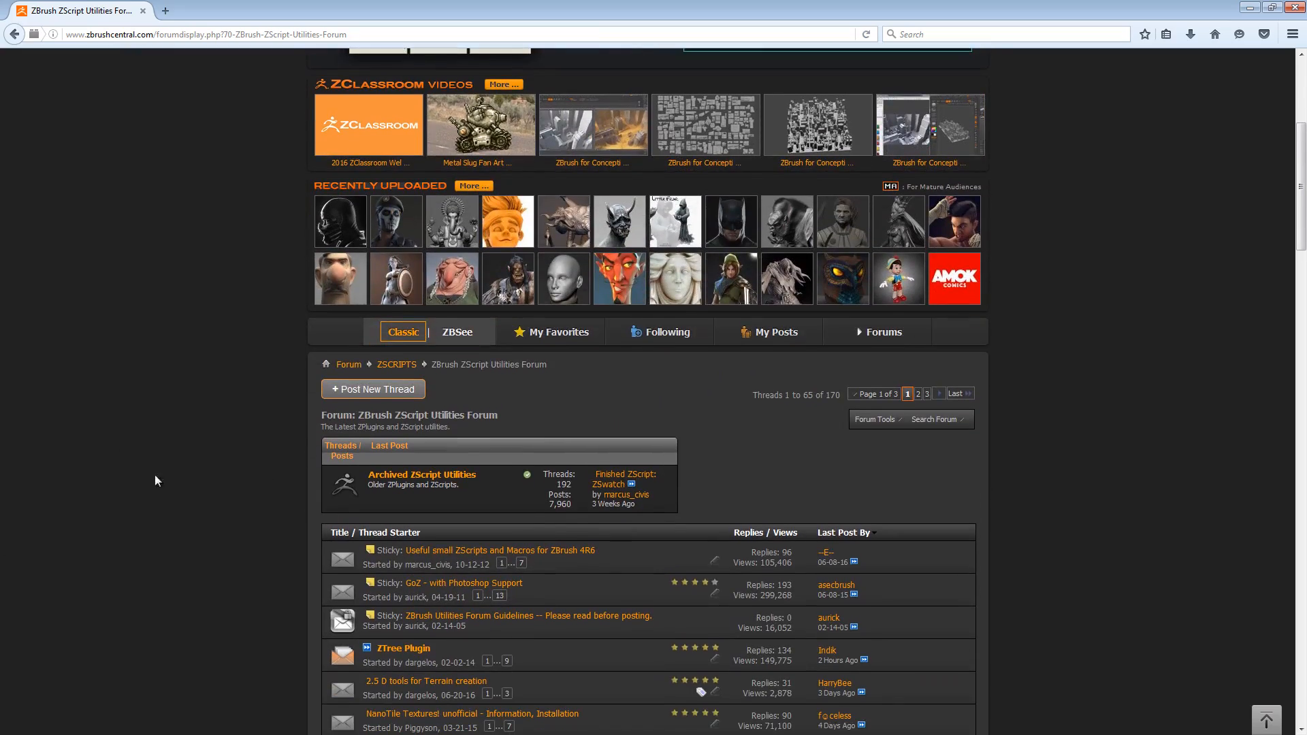
pyautogui.scroll(-18, 164, 450)
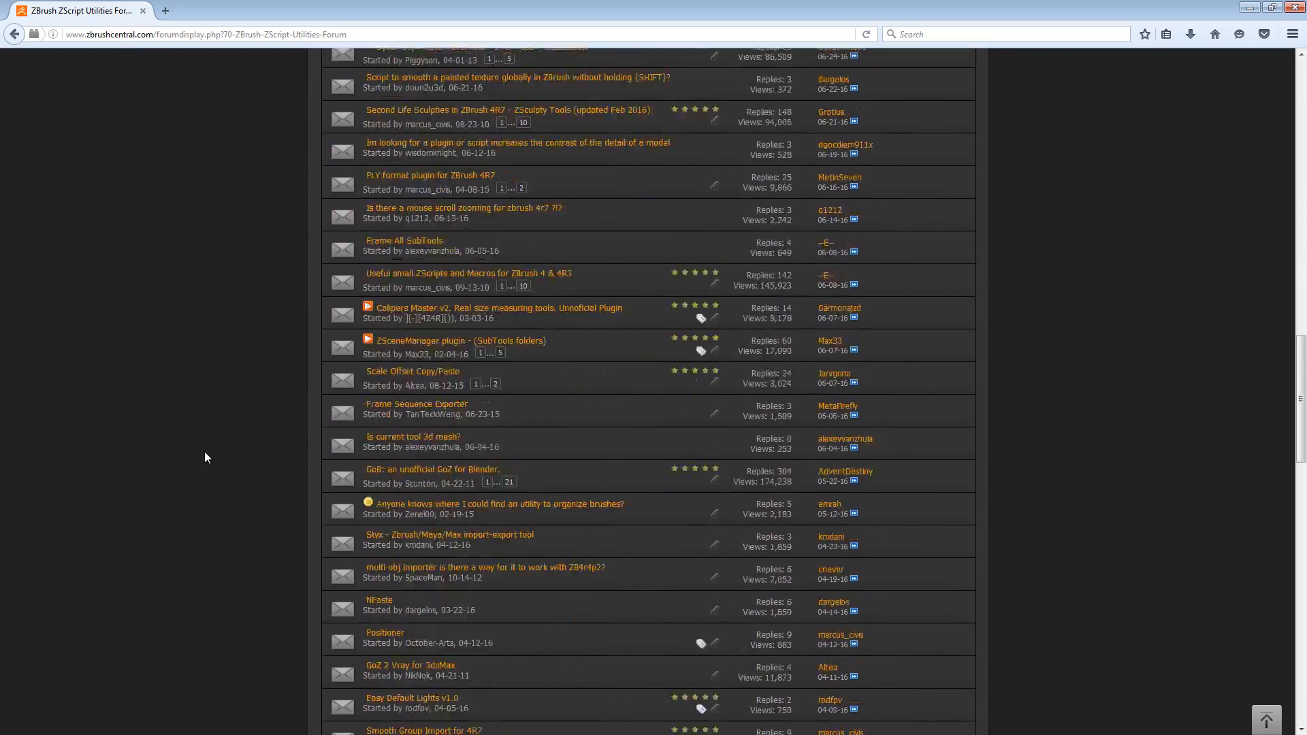
pyautogui.scroll(-12, 205, 452)
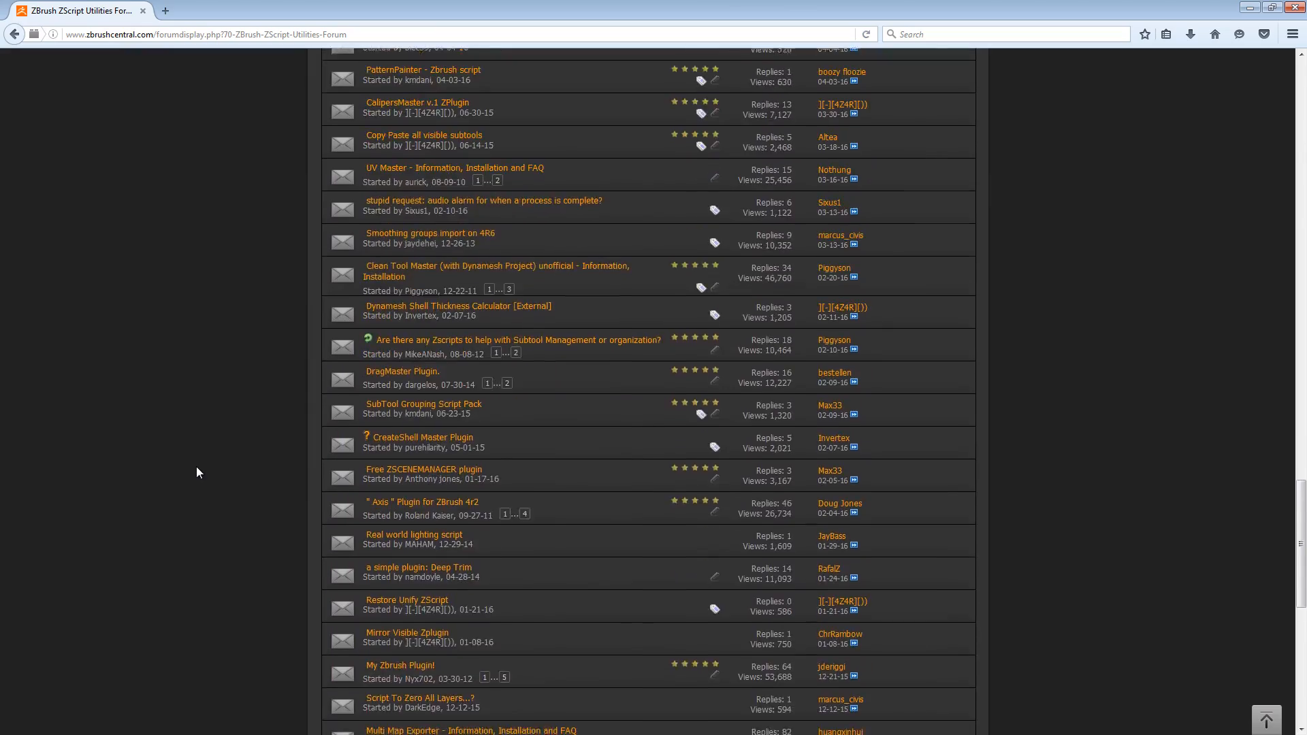
pyautogui.scroll(20, 196, 467)
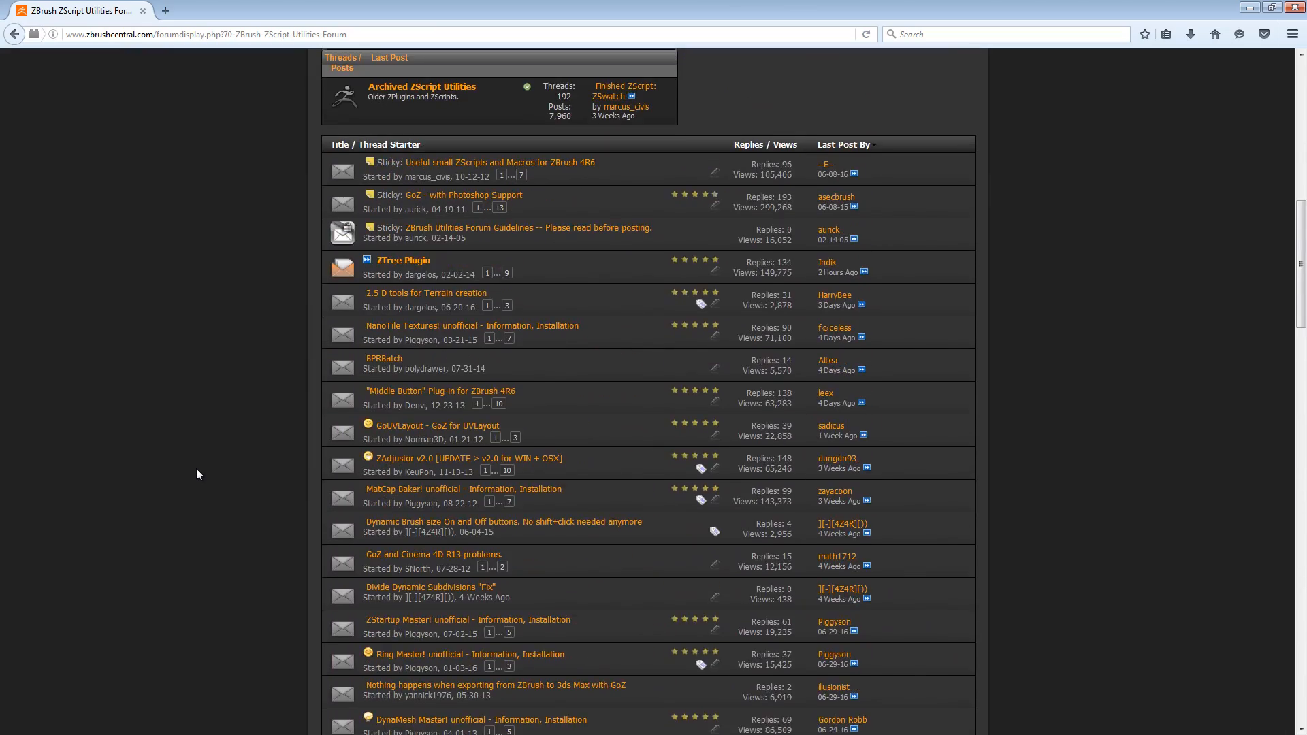
pyautogui.scroll(4, 196, 469)
pyautogui.scroll(-2, 196, 469)
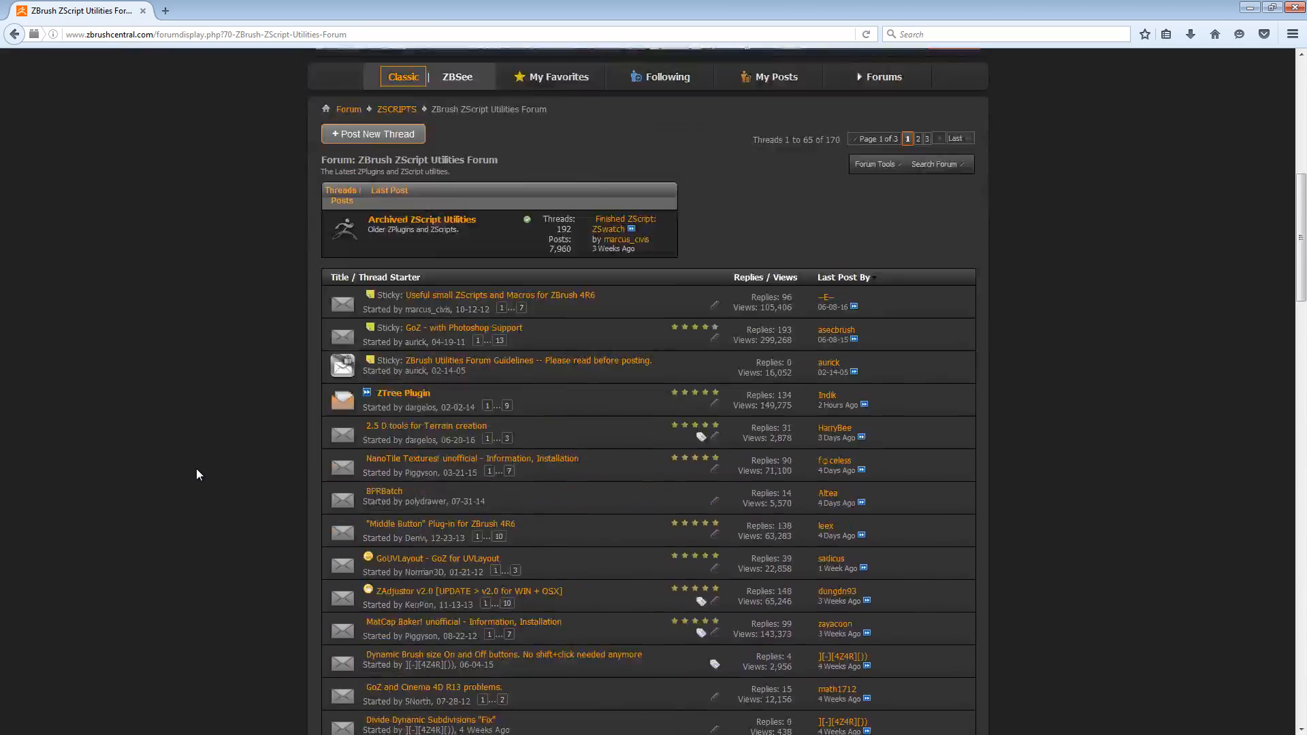
pyautogui.scroll(-15, 197, 469)
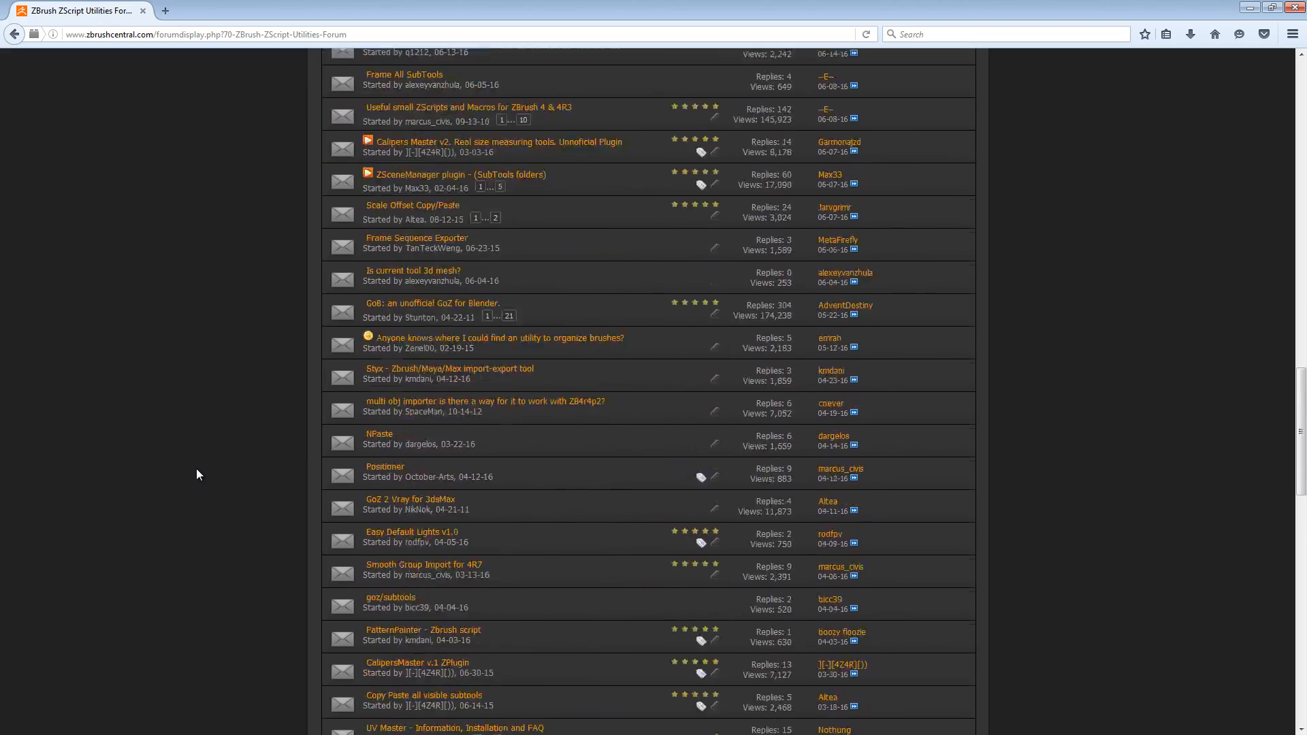
pyautogui.scroll(15, 196, 470)
pyautogui.scroll(-1, 184, 470)
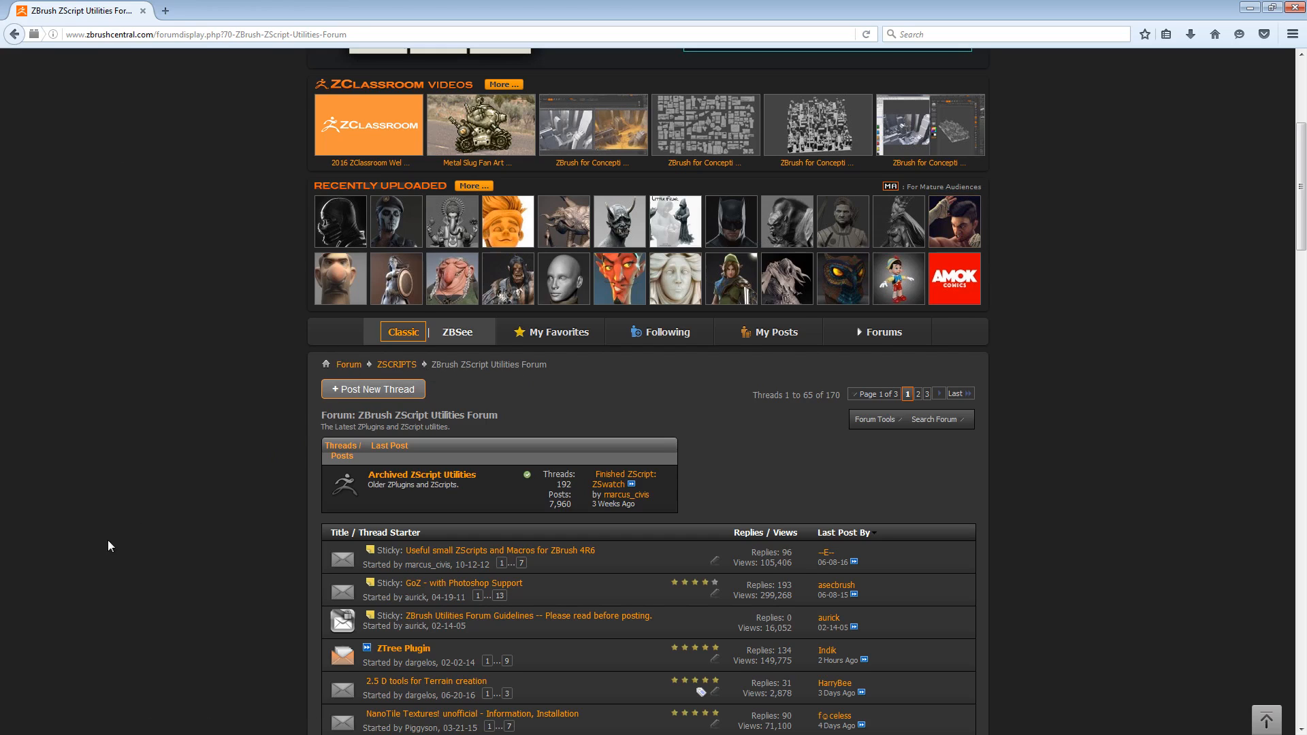
pyautogui.scroll(-6, 177, 487)
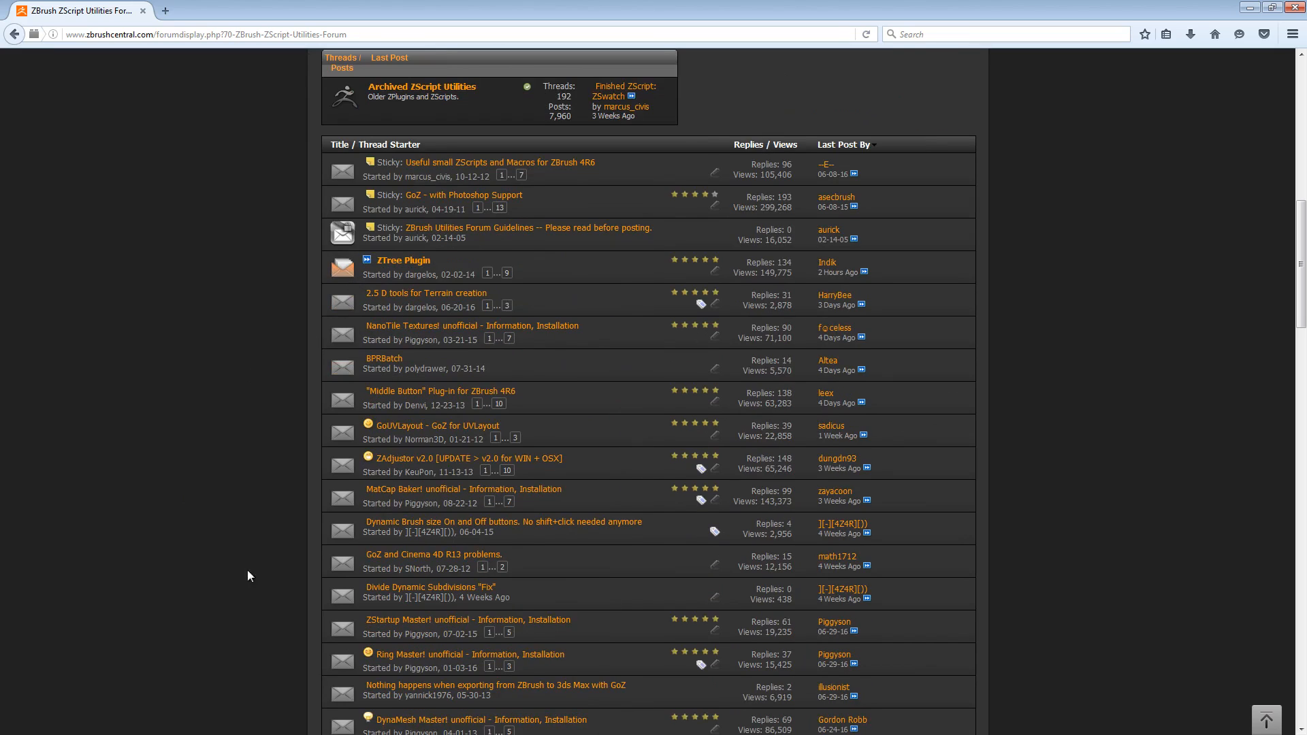
pyautogui.scroll(-1, 185, 472)
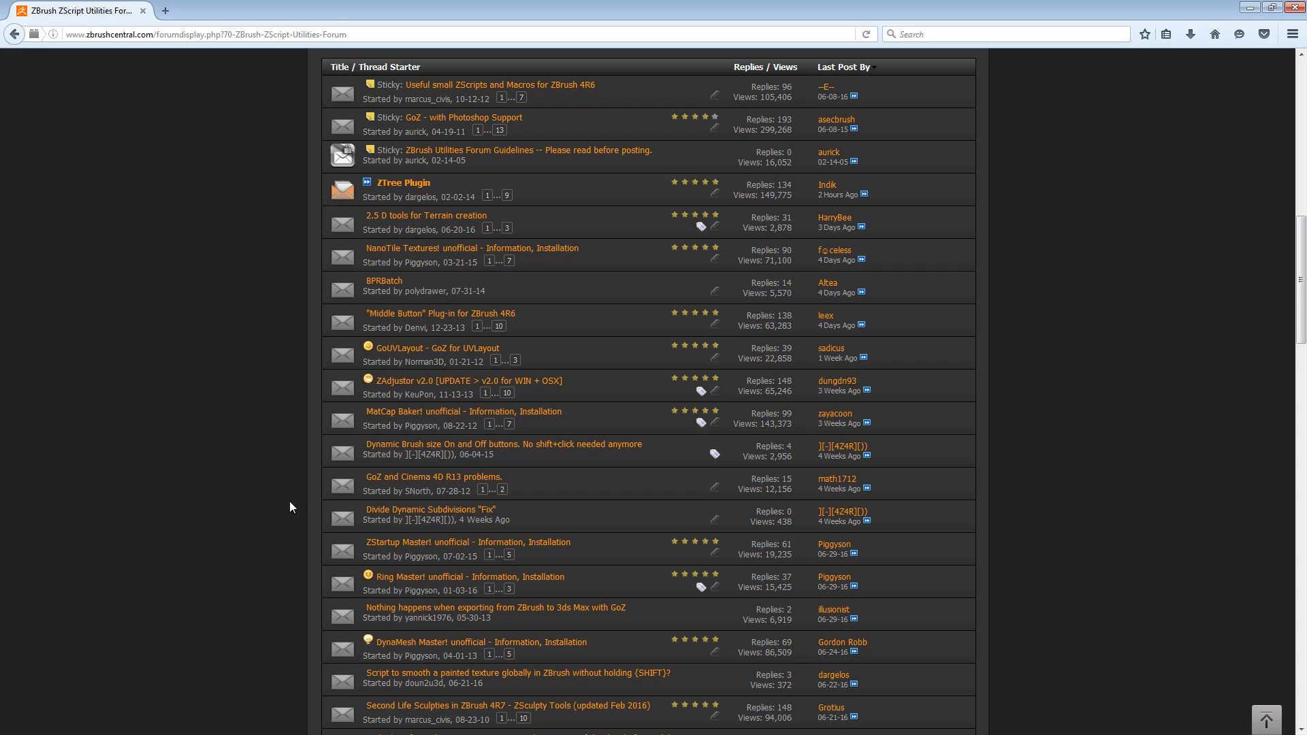
pyautogui.scroll(-20, 252, 394)
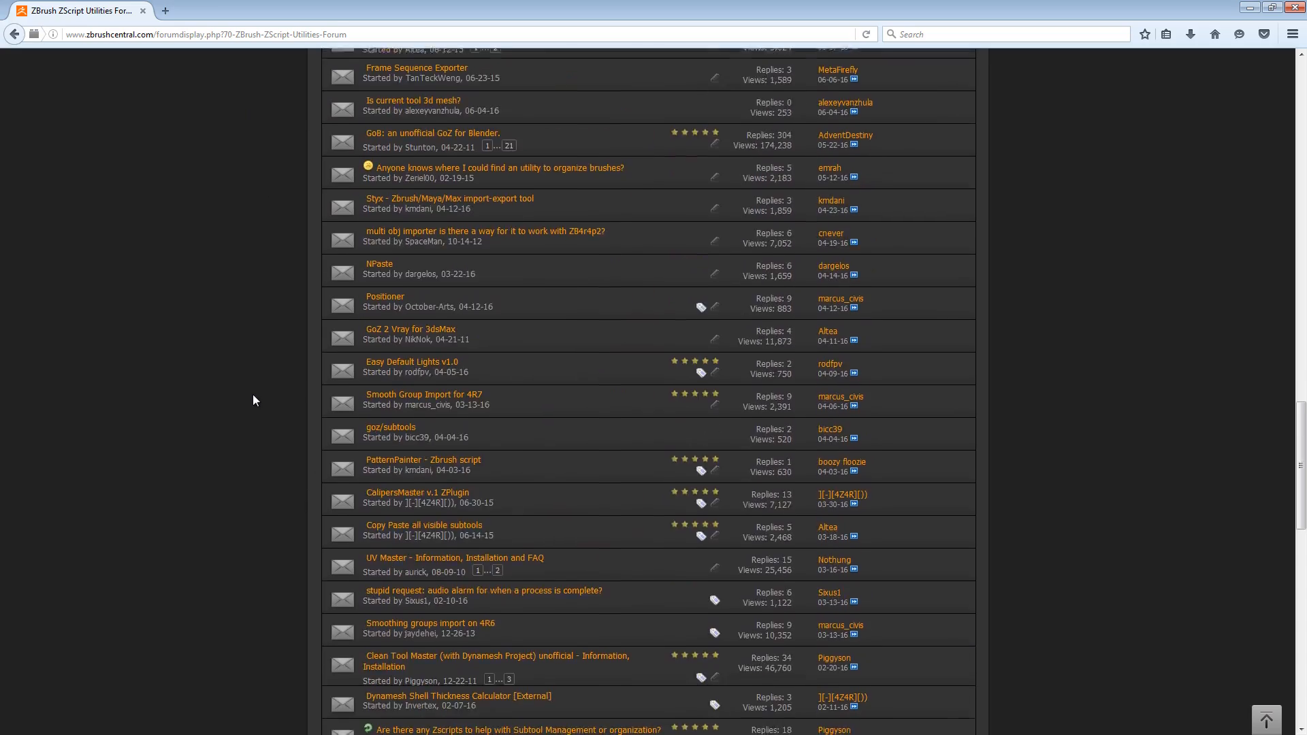
pyautogui.scroll(-4, 252, 394)
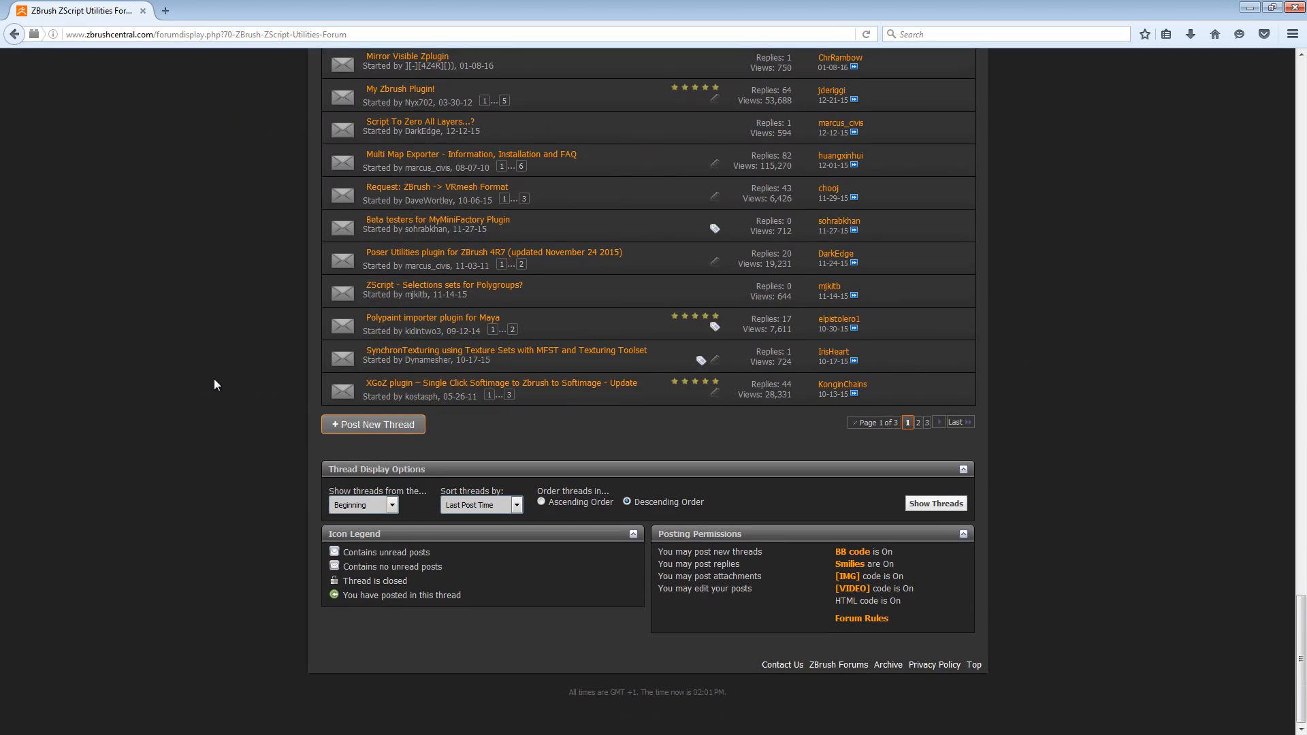
pyautogui.scroll(4, 219, 378)
pyautogui.scroll(15, 219, 374)
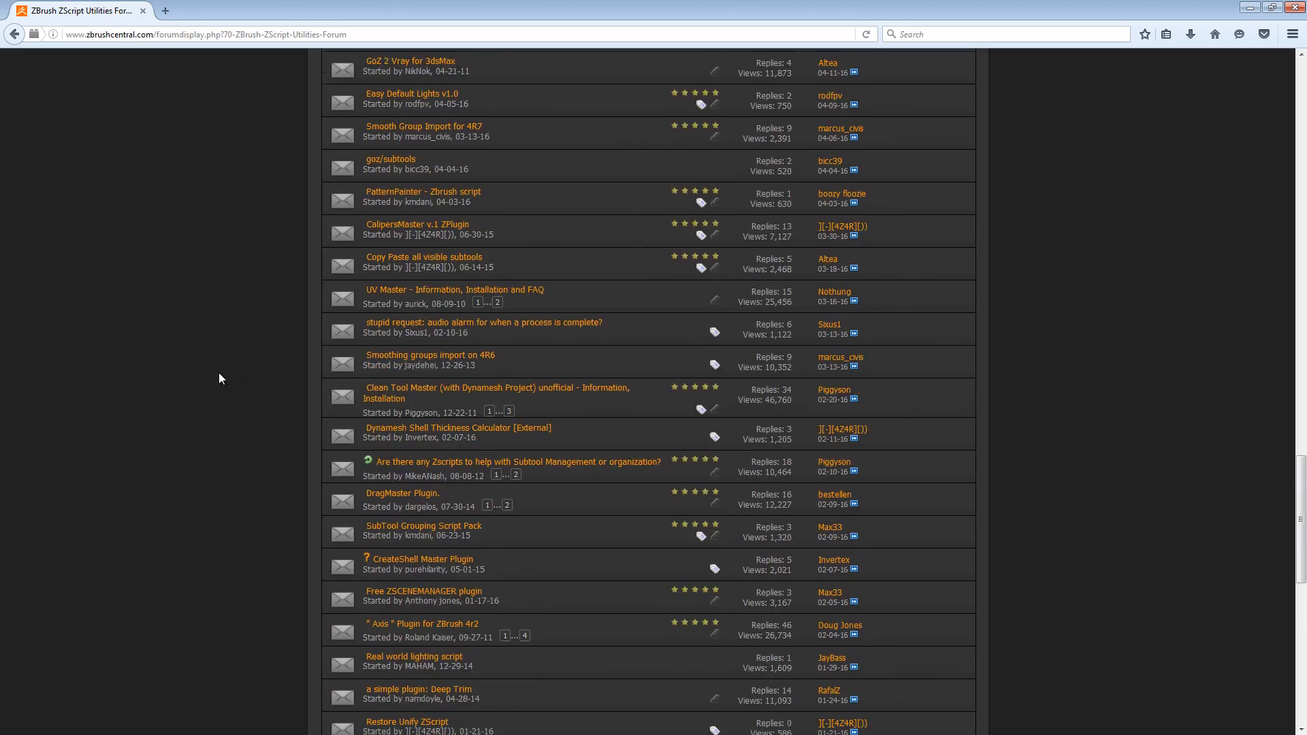
pyautogui.scroll(15, 219, 372)
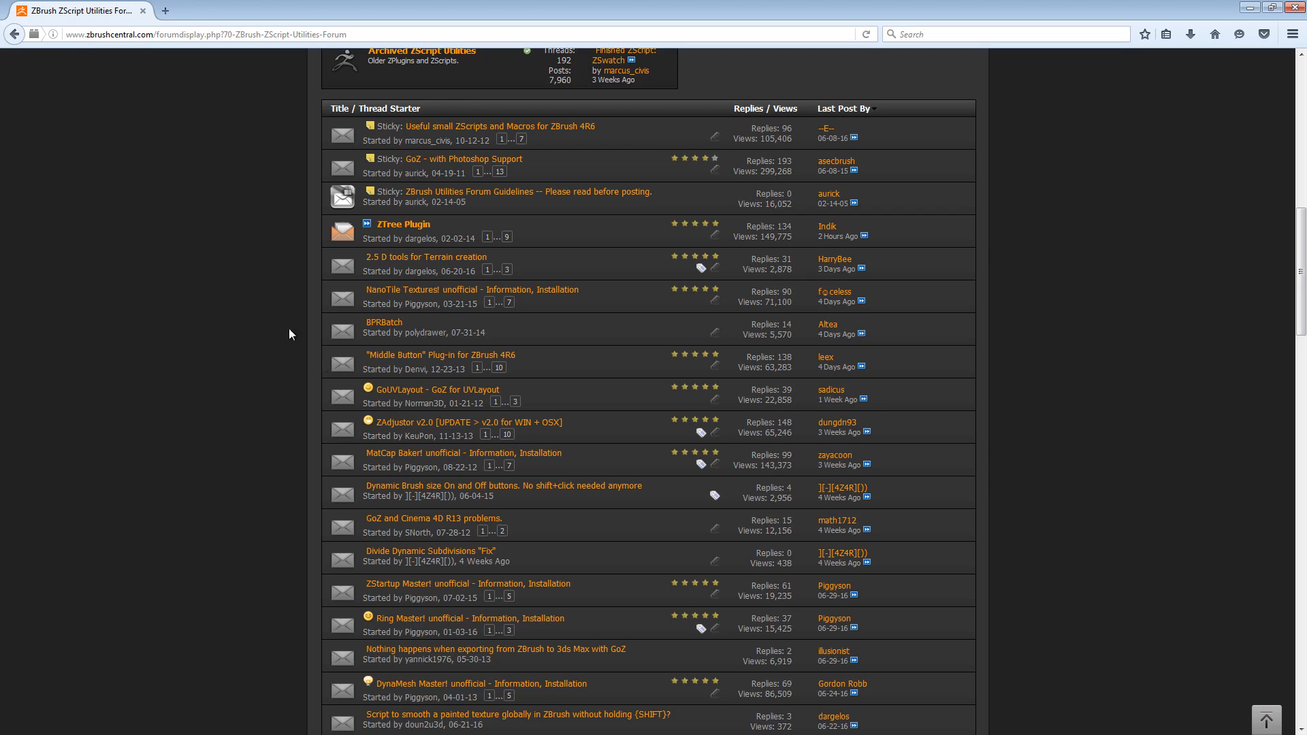
pyautogui.scroll(-2, 253, 316)
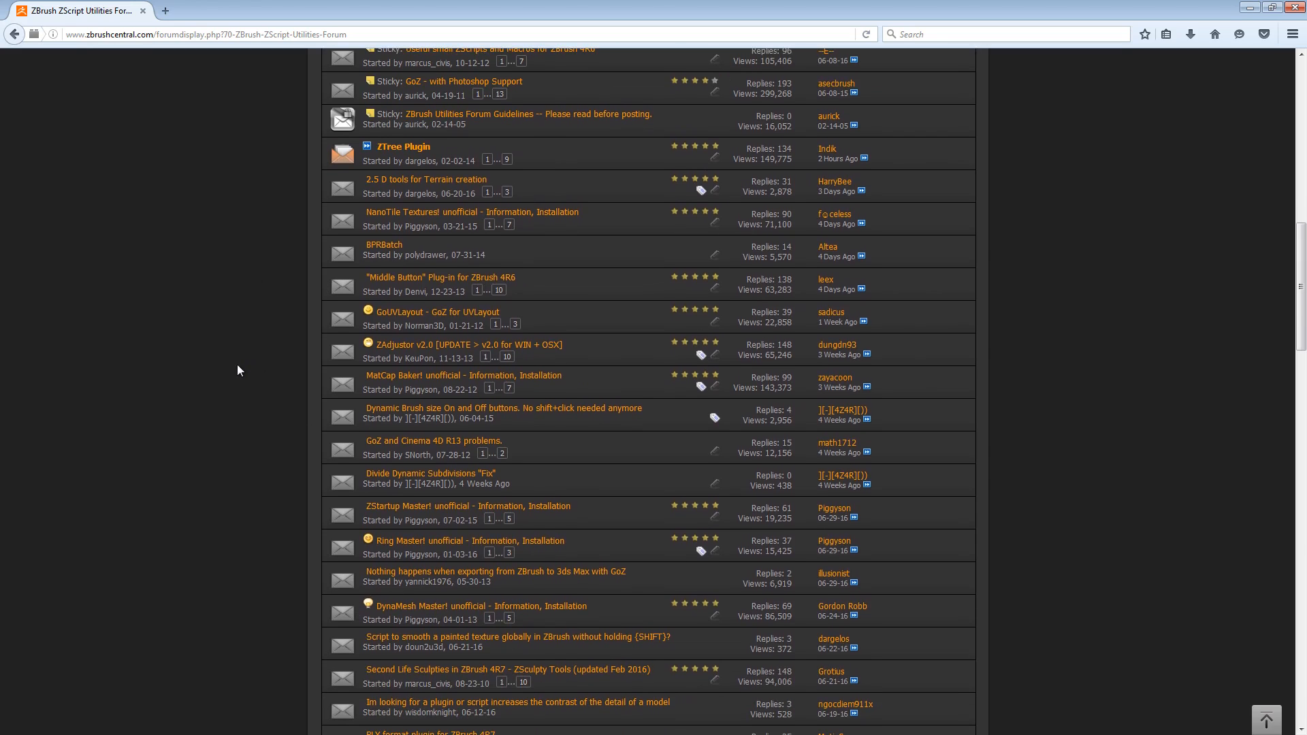
pyautogui.scroll(-8, 244, 443)
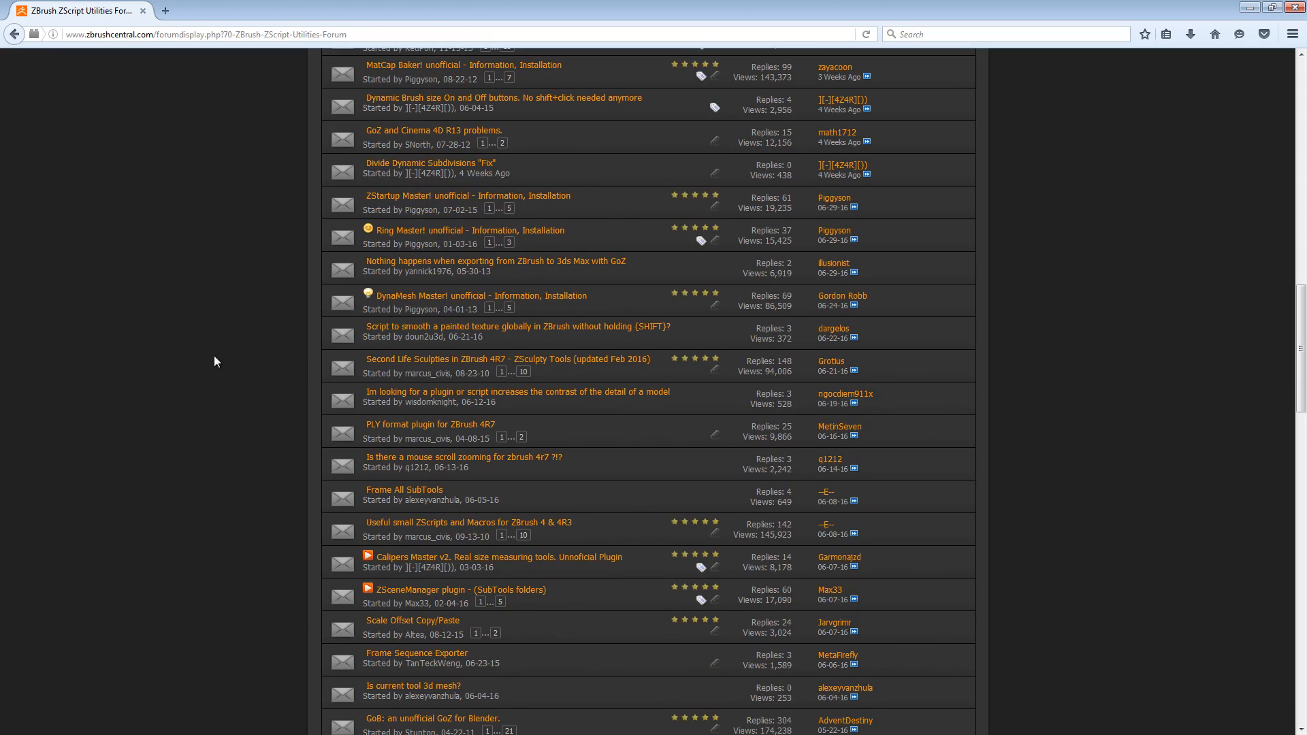
pyautogui.hotkey('alt', 'Tab')
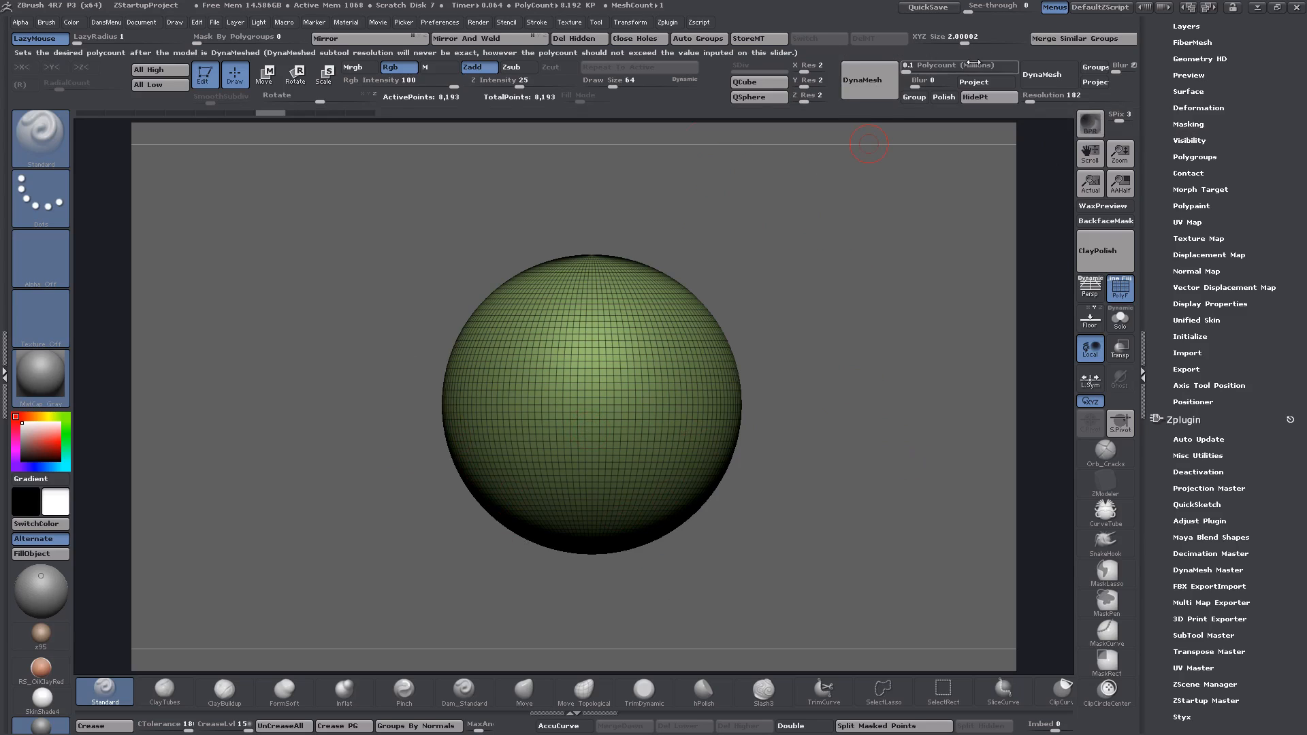
# - Try DynaMeshing the sphere with a target polycount of 0.1 million, and undo the operation
pyautogui.click(866, 79)
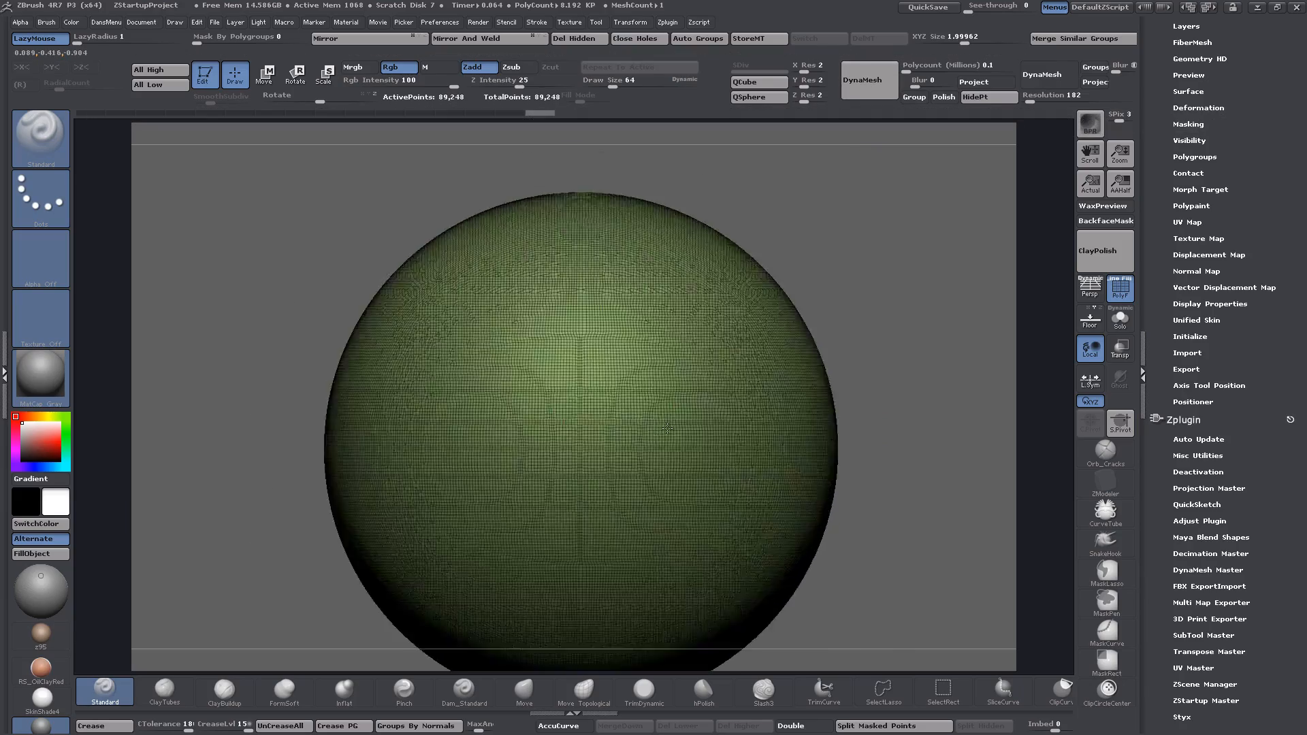
pyautogui.keyDown('ctrl'); pyautogui.moveTo(667, 428); pyautogui.dragTo(614, 291, button='right'); pyautogui.keyUp('ctrl')
pyautogui.keyDown('alt'); pyautogui.moveTo(836, 353); pyautogui.dragTo(701, 375, button='right'); pyautogui.keyUp('alt')
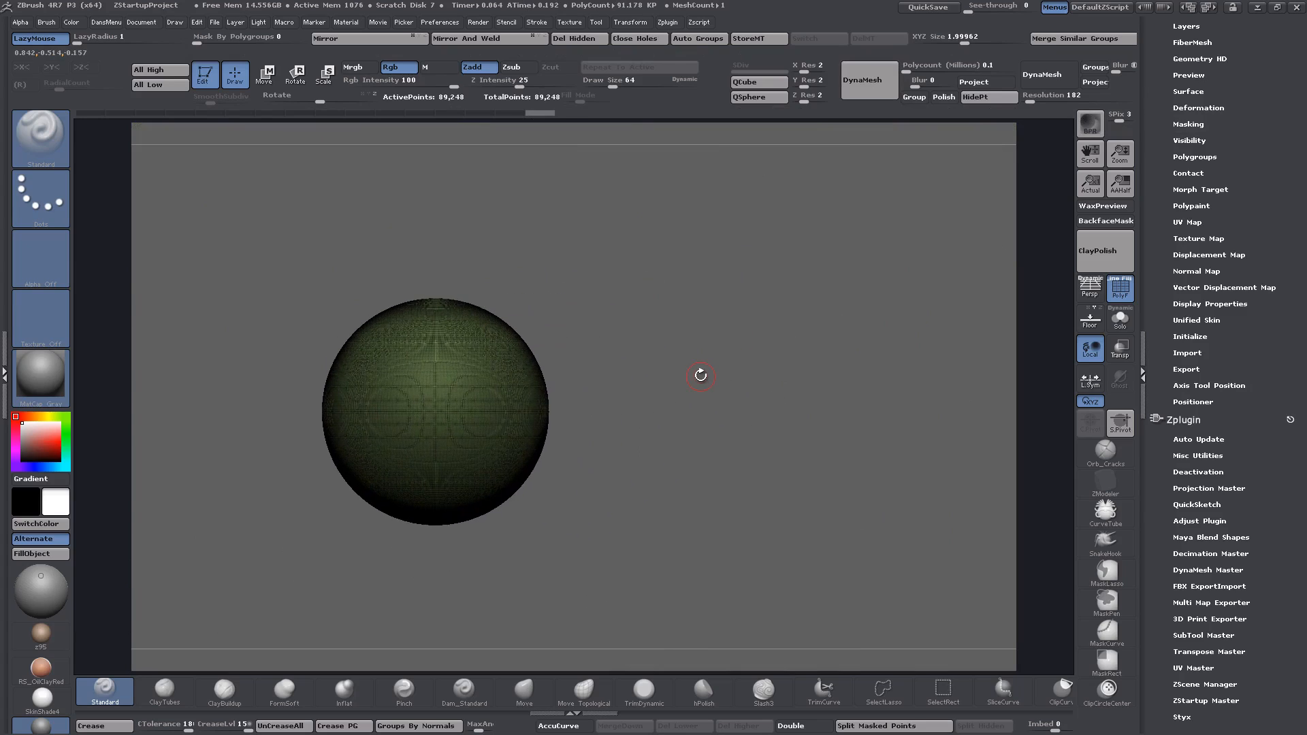
pyautogui.press('ctrl')
pyautogui.hotkey('ctrl', 'z')
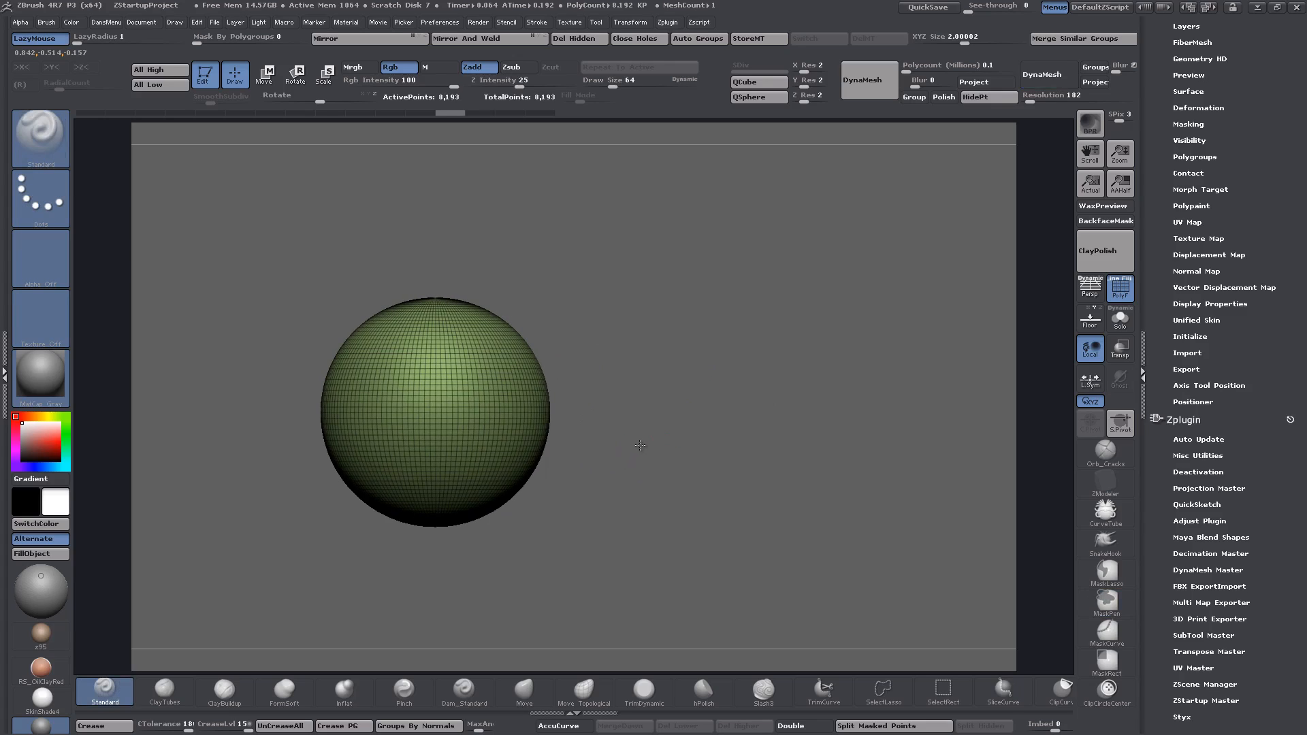
# - Duplicate the sphere beside the original with a transpose move and split the masked points into a separate subtool
pyautogui.click(263, 74)
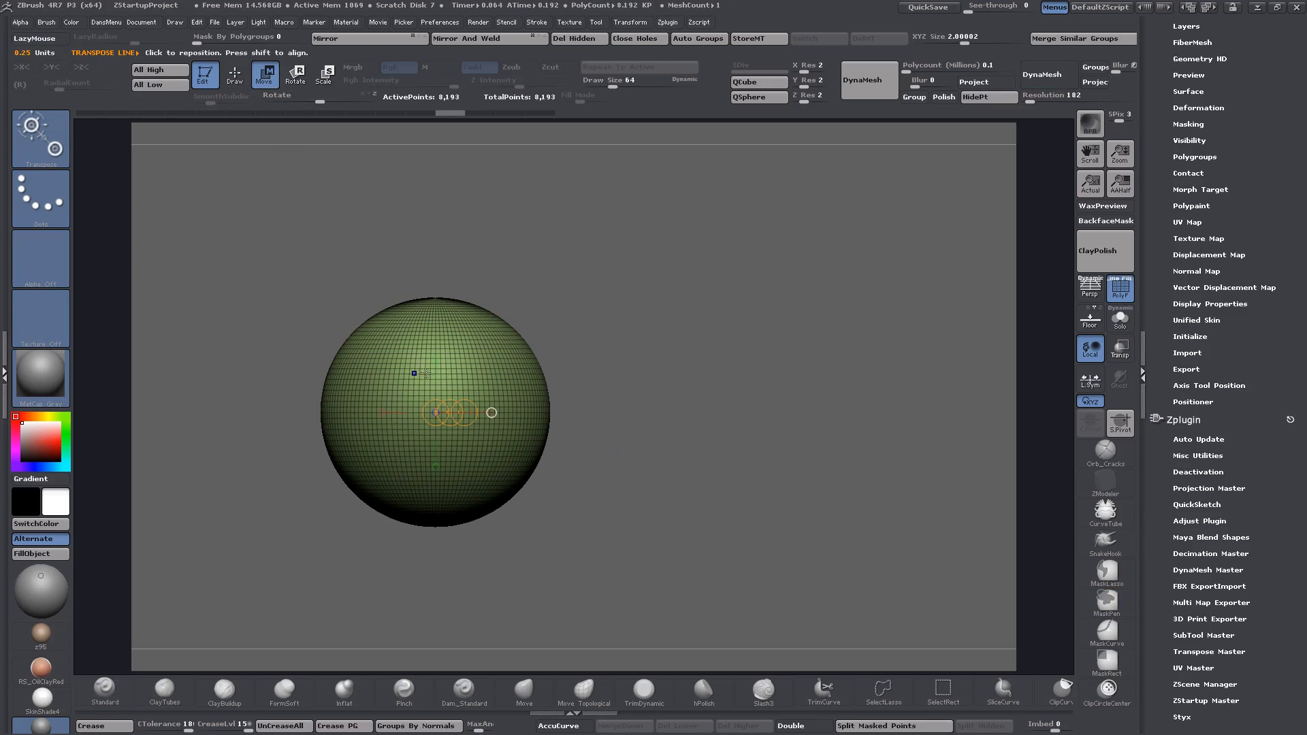
pyautogui.moveTo(425, 374); pyautogui.dragTo(615, 374)
pyautogui.keyDown('ctrl'); pyautogui.moveTo(520, 374); pyautogui.dragTo(841, 374); pyautogui.keyUp('ctrl')
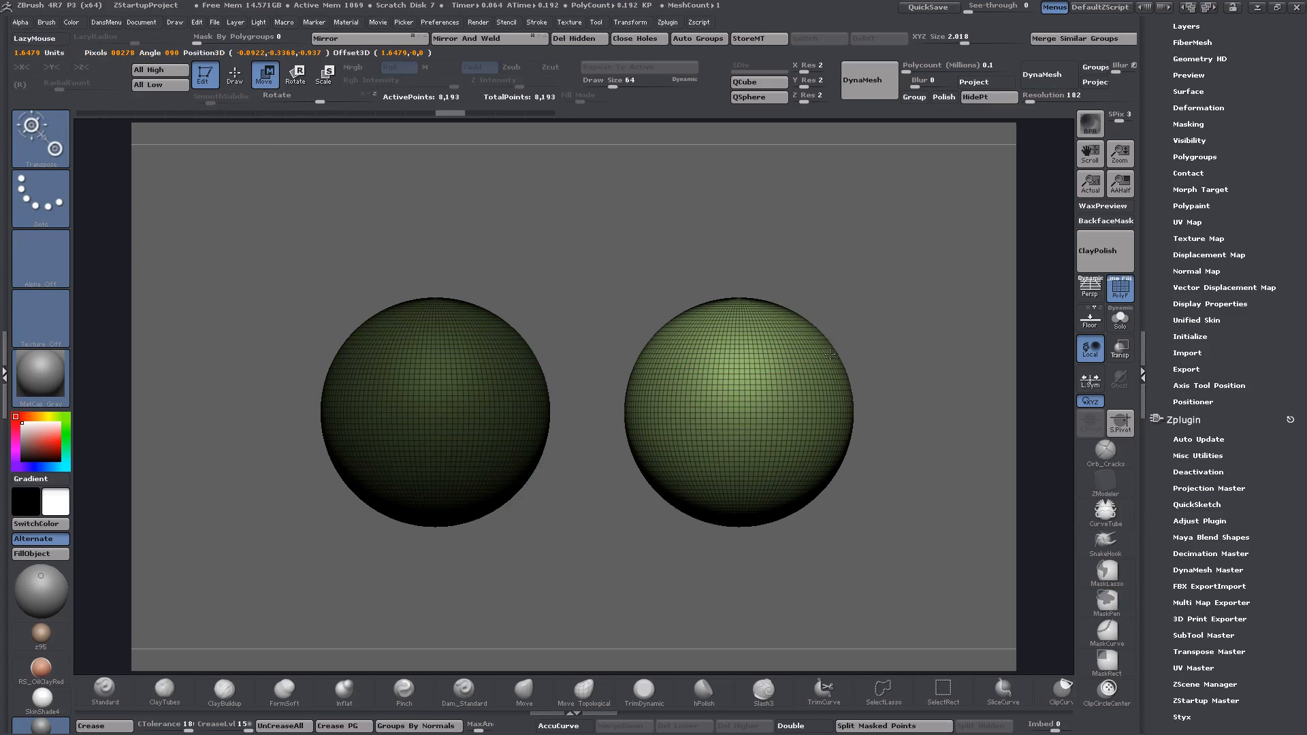
pyautogui.click(894, 727)
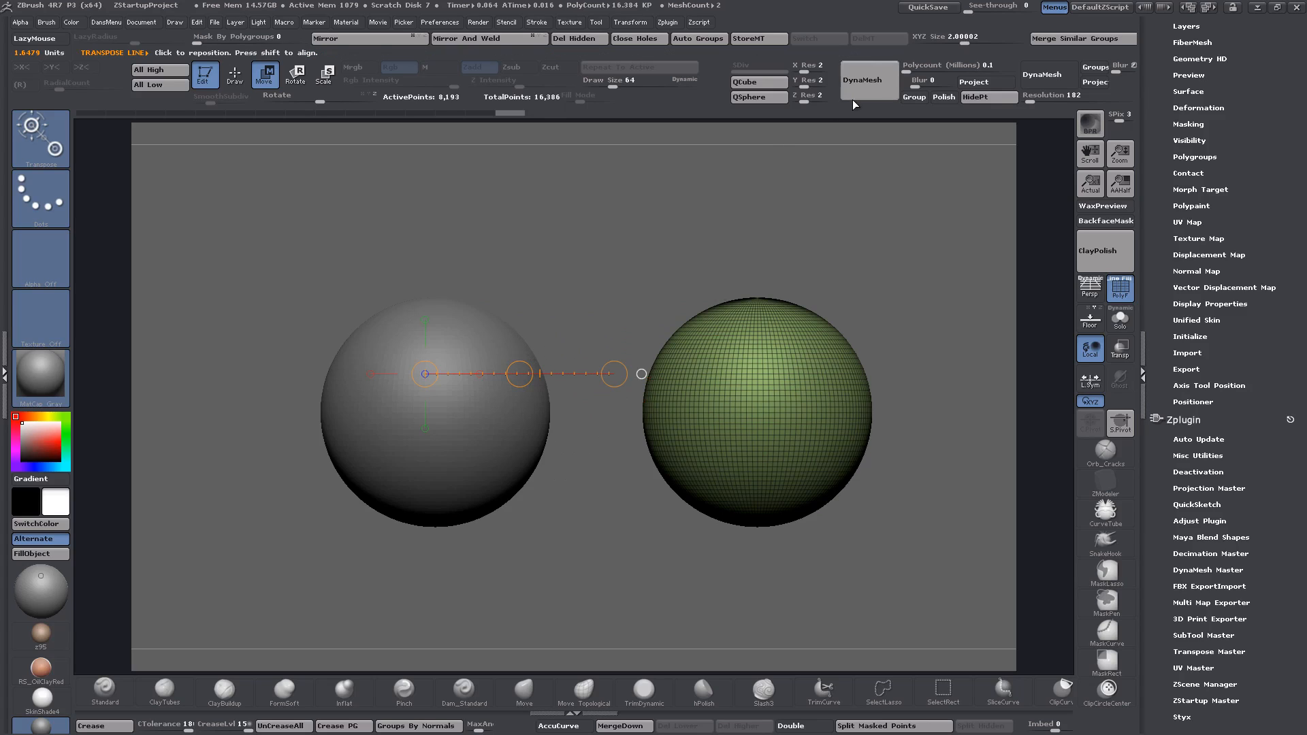
# - Scale the duplicated sphere up uniformly from its center to an XYZ size of about 3.08
pyautogui.click(322, 82)
pyautogui.moveTo(706, 374)
pyautogui.mouseDown()
pyautogui.moveTo(753, 388)
pyautogui.moveTo(909, 315)
pyautogui.moveTo(913, 289)
pyautogui.mouseUp()
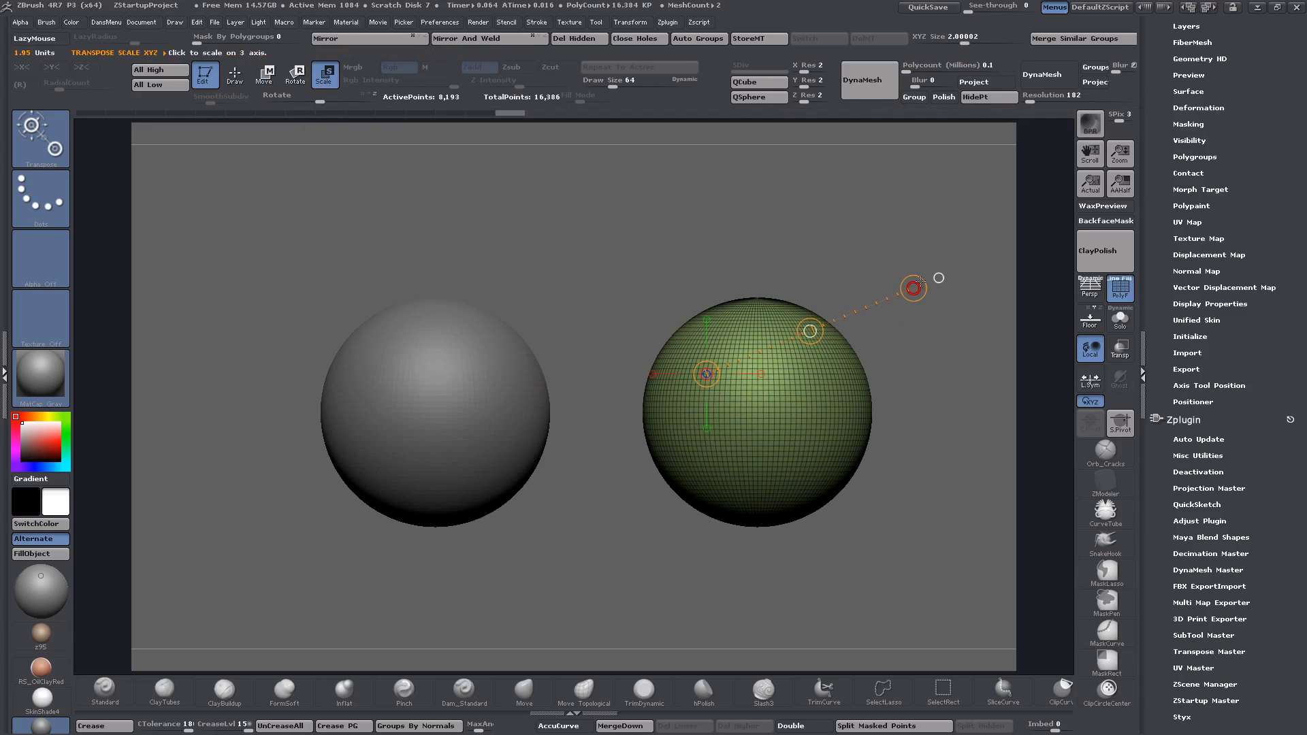
pyautogui.click(938, 280)
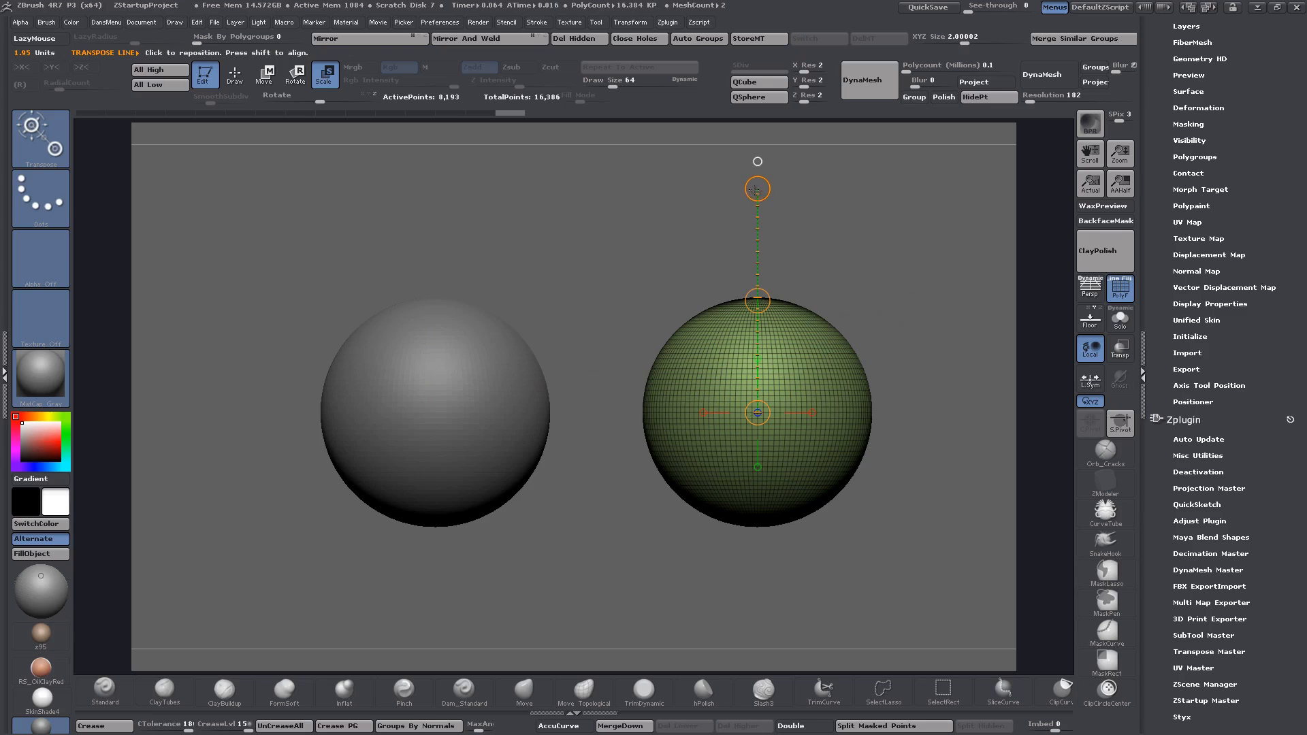
pyautogui.moveTo(758, 188); pyautogui.dragTo(1260, 140)
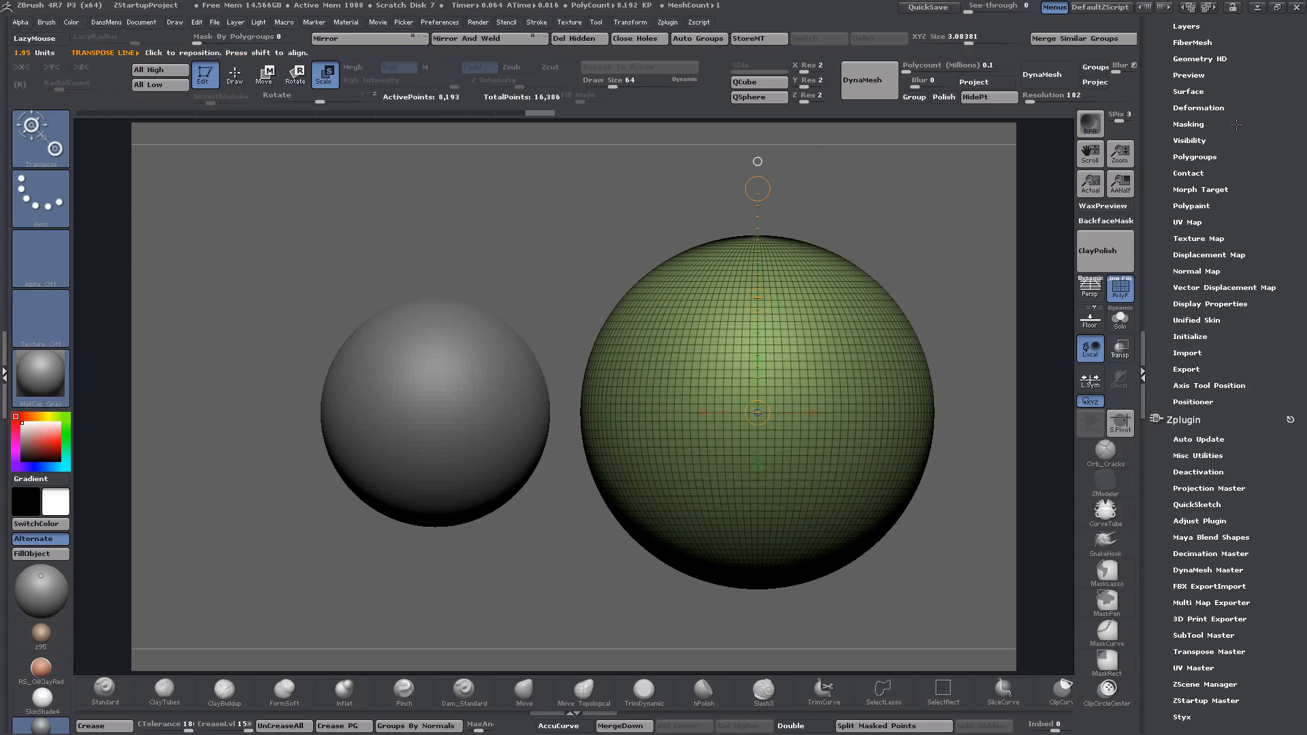
# - DynaMesh the larger sphere and the smaller sphere separately, each with a target polycount of 0.1 million
pyautogui.click(859, 88)
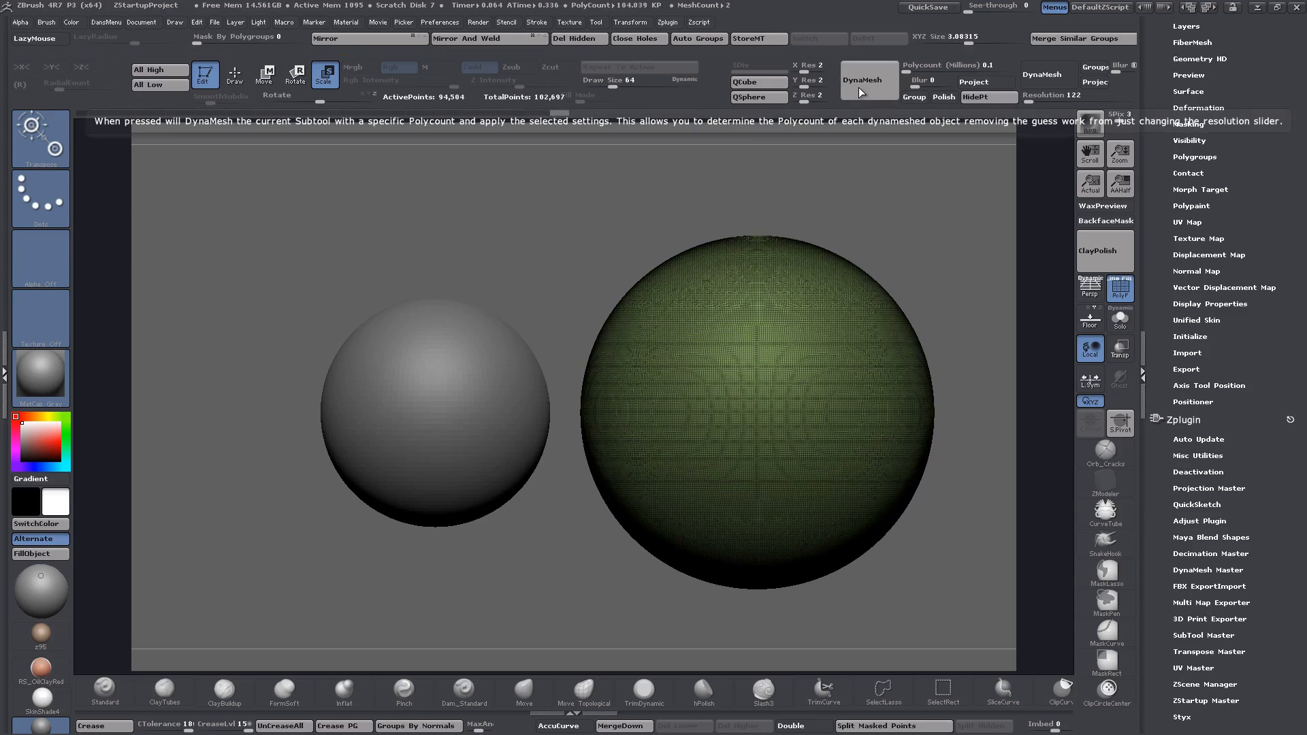
pyautogui.keyDown('alt'); pyautogui.click(368, 359); pyautogui.keyUp('alt')
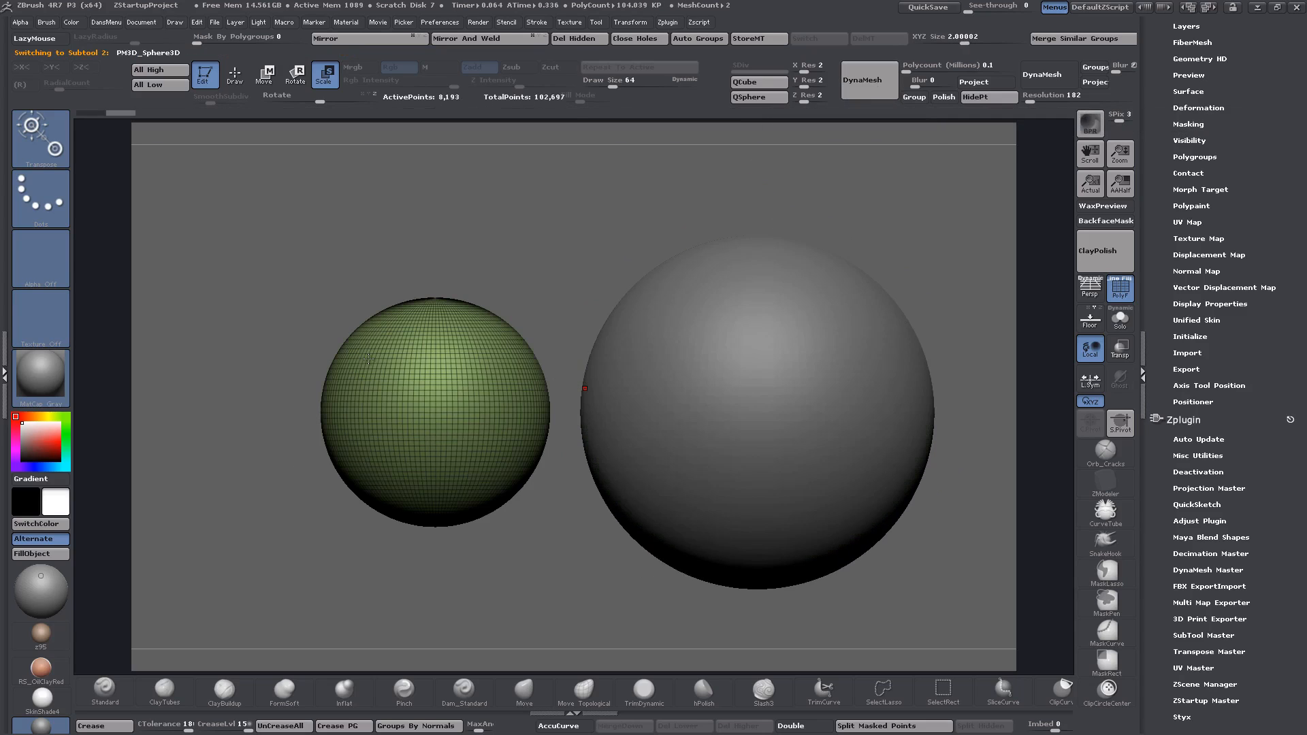
pyautogui.click(871, 80)
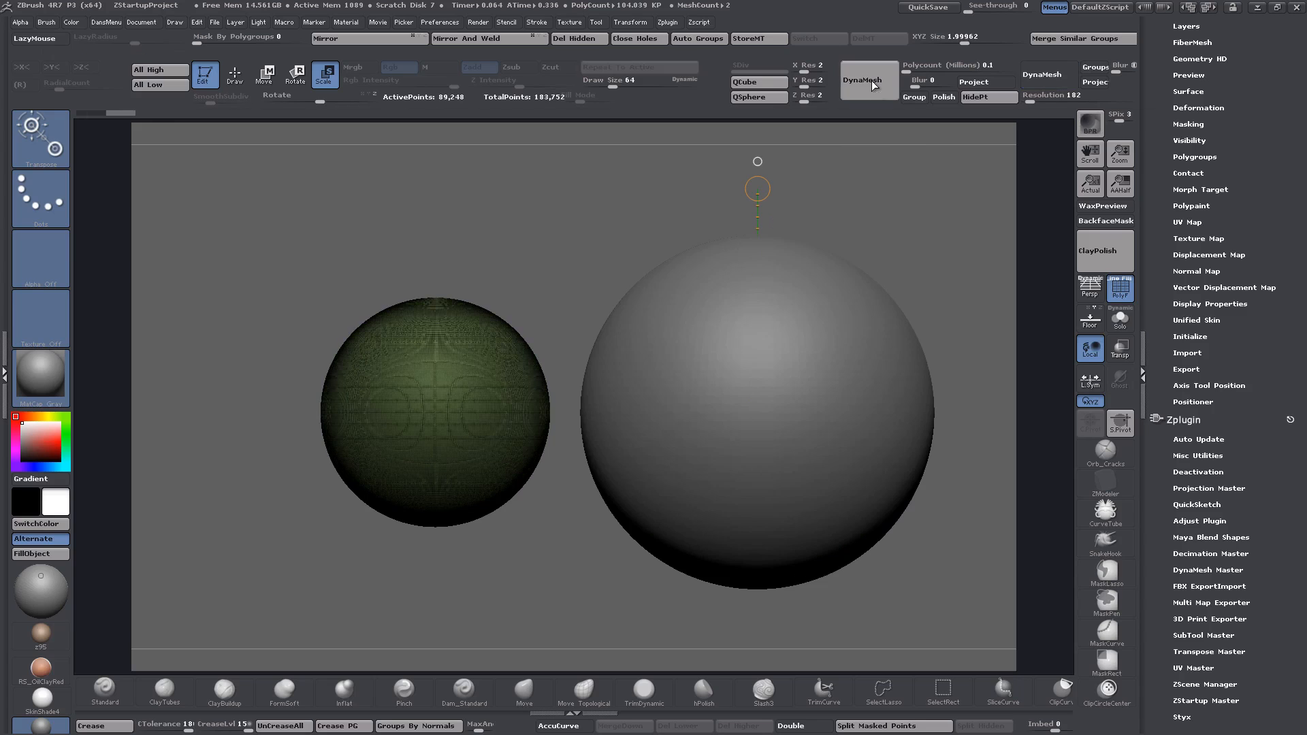
# - Bring the SubTool list into view and make the larger sphere the active subtool
pyautogui.keyDown('alt'); pyautogui.moveTo(638, 283); pyautogui.dragTo(594, 275); pyautogui.keyUp('alt')
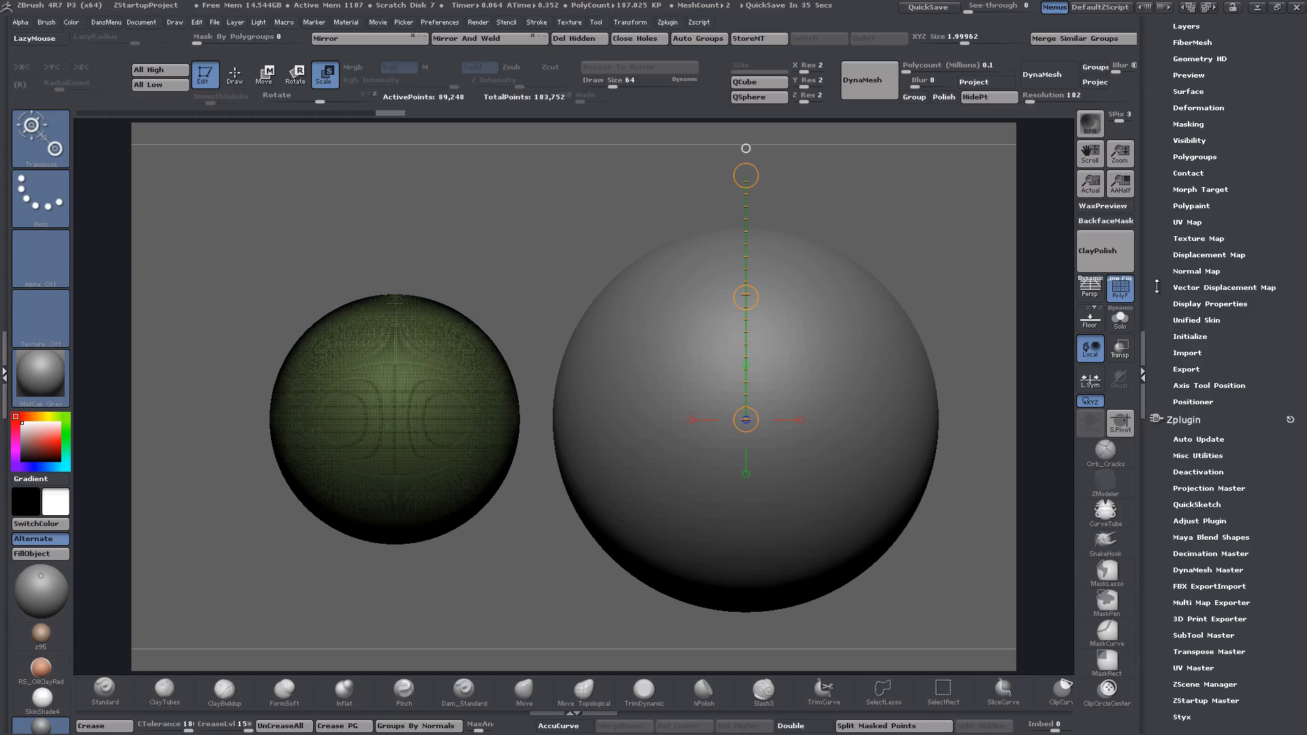
pyautogui.moveTo(1157, 286); pyautogui.dragTo(1172, 79)
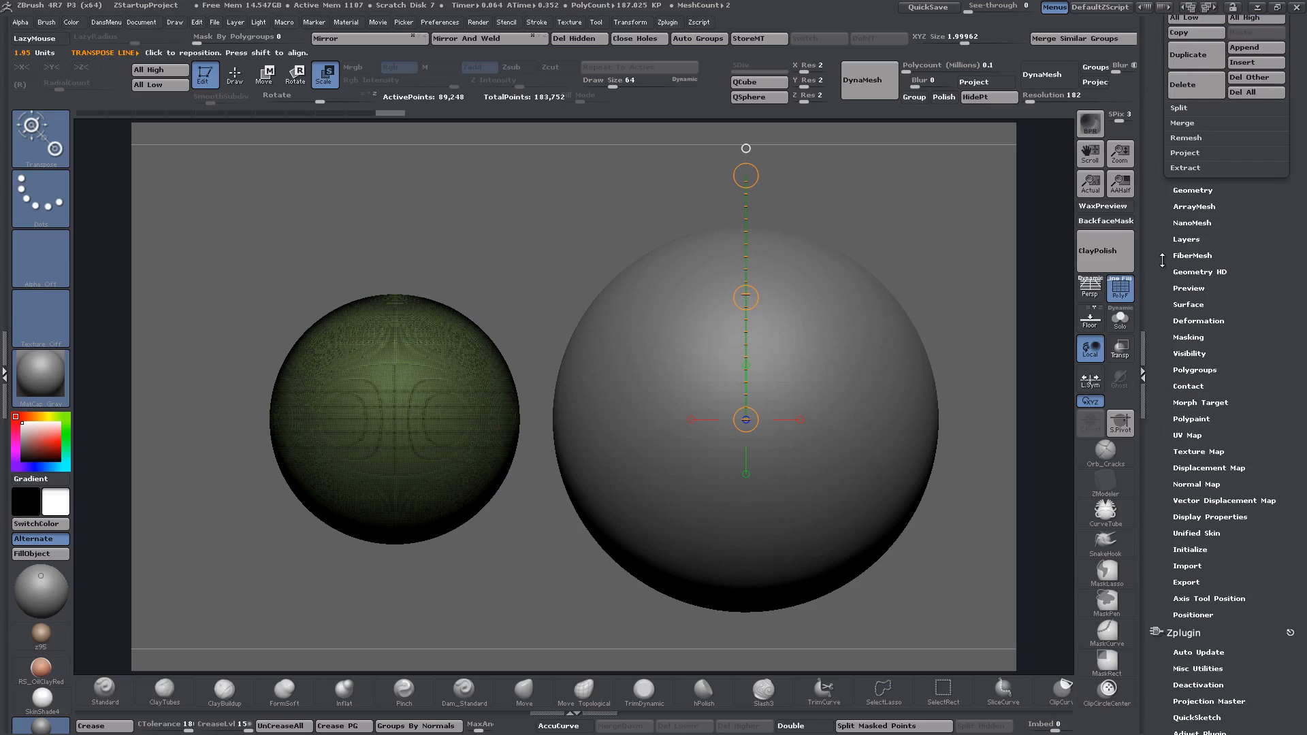
pyautogui.moveTo(1157, 266); pyautogui.dragTo(1165, 319)
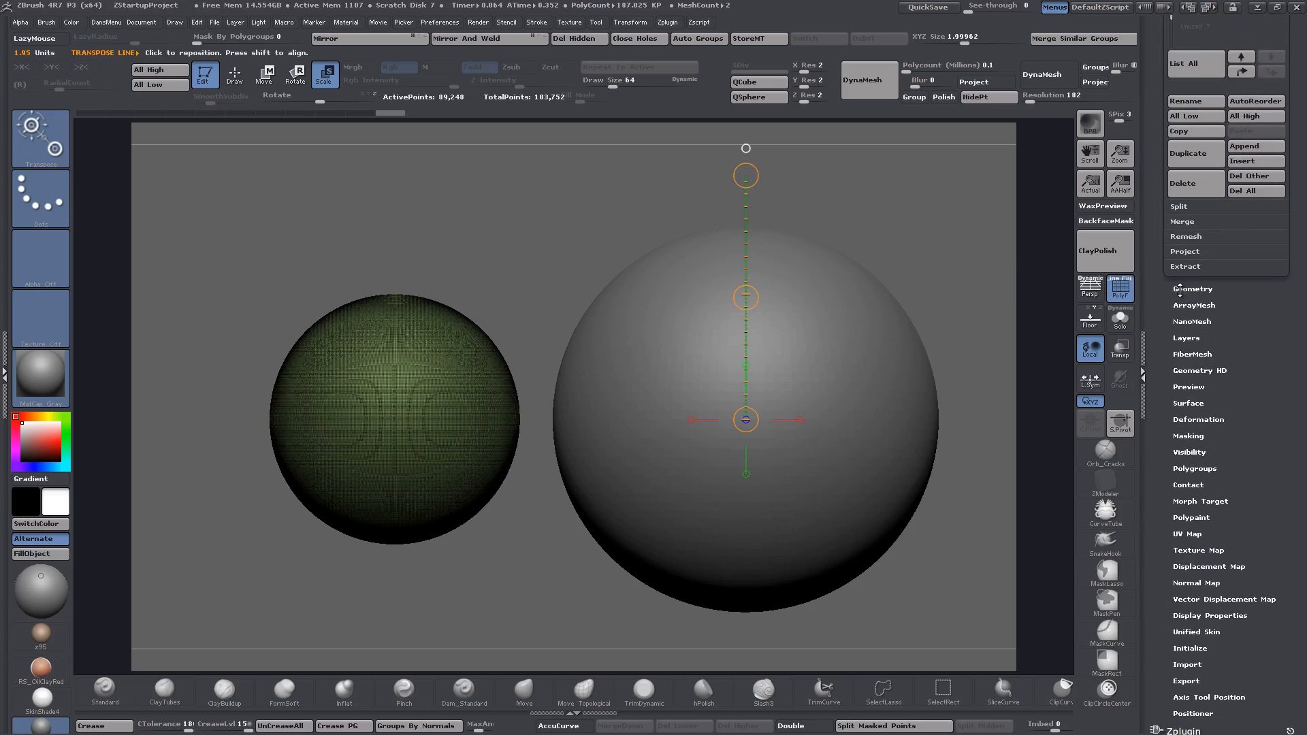
pyautogui.moveTo(1158, 288); pyautogui.dragTo(1154, 396)
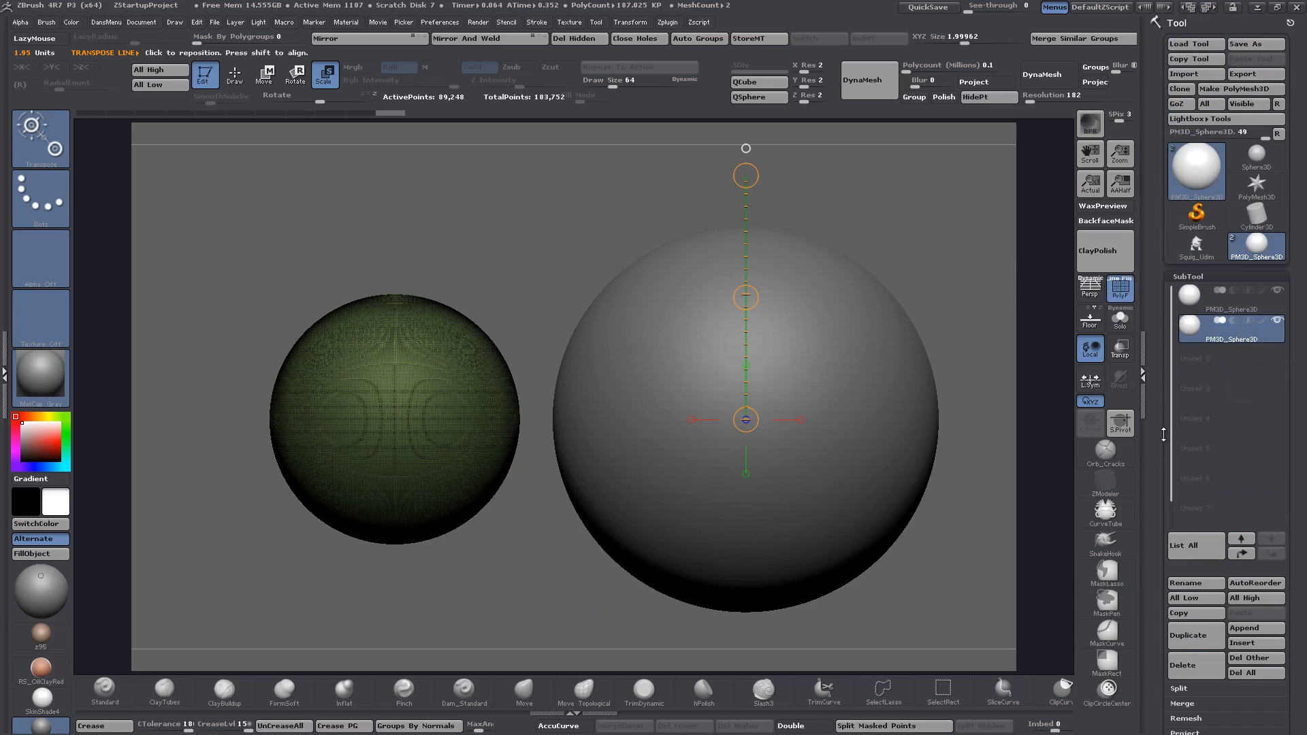
pyautogui.click(1197, 181)
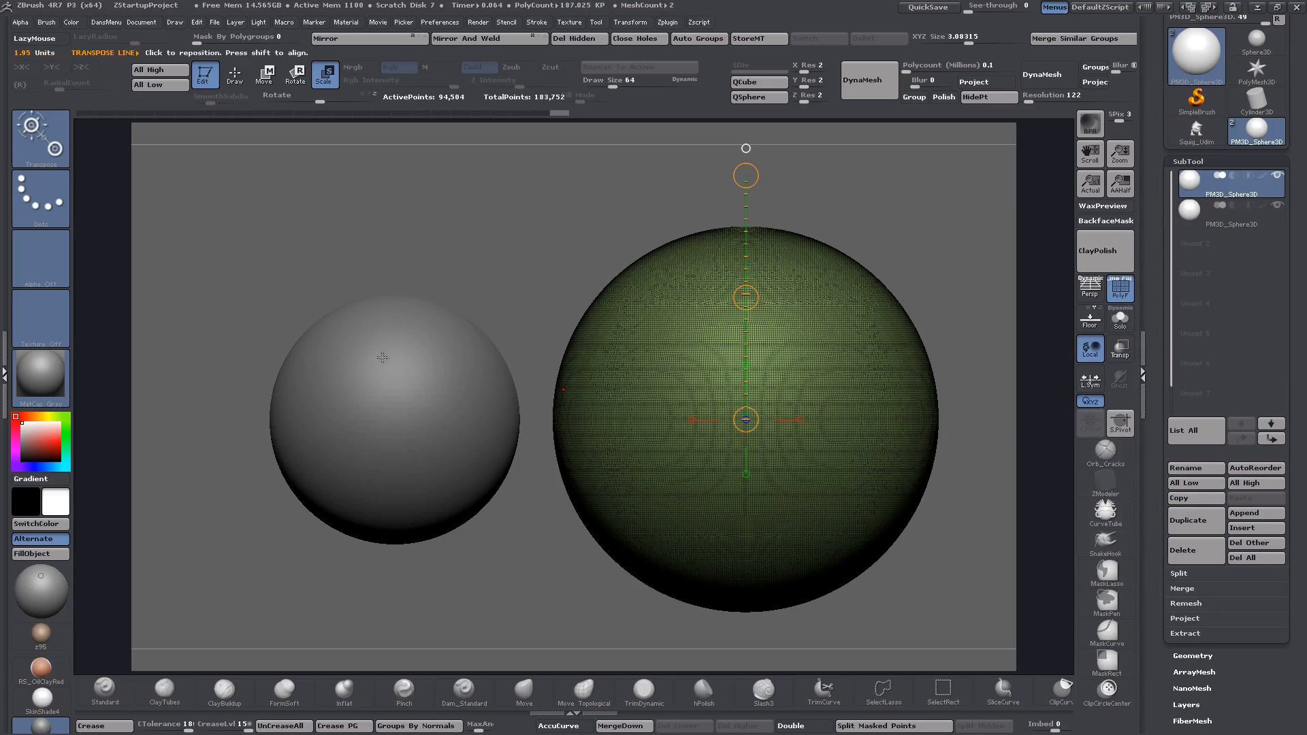
# - Merge the larger sphere down with the smaller sphere into one subtool, accepting the non-undoable operation without further notices until restart
pyautogui.click(624, 726)
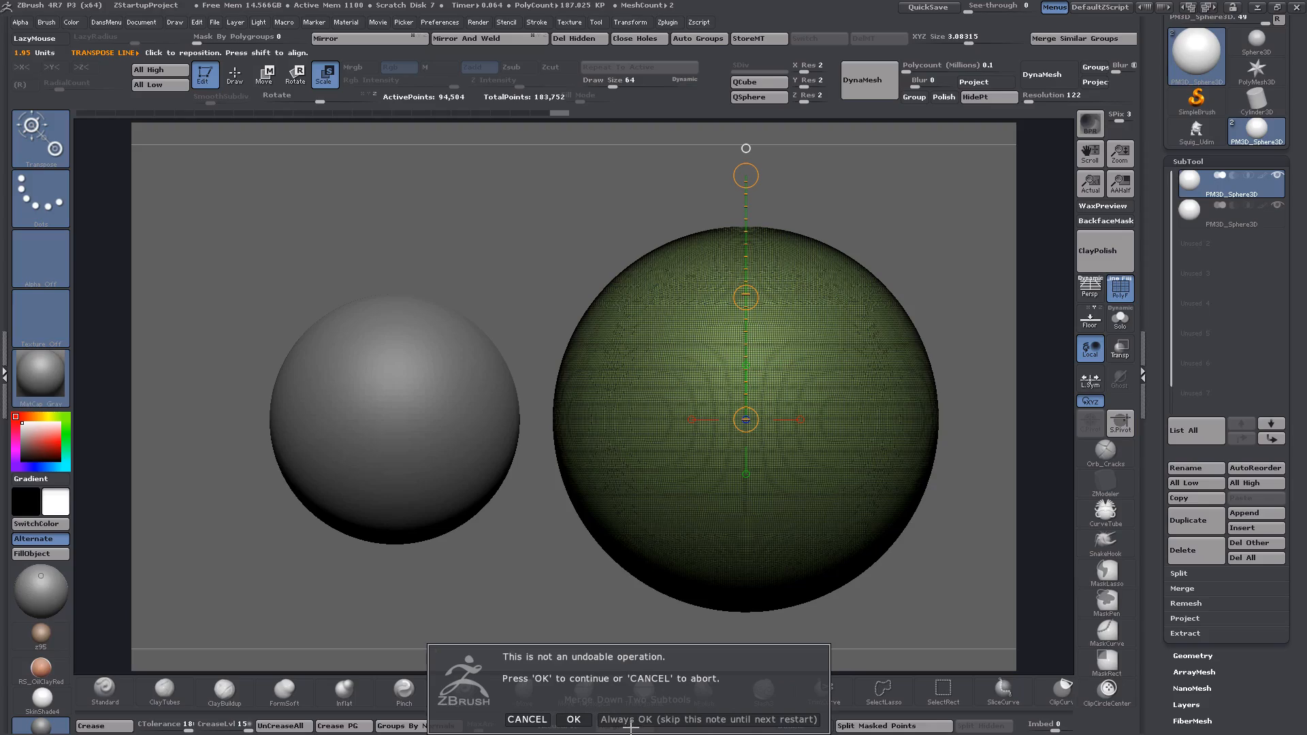
pyautogui.click(603, 720)
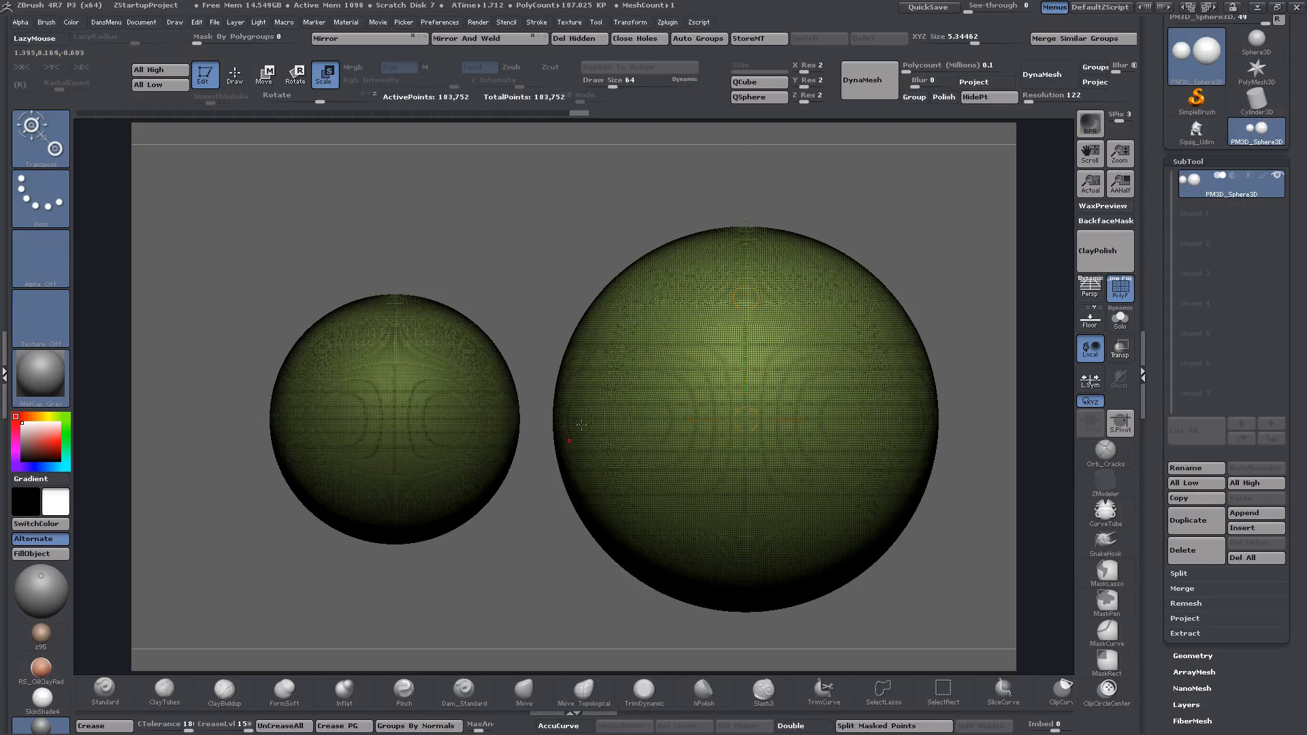
pyautogui.keyDown('ctrl'); pyautogui.moveTo(643, 384); pyautogui.dragTo(587, 442, button='right'); pyautogui.keyUp('ctrl')
pyautogui.keyDown('alt'); pyautogui.moveTo(454, 460); pyautogui.dragTo(544, 251, button='right'); pyautogui.keyUp('alt')
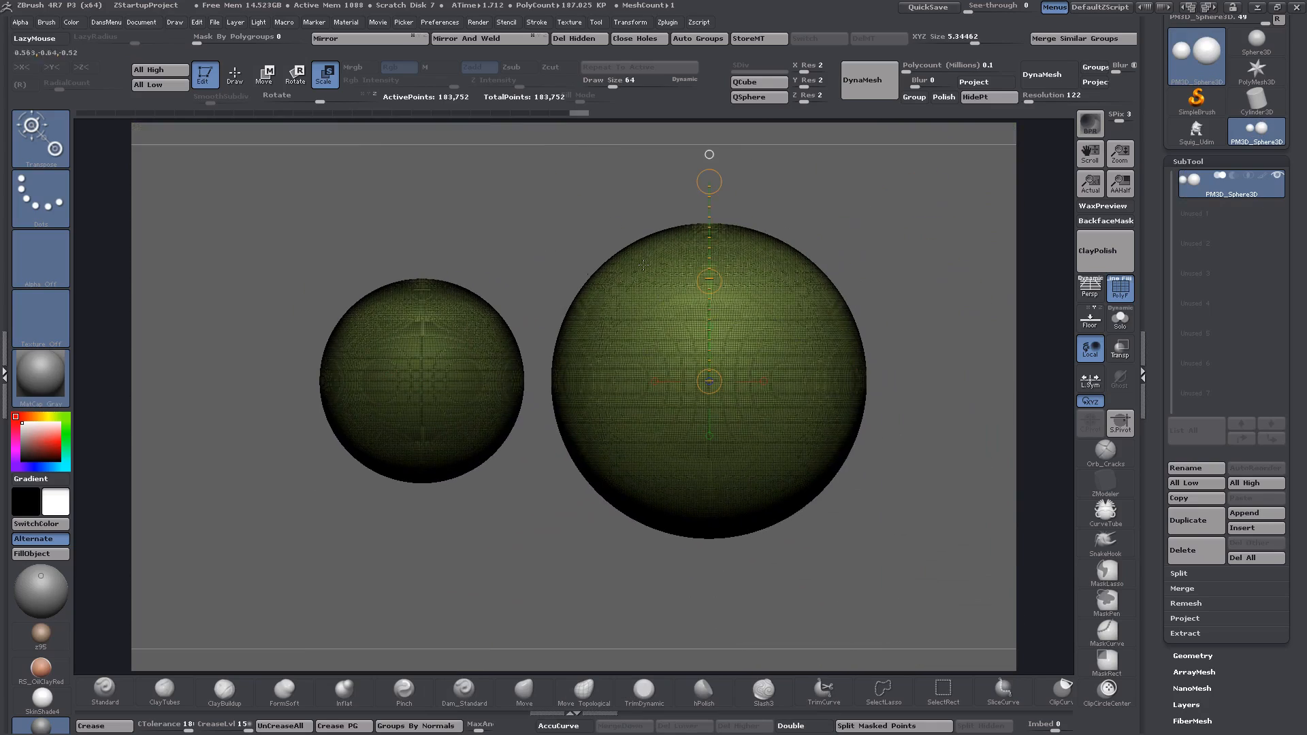
# - Expand the DynaMesh Master plugin and examine its polycount, auto scaler, subtool scaling, mask clearing and layer baking options
pyautogui.moveTo(1160, 313); pyautogui.dragTo(1168, 124)
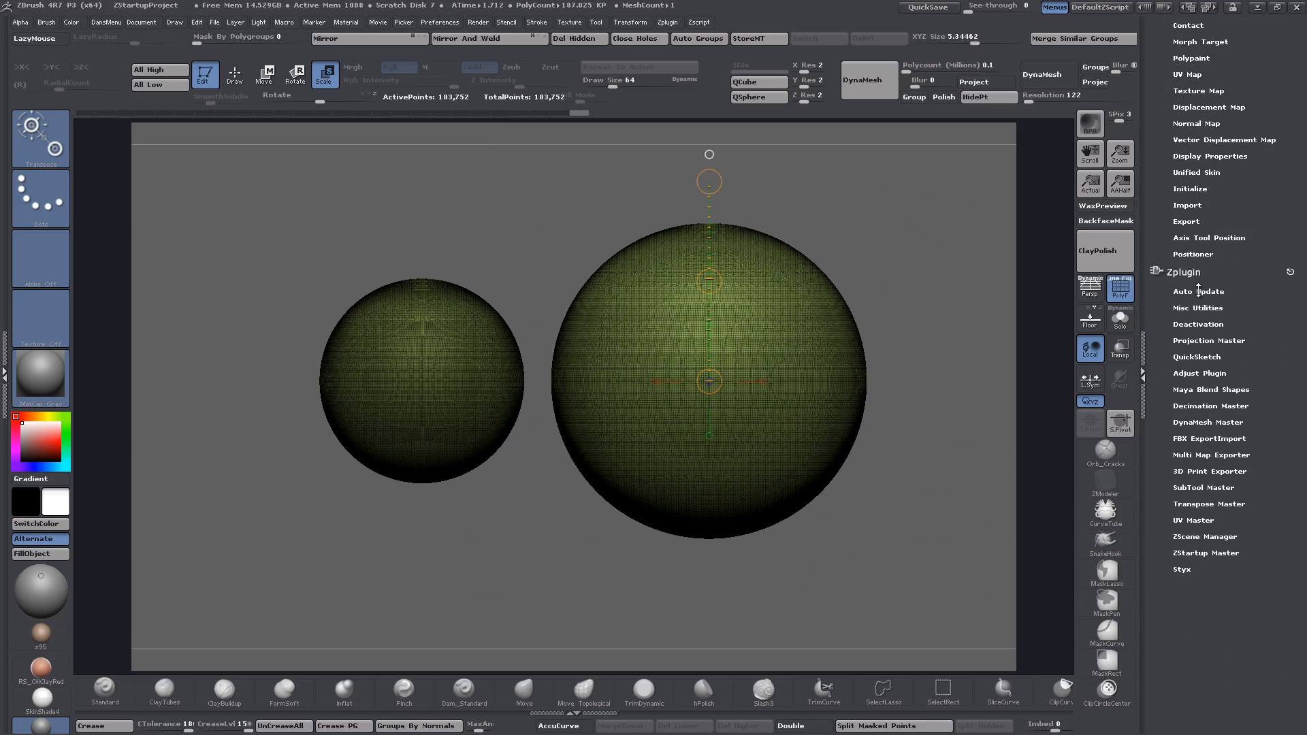
pyautogui.click(1194, 423)
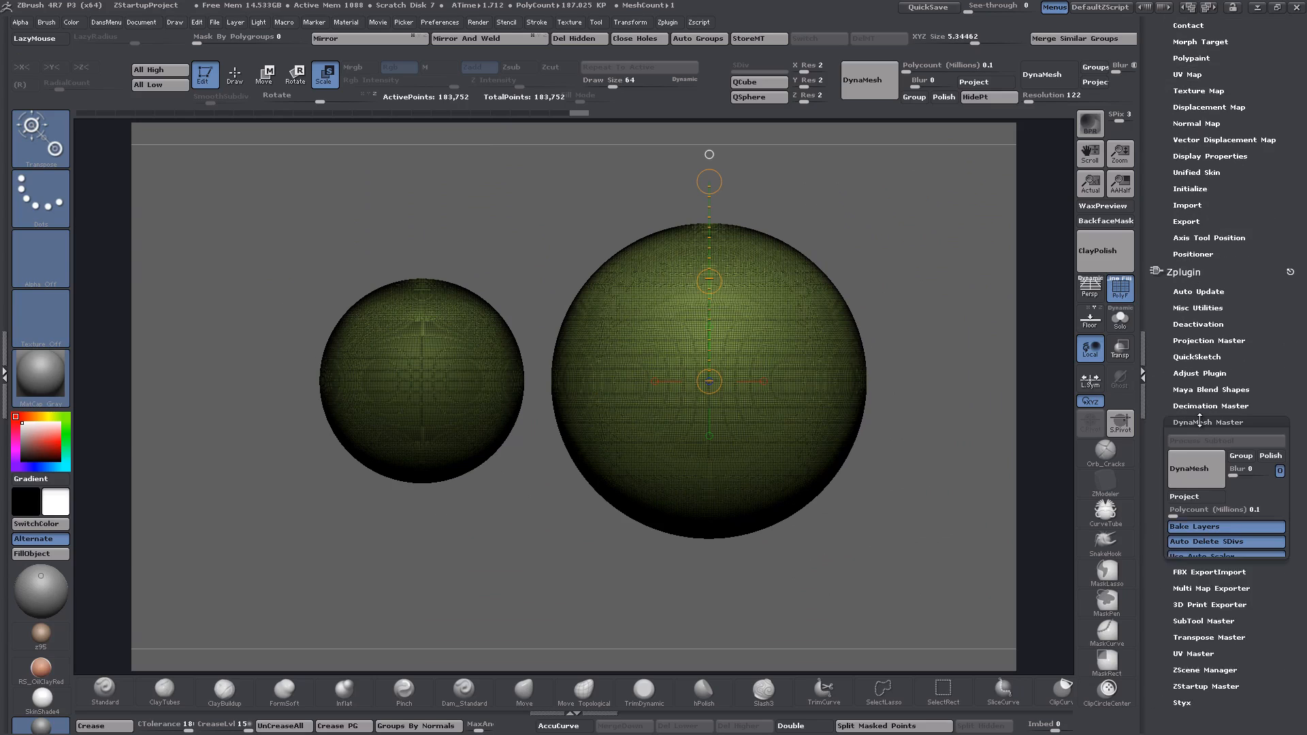
pyautogui.moveTo(1164, 456); pyautogui.dragTo(1159, 363)
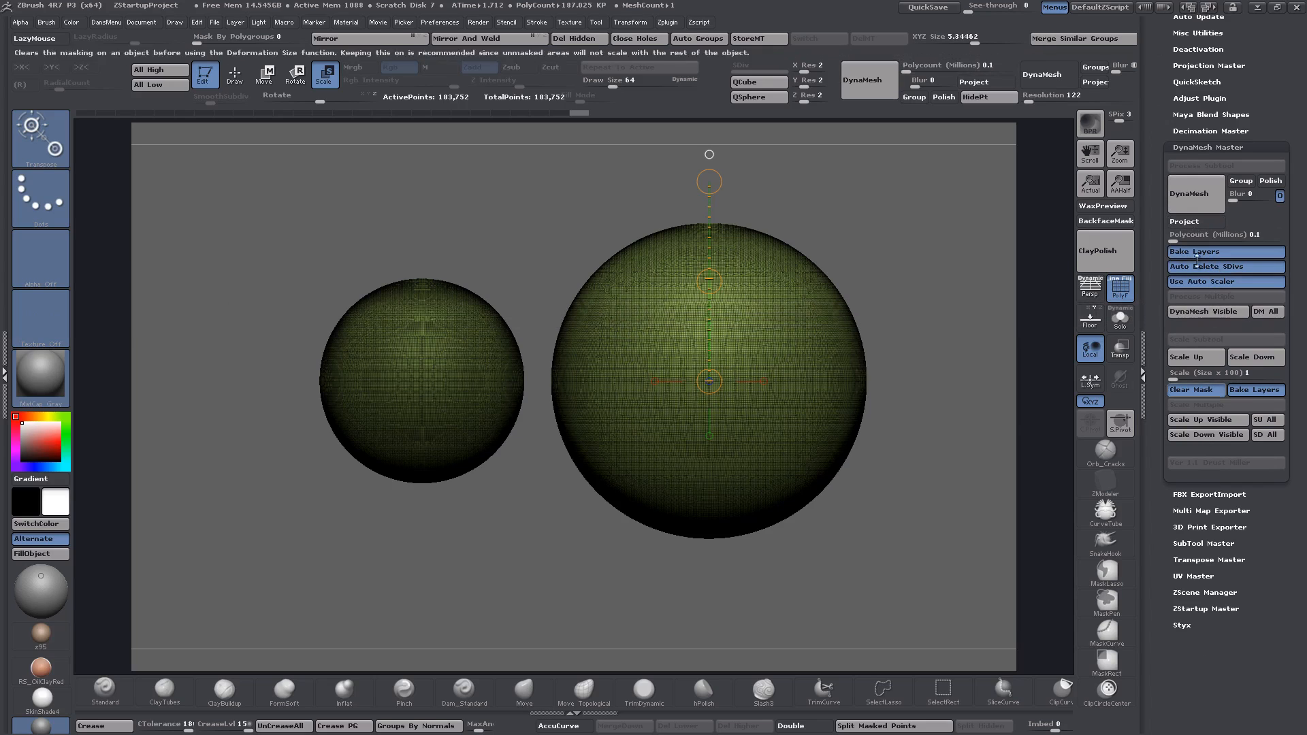
pyautogui.click(1188, 363)
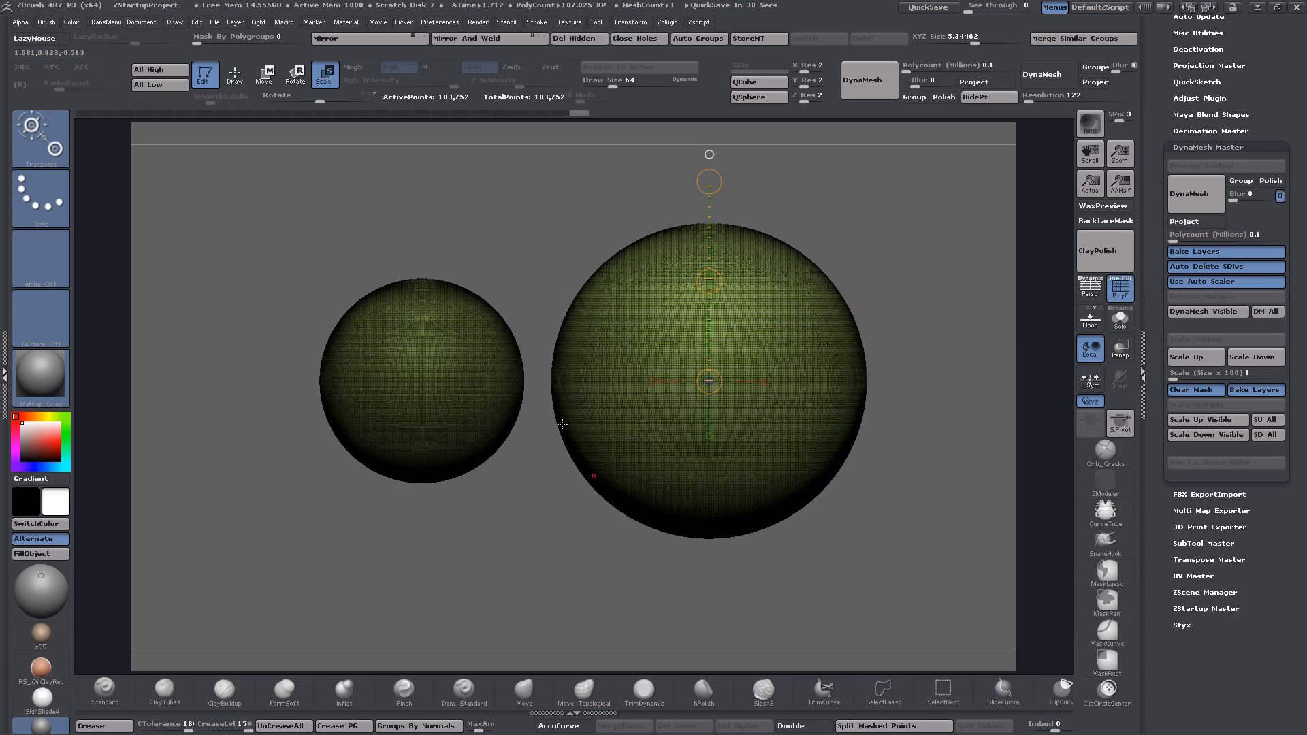
pyautogui.keyDown('ctrl'); pyautogui.moveTo(936, 330); pyautogui.dragTo(943, 305, button='right'); pyautogui.keyUp('ctrl')
pyautogui.keyDown('alt'); pyautogui.moveTo(944, 305); pyautogui.dragTo(835, 330, button='right'); pyautogui.keyUp('alt')
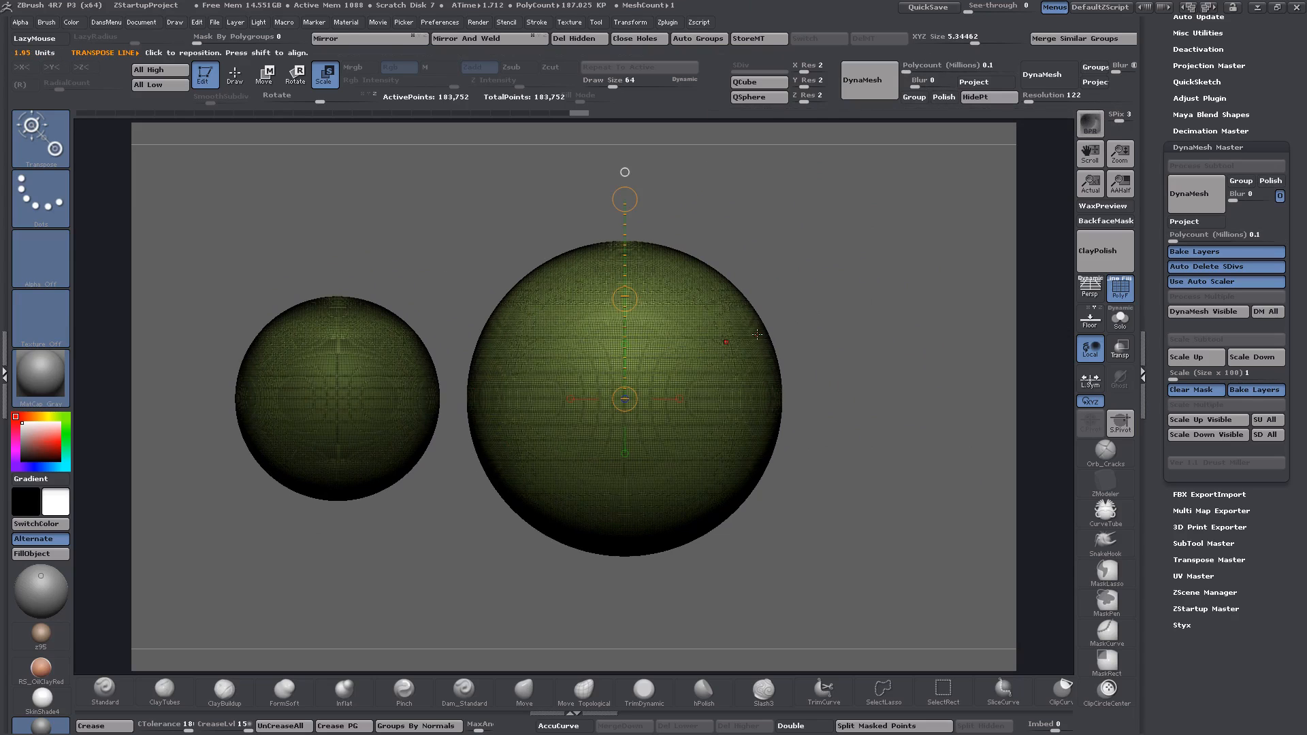
pyautogui.keyDown('alt'); pyautogui.moveTo(876, 308); pyautogui.dragTo(952, 311); pyautogui.keyUp('alt')
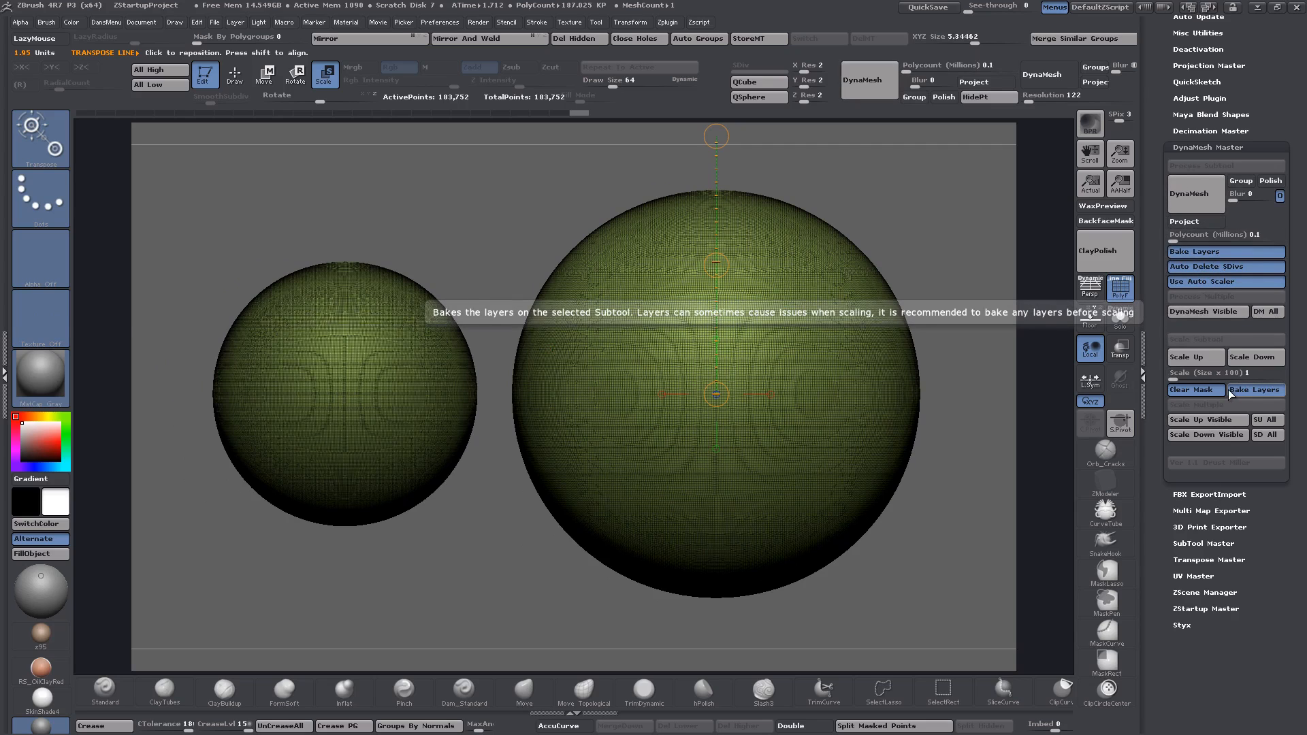
pyautogui.click(1200, 147)
pyautogui.keyDown('alt'); pyautogui.moveTo(944, 222); pyautogui.dragTo(937, 252); pyautogui.keyUp('alt')
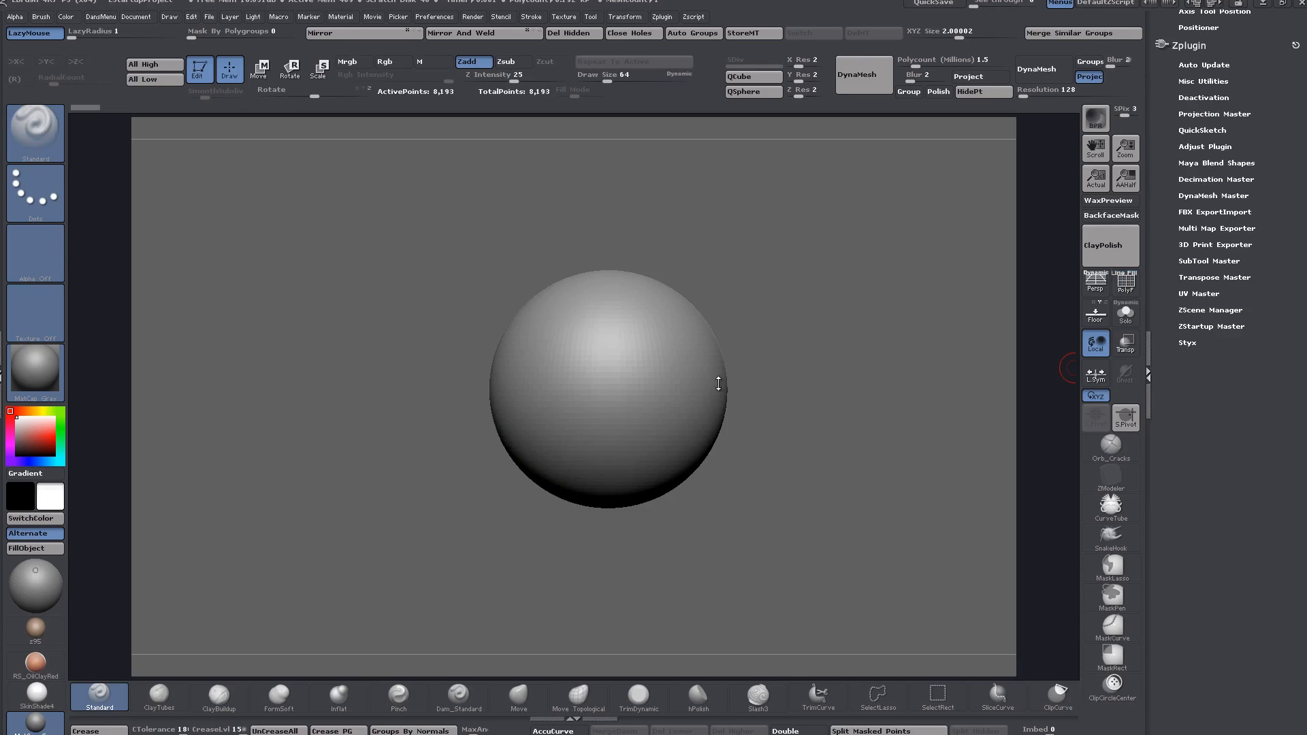
# - Expand the ZStartup Master plugin and review its startup storage options and custom startup installation commands
pyautogui.click(1202, 326)
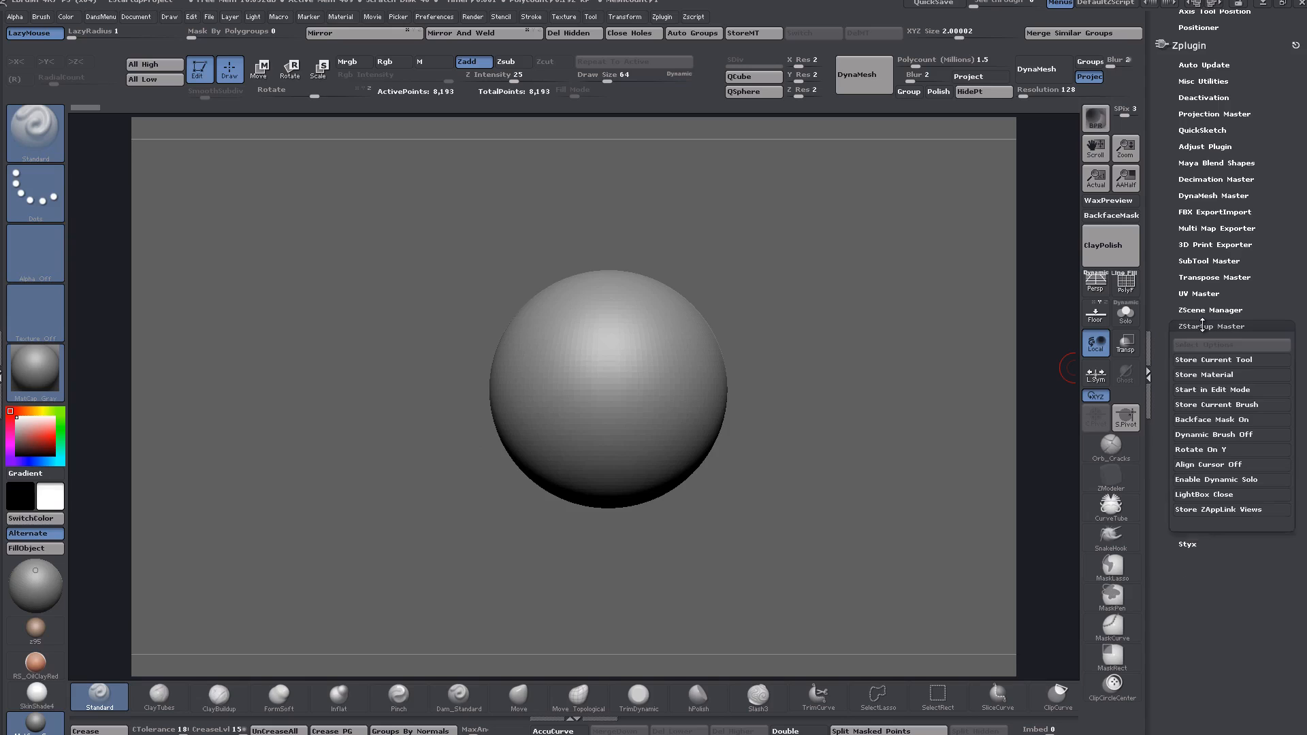
pyautogui.moveTo(1167, 335); pyautogui.dragTo(1161, 280)
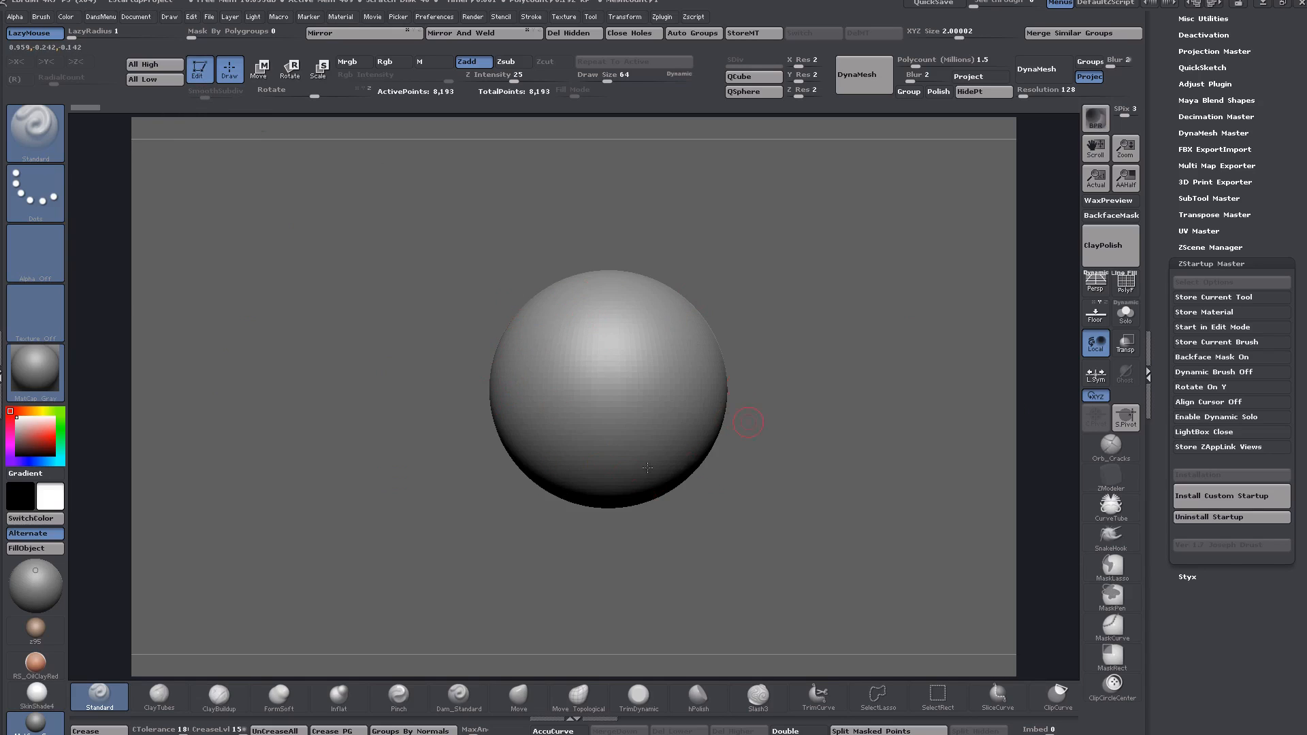
# - Try freehand Standard brush strokes across the front of the sphere and undo them
pyautogui.moveTo(542, 325)
pyautogui.mouseDown()
pyautogui.moveTo(689, 355)
pyautogui.moveTo(545, 422)
pyautogui.moveTo(597, 409)
pyautogui.mouseUp()
pyautogui.hotkey('ctrl', 'z')
pyautogui.hotkey('ctrl', 'z')
pyautogui.moveTo(584, 304); pyautogui.dragTo(666, 408)
pyautogui.moveTo(580, 465); pyautogui.dragTo(515, 468)
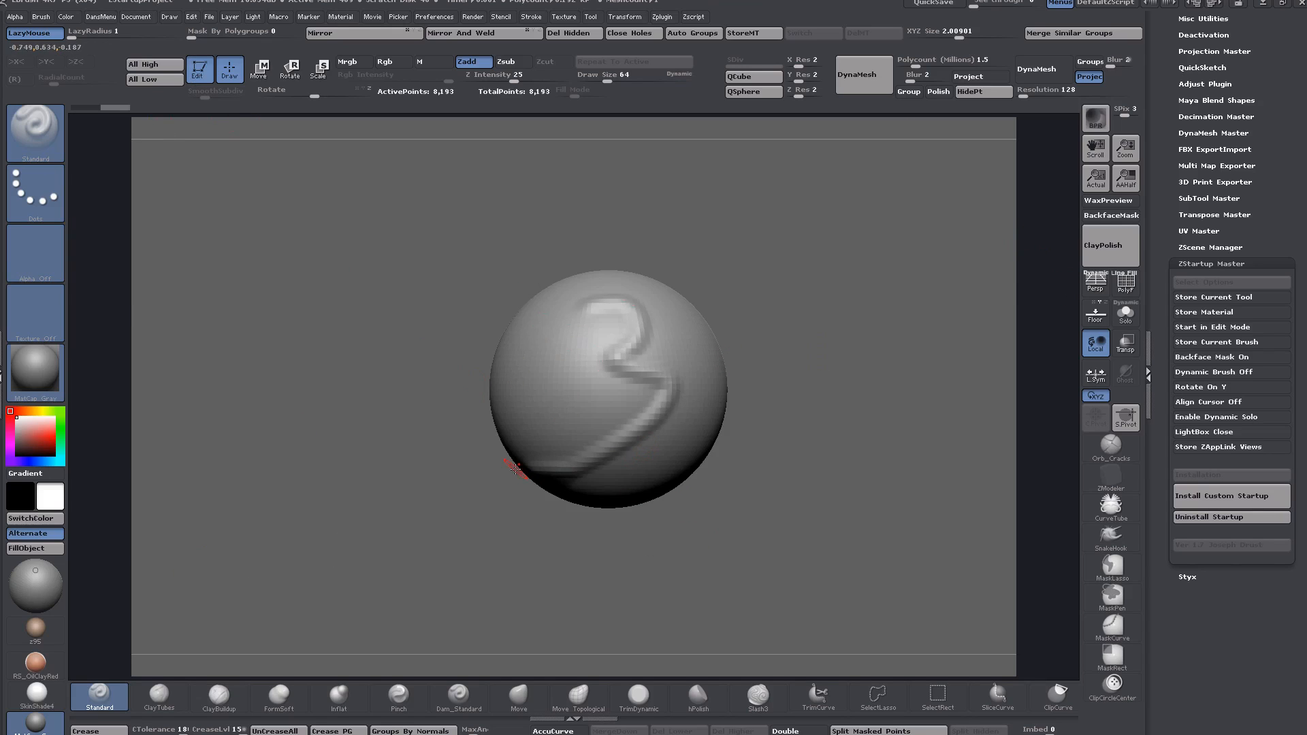
pyautogui.hotkey('ctrl', 'z')
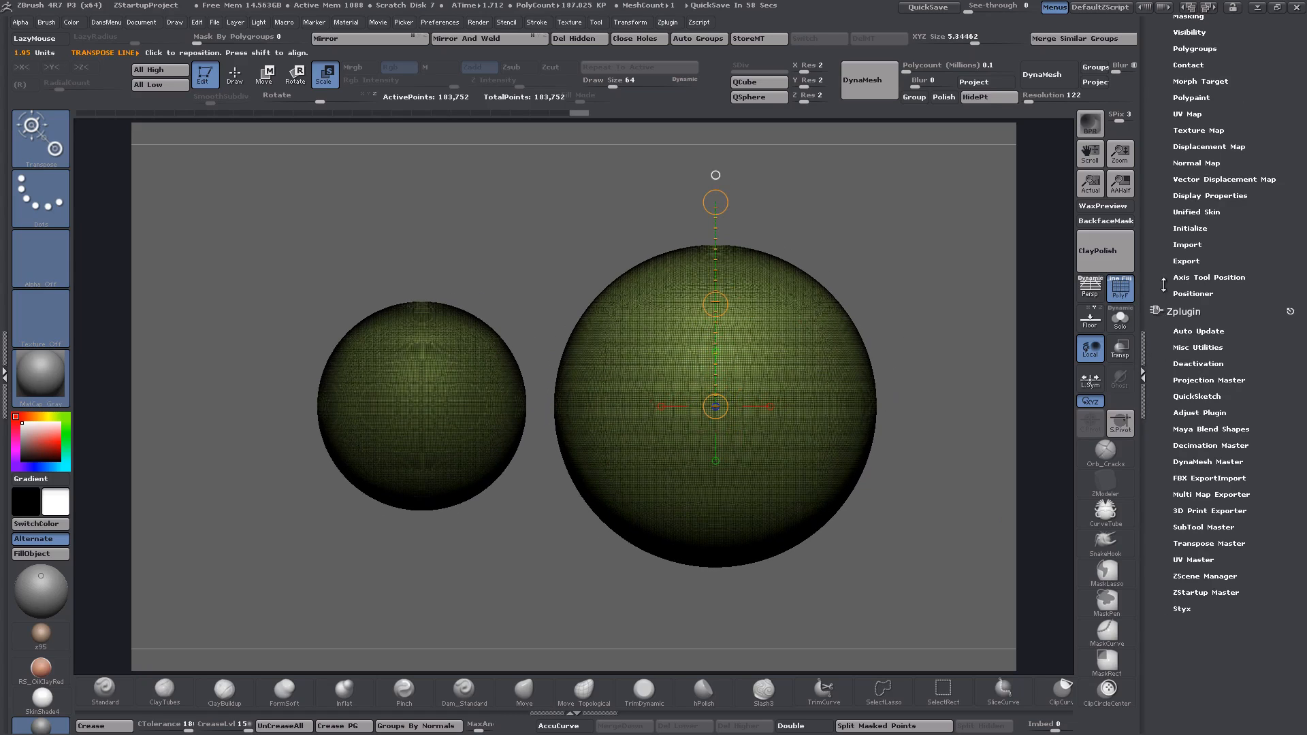
# - Open the Axis Tool Position plugin and examine its front, left and right axis position presets
pyautogui.moveTo(1164, 284); pyautogui.dragTo(1159, 271)
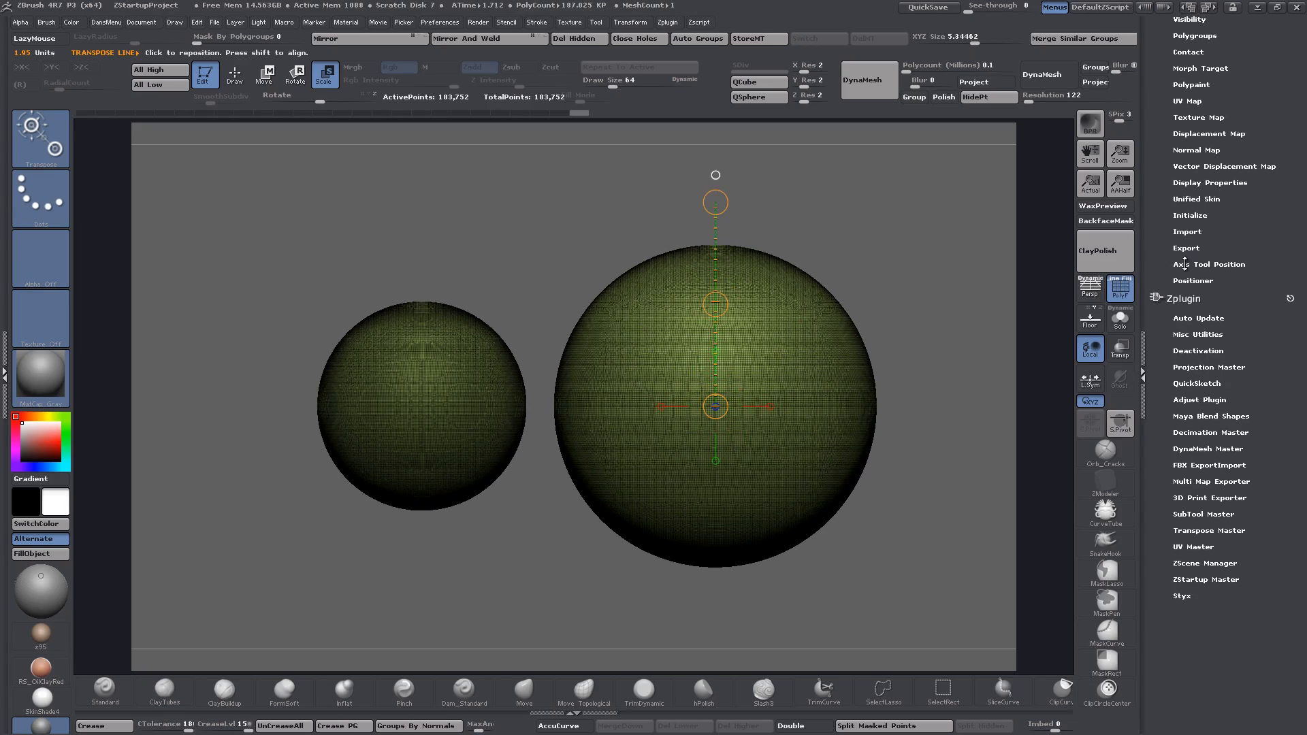
pyautogui.click(1184, 264)
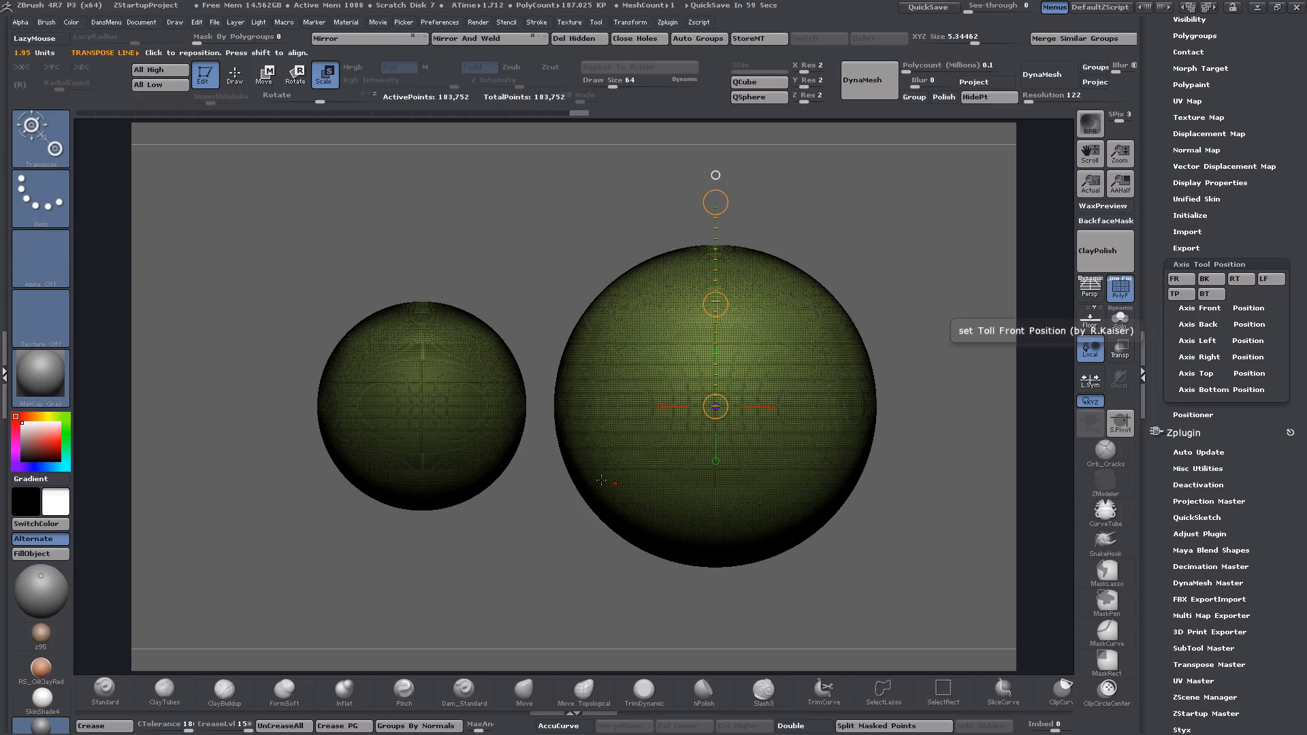
pyautogui.click(1200, 308)
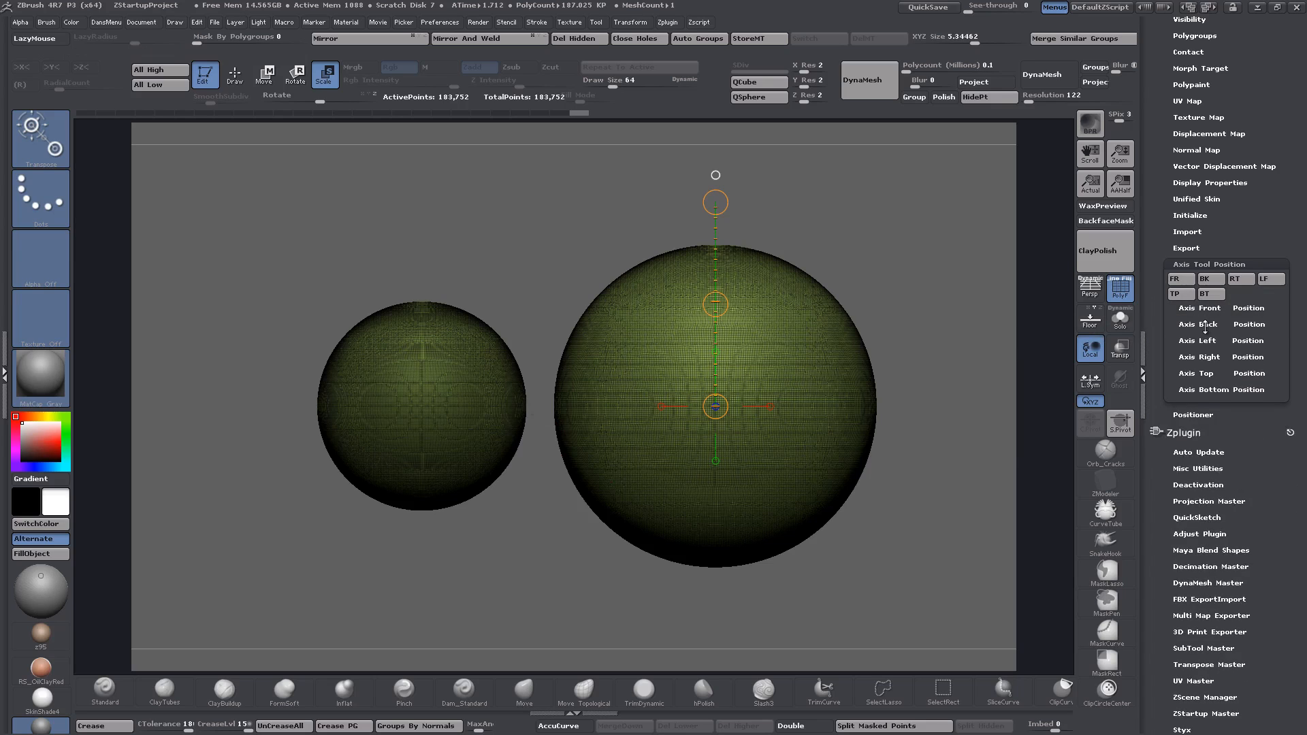
pyautogui.click(1201, 307)
pyautogui.click(1200, 308)
pyautogui.click(1207, 341)
pyautogui.click(1207, 341)
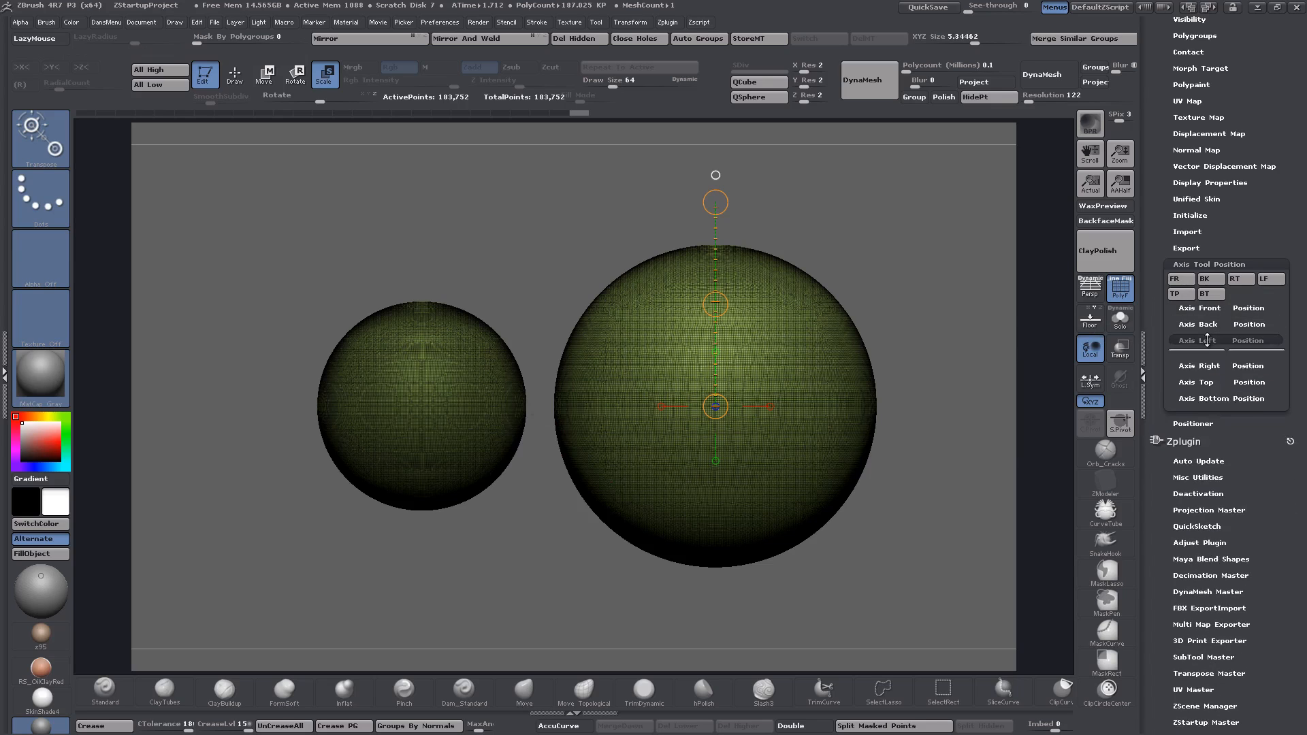
pyautogui.click(1204, 357)
pyautogui.click(1204, 357)
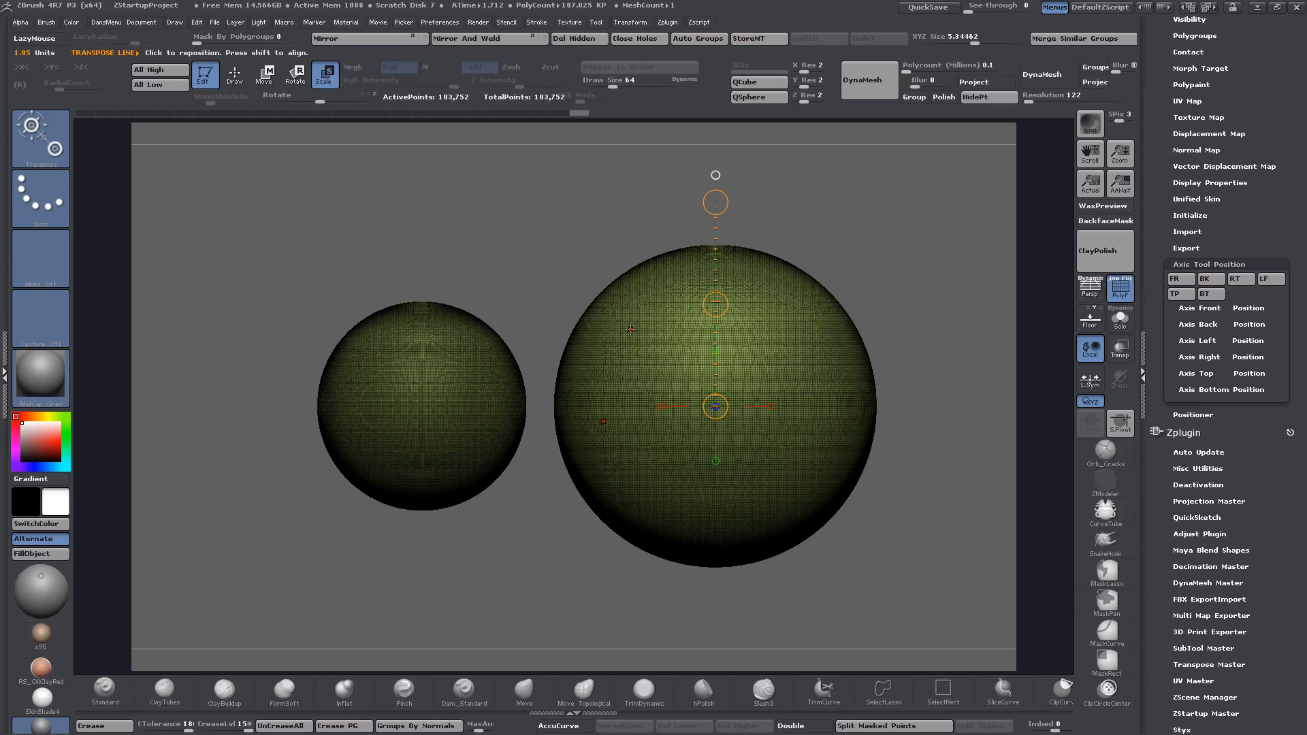
pyautogui.click(1244, 308)
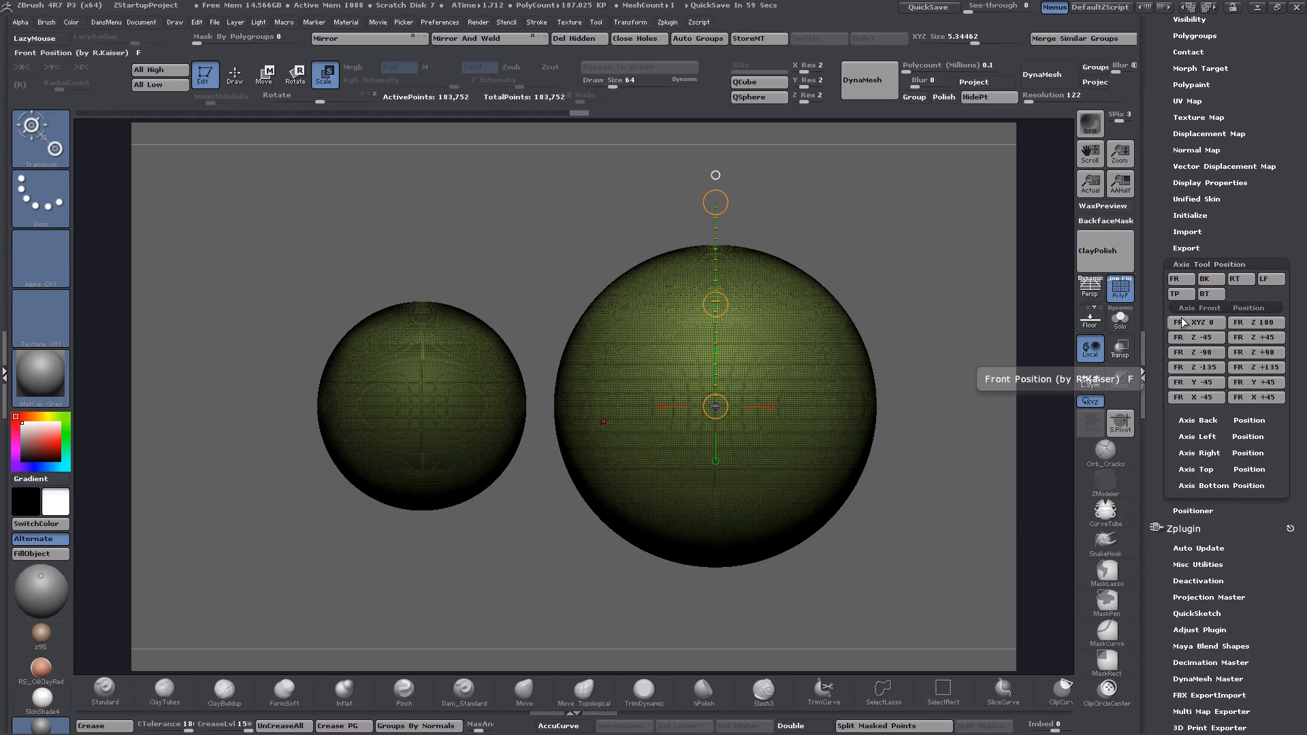
pyautogui.moveTo(1157, 203); pyautogui.dragTo(1162, 222)
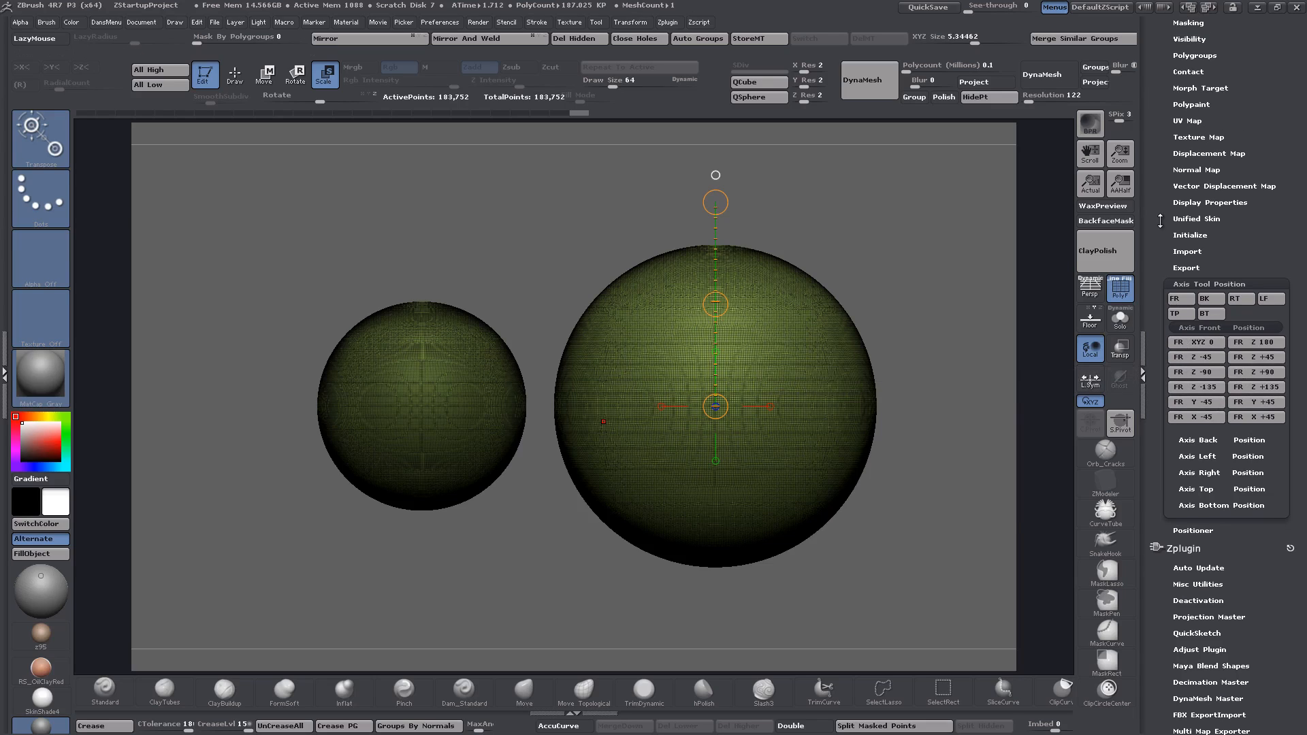
# - View the two merged spheres from the front and from the top
pyautogui.click(1182, 297)
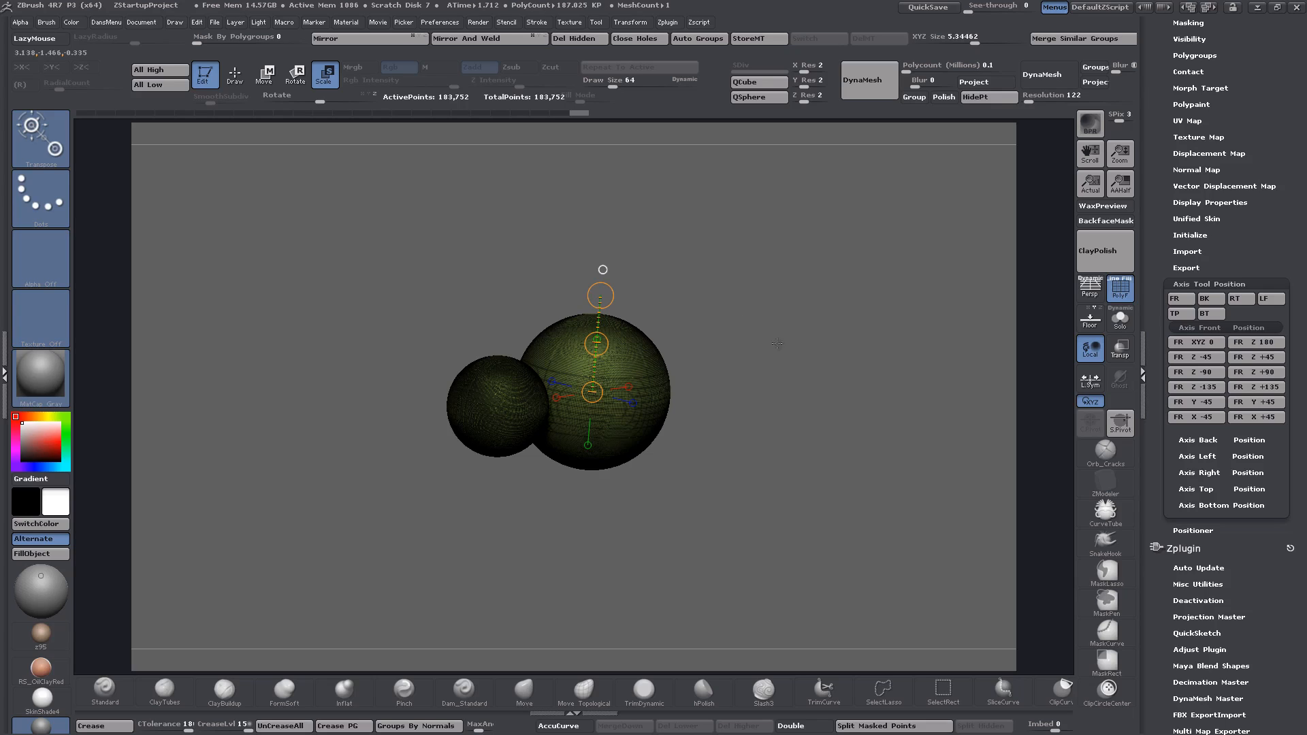
pyautogui.keyDown('shift'); pyautogui.click(779, 312); pyautogui.keyUp('shift')
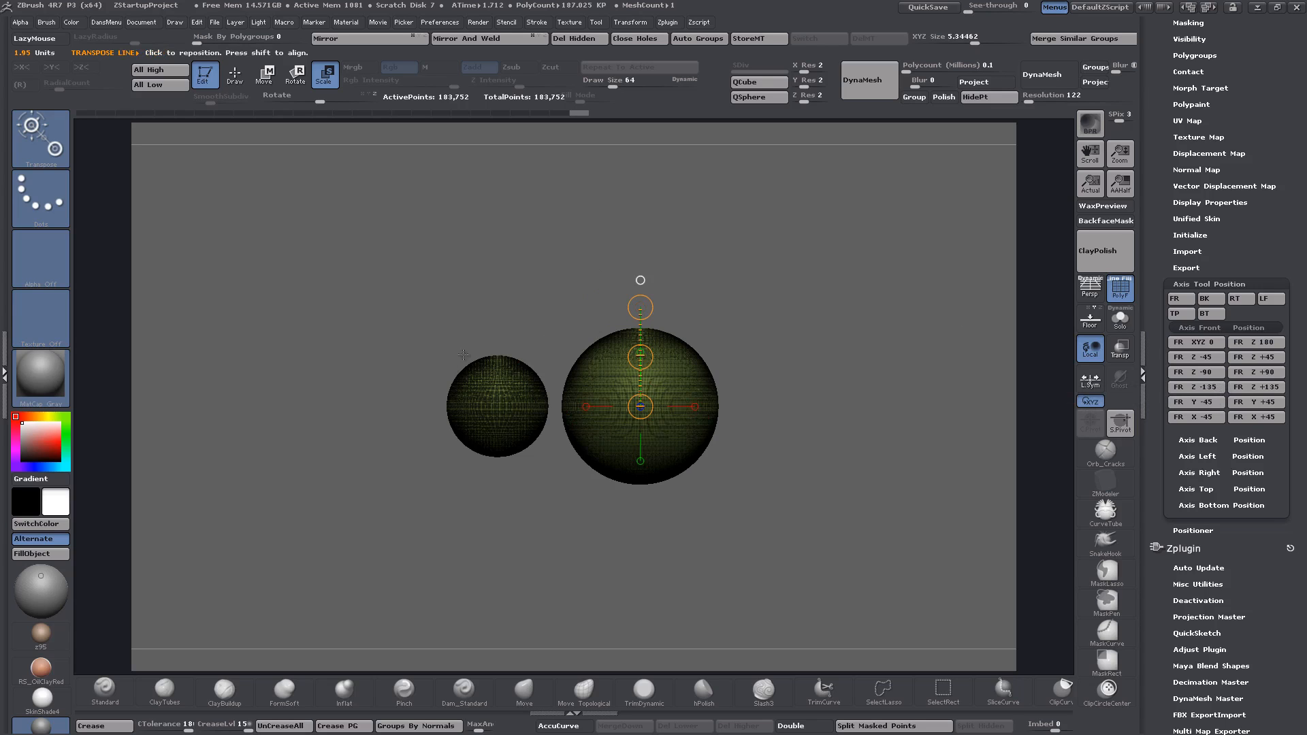
pyautogui.press('KP_7')
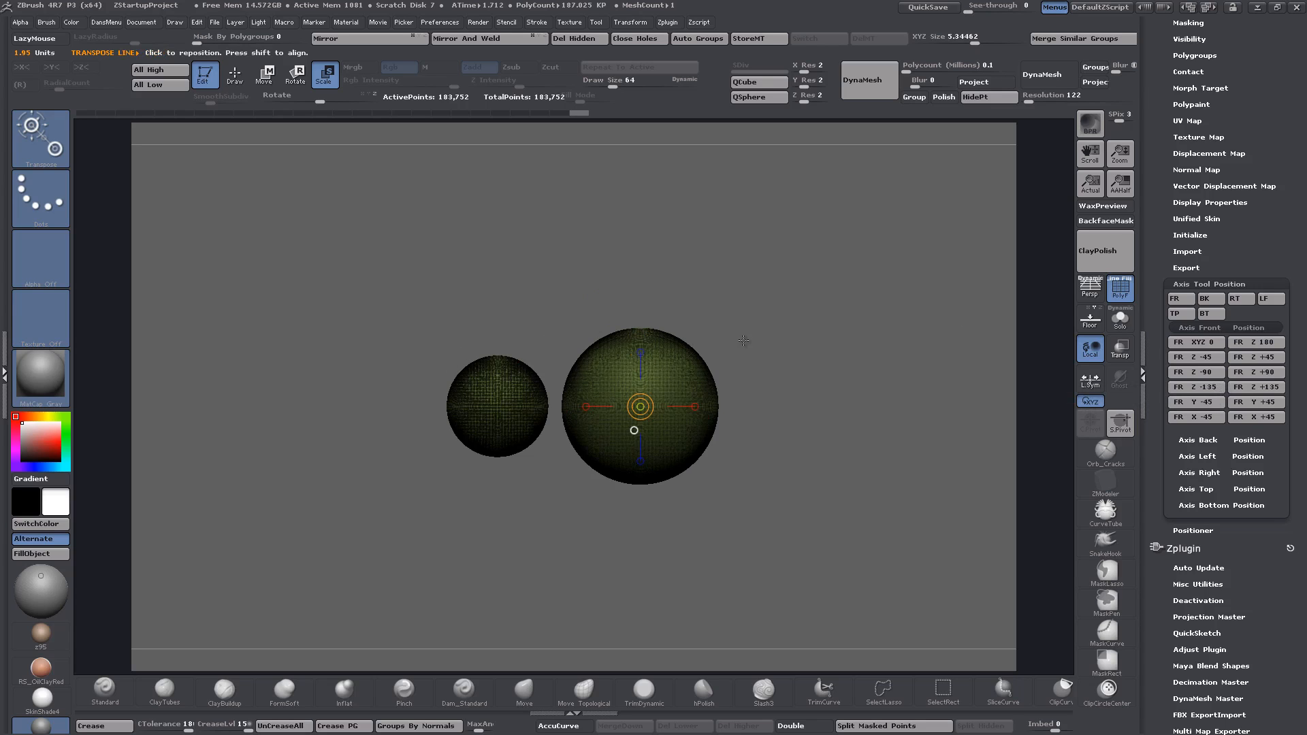
pyautogui.keyDown('alt'); pyautogui.moveTo(734, 405); pyautogui.dragTo(760, 424); pyautogui.keyUp('alt')
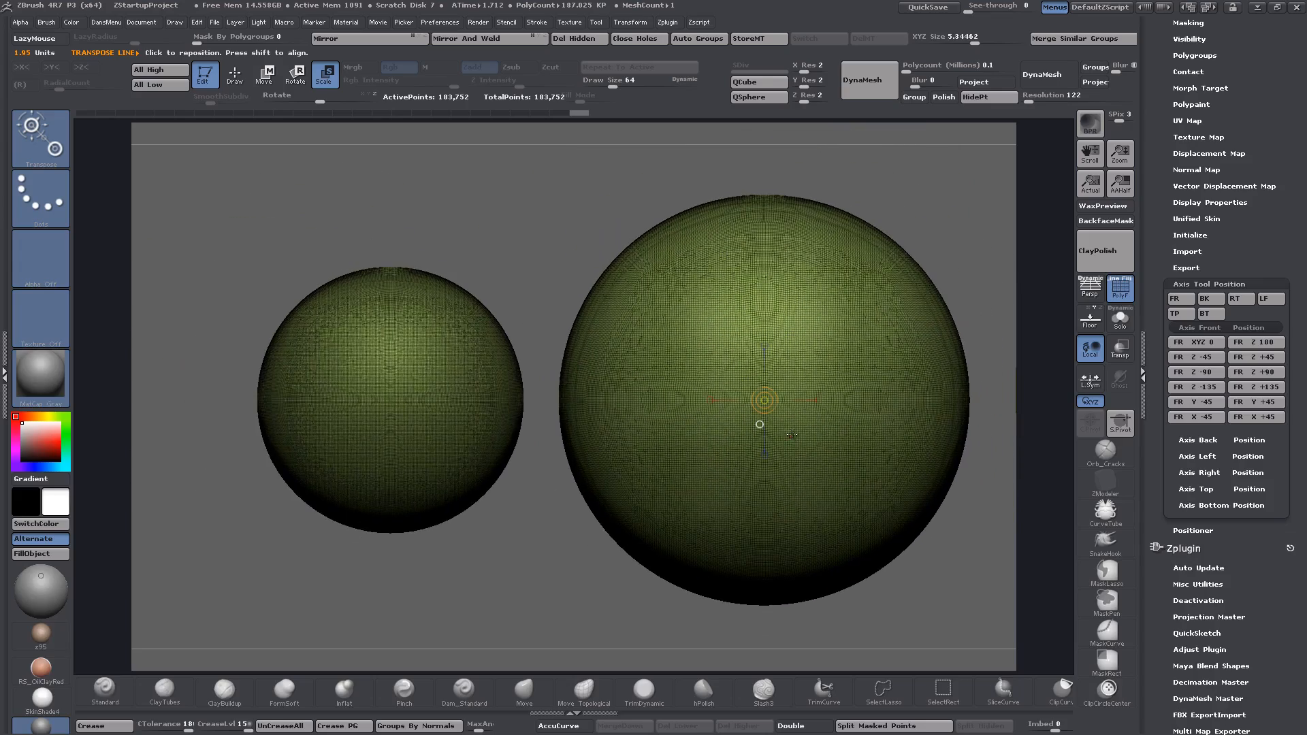
# - Turn on the floor grid and snap the two spheres back to the front view
pyautogui.click(1091, 320)
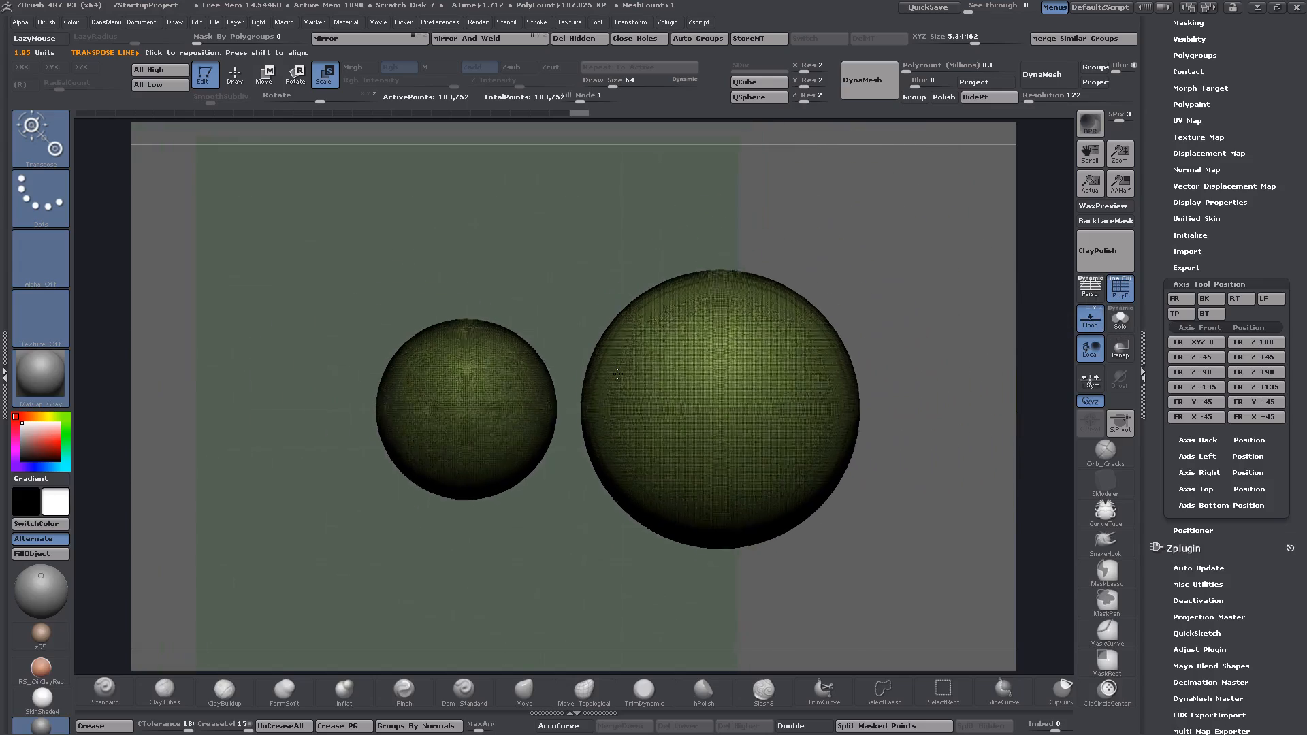
pyautogui.keyDown('shift'); pyautogui.moveTo(617, 374); pyautogui.dragTo(598, 452, button='right'); pyautogui.keyUp('shift')
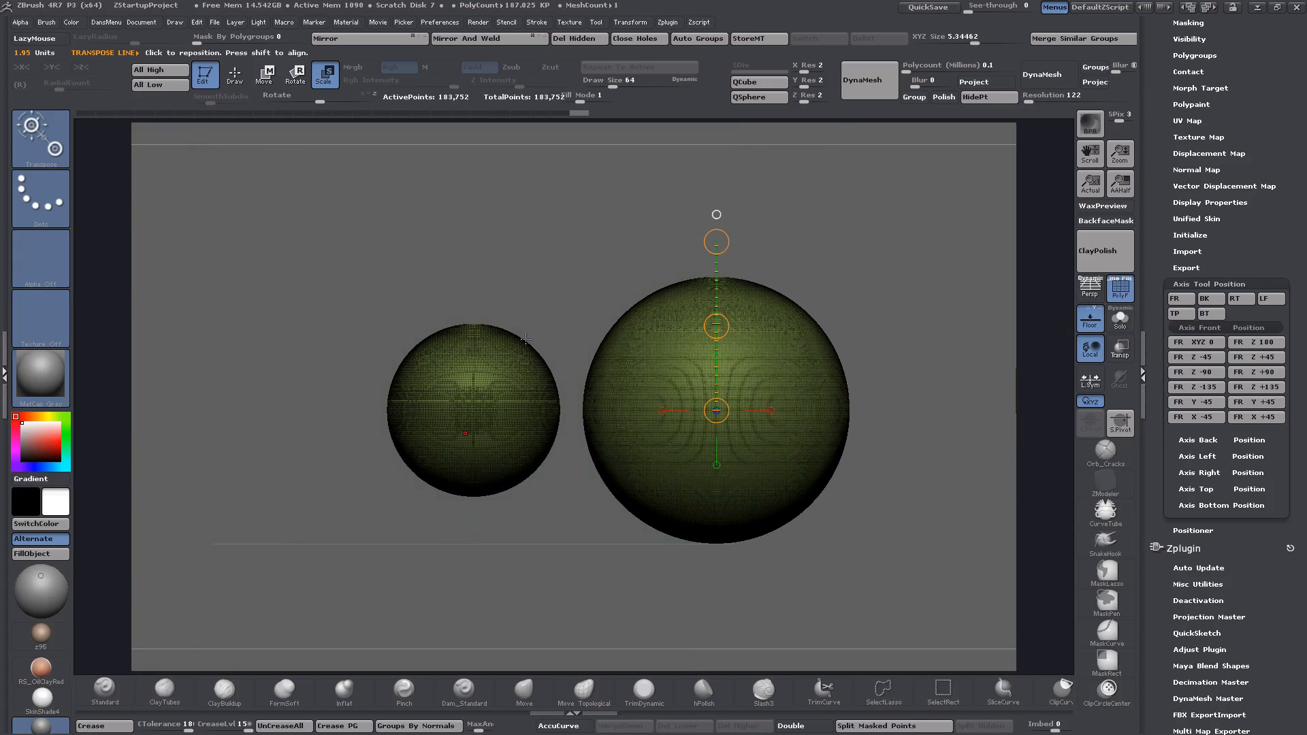
pyautogui.press('x')
pyautogui.keyDown('ctrl'); pyautogui.moveTo(913, 438); pyautogui.dragTo(913, 324, button='right'); pyautogui.keyUp('ctrl')
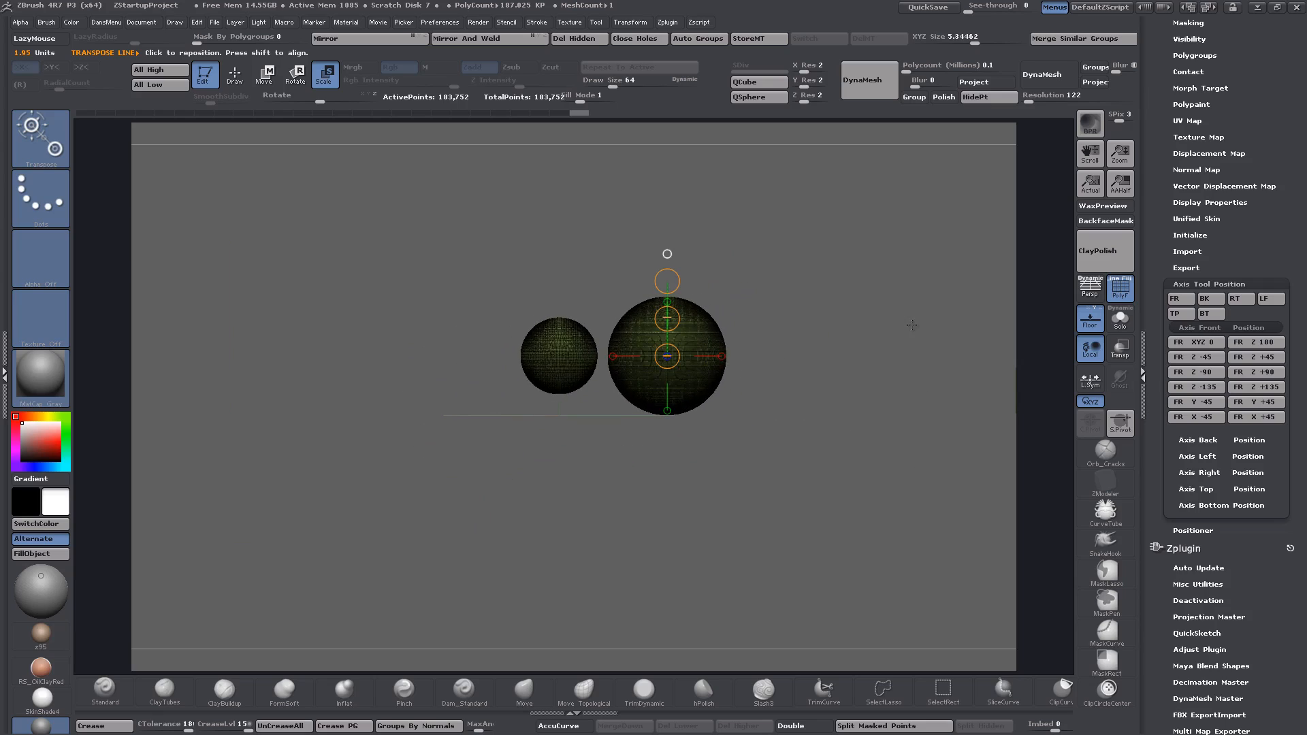
# - Collapse the Axis Front presets and apply the front tool position to the spheres
pyautogui.click(1200, 440)
pyautogui.click(1198, 345)
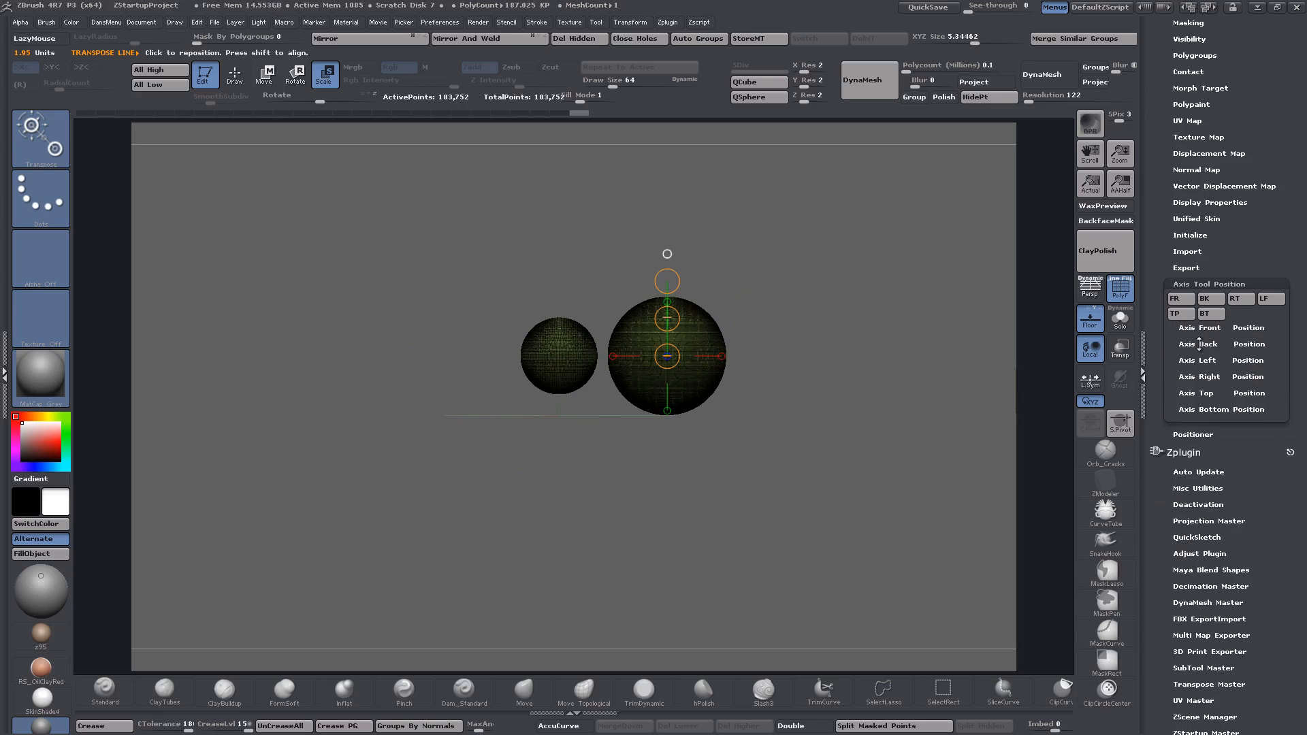
pyautogui.click(1198, 361)
pyautogui.click(1198, 360)
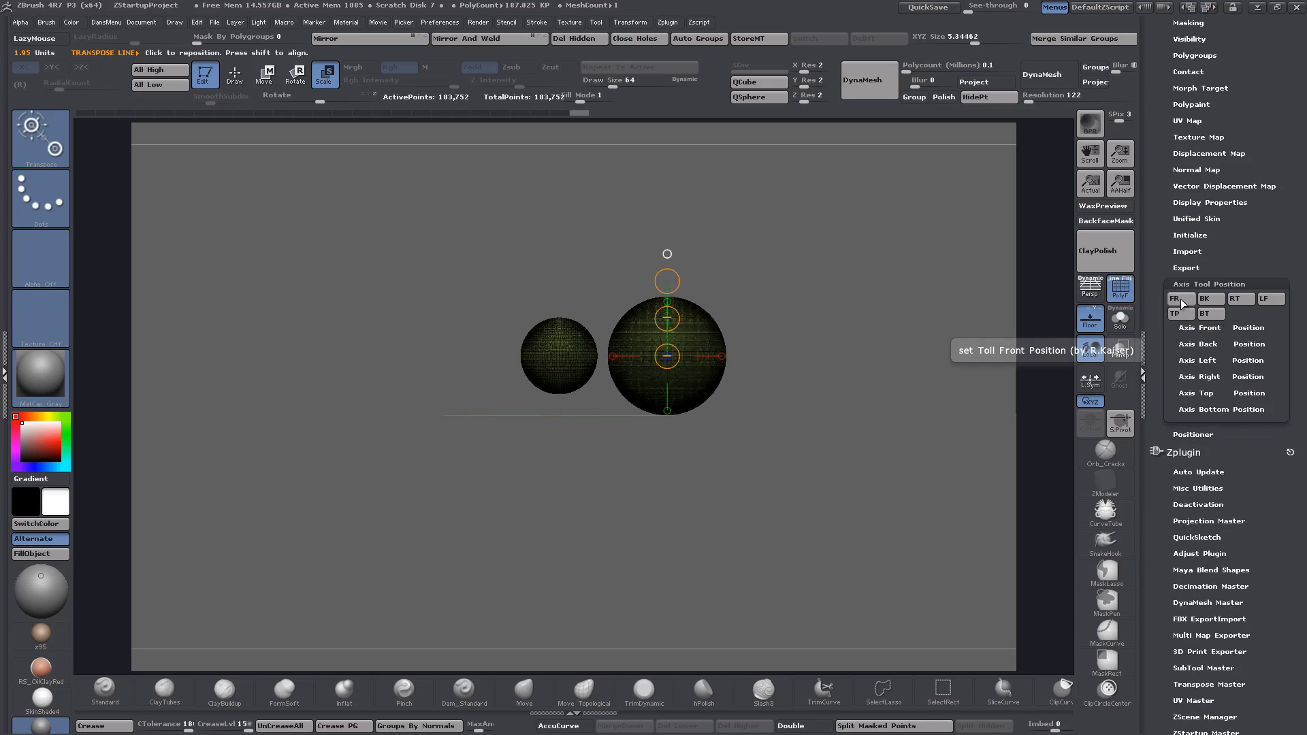
pyautogui.click(1183, 304)
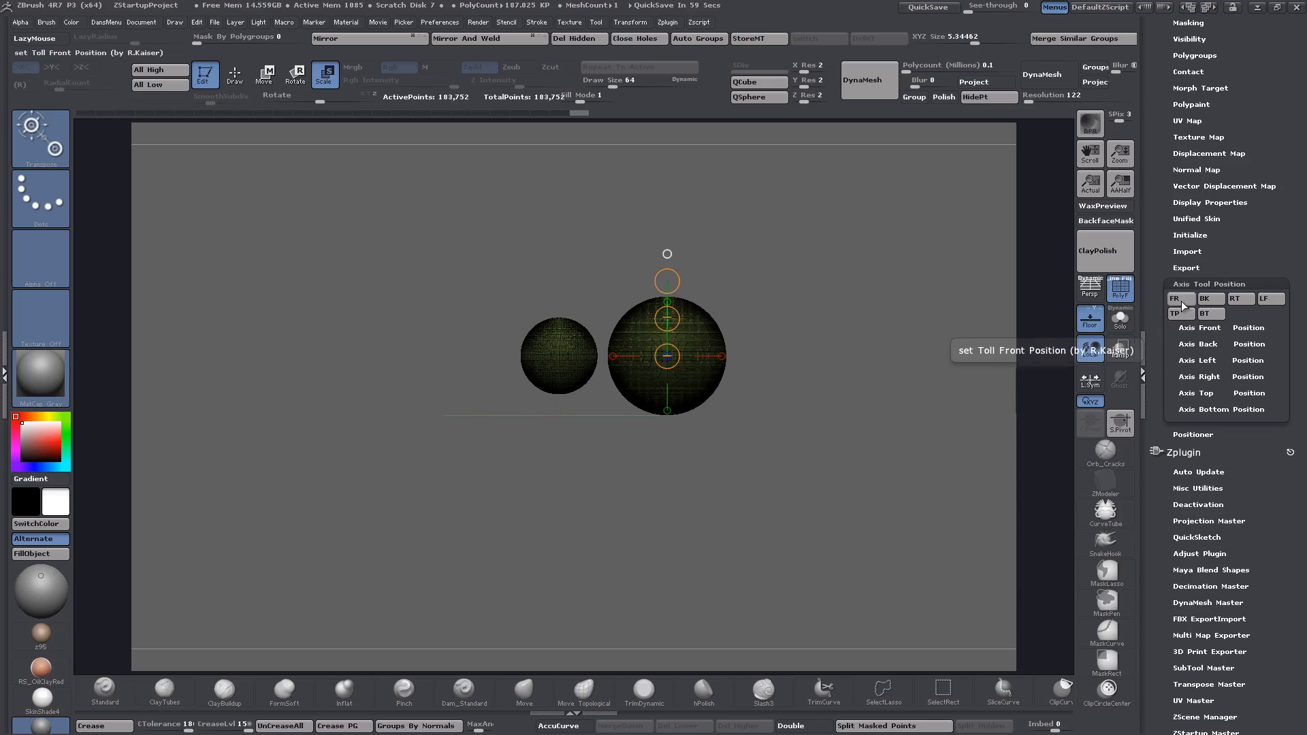
# - Snap the spheres to the front view again and collapse the Axis Tool Position plugin
pyautogui.keyDown('alt'); pyautogui.moveTo(877, 371); pyautogui.dragTo(903, 440); pyautogui.keyUp('alt')
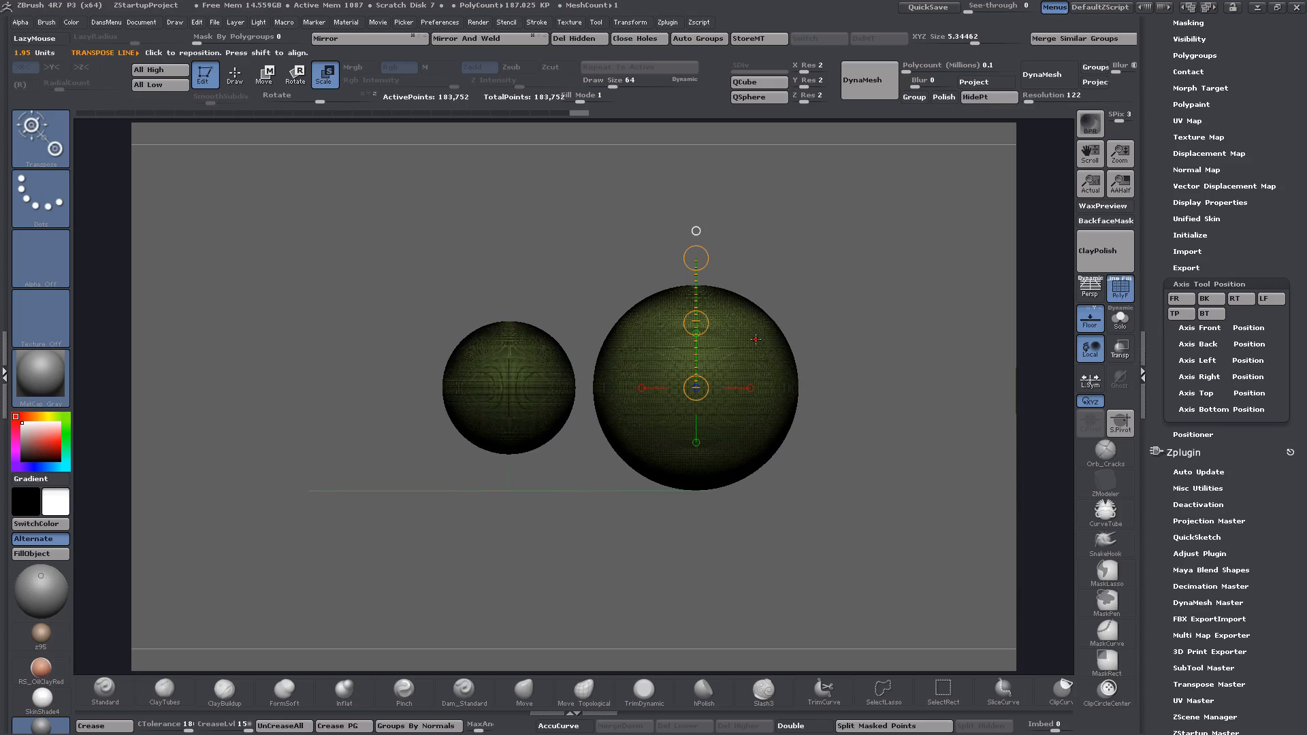
pyautogui.keyDown('shift'); pyautogui.moveTo(696, 231); pyautogui.dragTo(691, 412); pyautogui.keyUp('shift')
pyautogui.press('KP_1')
pyautogui.keyDown('alt'); pyautogui.moveTo(872, 462); pyautogui.dragTo(890, 481); pyautogui.keyUp('alt')
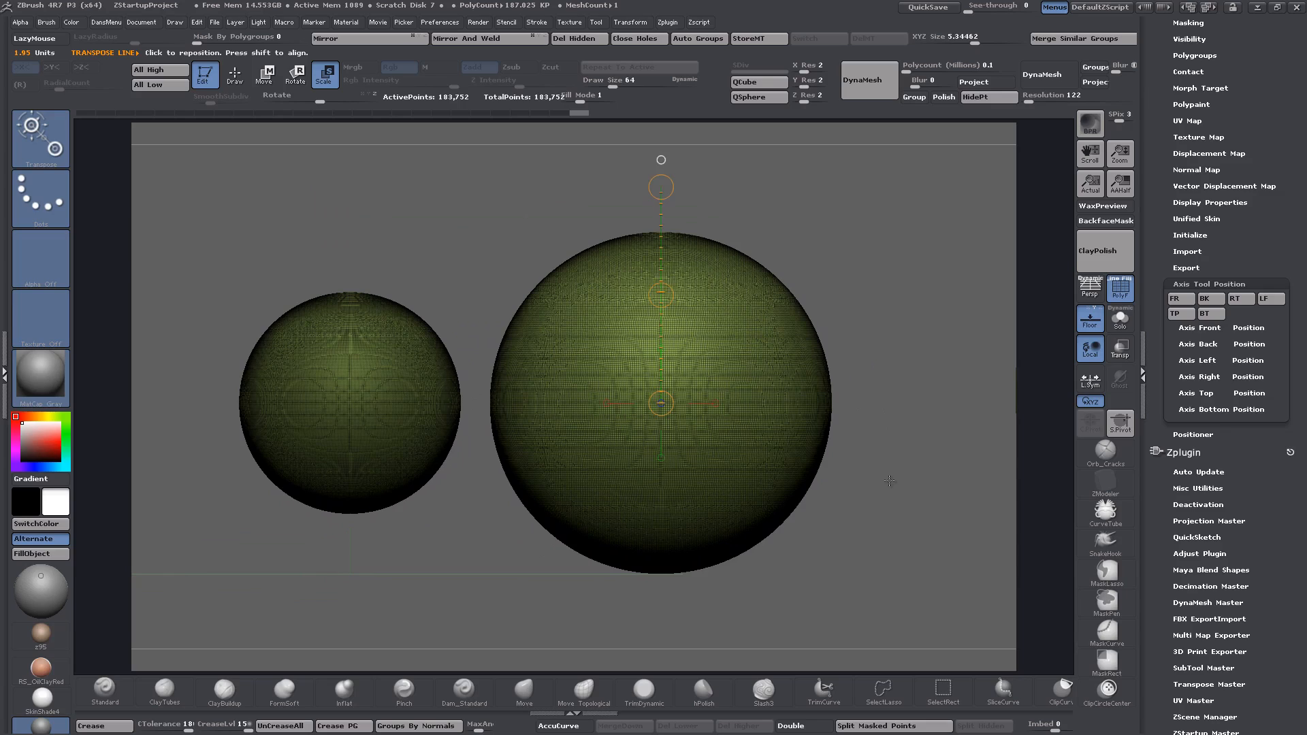
pyautogui.click(1195, 284)
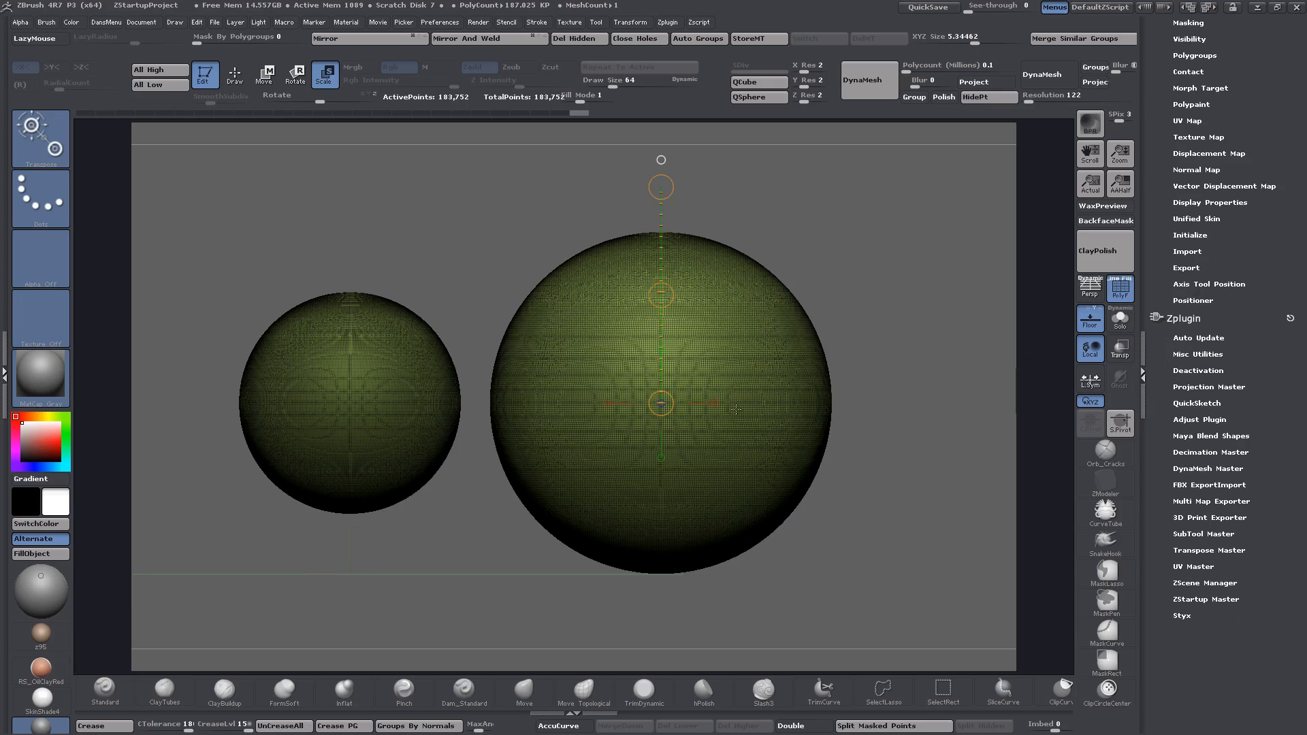
pyautogui.moveTo(897, 449)
pyautogui.keyDown('alt'); pyautogui.mouseDown()
pyautogui.moveTo(907, 437)
pyautogui.moveTo(869, 401)
pyautogui.moveTo(886, 444)
pyautogui.mouseUp(); pyautogui.keyUp('alt')
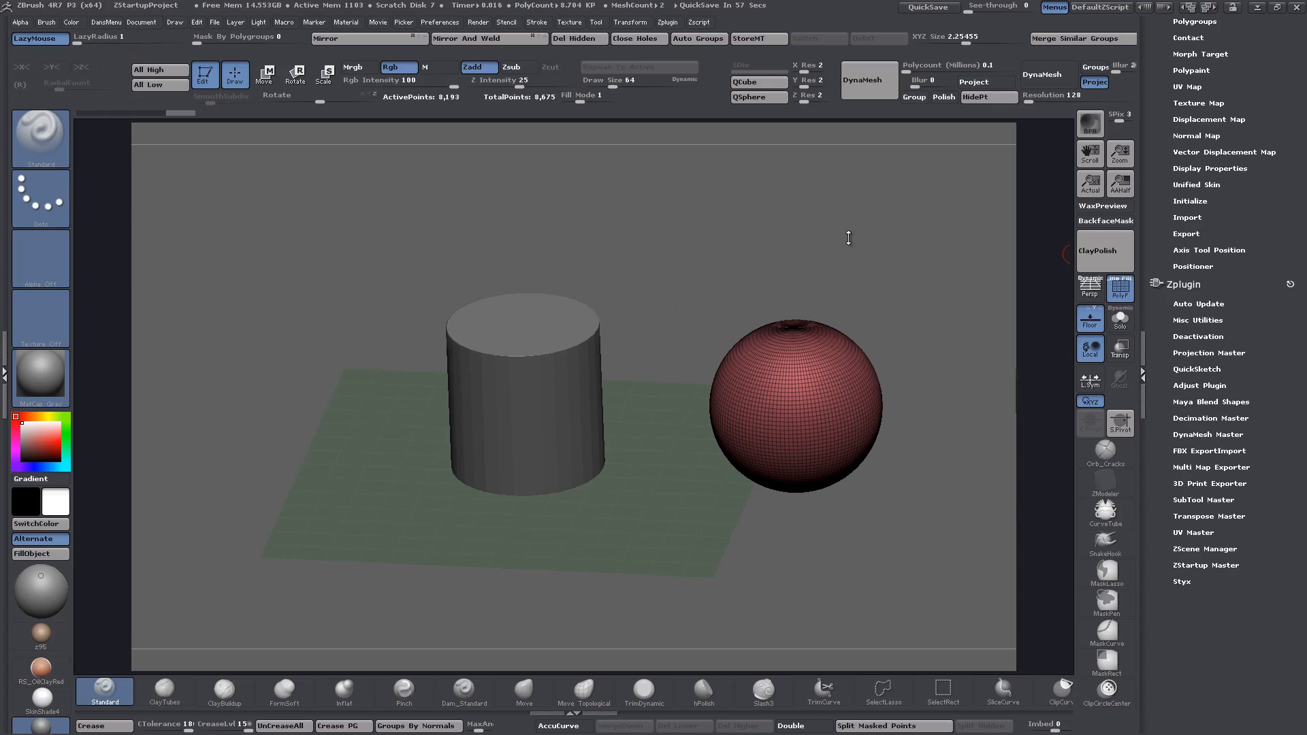
# - Open the Positioner alignment options, make the cylinder the active subtool and store it as the alignment target
pyautogui.moveTo(849, 237); pyautogui.dragTo(860, 236)
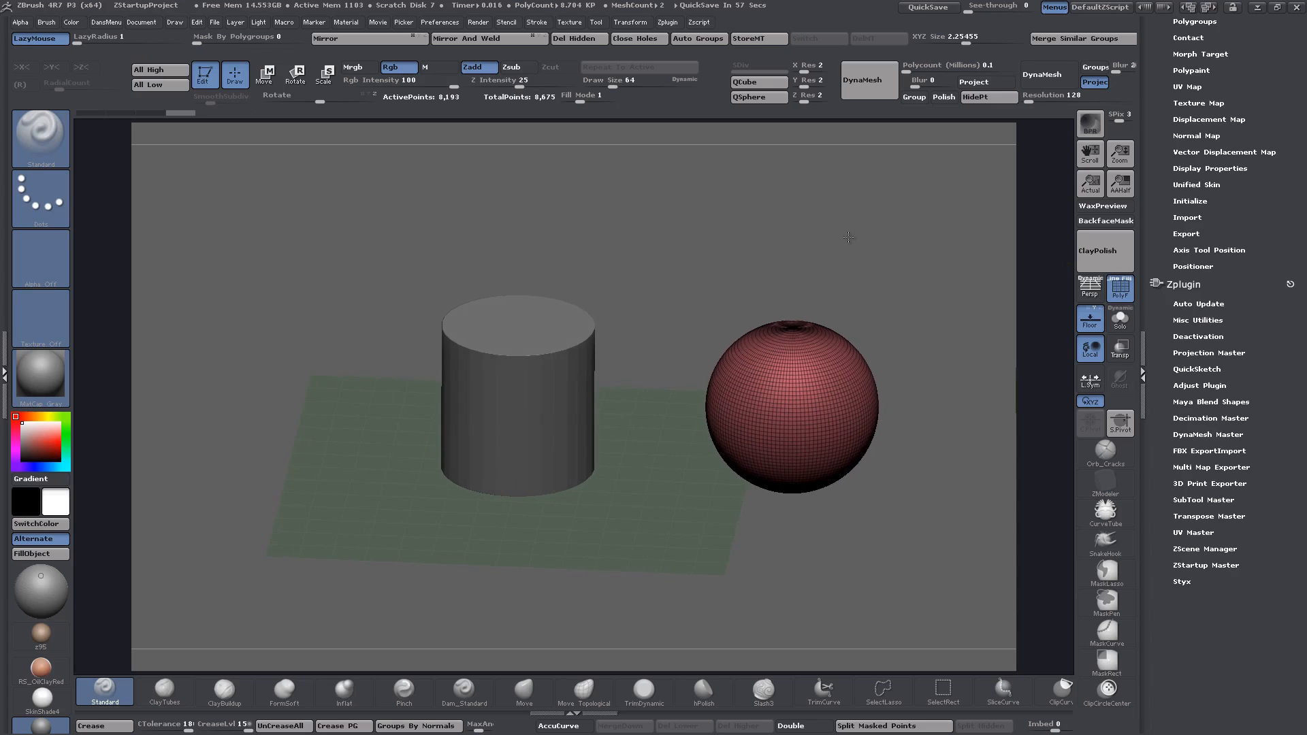
pyautogui.click(1180, 266)
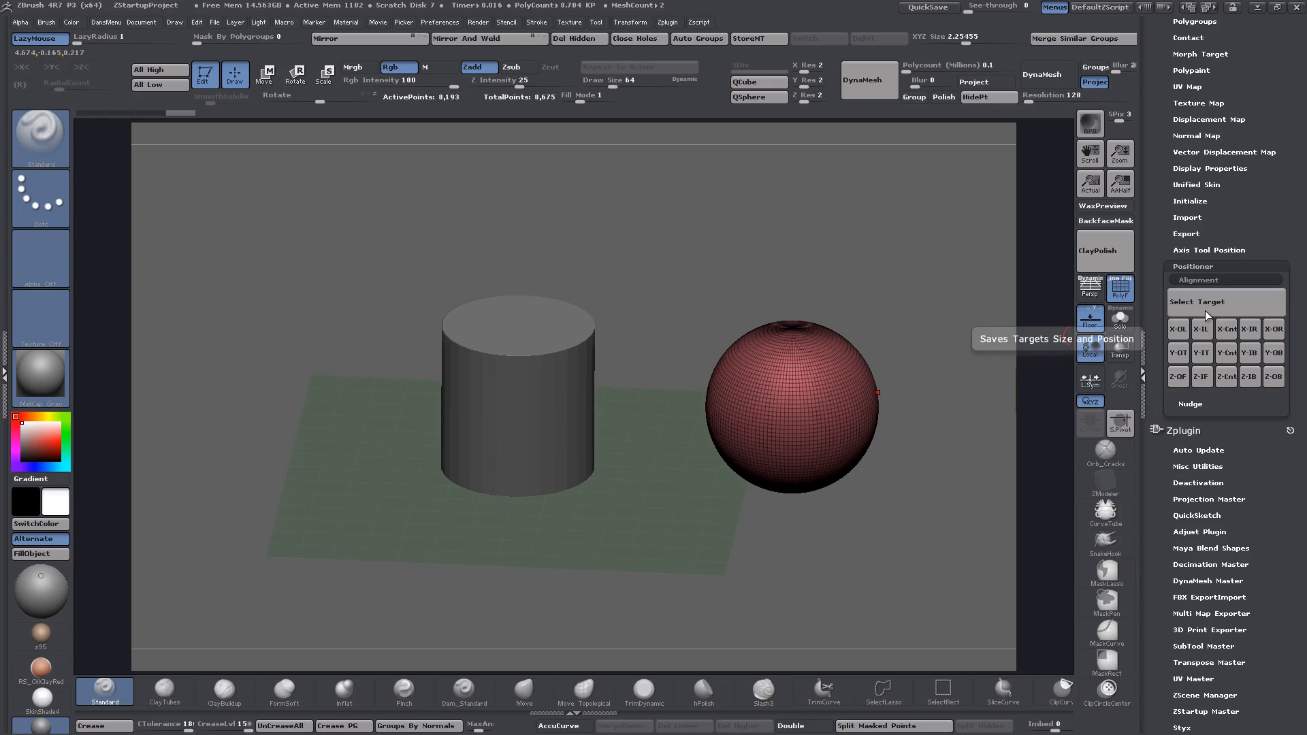
pyautogui.keyDown('alt'); pyautogui.click(504, 377); pyautogui.keyUp('alt')
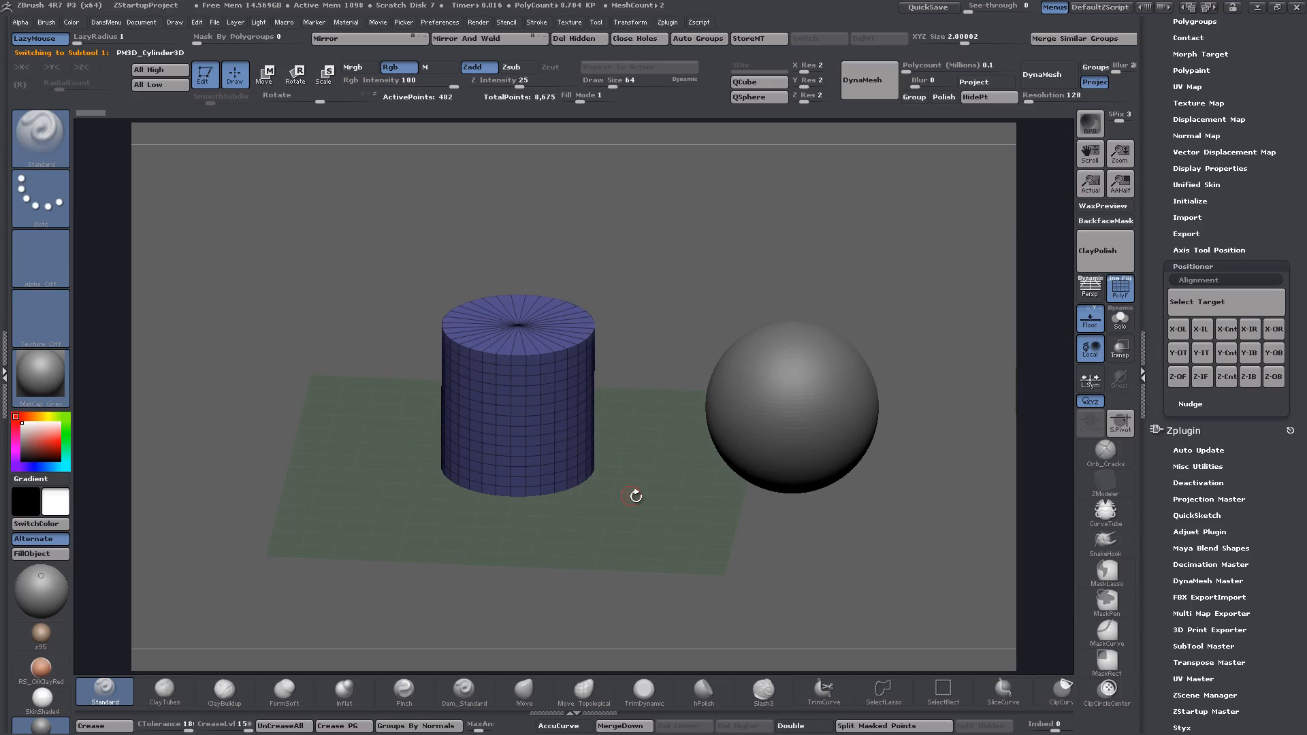
pyautogui.keyDown('ctrl'); pyautogui.moveTo(636, 497); pyautogui.dragTo(632, 478, button='right'); pyautogui.keyUp('ctrl')
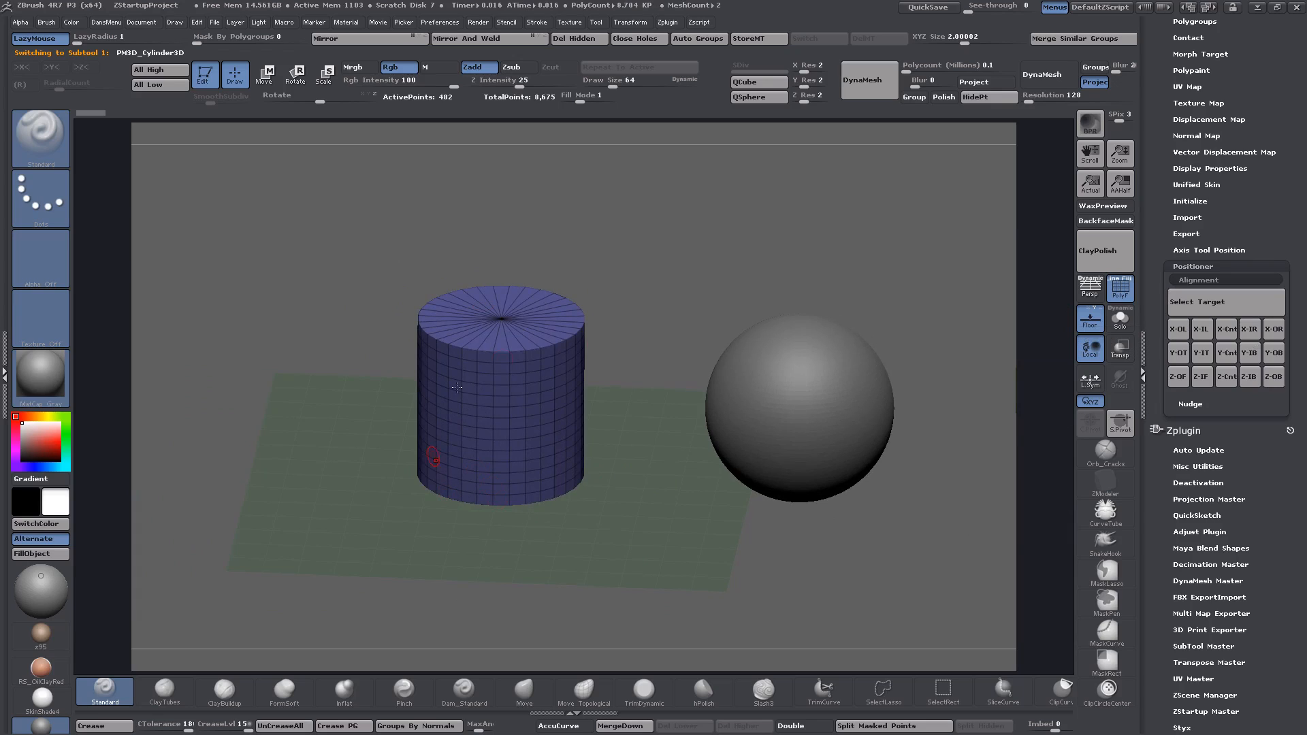
# - Make the sphere active, align it to the cylinder's outside left on X, and check the placement from the front
pyautogui.keyDown('alt'); pyautogui.click(819, 354); pyautogui.keyUp('alt')
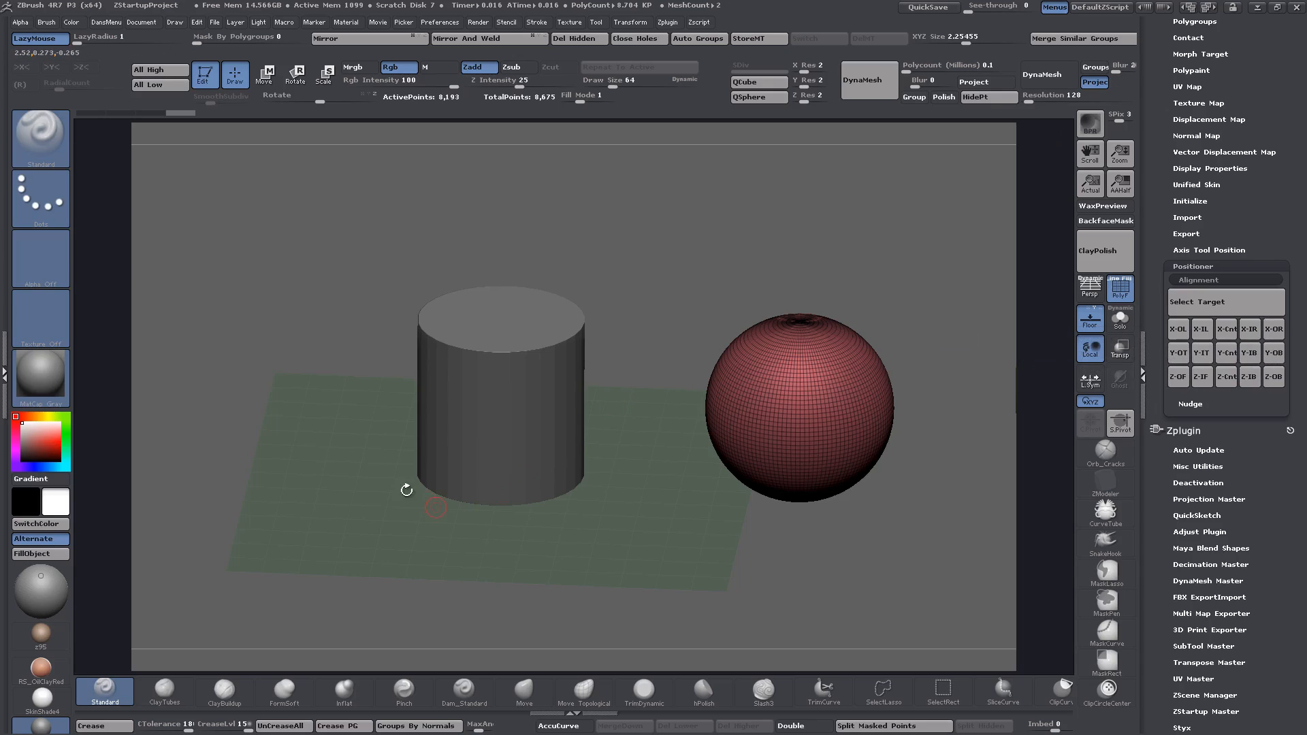
pyautogui.click(1180, 331)
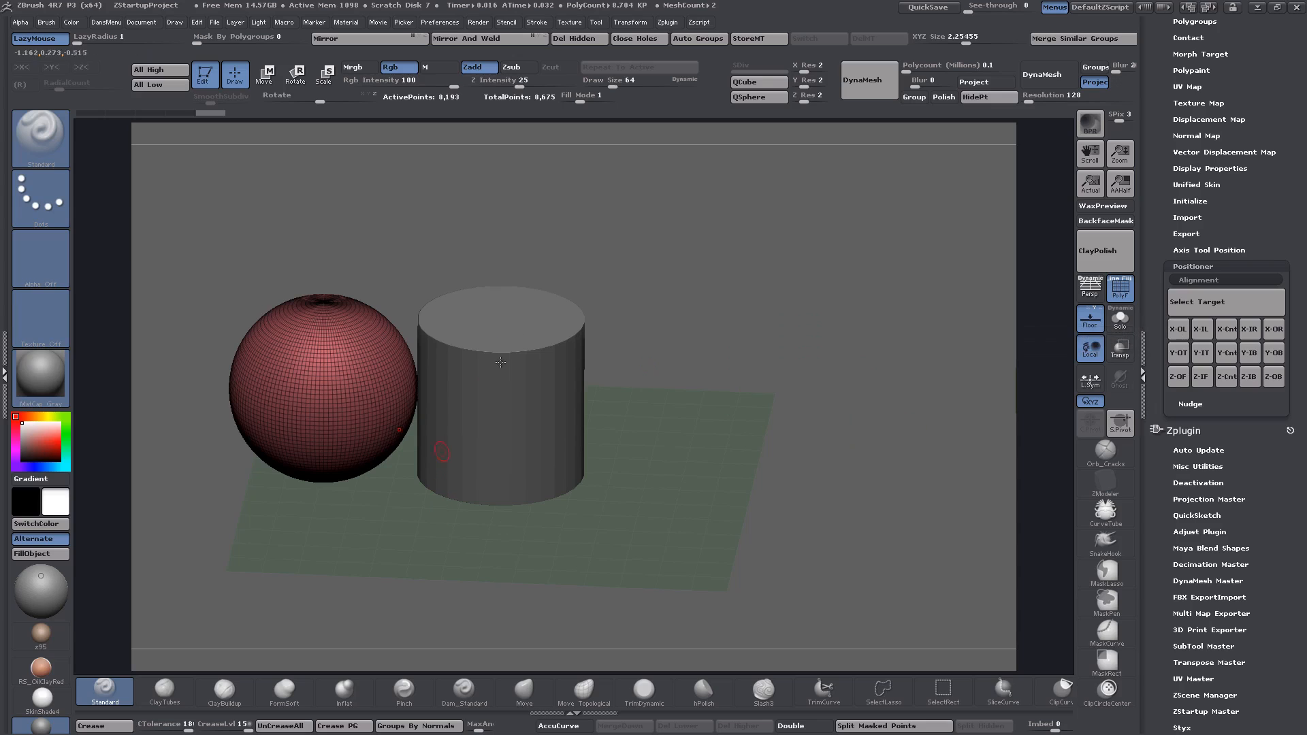
pyautogui.keyDown('shift'); pyautogui.moveTo(660, 497); pyautogui.dragTo(677, 472); pyautogui.keyUp('shift')
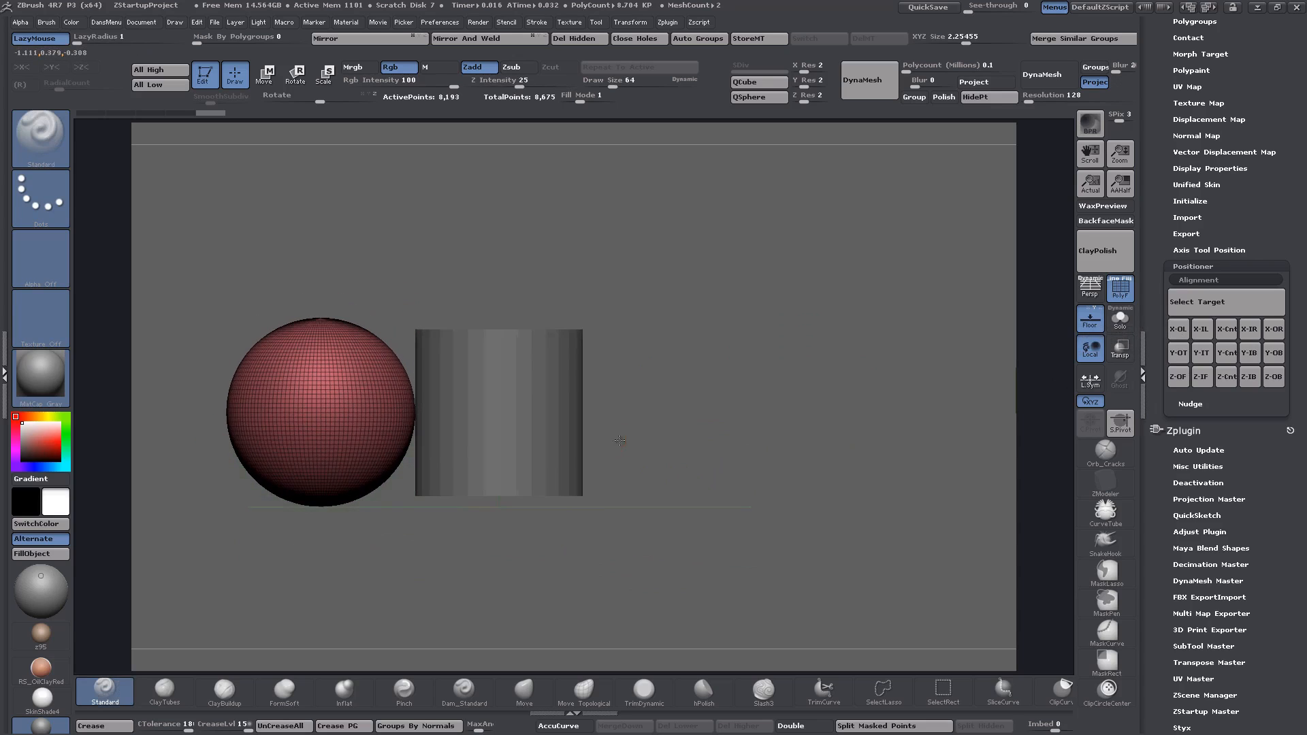
pyautogui.keyDown('alt'); pyautogui.moveTo(622, 441); pyautogui.dragTo(818, 425); pyautogui.keyUp('alt')
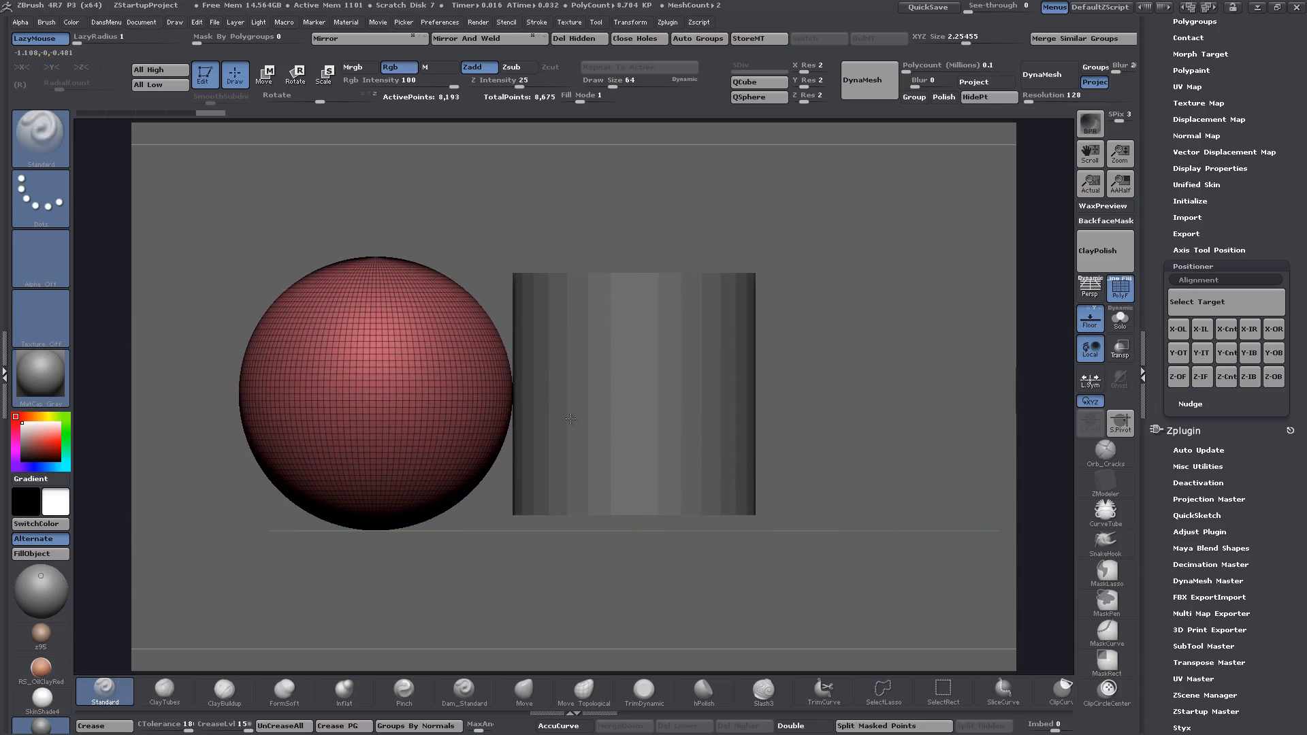
pyautogui.keyDown('alt'); pyautogui.moveTo(880, 333); pyautogui.dragTo(902, 313); pyautogui.keyUp('alt')
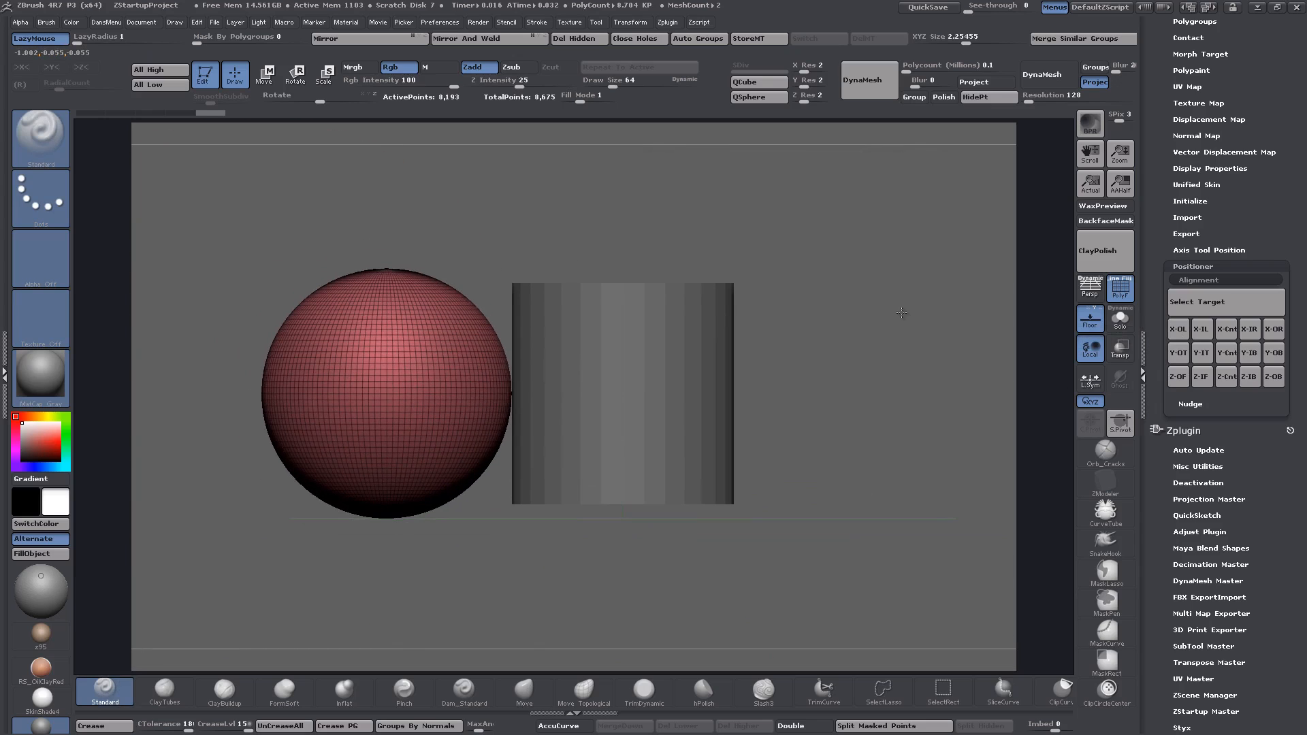
# - Try aligning the sphere to the cylinder's inside left, center and inside right on the X axis
pyautogui.click(1203, 332)
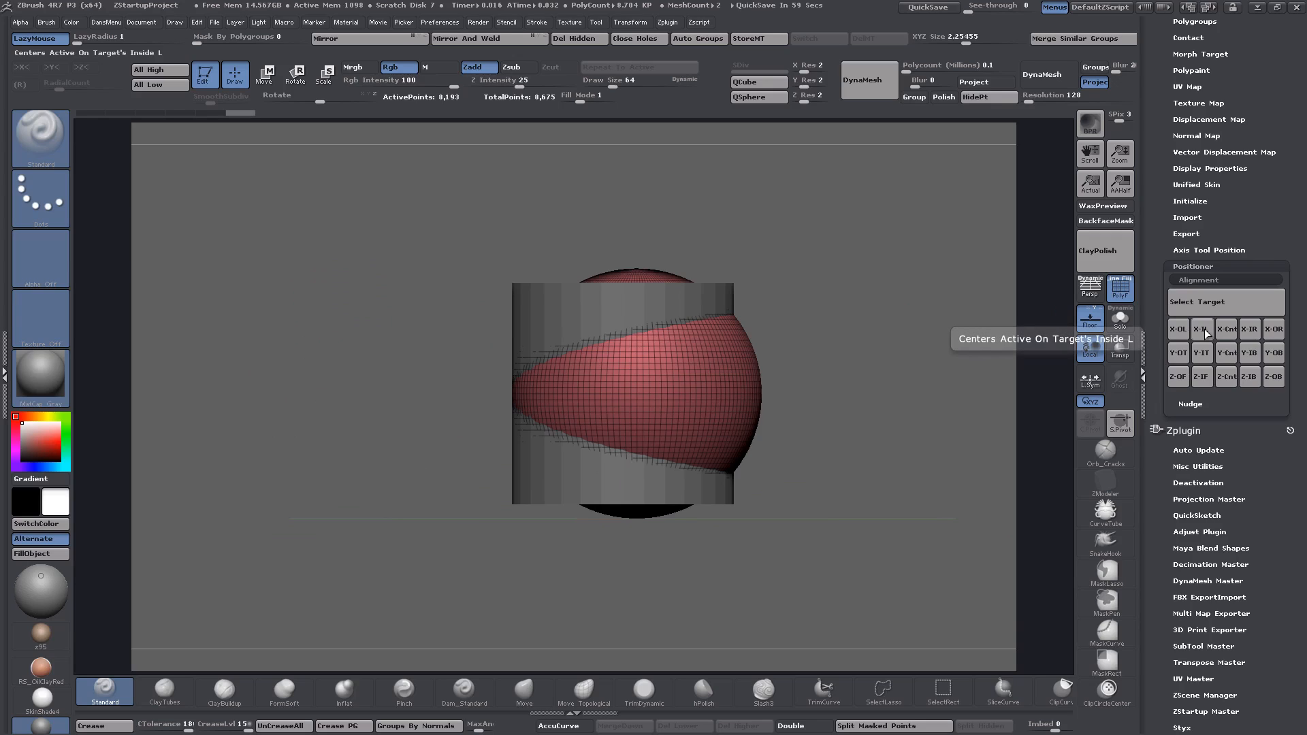
pyautogui.click(1225, 331)
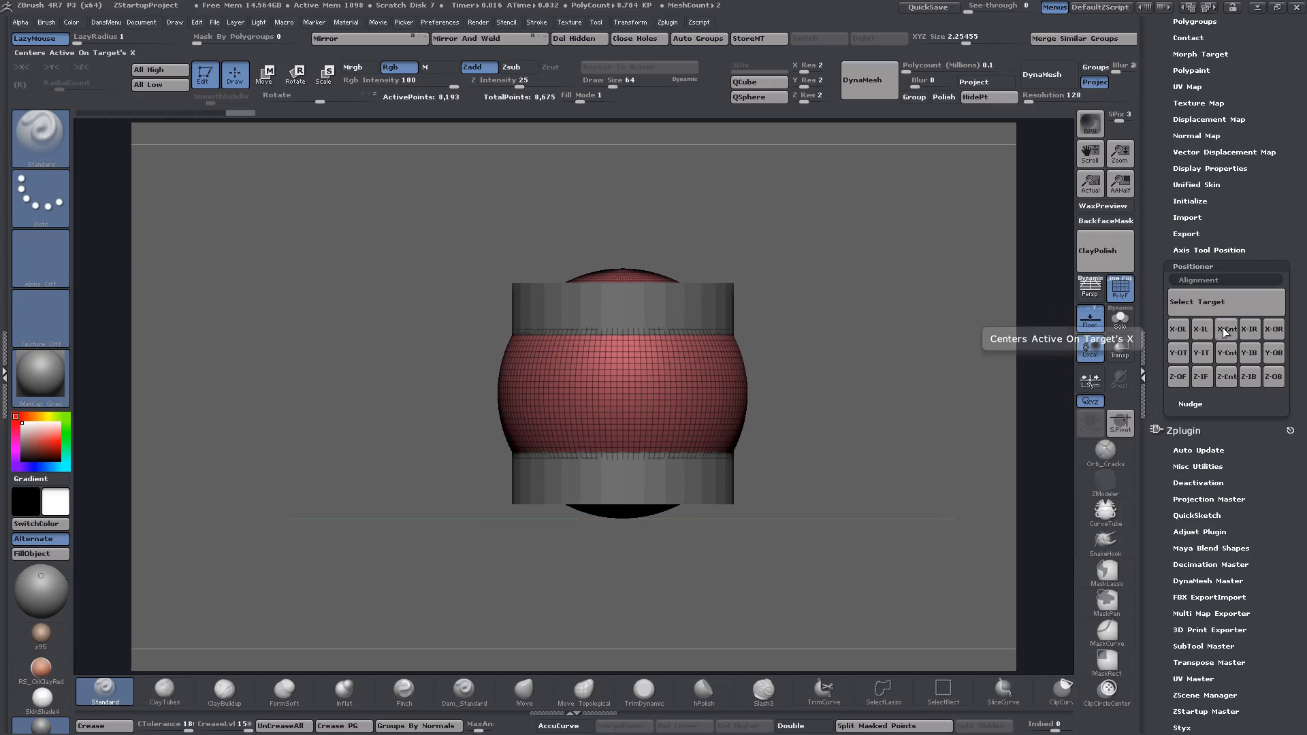
pyautogui.moveTo(826, 408)
pyautogui.mouseDown()
pyautogui.moveTo(803, 463)
pyautogui.moveTo(777, 451)
pyautogui.moveTo(818, 424)
pyautogui.mouseUp()
pyautogui.click(1248, 333)
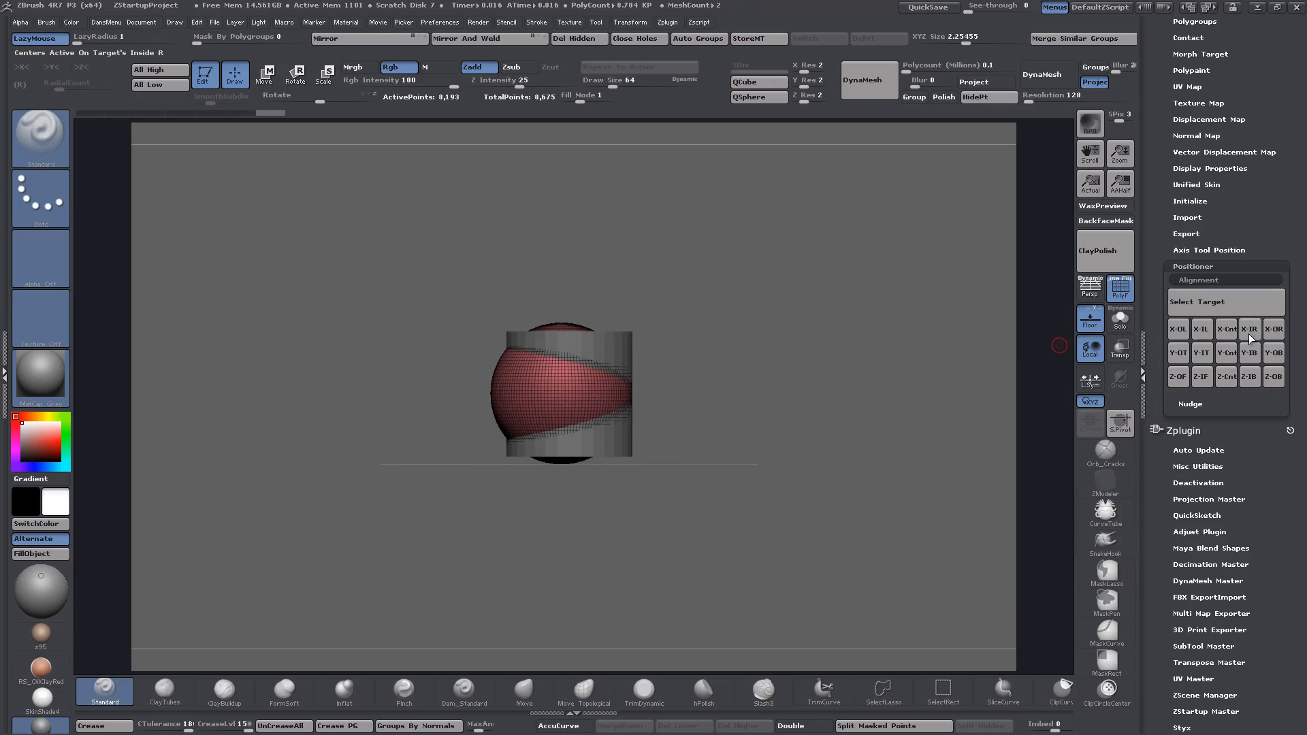
pyautogui.keyDown('alt'); pyautogui.moveTo(664, 369); pyautogui.dragTo(782, 443); pyautogui.keyUp('alt')
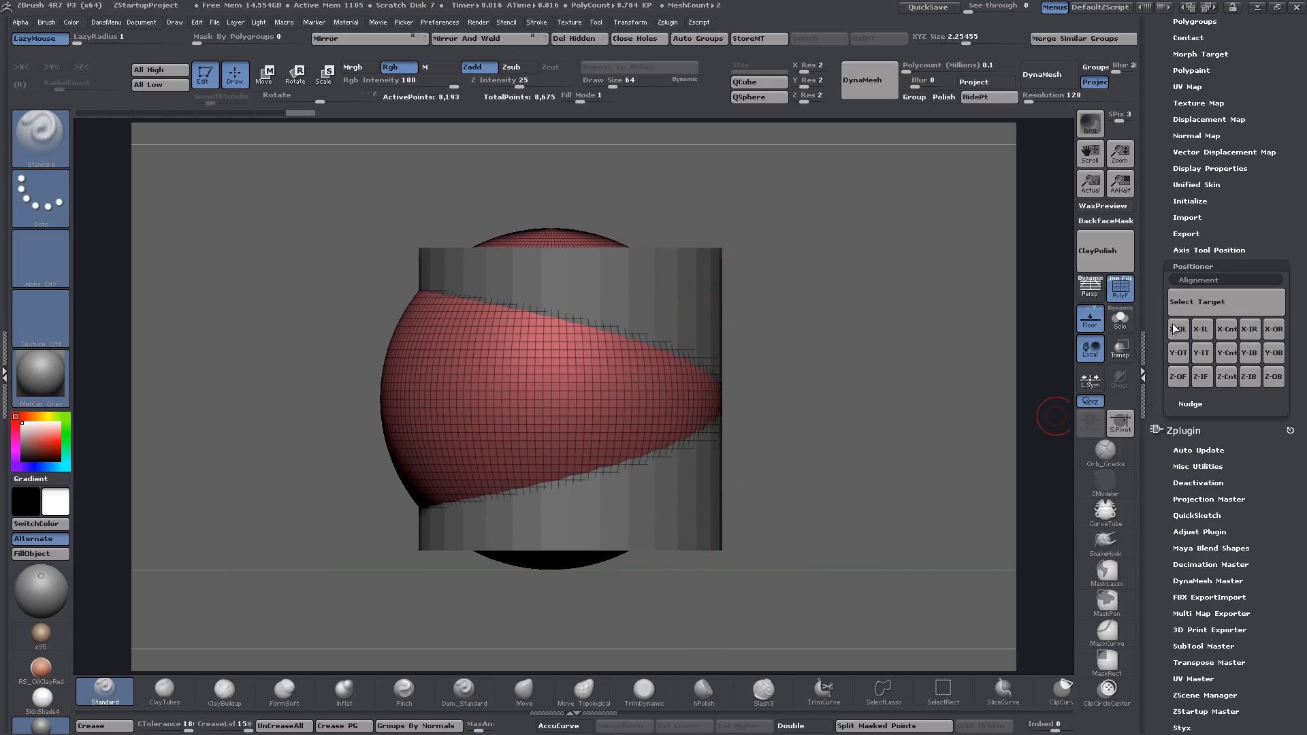
# - Run the sphere through the inside-left, outside-left and outside-right X alignments and finish with it centered on the cylinder in X
pyautogui.click(1204, 331)
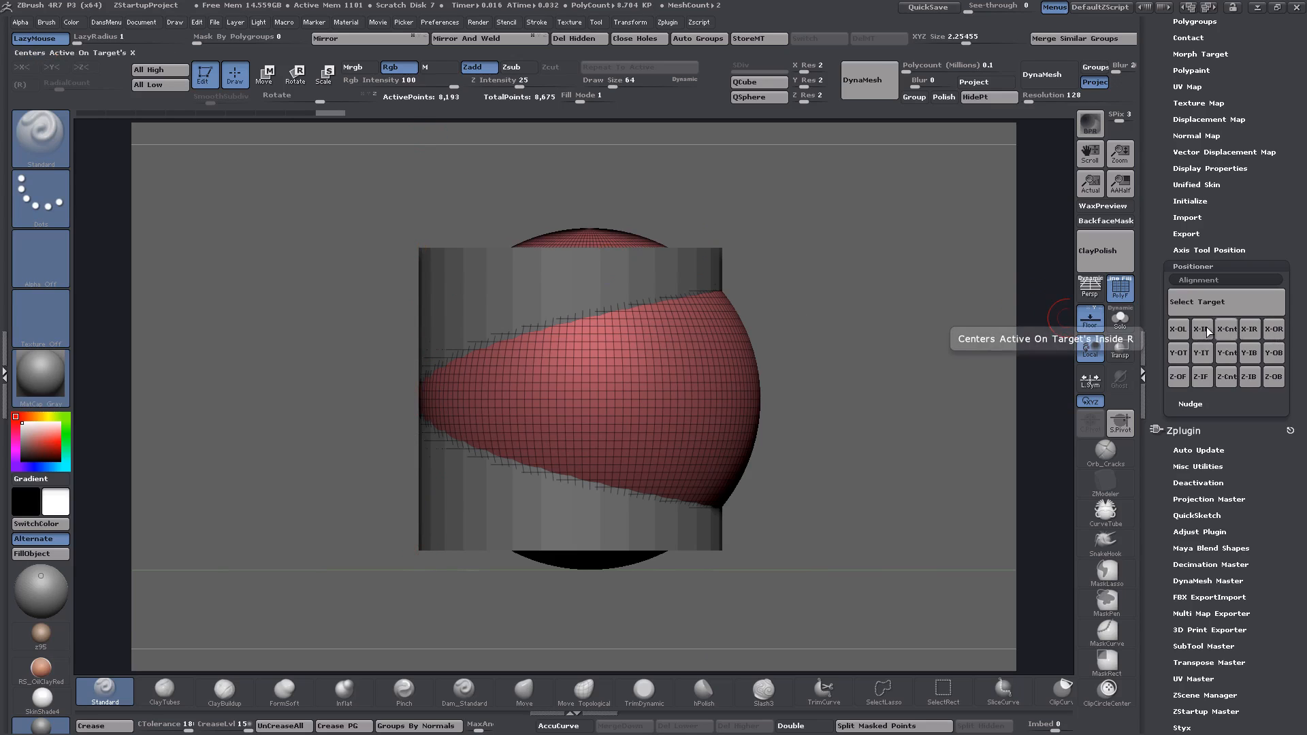
pyautogui.click(1178, 329)
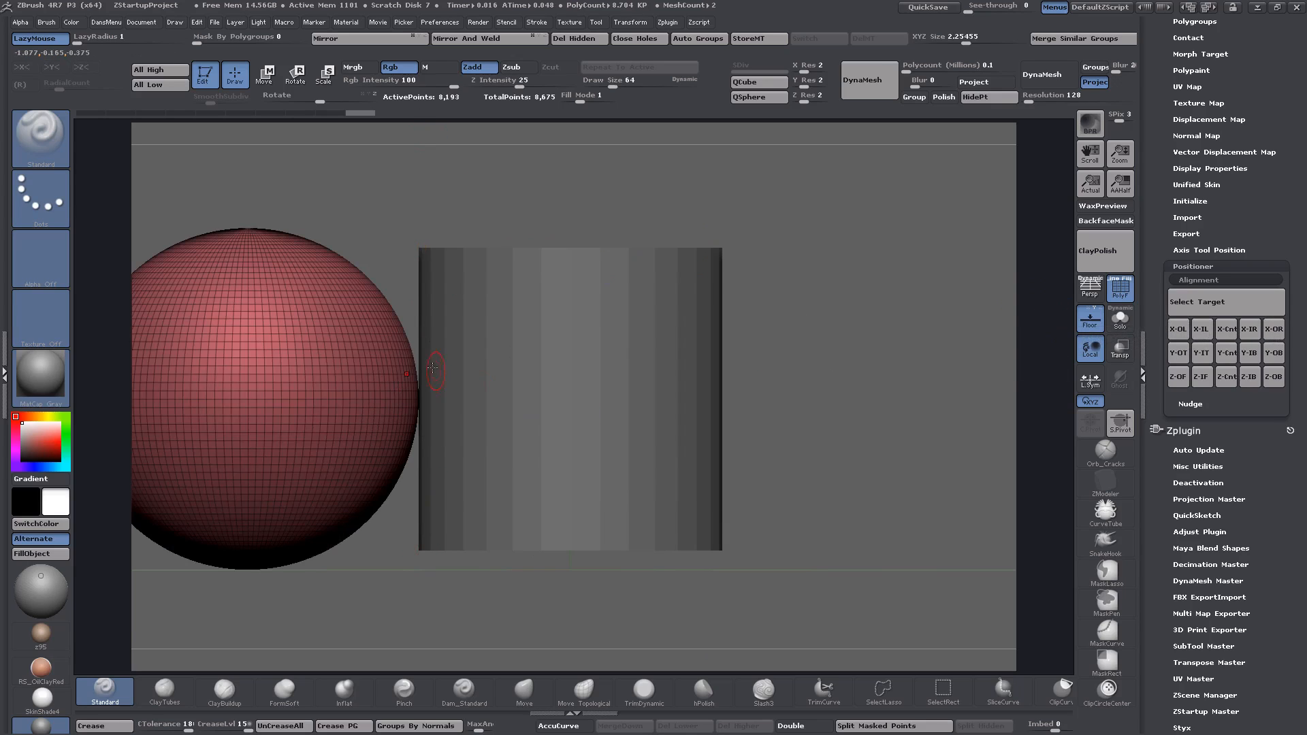
pyautogui.click(1273, 329)
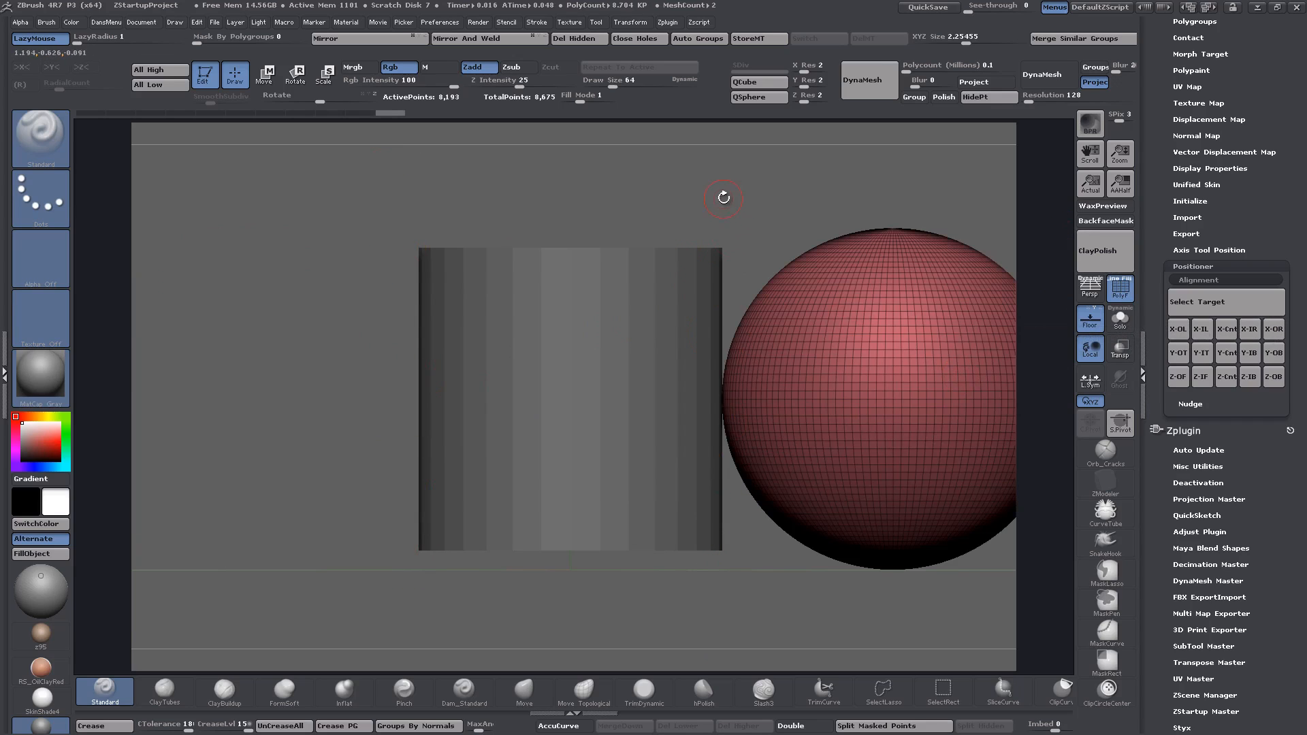
pyautogui.click(1225, 331)
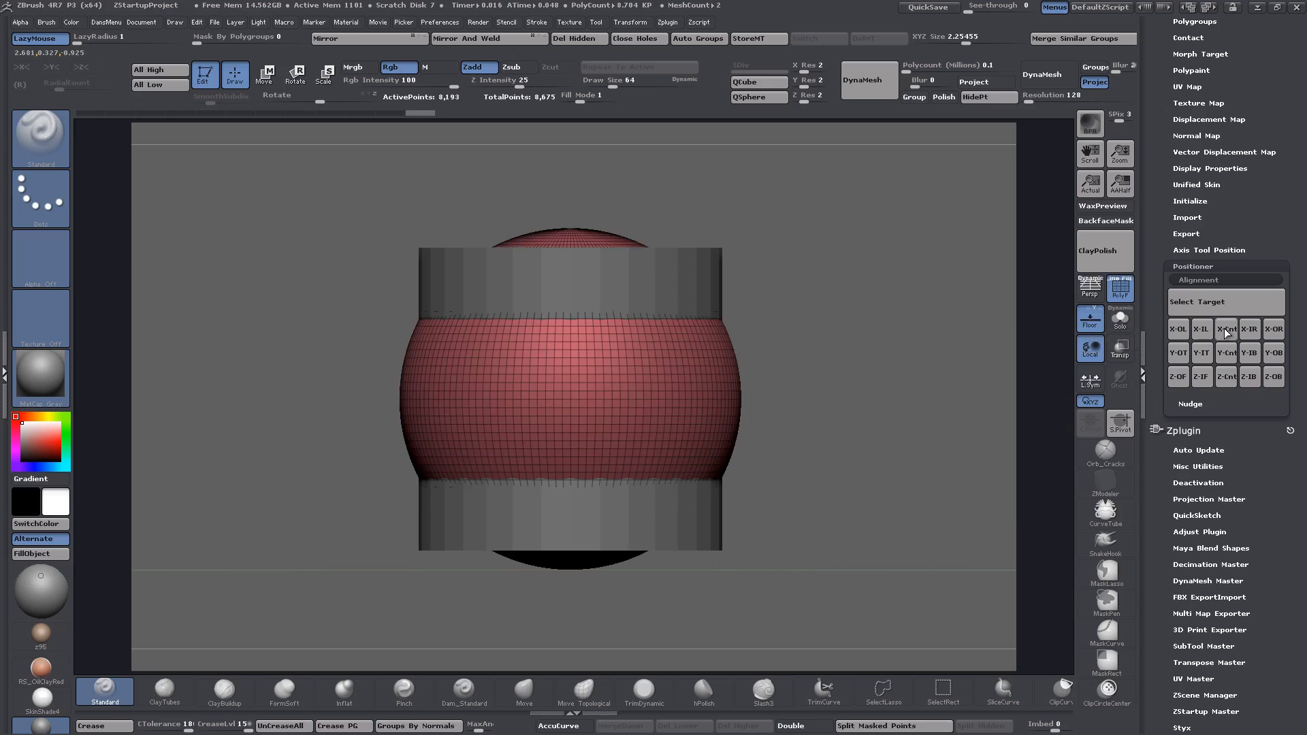
# - Examine how the sphere sits inside the cylinder from the top and front views
pyautogui.keyDown('alt'); pyautogui.moveTo(907, 484); pyautogui.dragTo(870, 398); pyautogui.keyUp('alt')
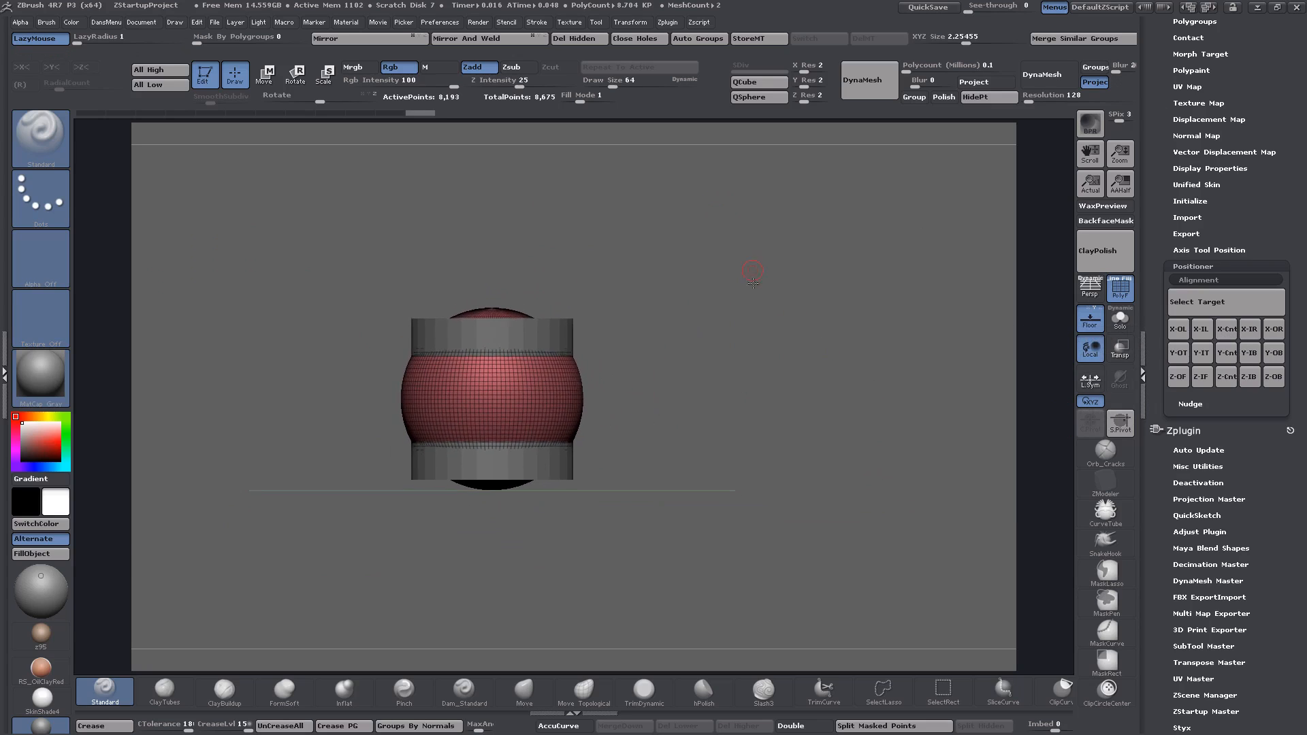
pyautogui.keyDown('shift'); pyautogui.moveTo(753, 272); pyautogui.dragTo(758, 400); pyautogui.keyUp('shift')
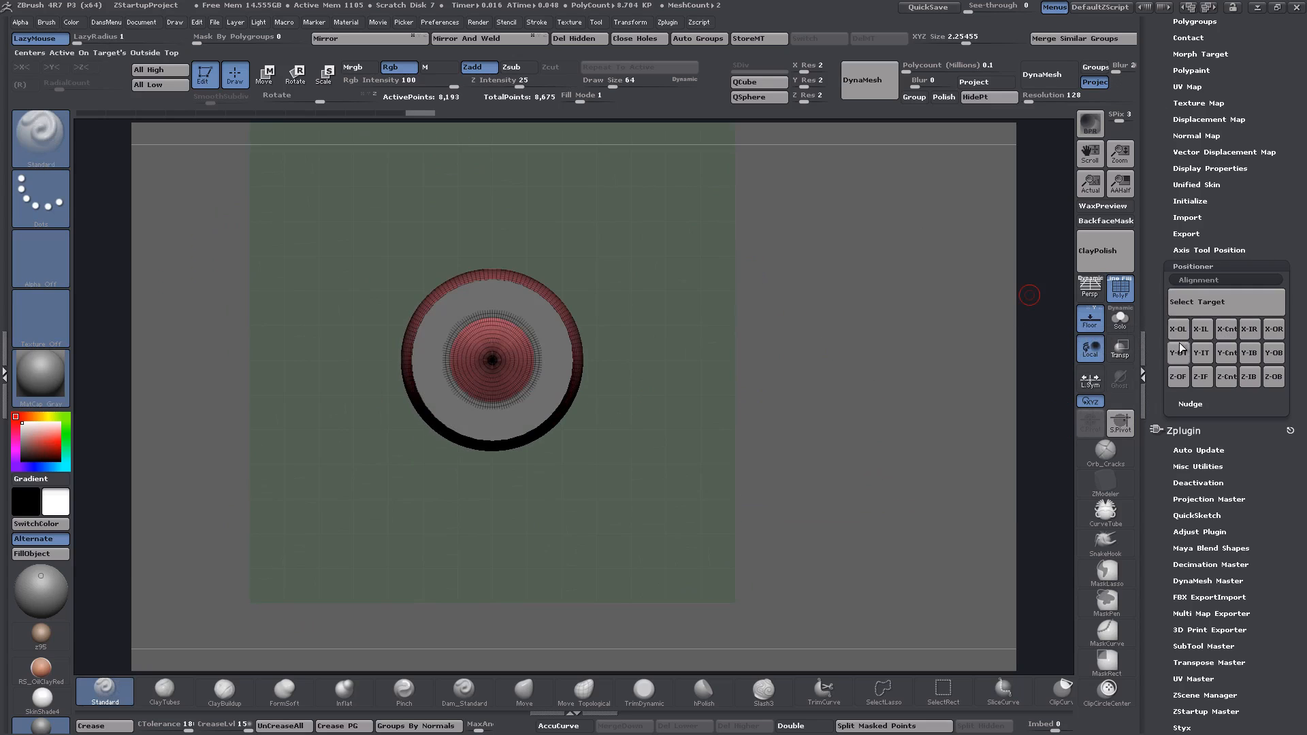
pyautogui.moveTo(658, 524); pyautogui.dragTo(724, 412)
pyautogui.keyDown('alt'); pyautogui.moveTo(811, 431); pyautogui.dragTo(741, 425); pyautogui.keyUp('alt')
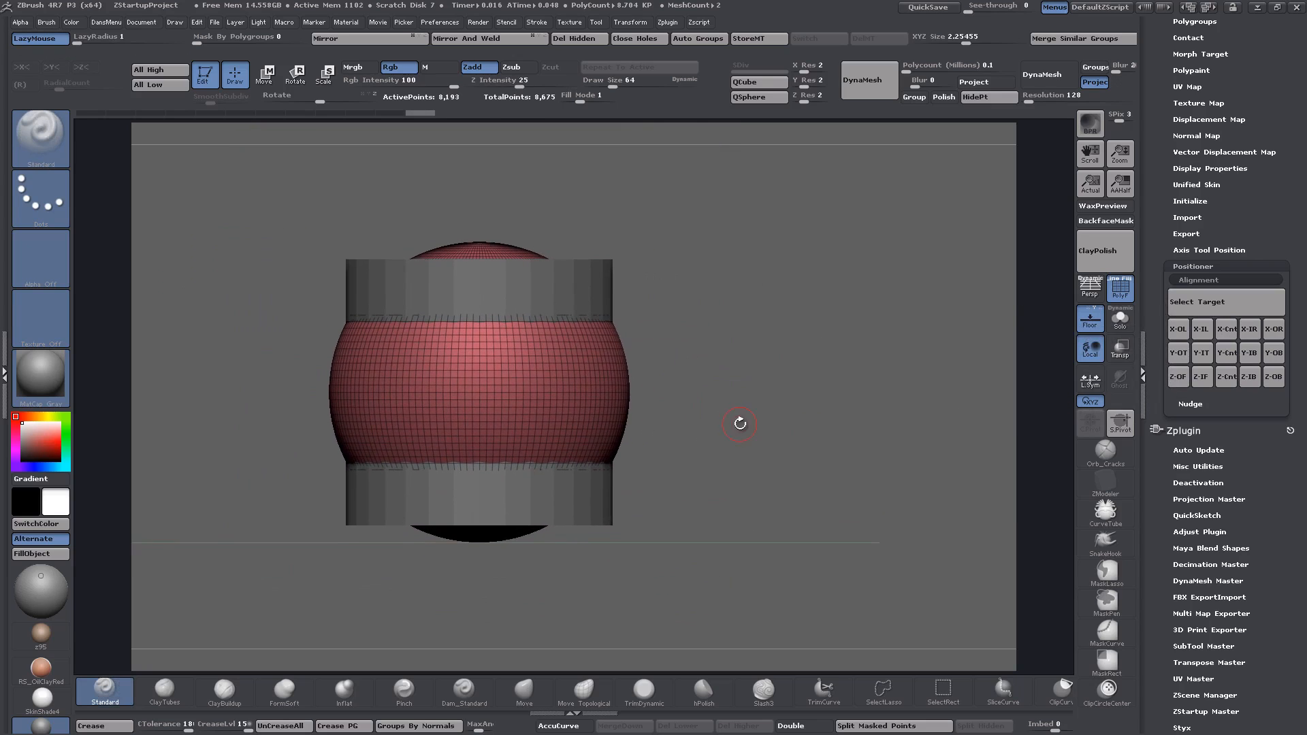
pyautogui.moveTo(779, 259)
pyautogui.keyDown('shift'); pyautogui.mouseDown()
pyautogui.moveTo(789, 344)
pyautogui.moveTo(766, 387)
pyautogui.moveTo(740, 400)
pyautogui.moveTo(742, 356)
pyautogui.moveTo(677, 446)
pyautogui.moveTo(672, 361)
pyautogui.mouseUp(); pyautogui.keyUp('shift')
pyautogui.keyDown('alt'); pyautogui.moveTo(607, 411); pyautogui.dragTo(637, 438); pyautogui.keyUp('alt')
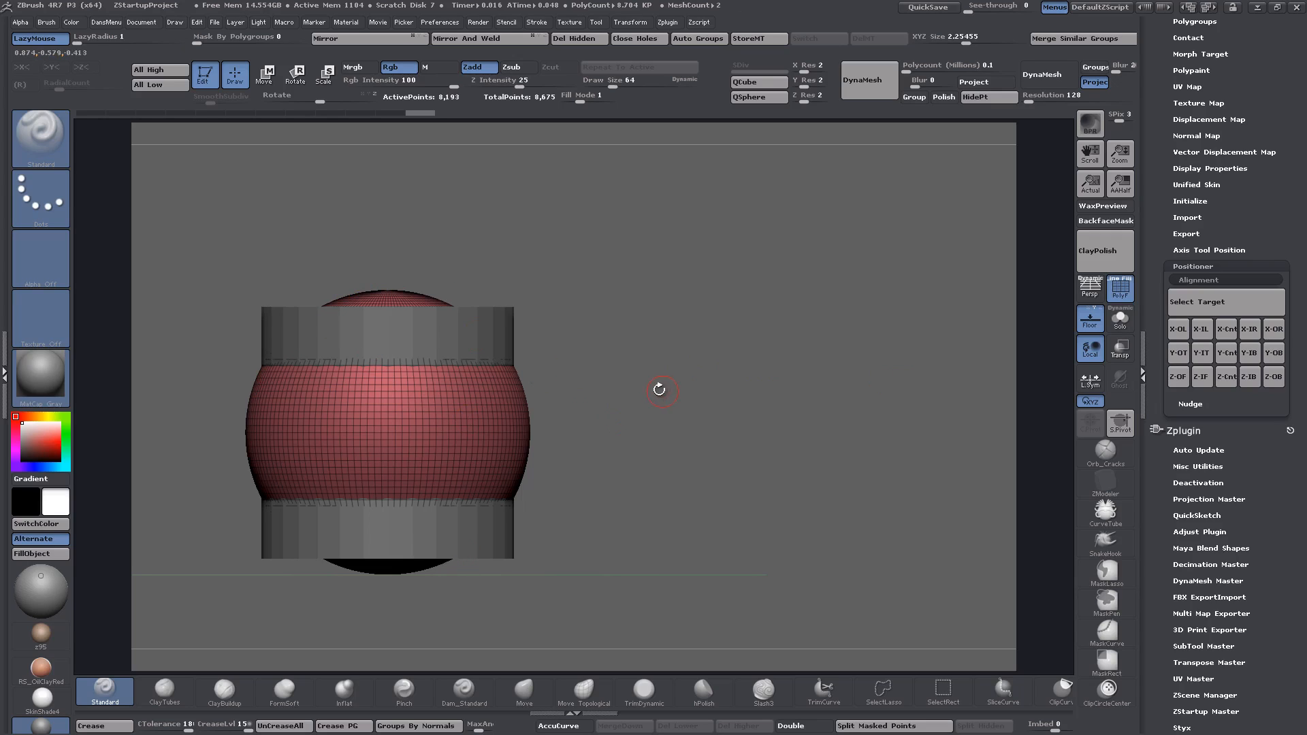
pyautogui.moveTo(657, 436)
pyautogui.keyDown('alt'); pyautogui.mouseDown()
pyautogui.moveTo(618, 447)
pyautogui.moveTo(648, 447)
pyautogui.mouseUp(); pyautogui.keyUp('alt')
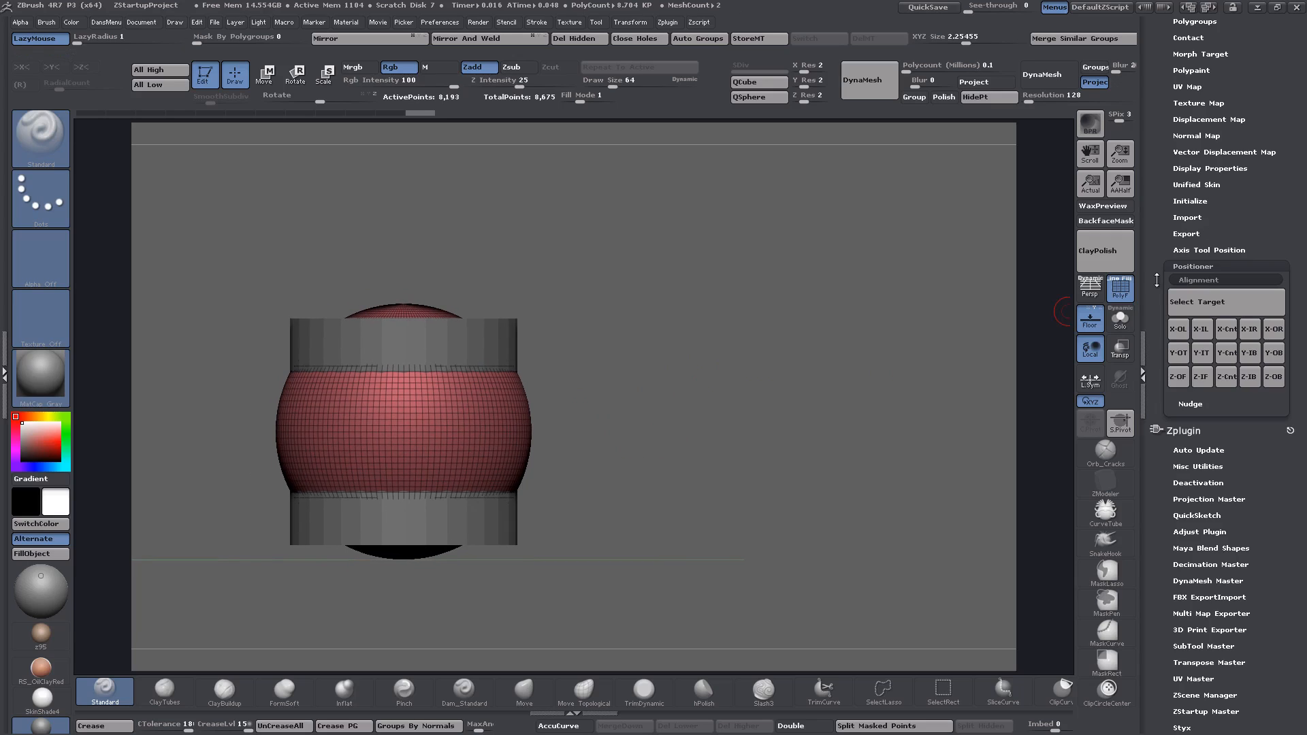
pyautogui.keyDown('alt'); pyautogui.moveTo(766, 453); pyautogui.dragTo(671, 469); pyautogui.keyUp('alt')
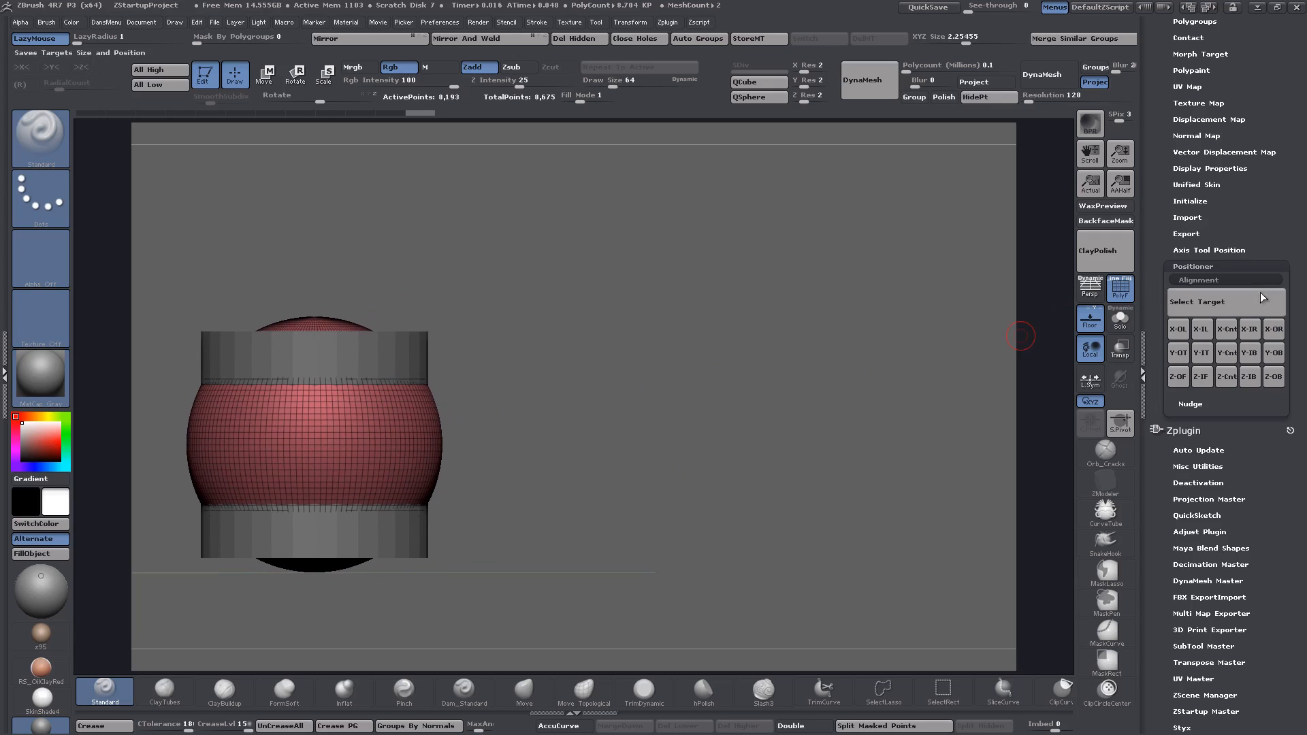
# - Switch the Positioner from Alignment to Nudge and set X as the nudge axis
pyautogui.click(1196, 280)
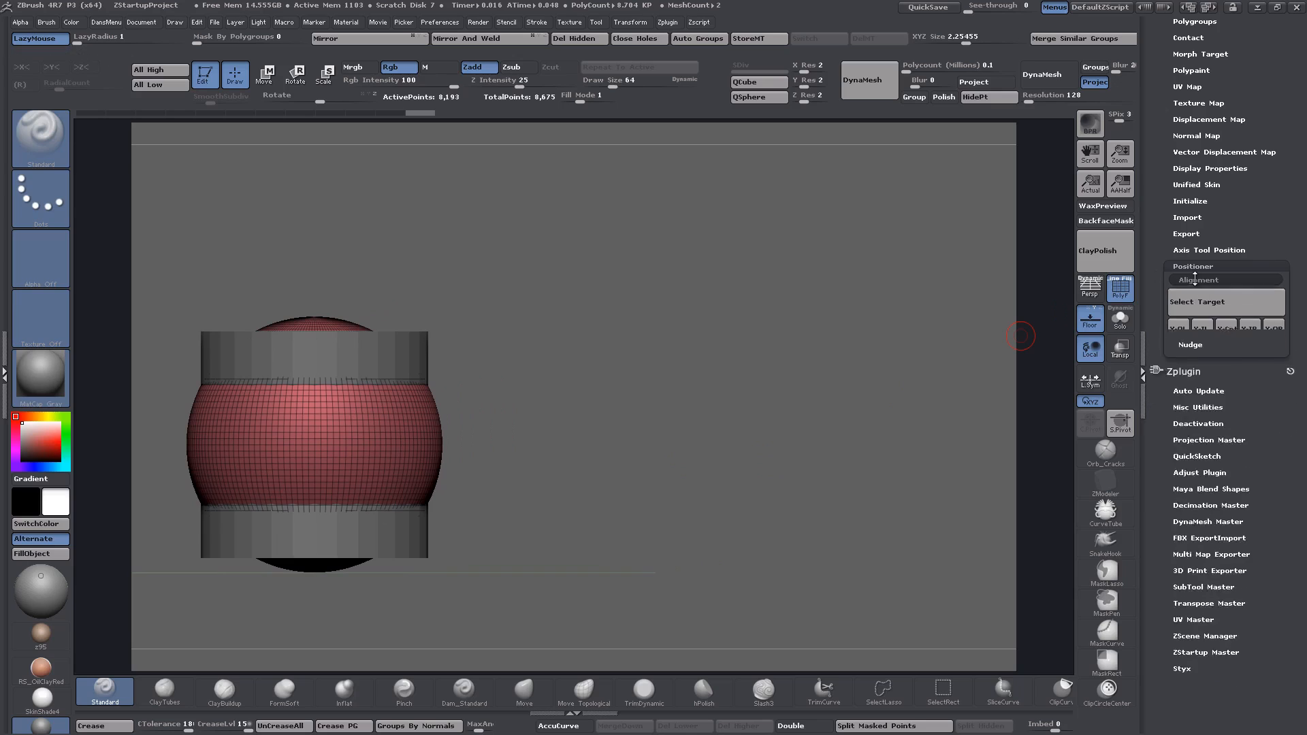
pyautogui.click(1194, 296)
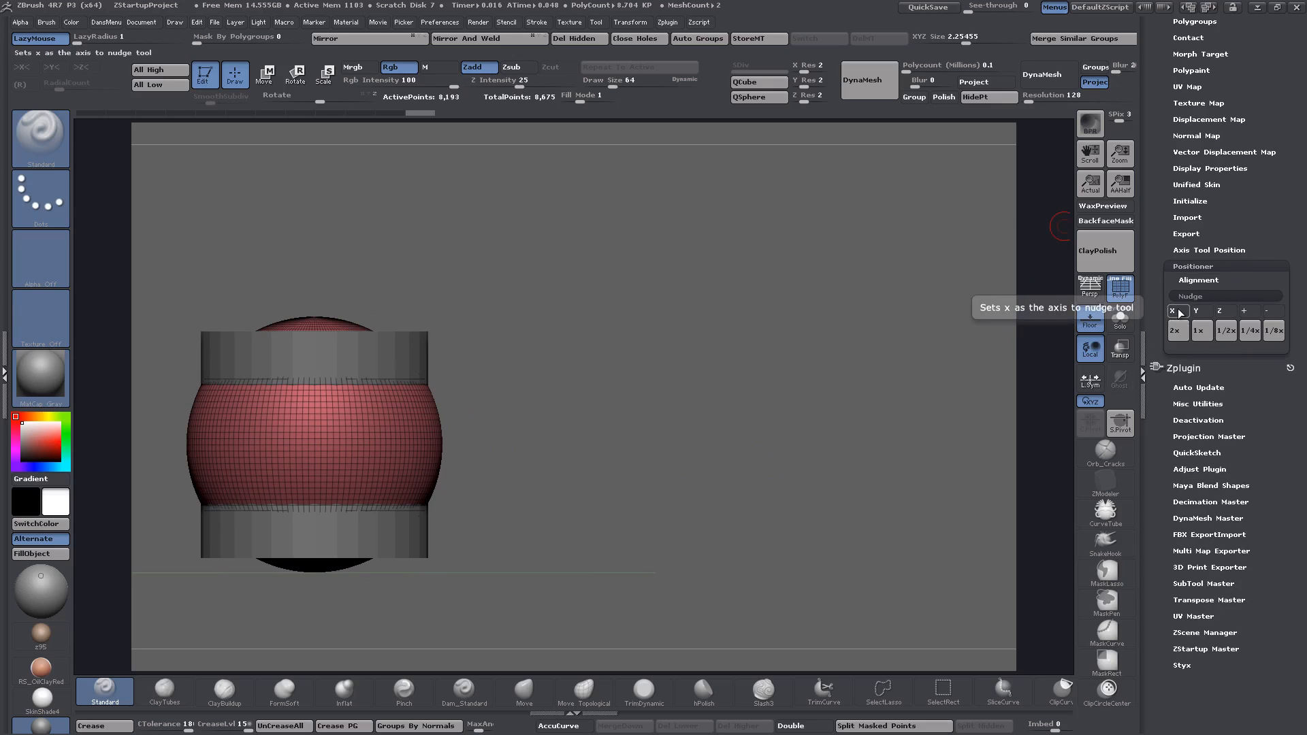
pyautogui.click(1175, 311)
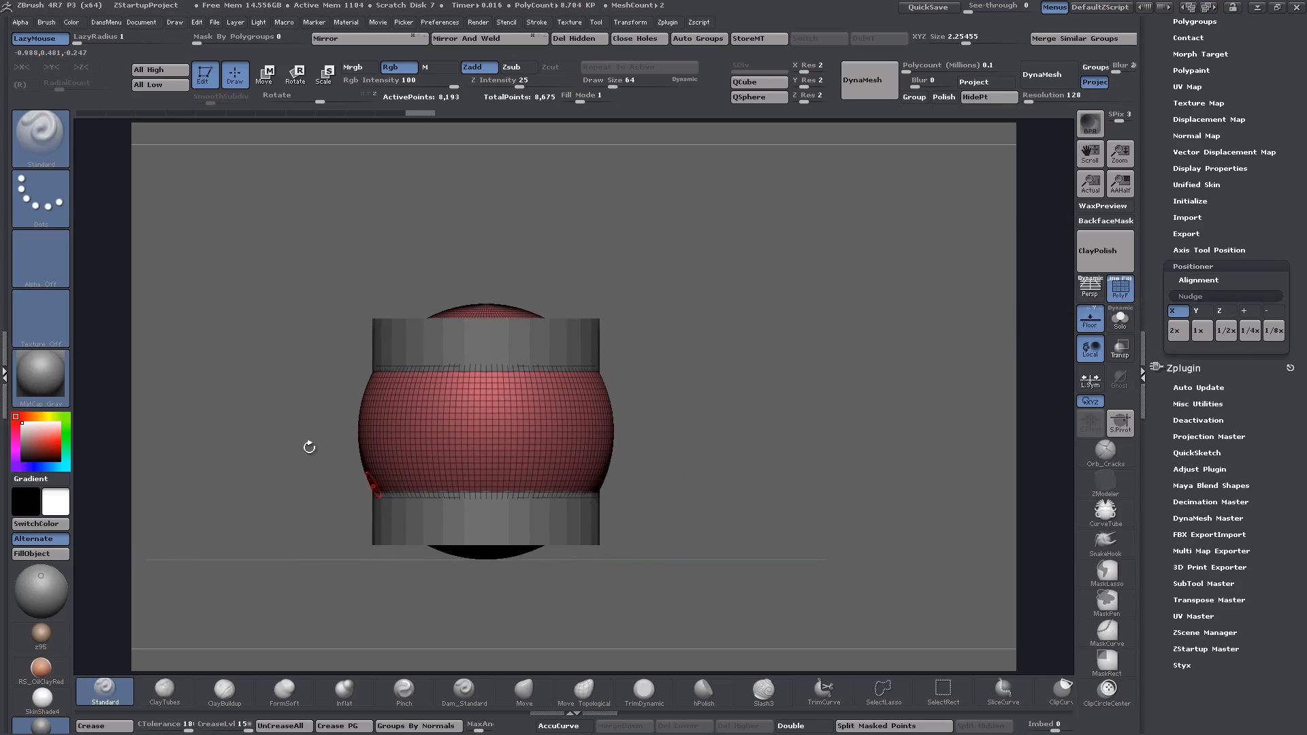
# - Nudge the sphere along X by 2x and by 1x its size, undoing each move
pyautogui.click(1178, 334)
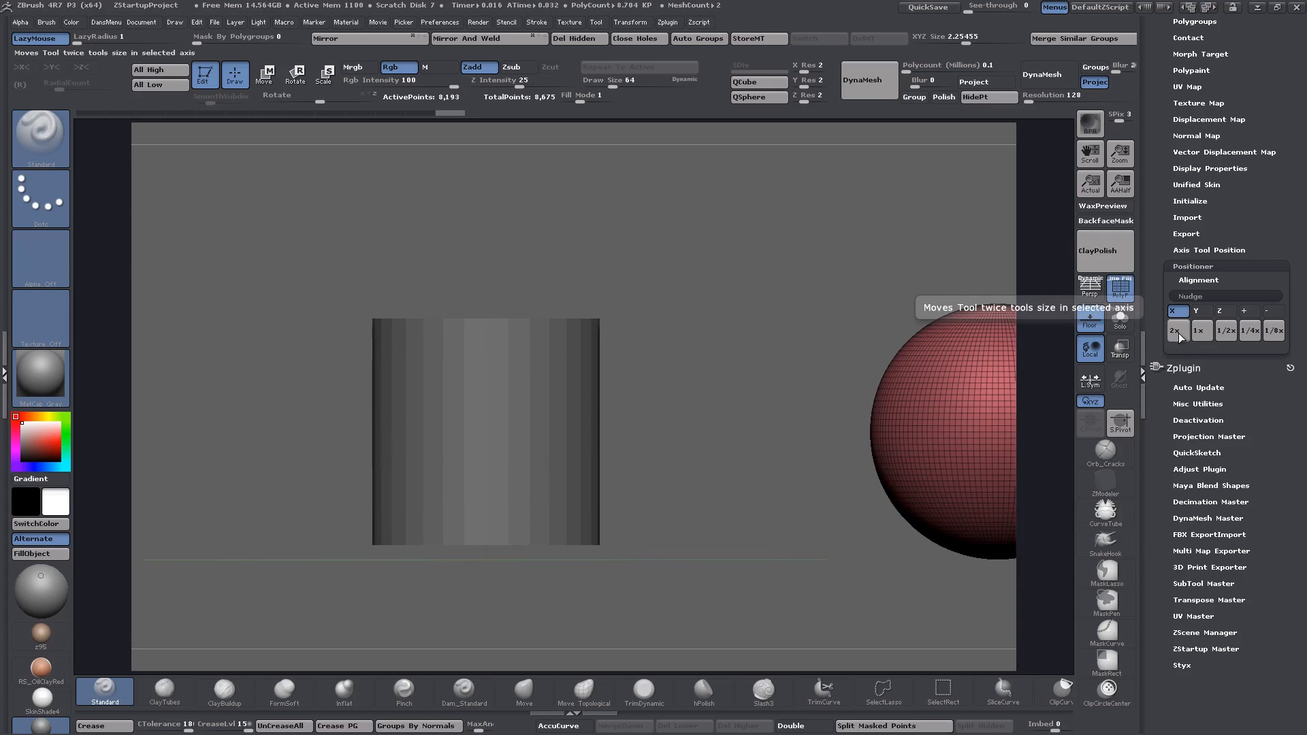
pyautogui.keyDown('alt'); pyautogui.moveTo(758, 488); pyautogui.dragTo(596, 484); pyautogui.keyUp('alt')
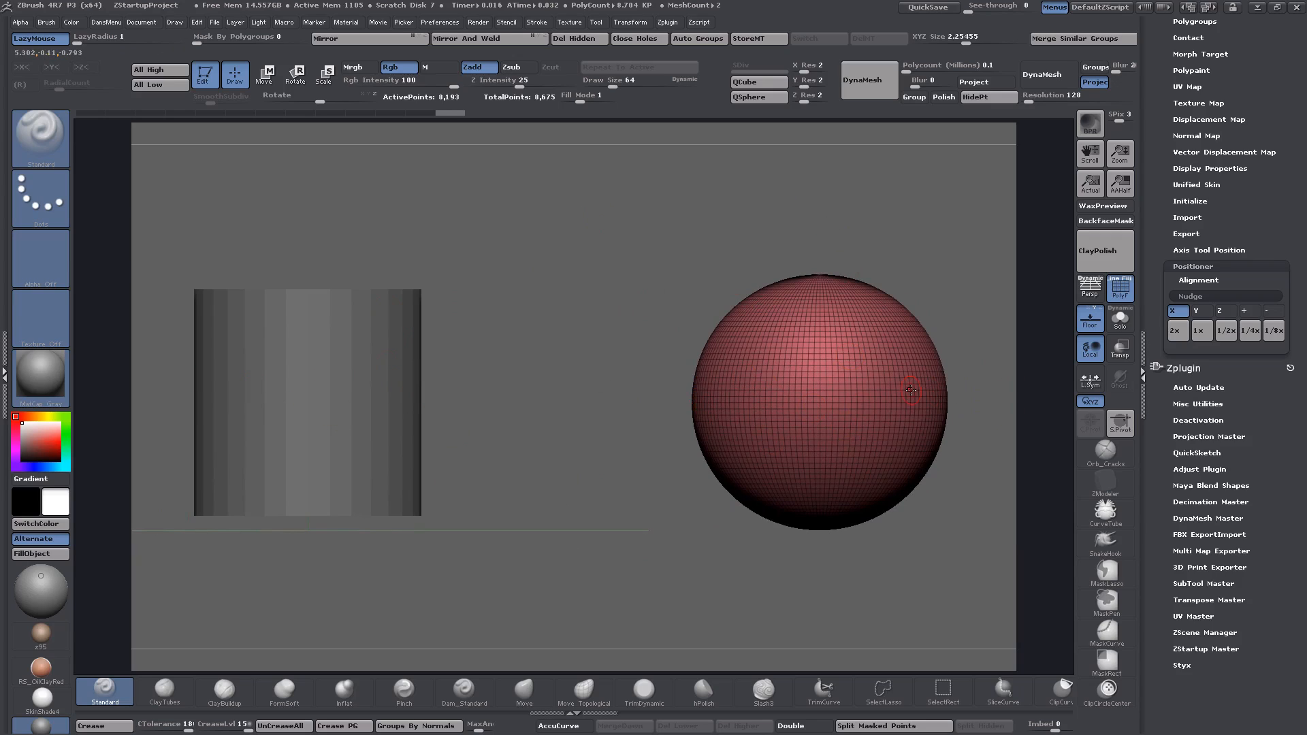
pyautogui.hotkey('ctrl', 'z')
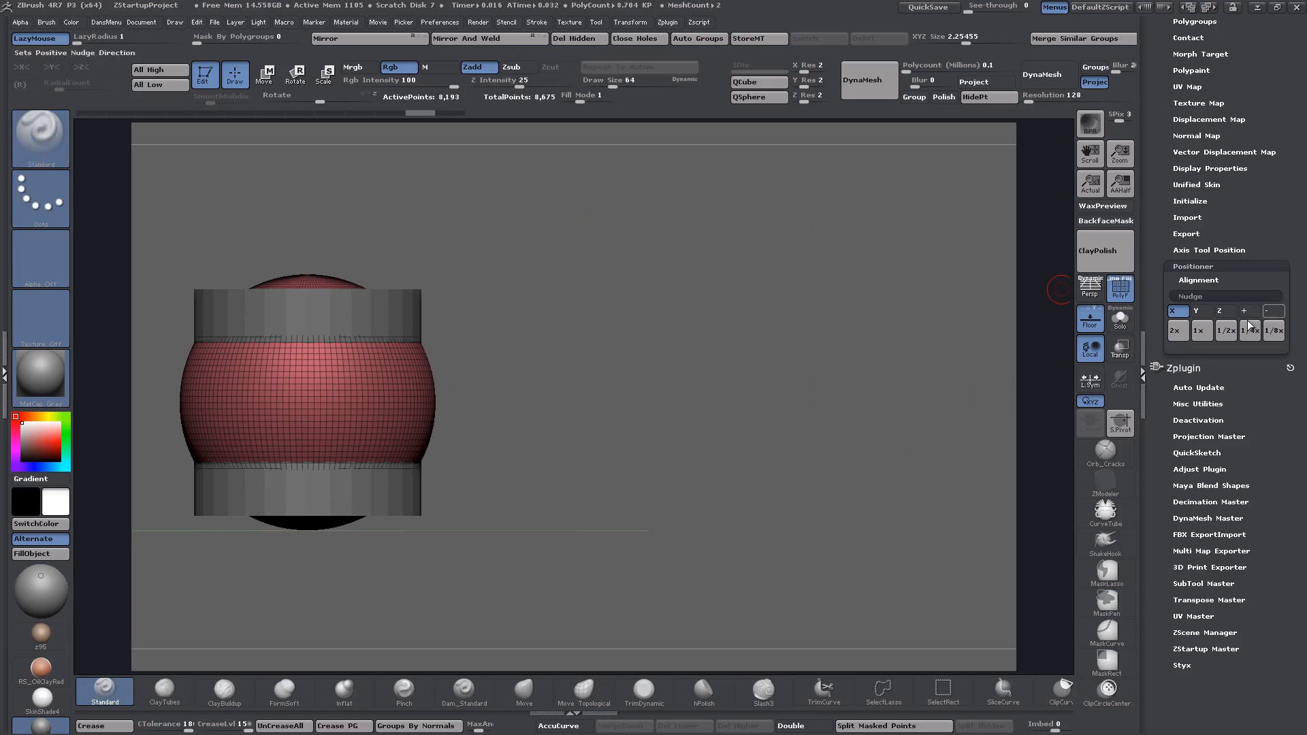
pyautogui.click(1201, 334)
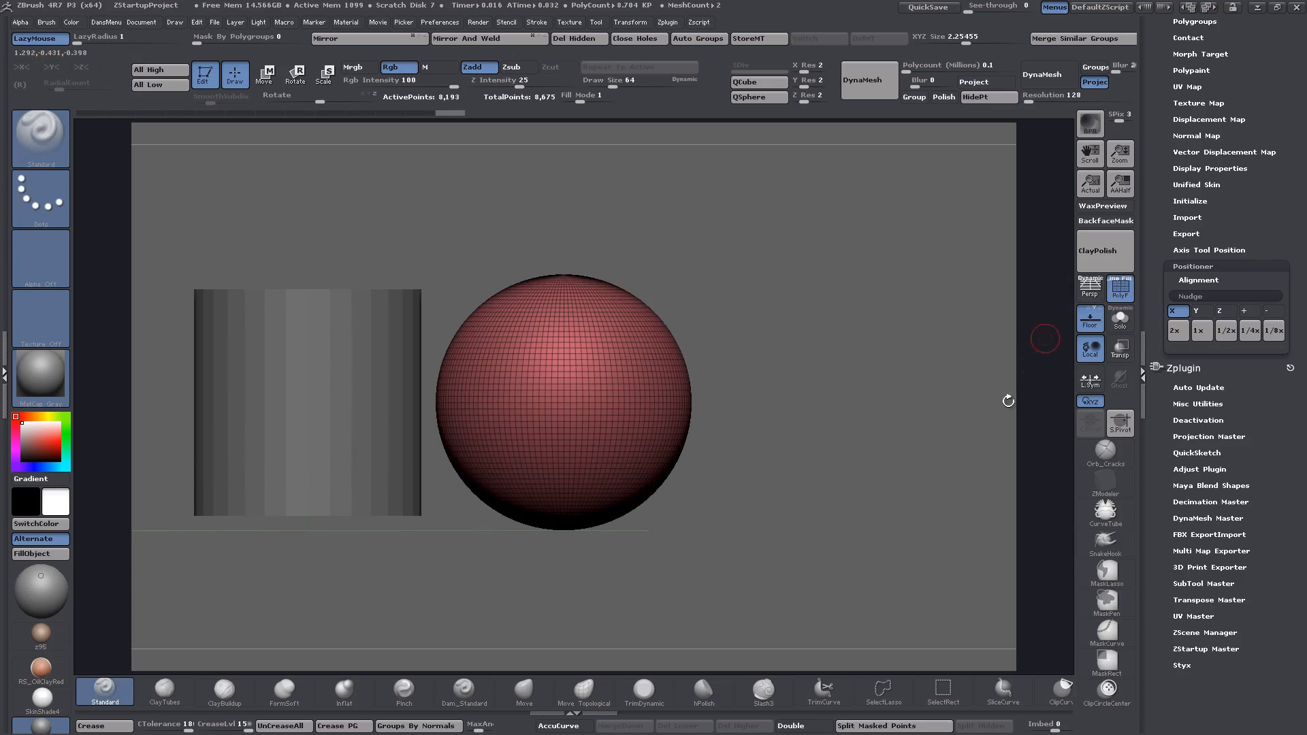
pyautogui.hotkey('ctrl', 'z')
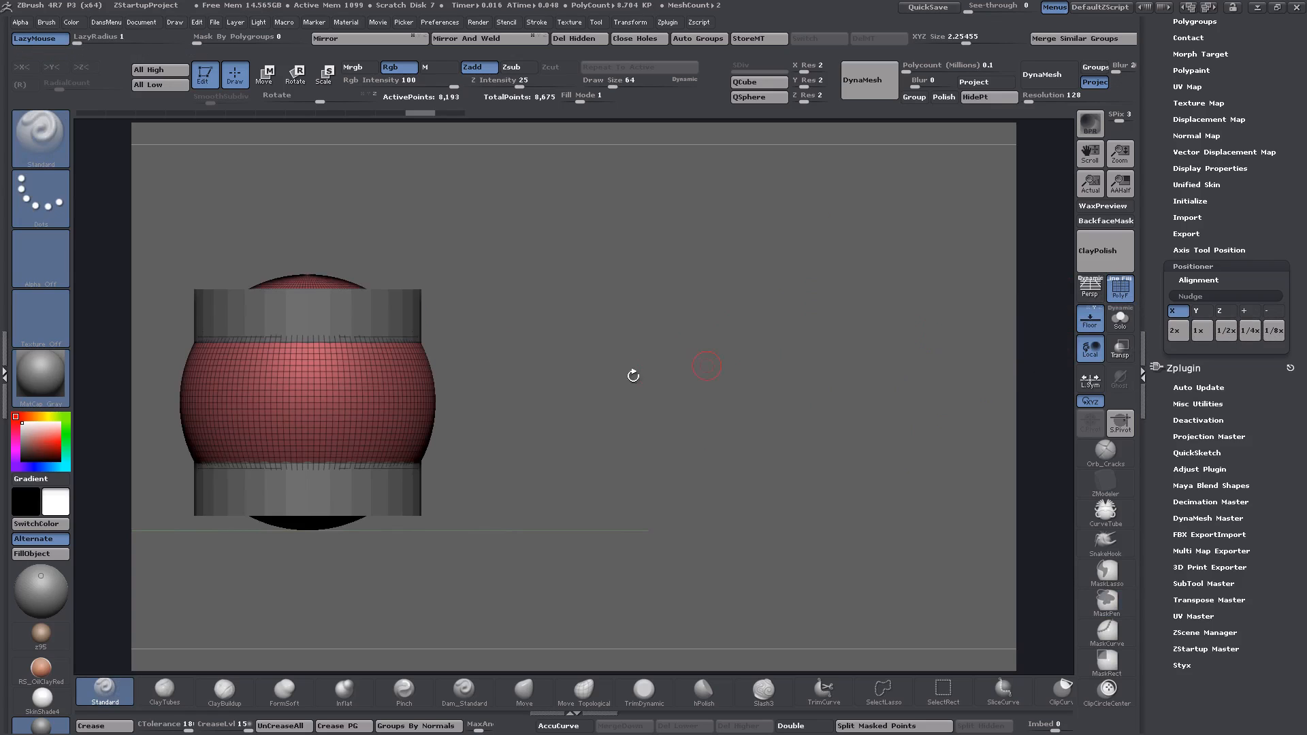
# - Set the nudge direction to negative, move the sphere 2x its size along X, and view the result in perspective
pyautogui.keyDown('alt'); pyautogui.moveTo(633, 376); pyautogui.dragTo(828, 371); pyautogui.keyUp('alt')
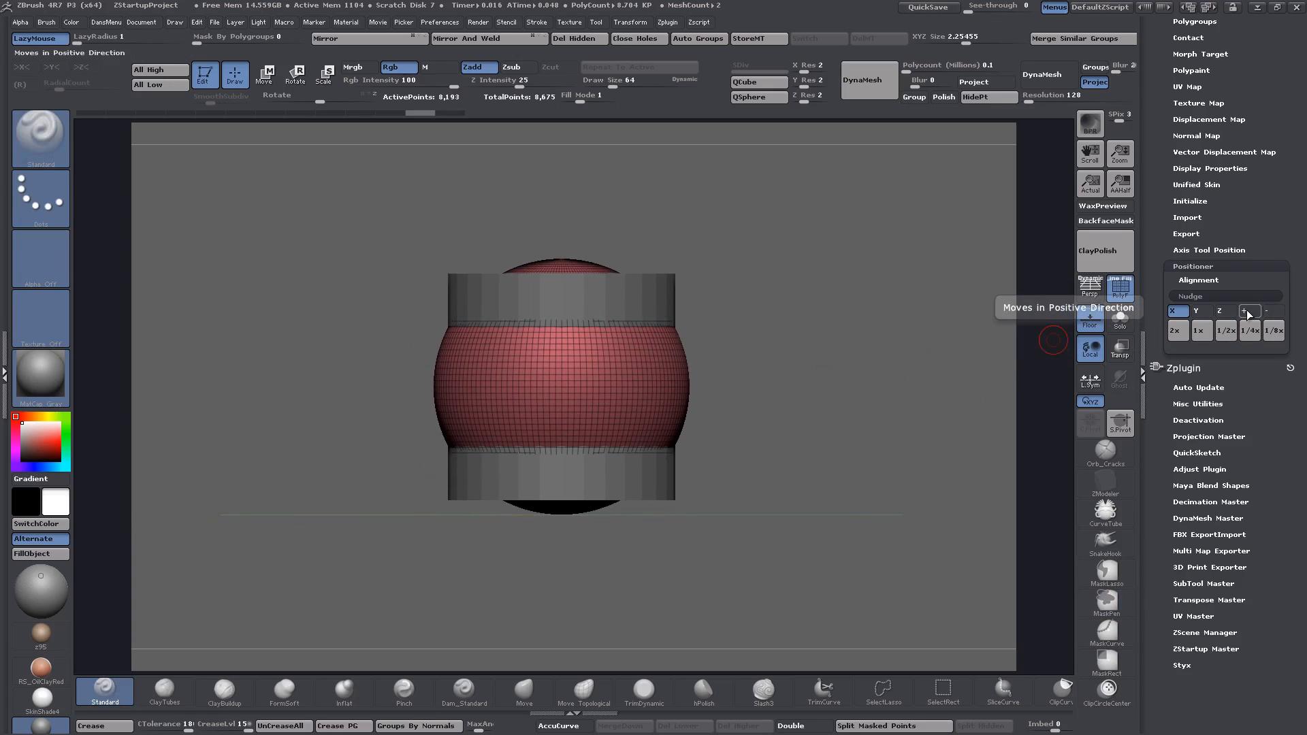
pyautogui.click(1271, 311)
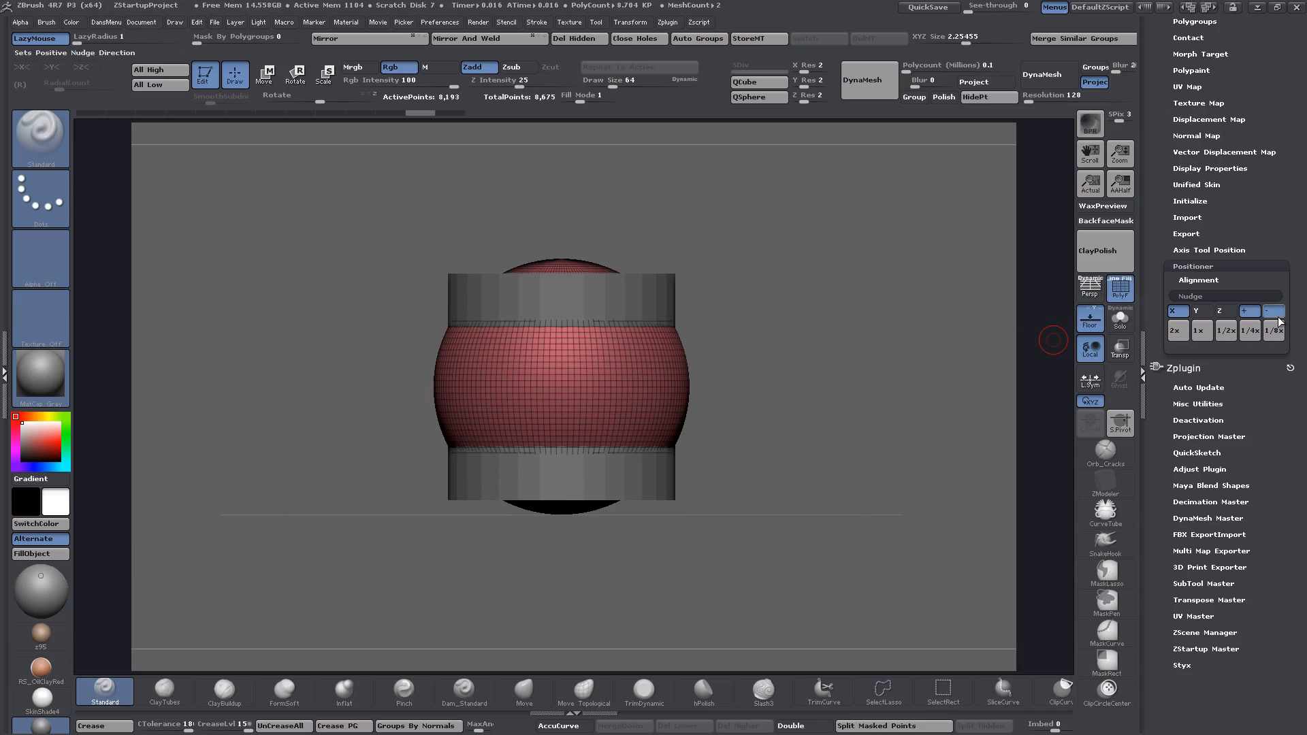
pyautogui.click(1178, 331)
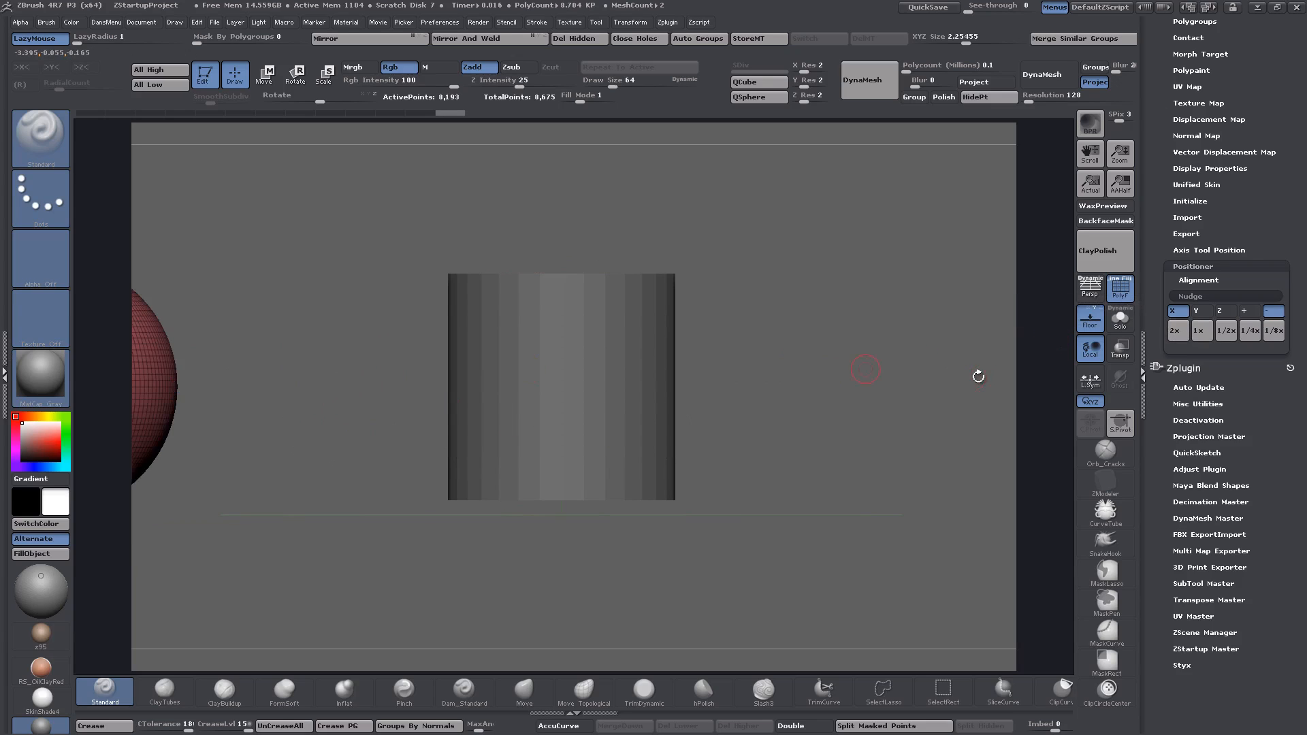
pyautogui.keyDown('alt'); pyautogui.moveTo(892, 428); pyautogui.dragTo(634, 434); pyautogui.keyUp('alt')
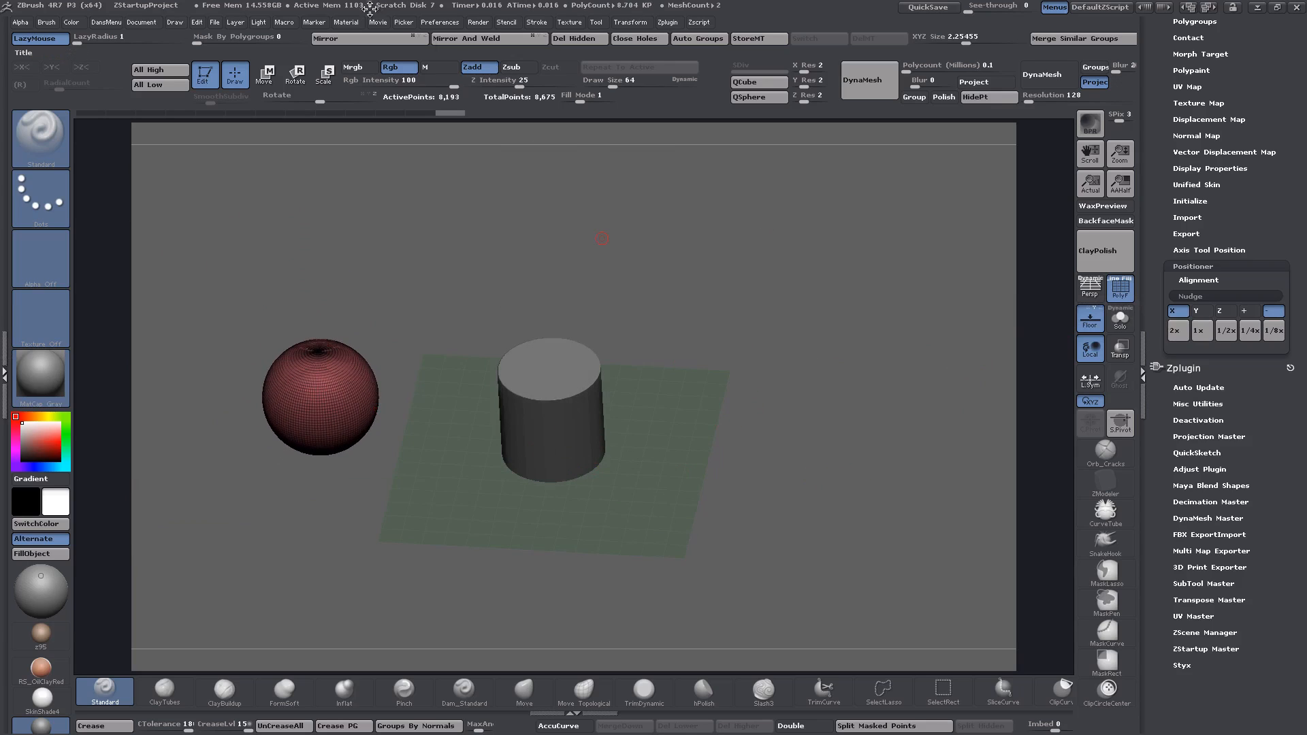
# - Return to the front view and undo the sphere's 2x nudge
pyautogui.moveTo(623, 452)
pyautogui.keyDown('shift'); pyautogui.mouseDown()
pyautogui.moveTo(691, 450)
pyautogui.moveTo(701, 423)
pyautogui.moveTo(537, 399)
pyautogui.moveTo(554, 417)
pyautogui.moveTo(489, 447)
pyautogui.mouseUp(); pyautogui.keyUp('shift')
pyautogui.press('ctrl')
pyautogui.hotkey('ctrl', 'z')
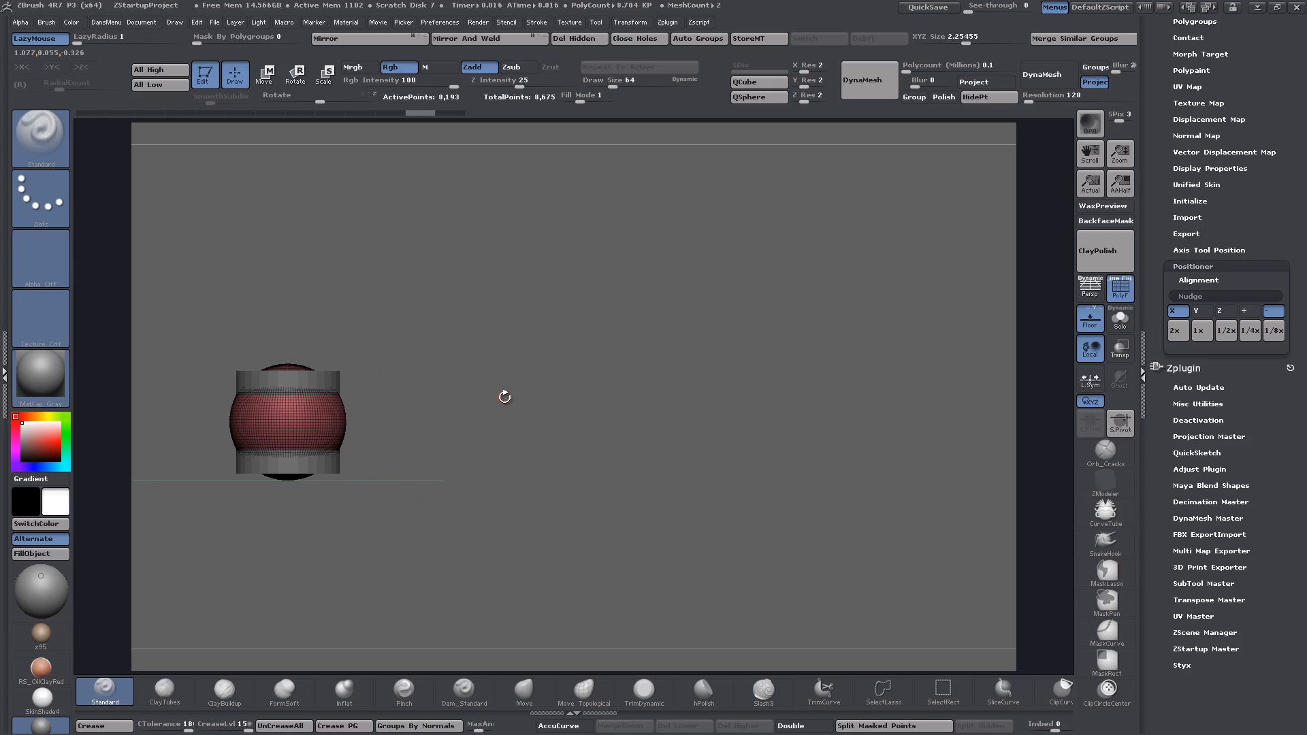
# - Switch to Move mode and duplicate the sphere subtool
pyautogui.click(264, 73)
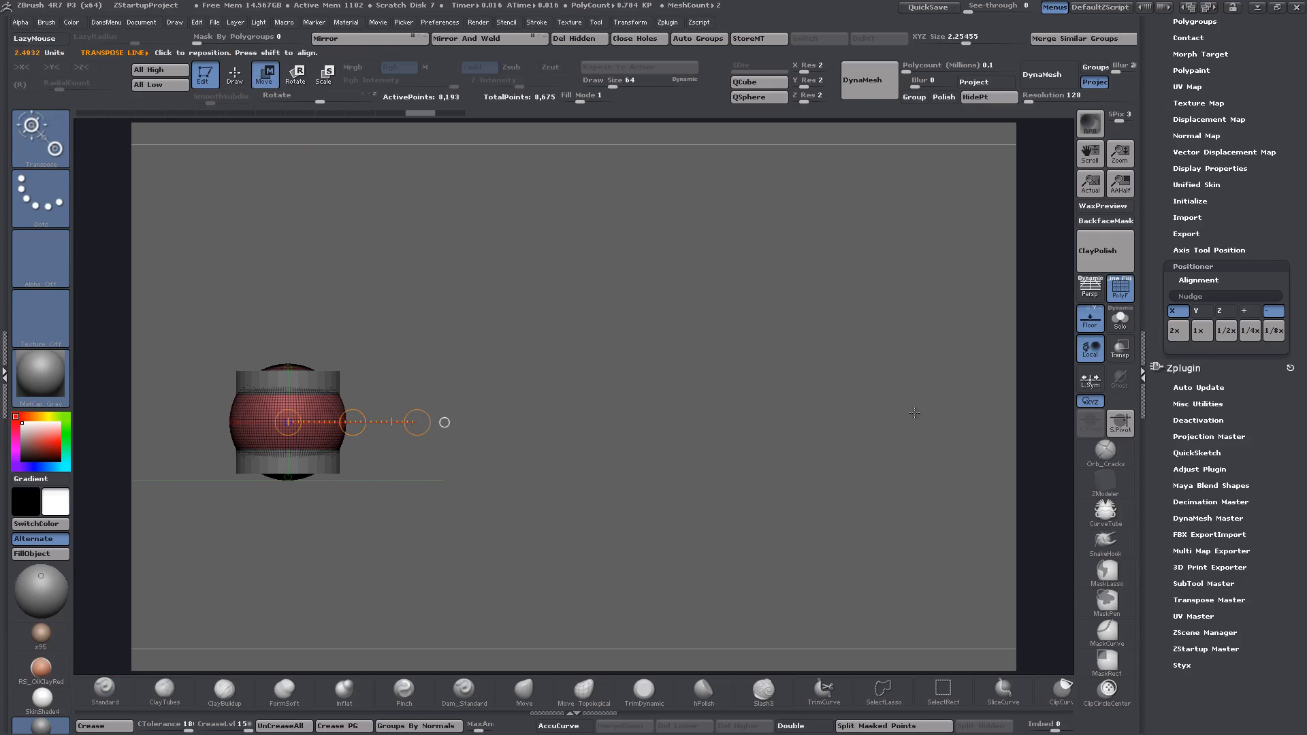
pyautogui.moveTo(1159, 207); pyautogui.dragTo(1161, 370)
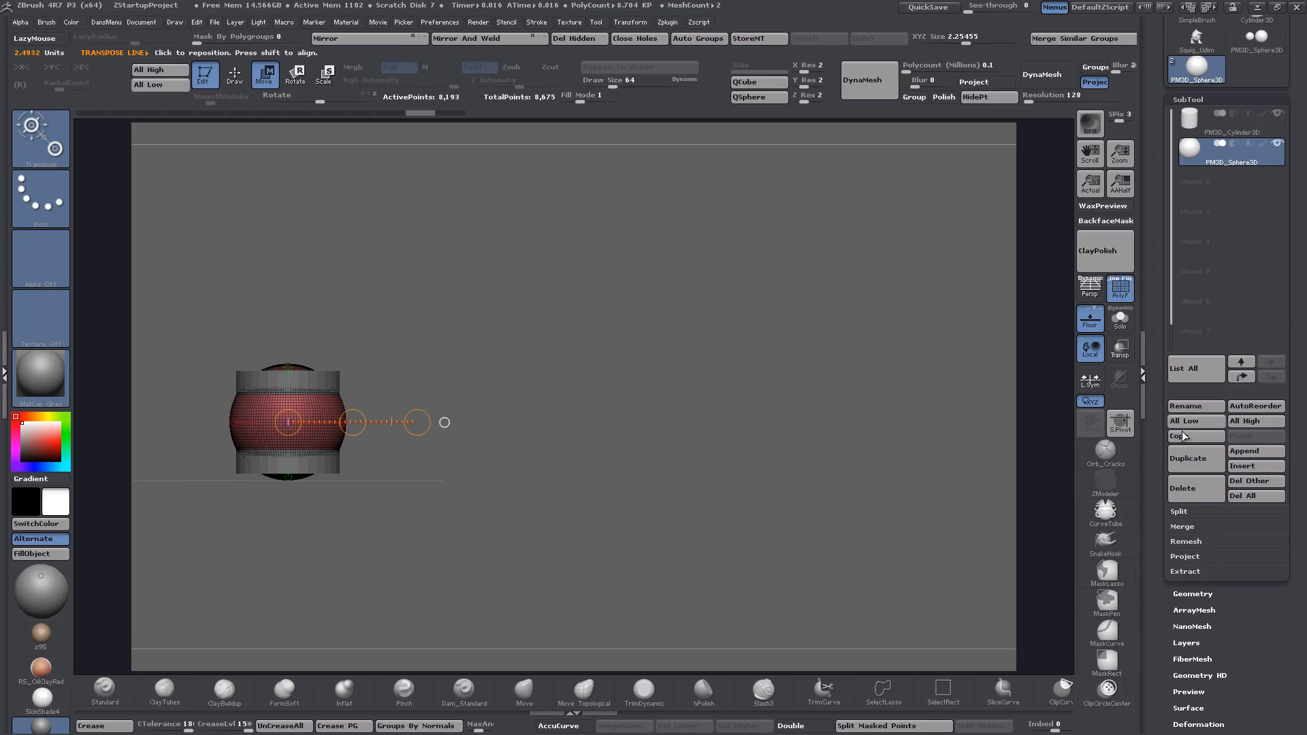
pyautogui.click(1195, 464)
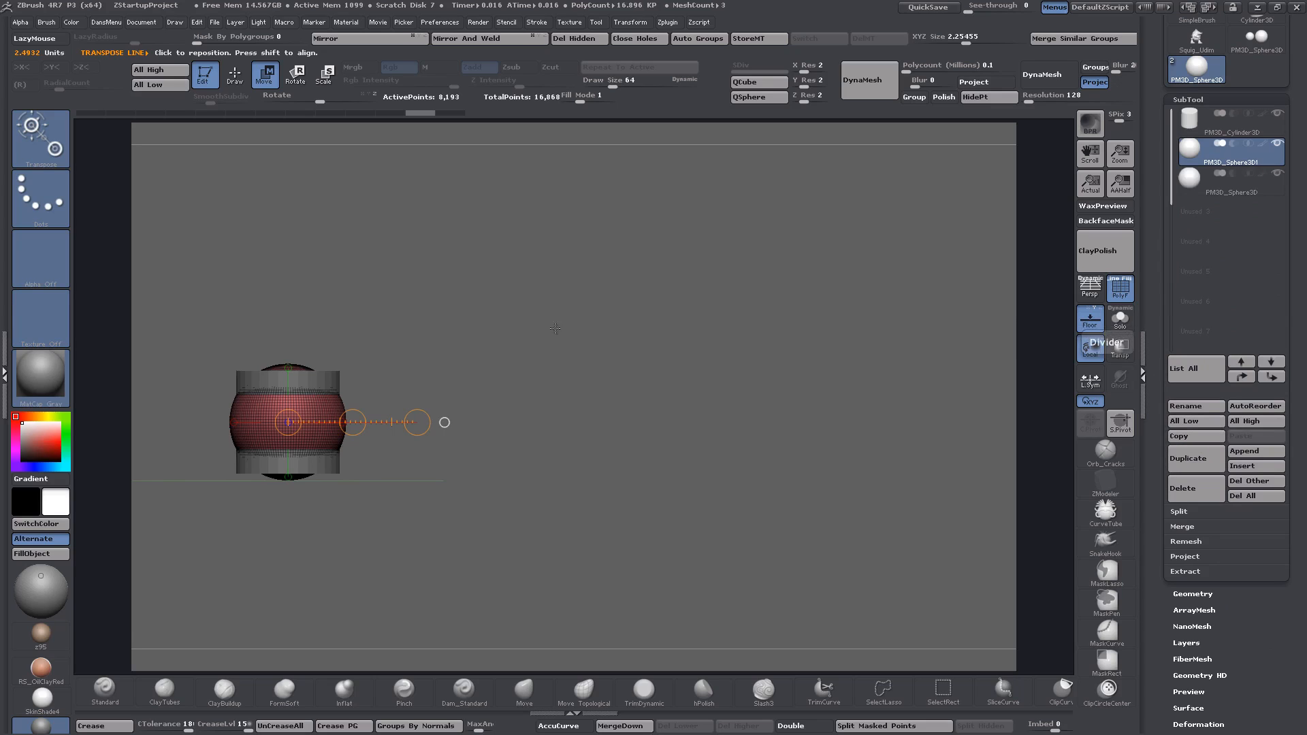
# - Try nudging the duplicate sphere 1x its size along negative X, undo it, and set the nudge direction to positive
pyautogui.moveTo(1165, 324); pyautogui.dragTo(1155, 150)
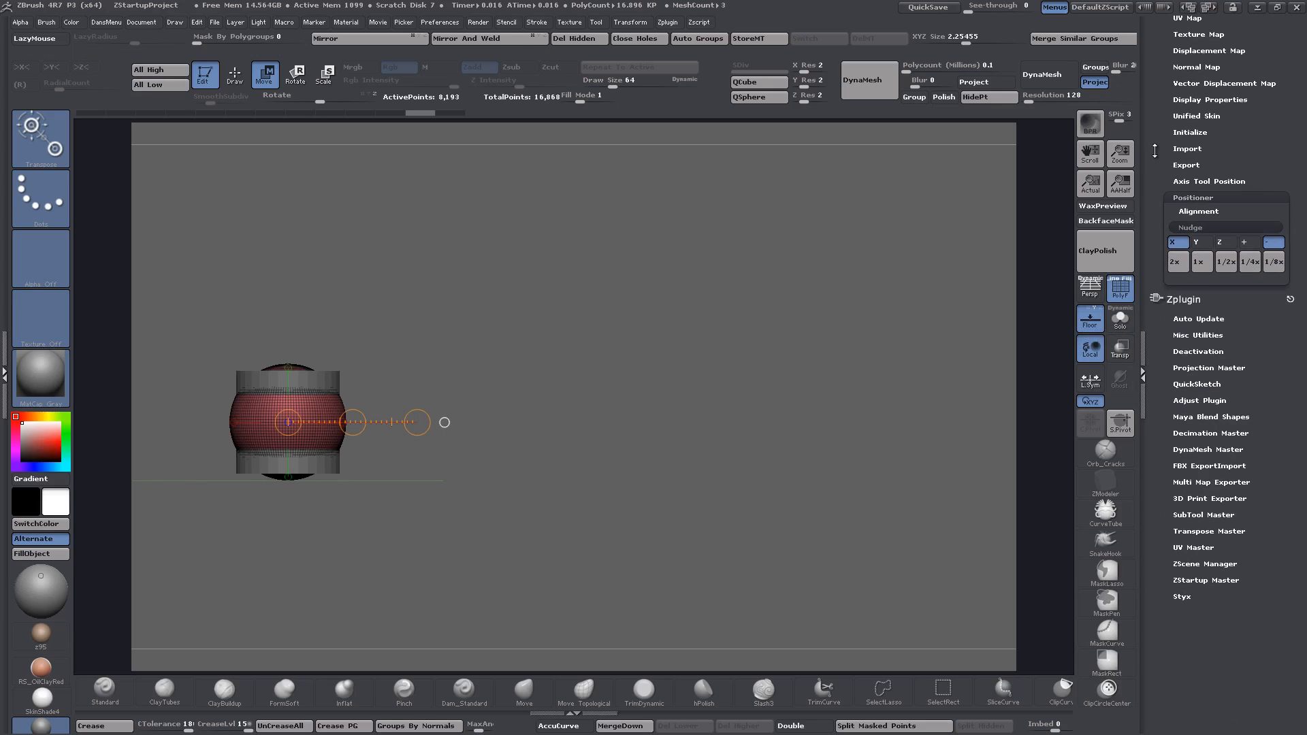
pyautogui.click(1202, 267)
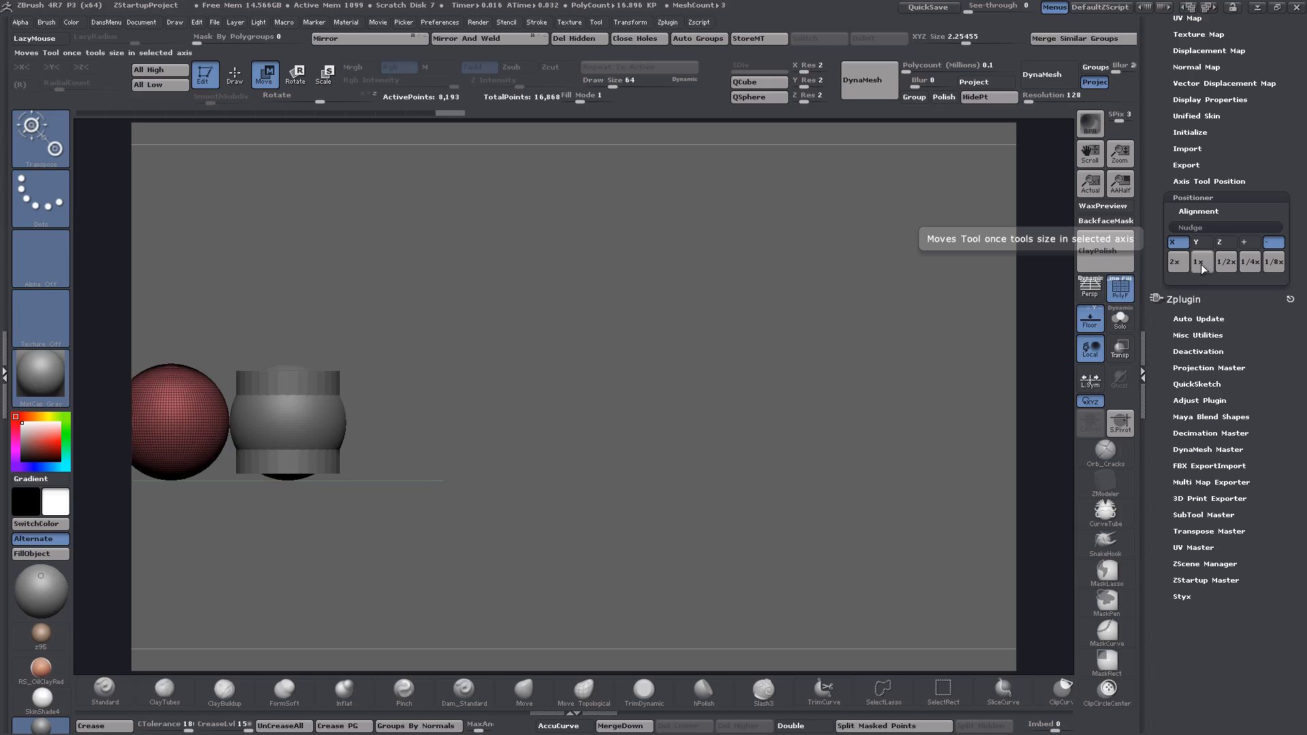
pyautogui.hotkey('ctrl', 'z')
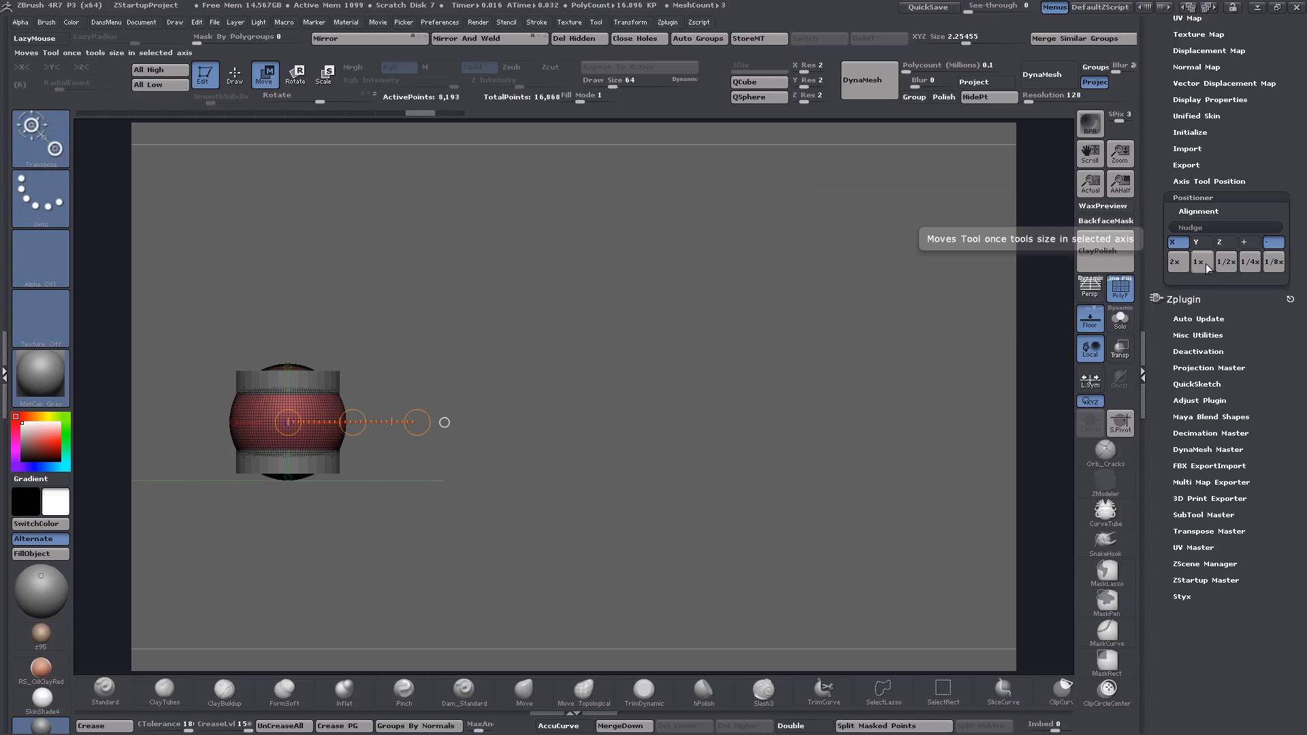
pyautogui.click(1249, 242)
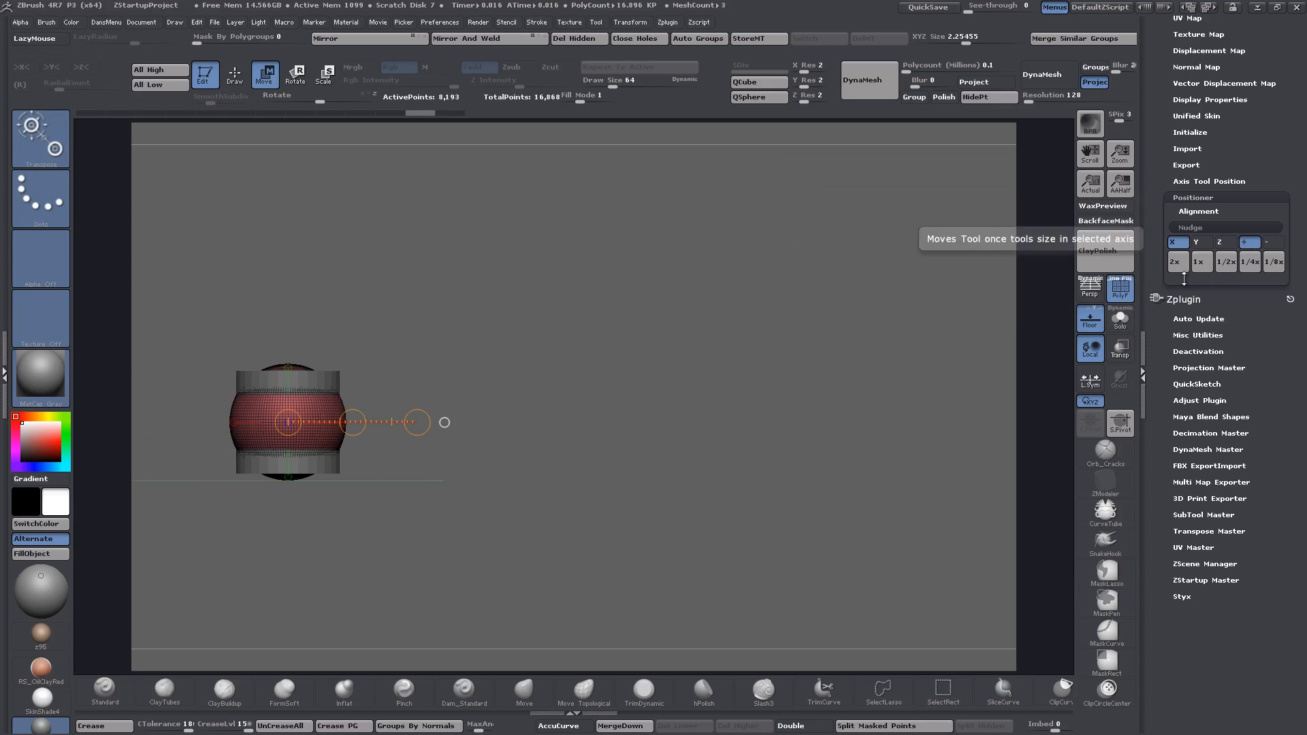
# - Nudge the duplicate sphere repeatedly by 1x its size along positive X, and undo the moves
pyautogui.click(1202, 266)
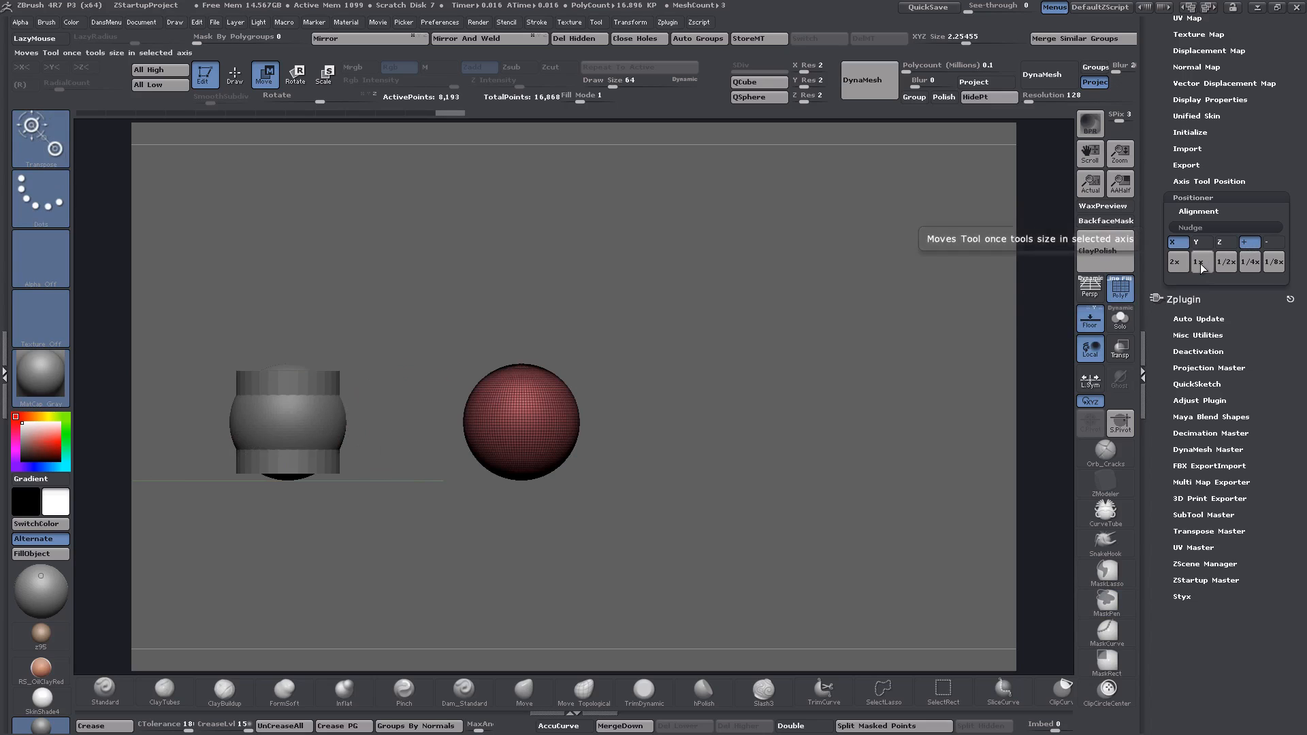
pyautogui.click(1202, 266)
pyautogui.click(1202, 265)
pyautogui.press('ctrl')
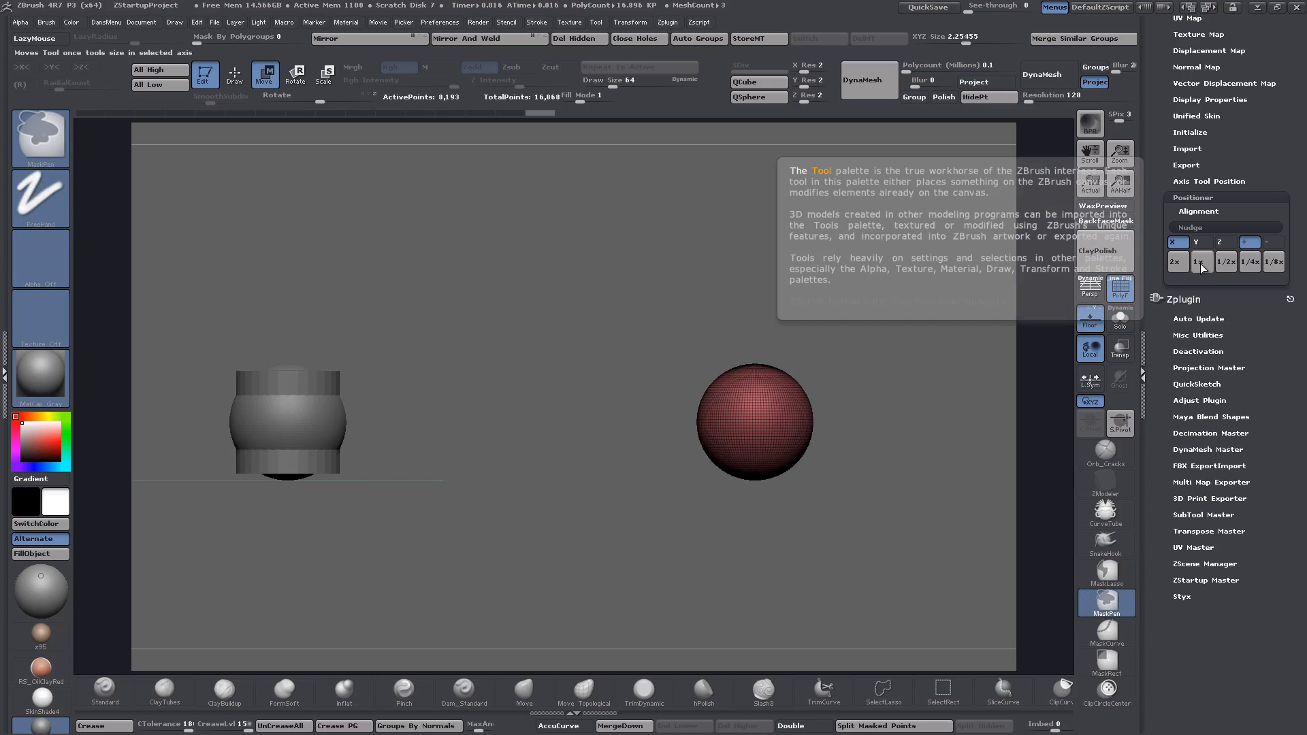
pyautogui.hotkey('ctrl', 'z')
pyautogui.hotkey('ctrl', 'z')
pyautogui.hotkey('ctrl', 'z')
pyautogui.hotkey('ctrl', 'z')
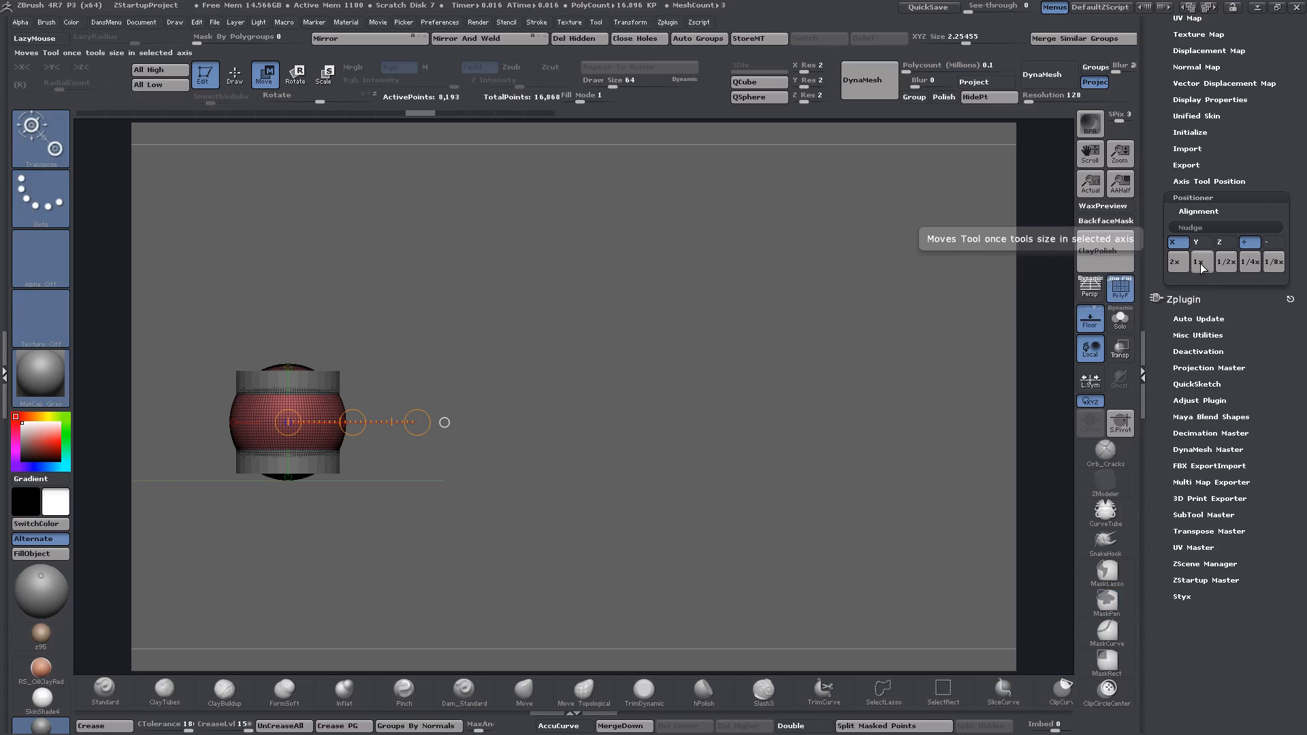
# - Build a row of three touching spheres beside the cylinder by alternating 1x nudges along positive X with subtool duplications
pyautogui.moveTo(1160, 161); pyautogui.dragTo(1167, 270)
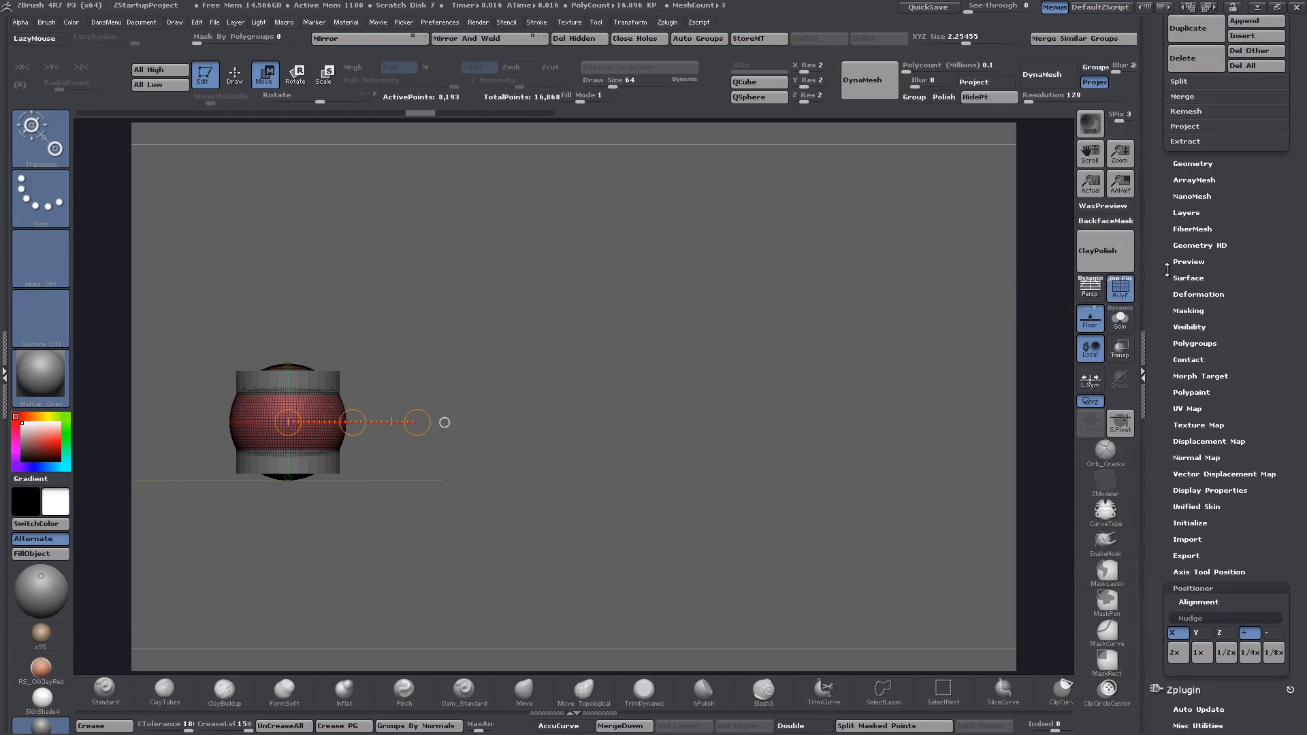
pyautogui.click(1202, 653)
pyautogui.click(1181, 30)
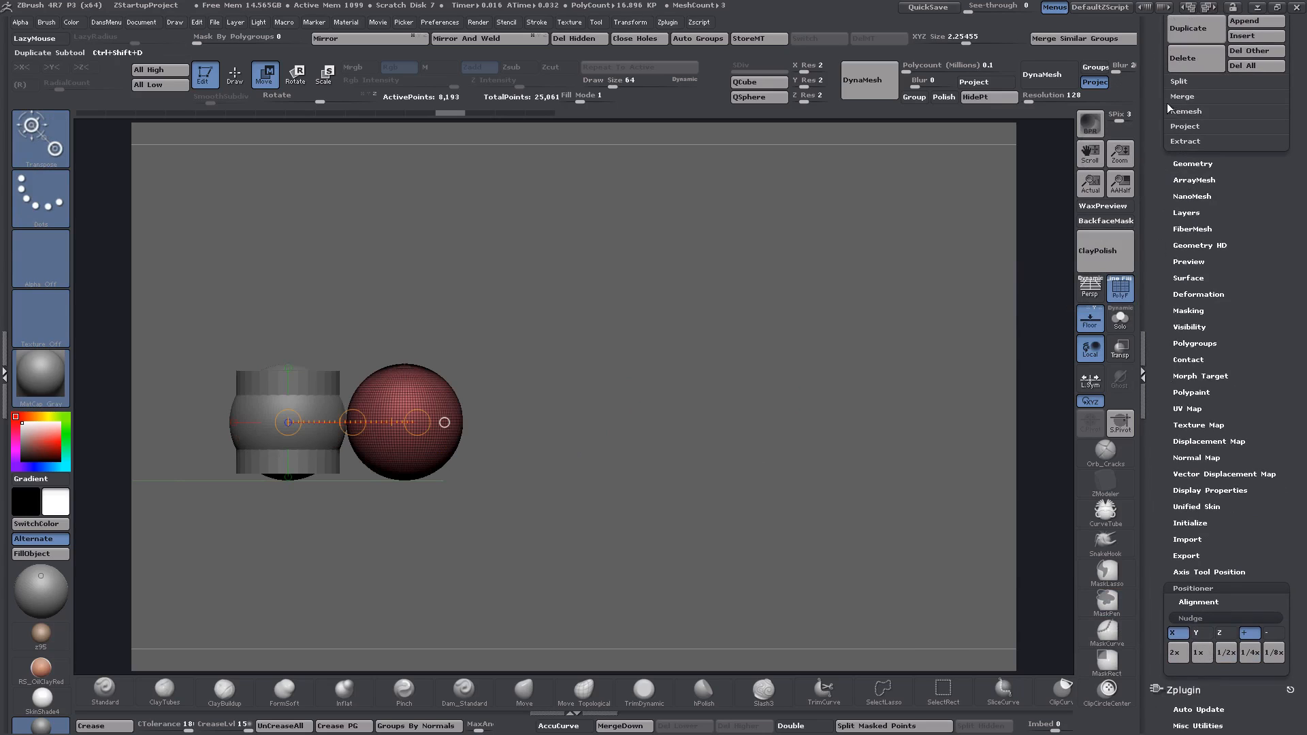
pyautogui.click(1204, 654)
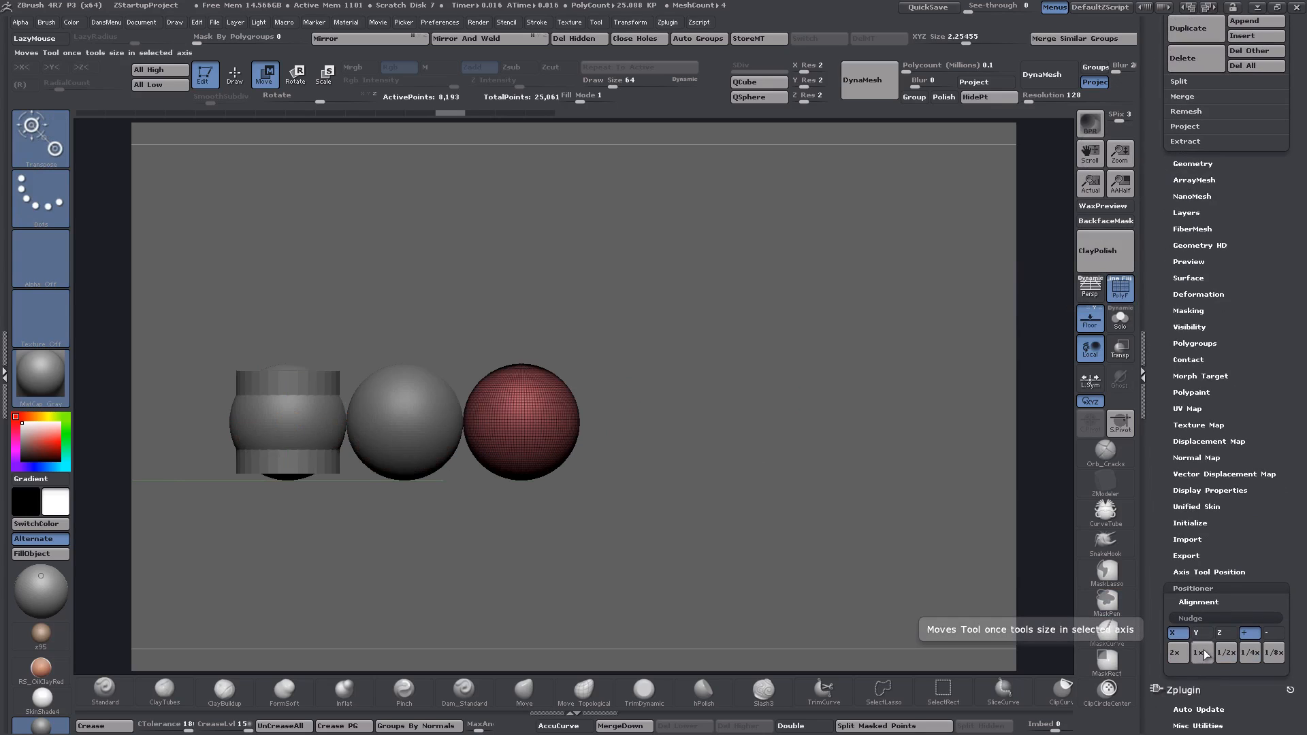
pyautogui.click(1188, 34)
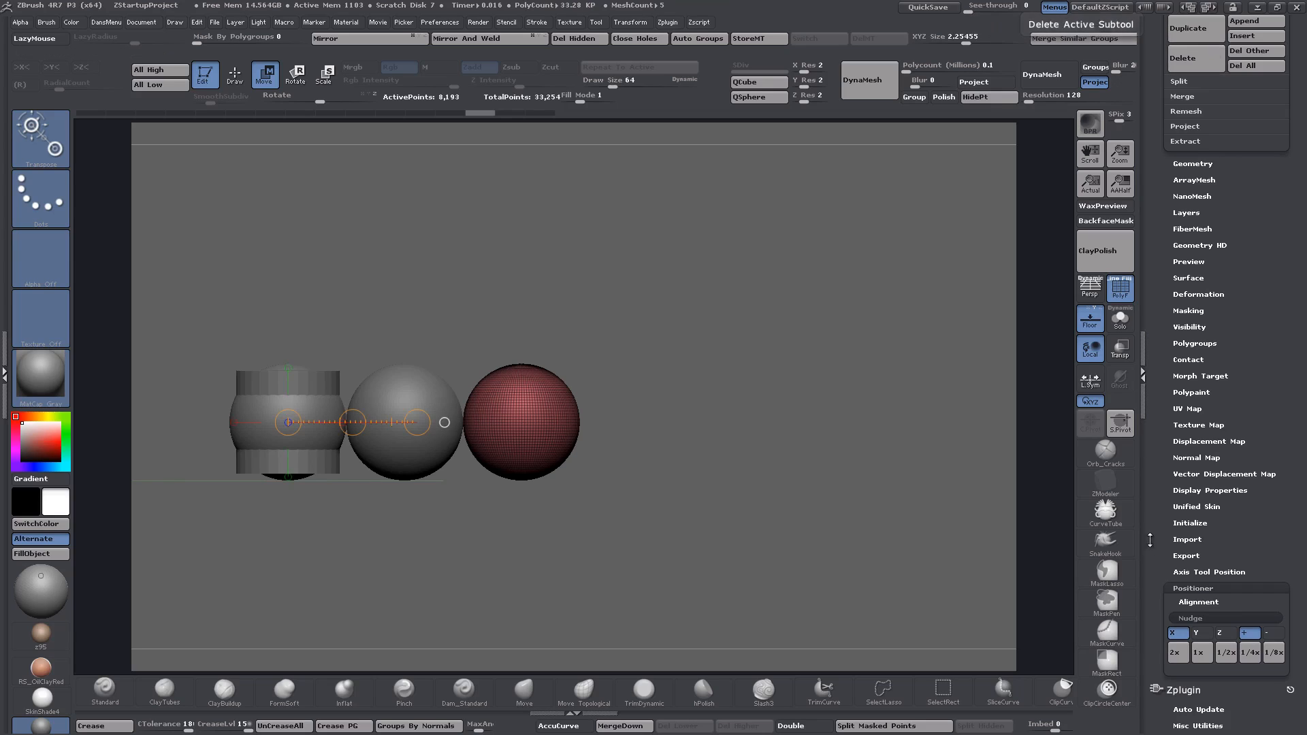
pyautogui.click(1206, 655)
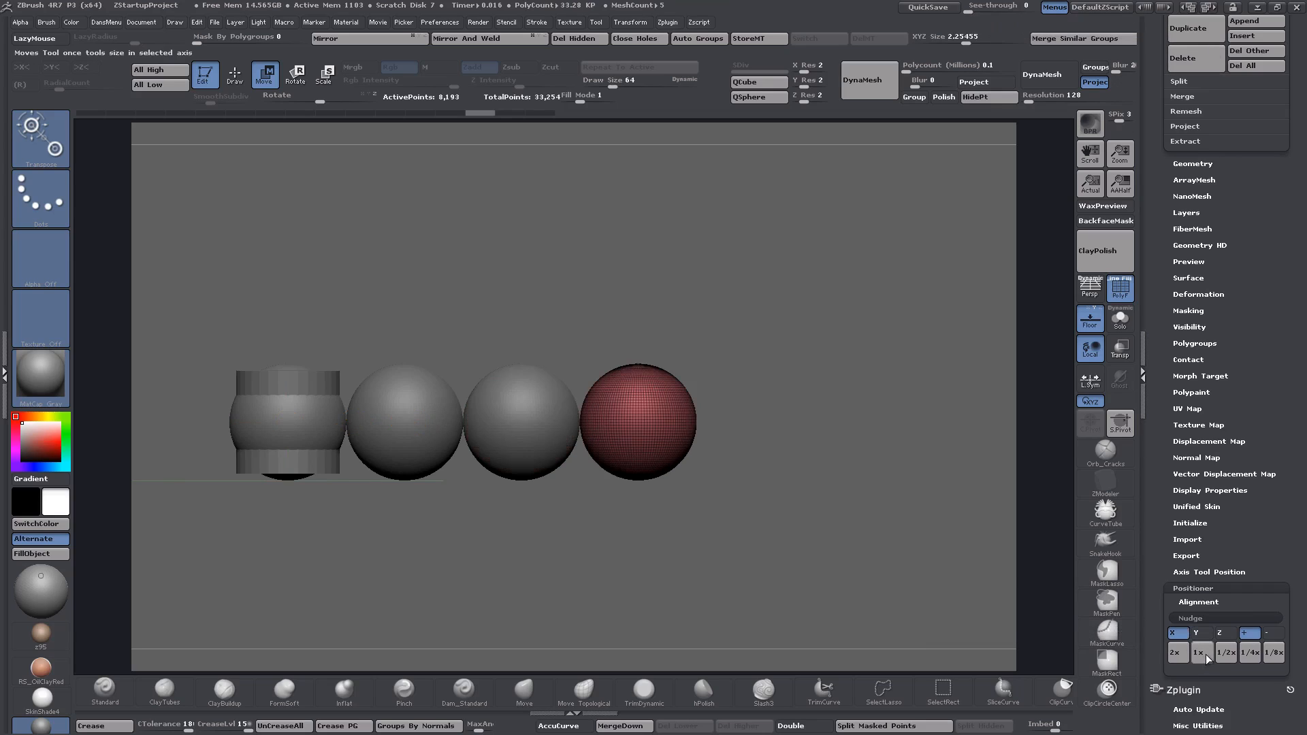
# - Copy the last sphere along X within its mesh using the Transpose Move line, and repeat the copy three times
pyautogui.keyDown('alt'); pyautogui.moveTo(705, 417); pyautogui.dragTo(786, 377); pyautogui.keyUp('alt')
pyautogui.moveTo(780, 365)
pyautogui.keyDown('alt'); pyautogui.mouseDown()
pyautogui.moveTo(811, 345)
pyautogui.moveTo(803, 321)
pyautogui.moveTo(798, 390)
pyautogui.moveTo(793, 377)
pyautogui.mouseUp(); pyautogui.keyUp('alt')
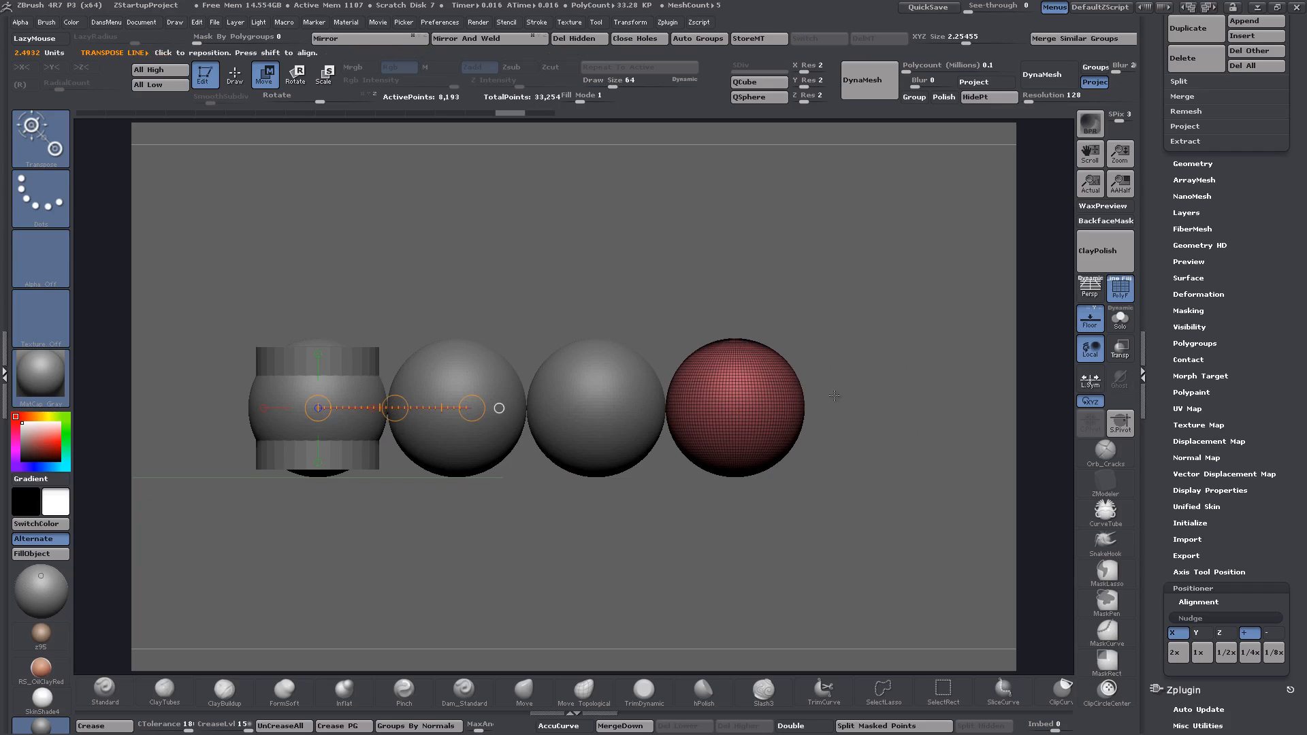
pyautogui.keyDown('alt'); pyautogui.moveTo(796, 531); pyautogui.dragTo(724, 496); pyautogui.keyUp('alt')
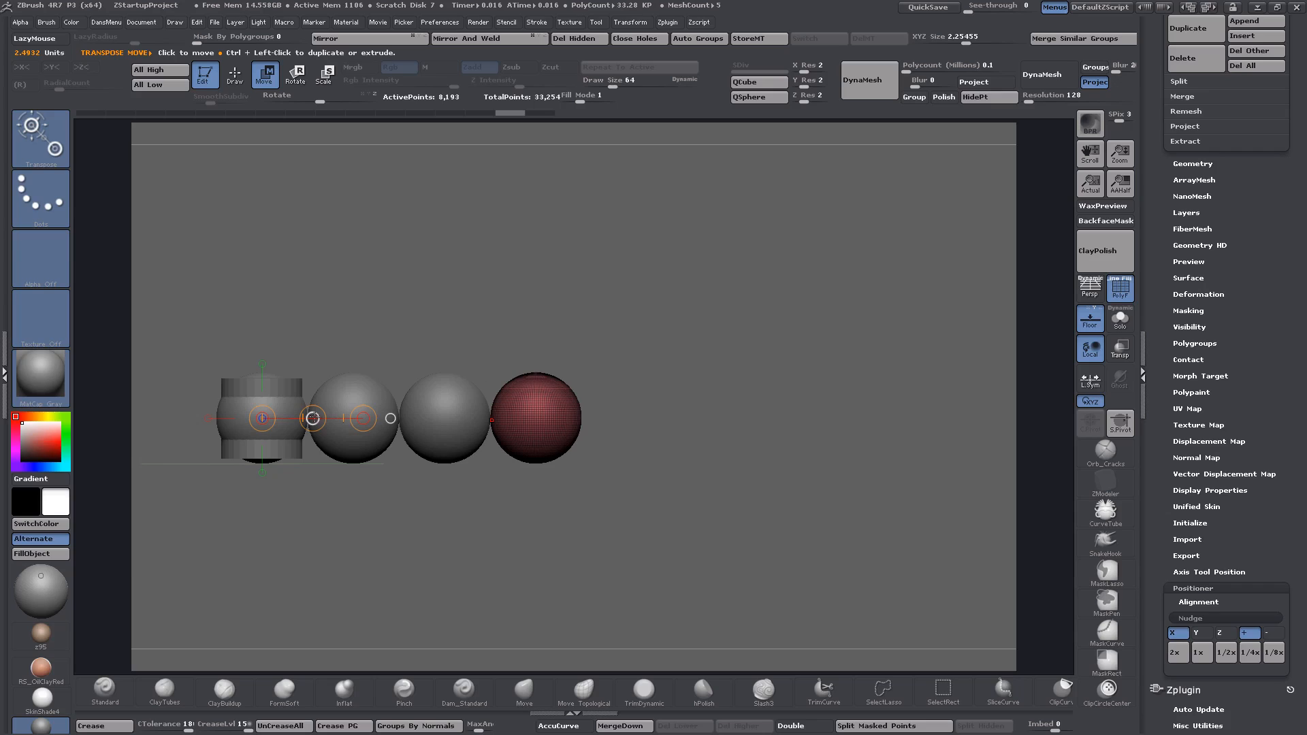
pyautogui.keyDown('ctrl'); pyautogui.moveTo(313, 418); pyautogui.dragTo(467, 406); pyautogui.keyUp('ctrl')
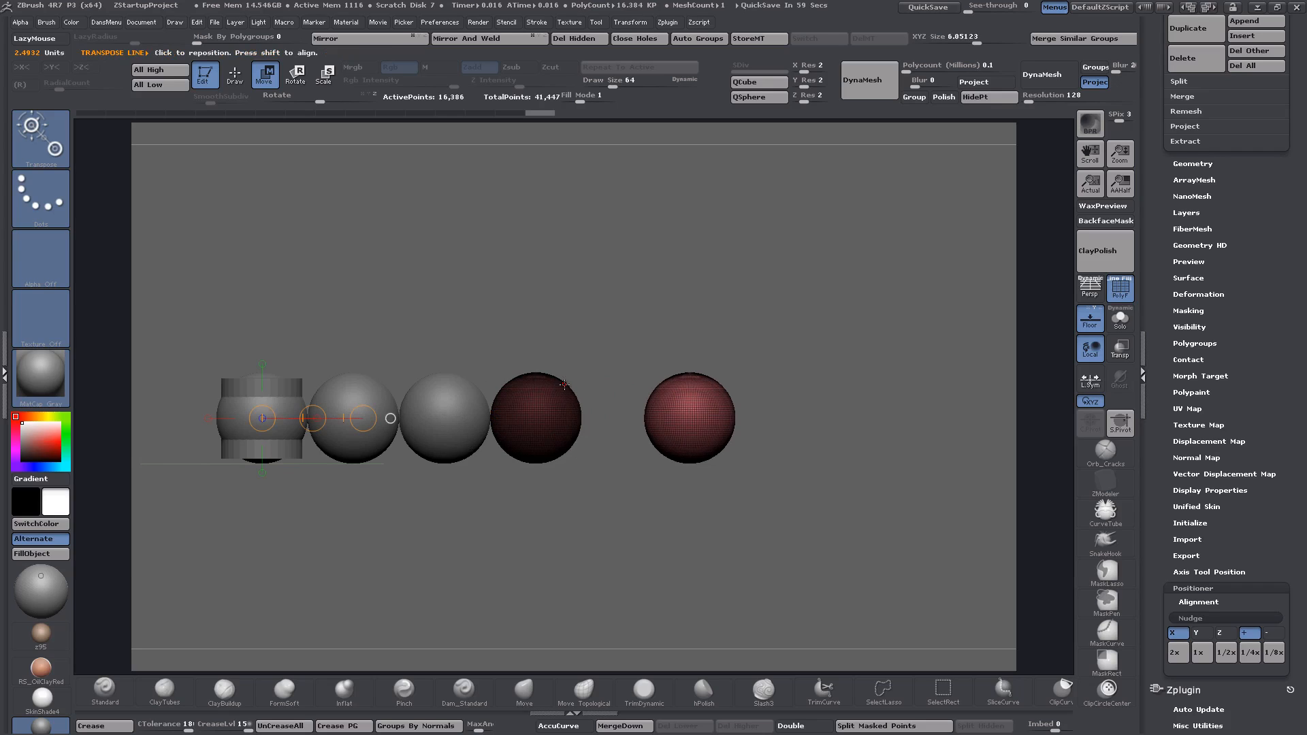
pyautogui.press('1')
pyautogui.press('1')
pyautogui.press('1')
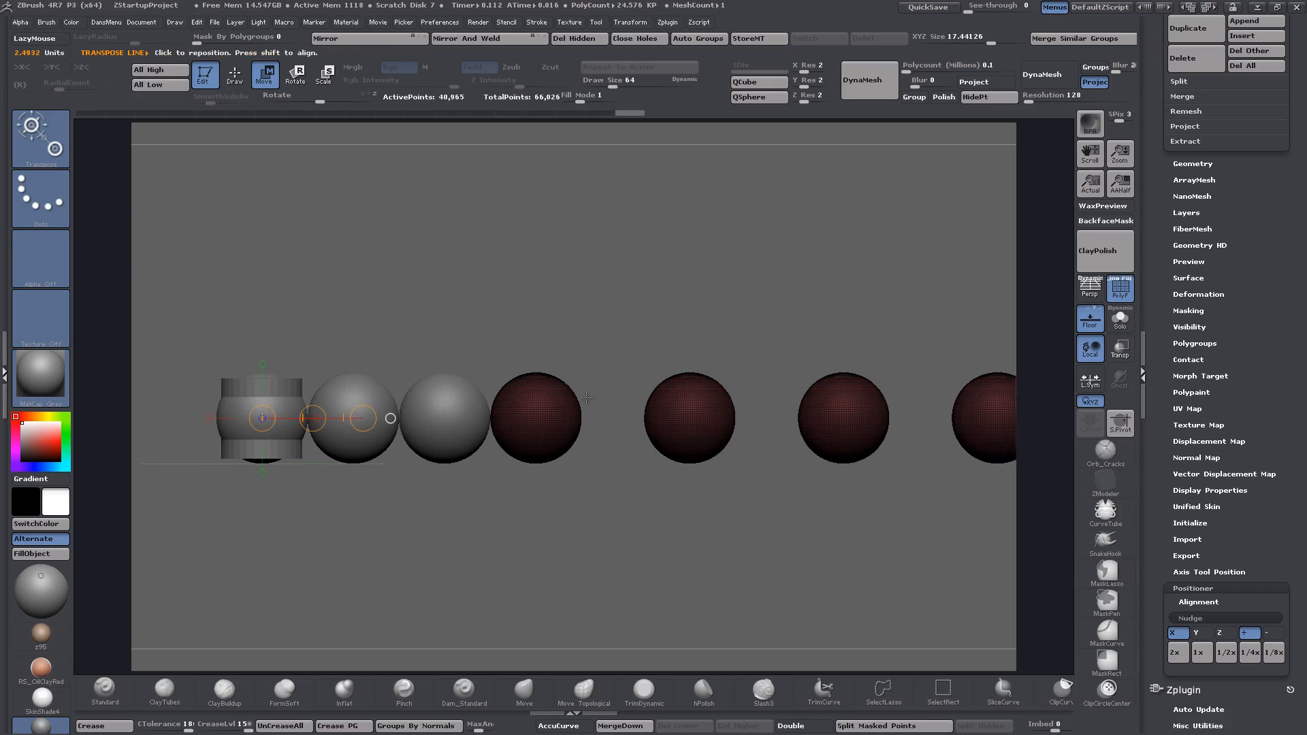
pyautogui.keyDown('alt'); pyautogui.moveTo(730, 520); pyautogui.dragTo(677, 507); pyautogui.keyUp('alt')
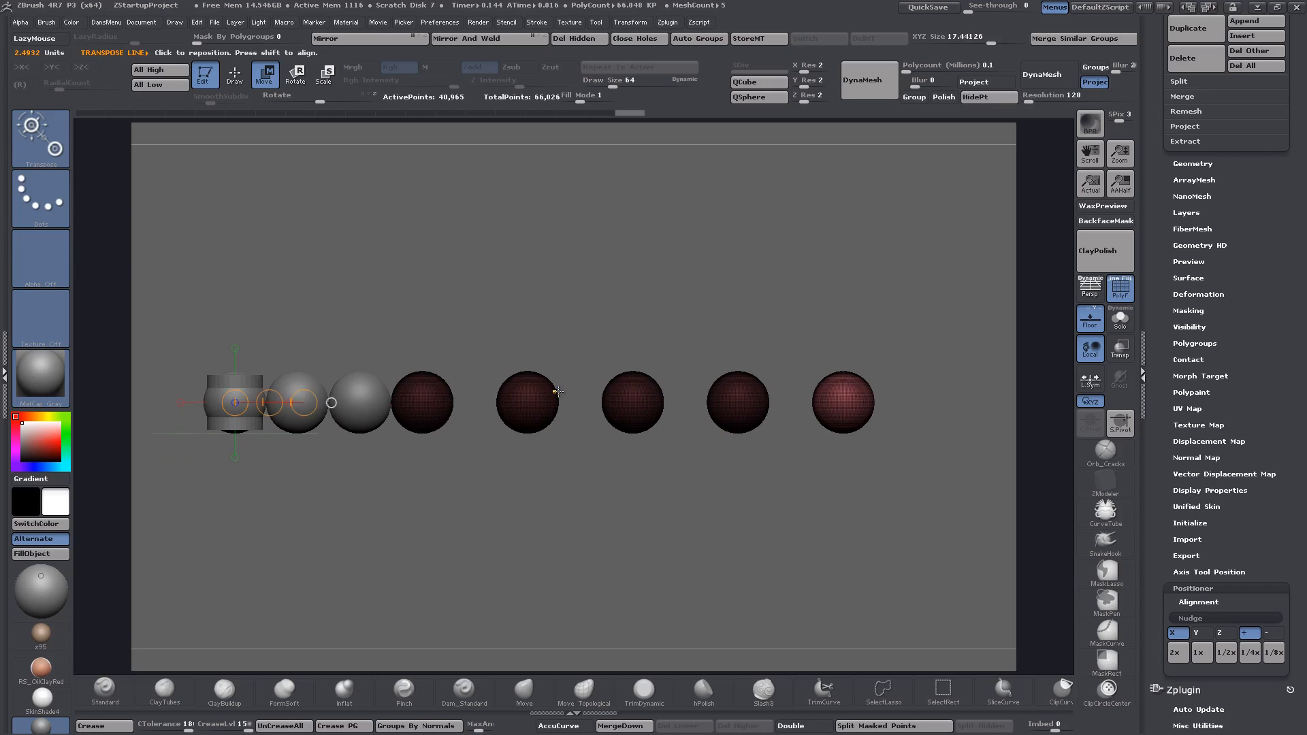
# - Undo the Transpose copies and the preceding moves of the active sphere
pyautogui.hotkey('ctrl', 'z')
pyautogui.hotkey('ctrl', 'z')
pyautogui.hotkey('ctrl', 'z')
pyautogui.hotkey('ctrl', 'z')
pyautogui.hotkey('ctrl', 'z')
pyautogui.hotkey('ctrl', 'z')
pyautogui.hotkey('ctrl', 'z')
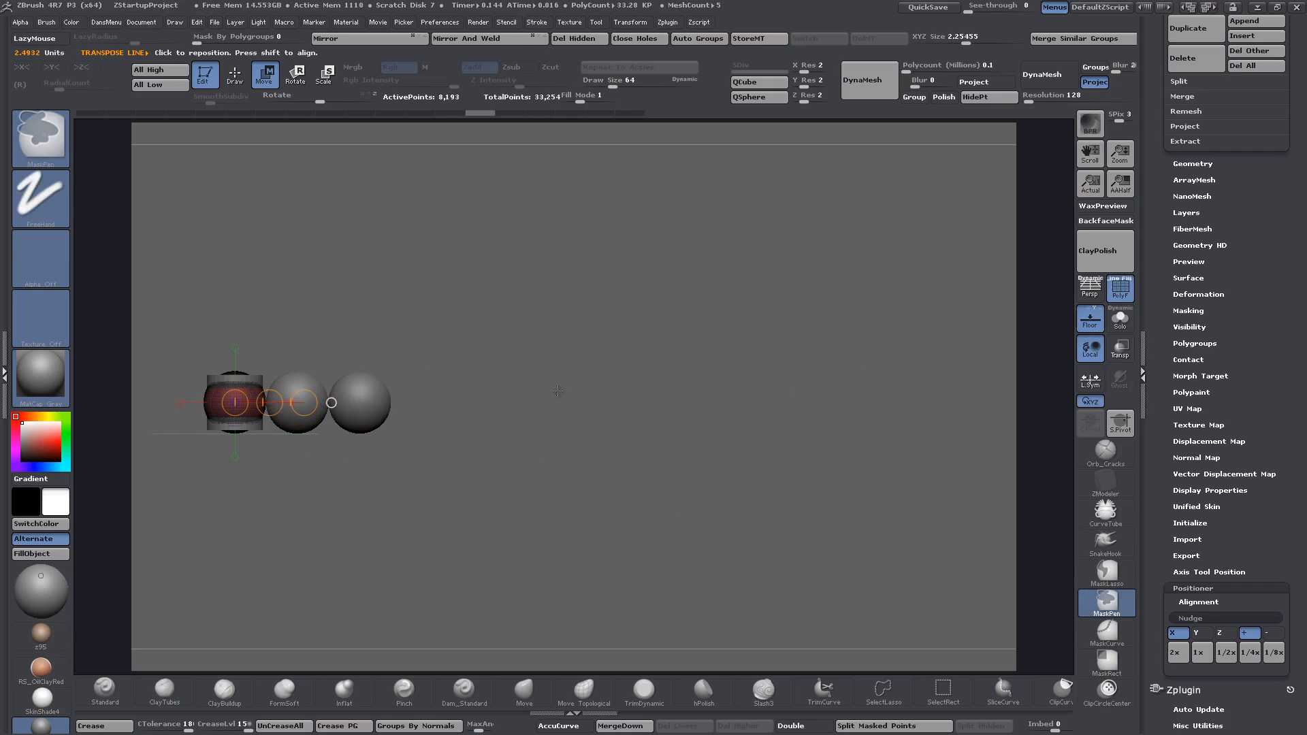
pyautogui.hotkey('ctrl', 'z')
pyautogui.hotkey('ctrl', 'z')
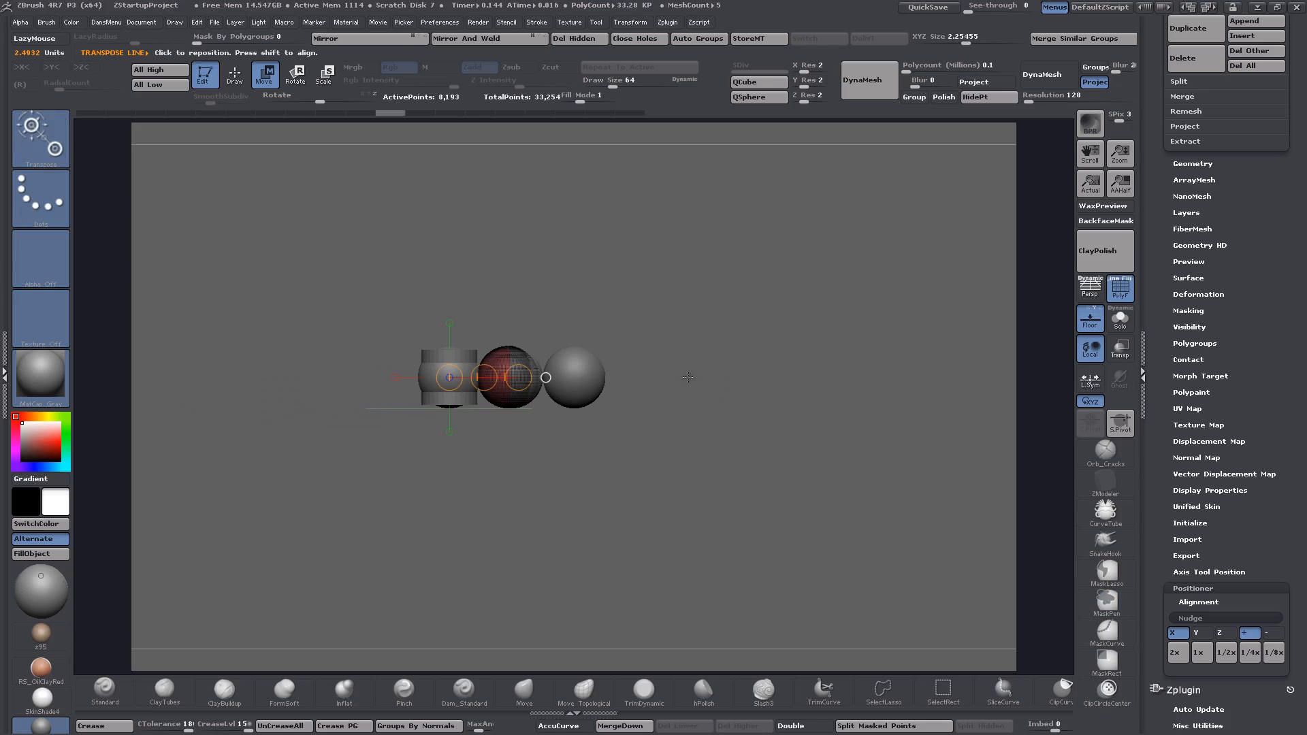
# - Extend the Transpose line horizontally to the centre of the farthest sphere, making it about 4.4 units long
pyautogui.keyDown('alt'); pyautogui.moveTo(687, 377); pyautogui.dragTo(590, 473); pyautogui.keyUp('alt')
pyautogui.keyDown('alt'); pyautogui.moveTo(522, 499); pyautogui.dragTo(660, 495); pyautogui.keyUp('alt')
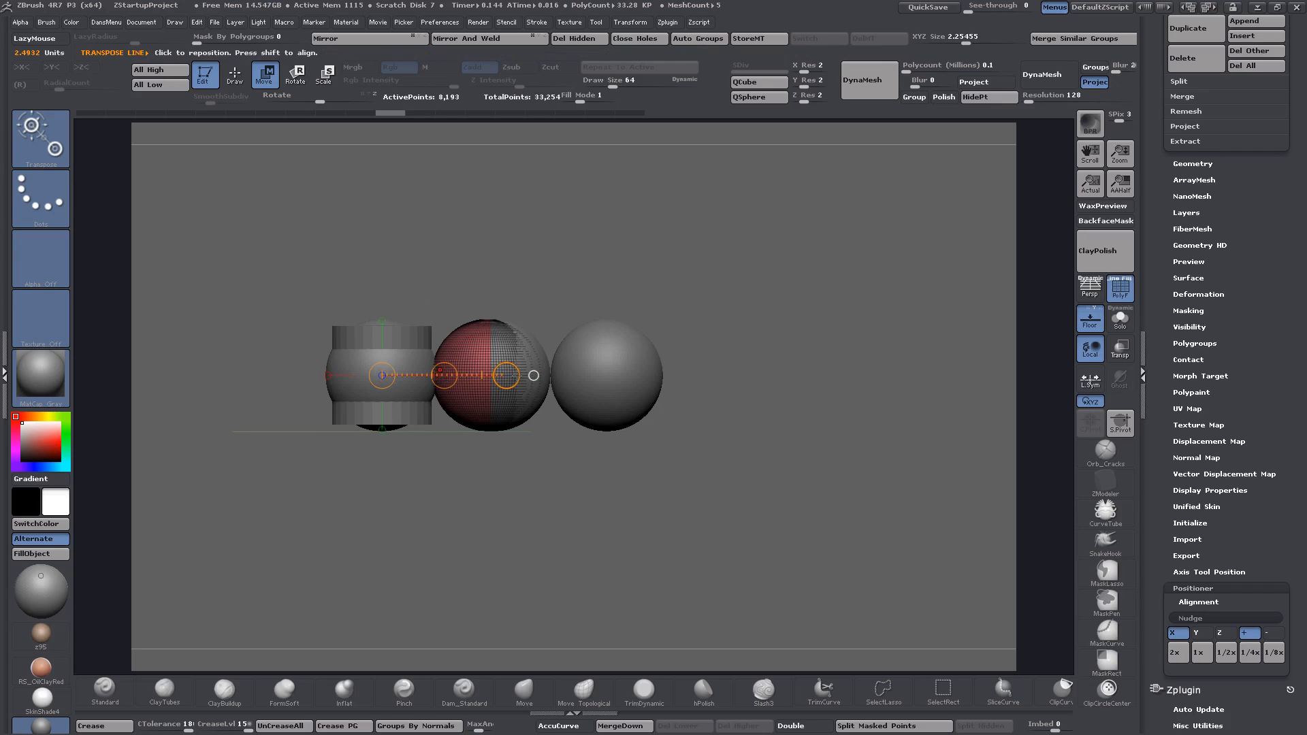
pyautogui.moveTo(517, 370); pyautogui.dragTo(614, 369)
pyautogui.keyDown('alt'); pyautogui.moveTo(803, 467); pyautogui.dragTo(683, 470); pyautogui.keyUp('alt')
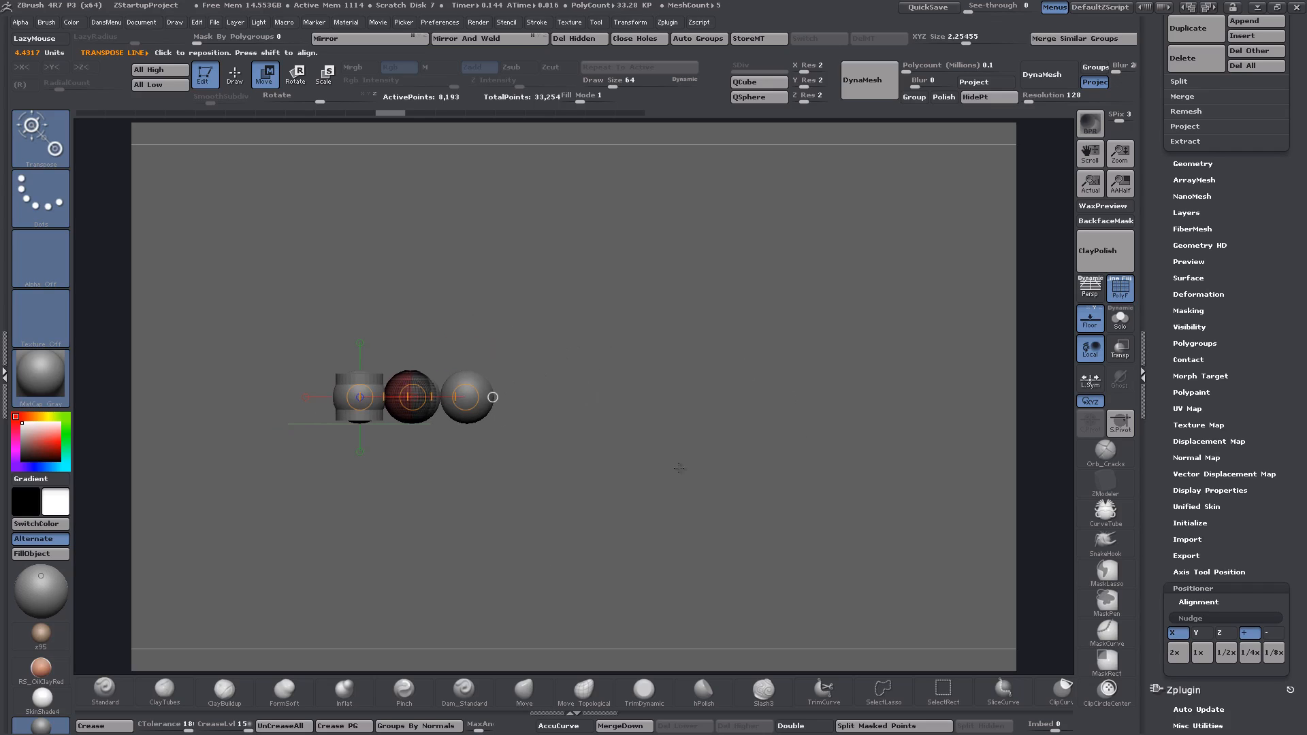
pyautogui.keyDown('alt'); pyautogui.moveTo(541, 379); pyautogui.dragTo(795, 429); pyautogui.keyUp('alt')
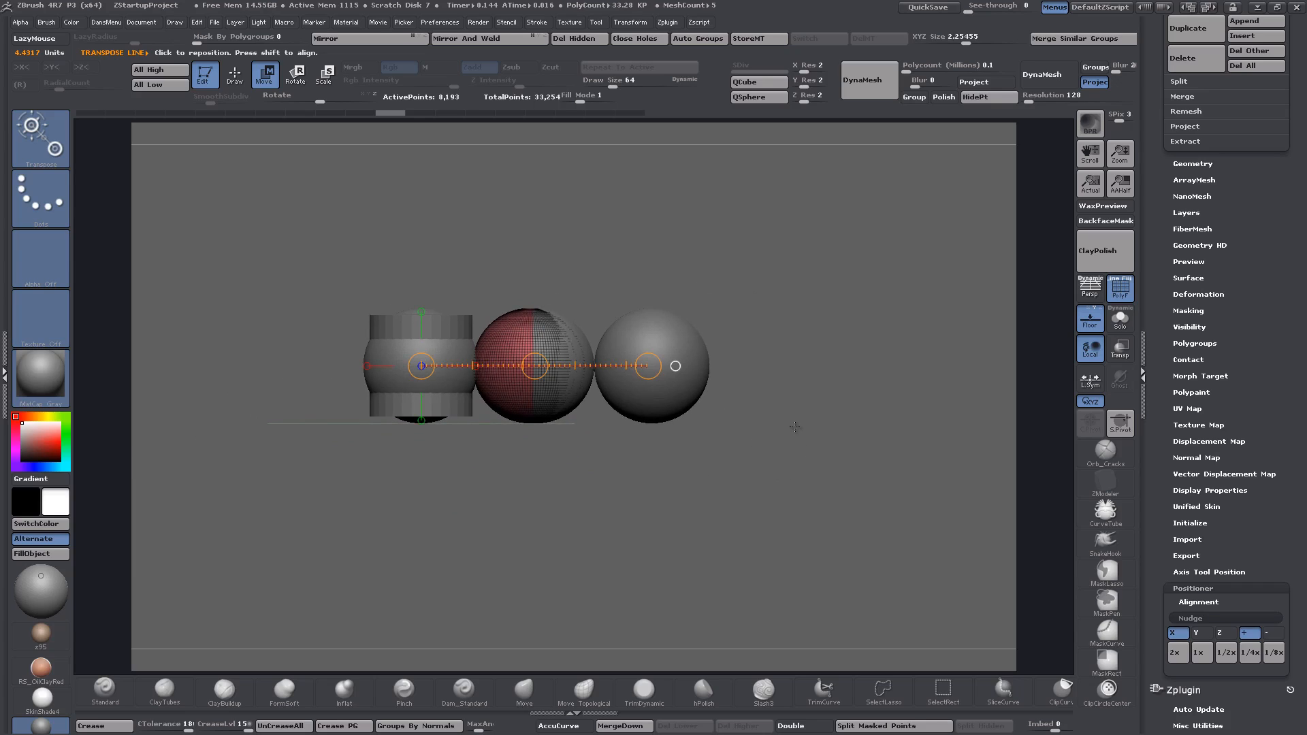
# - Review the axis position options of the Axis Tool Position plugin and collapse them again
pyautogui.click(1191, 573)
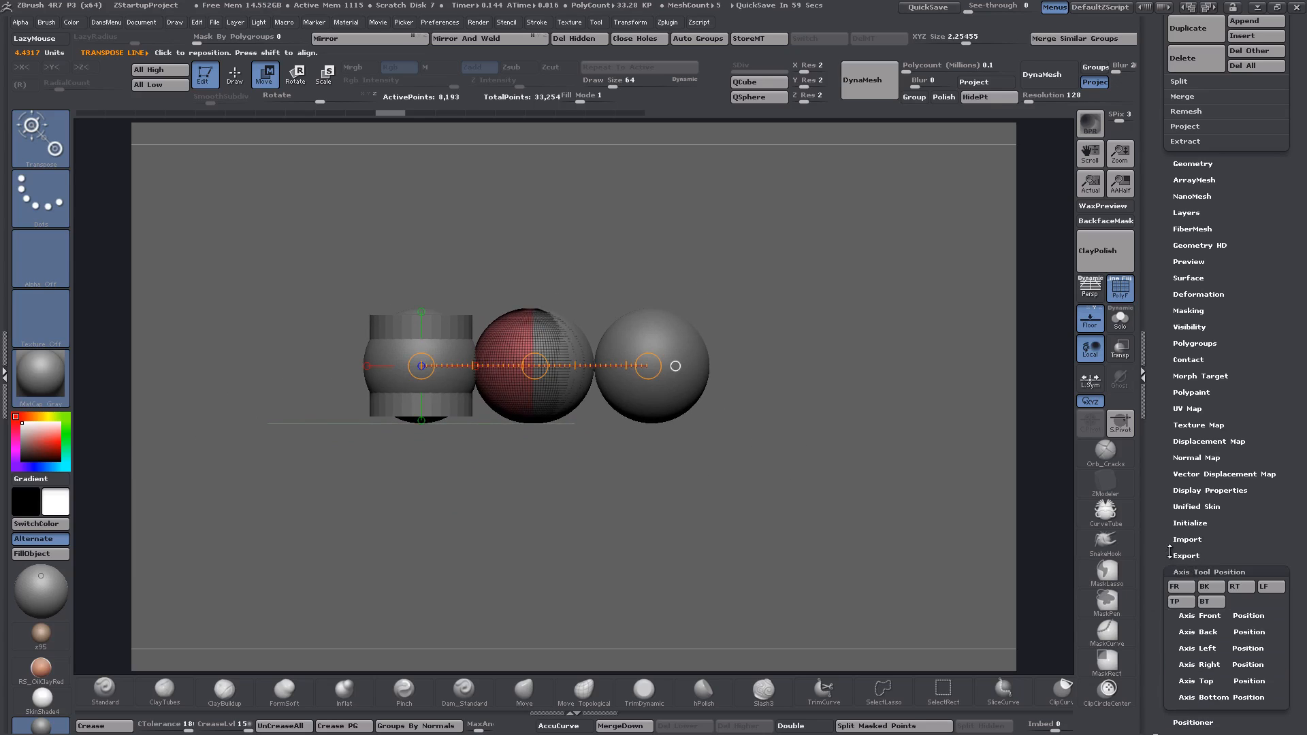
pyautogui.moveTo(1170, 552); pyautogui.dragTo(1170, 466)
pyautogui.click(1197, 490)
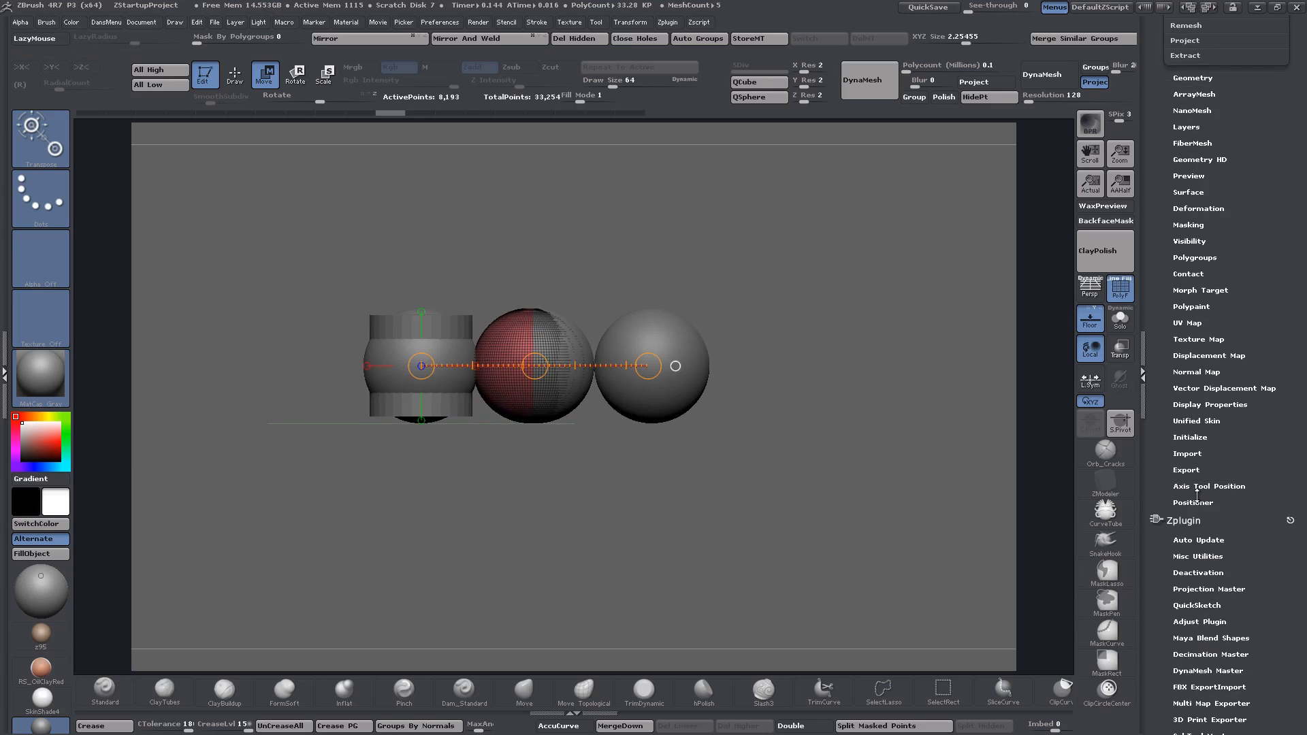
pyautogui.click(1197, 491)
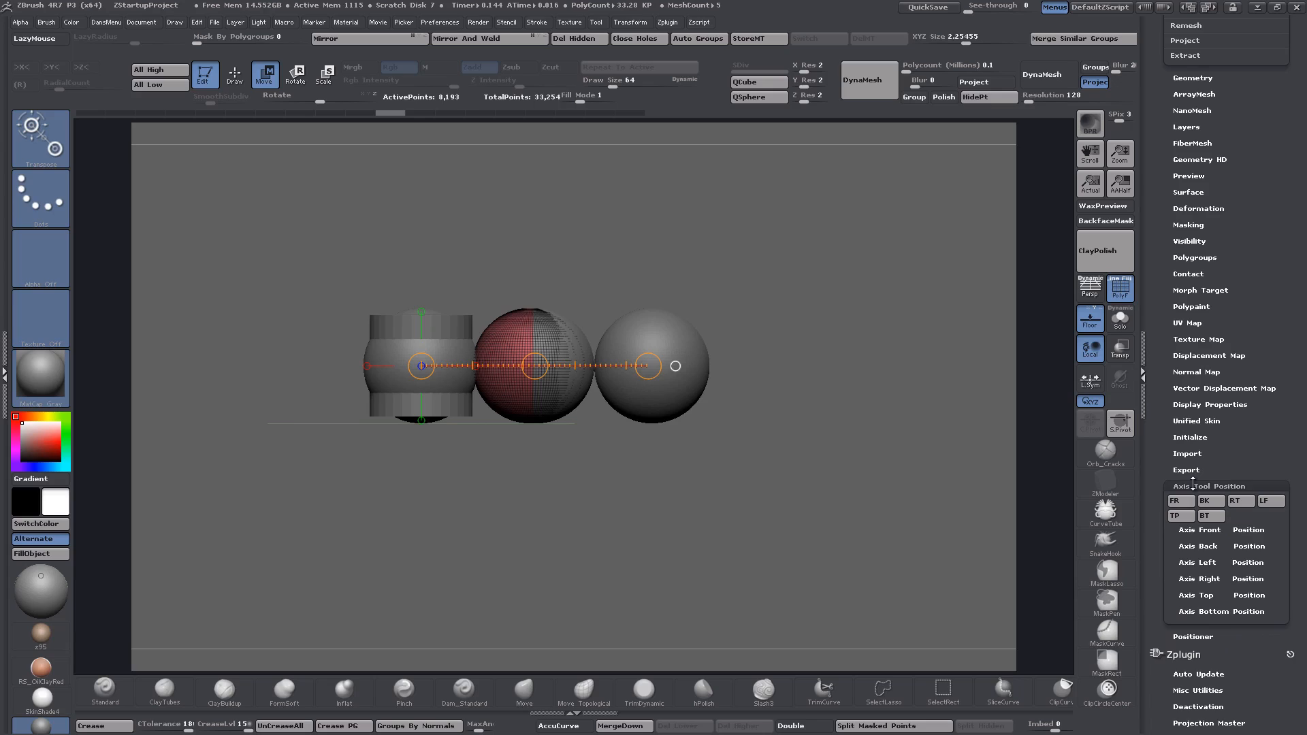
pyautogui.click(1193, 485)
pyautogui.moveTo(1154, 473); pyautogui.dragTo(1162, 449)
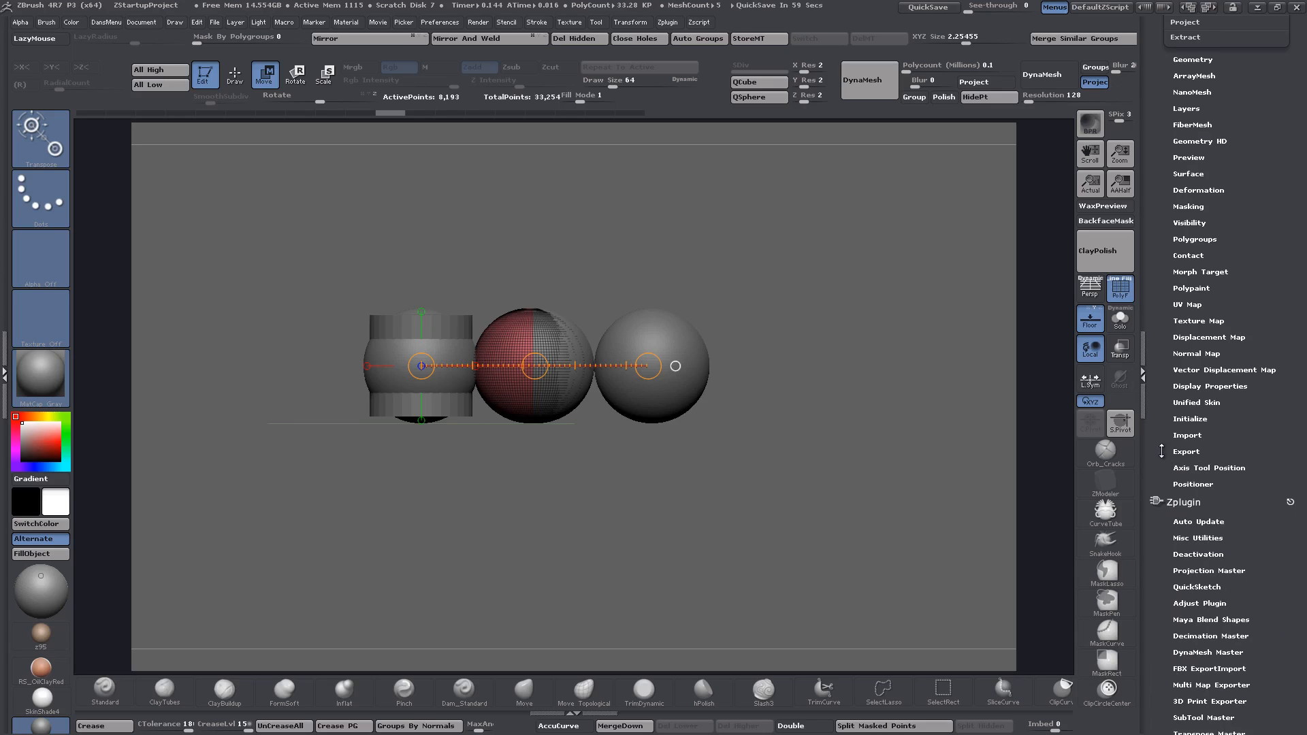
pyautogui.moveTo(1162, 451); pyautogui.dragTo(1162, 445)
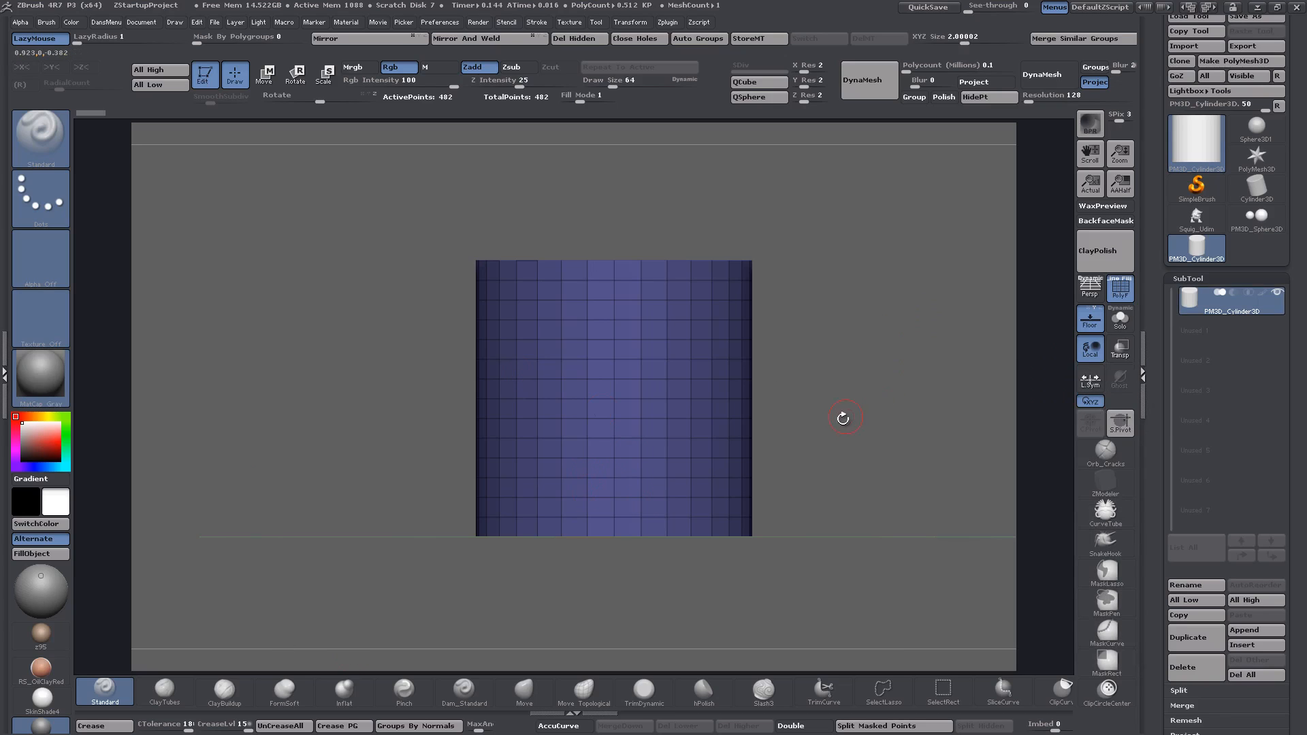
# - Zoom out slightly from the cylinder and open the FBX ExportImport plugin to examine its export and import options
pyautogui.moveTo(844, 417)
pyautogui.keyDown('alt'); pyautogui.mouseDown()
pyautogui.moveTo(846, 345)
pyautogui.moveTo(850, 417)
pyautogui.mouseUp(); pyautogui.keyUp('alt')
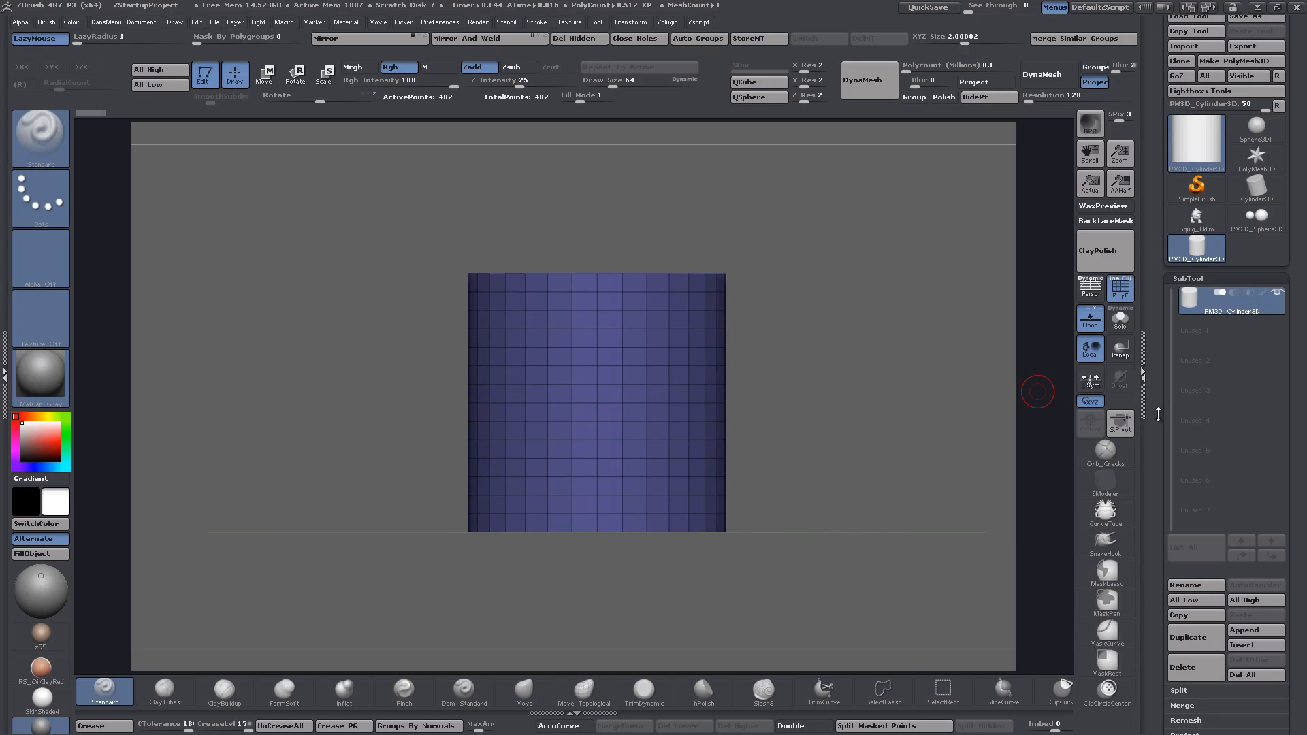
pyautogui.scroll(-4, 1162, 340)
pyautogui.scroll(-1, 1163, 341)
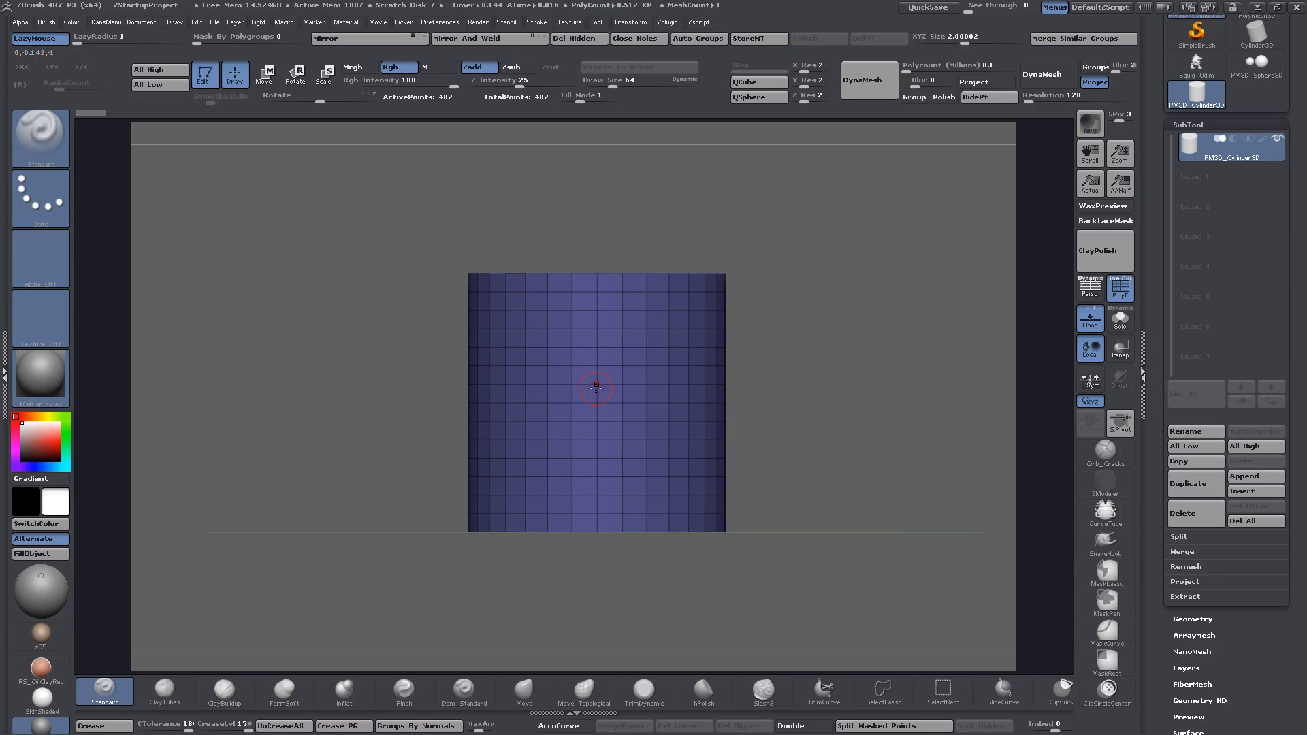
pyautogui.scroll(-10, 1156, 488)
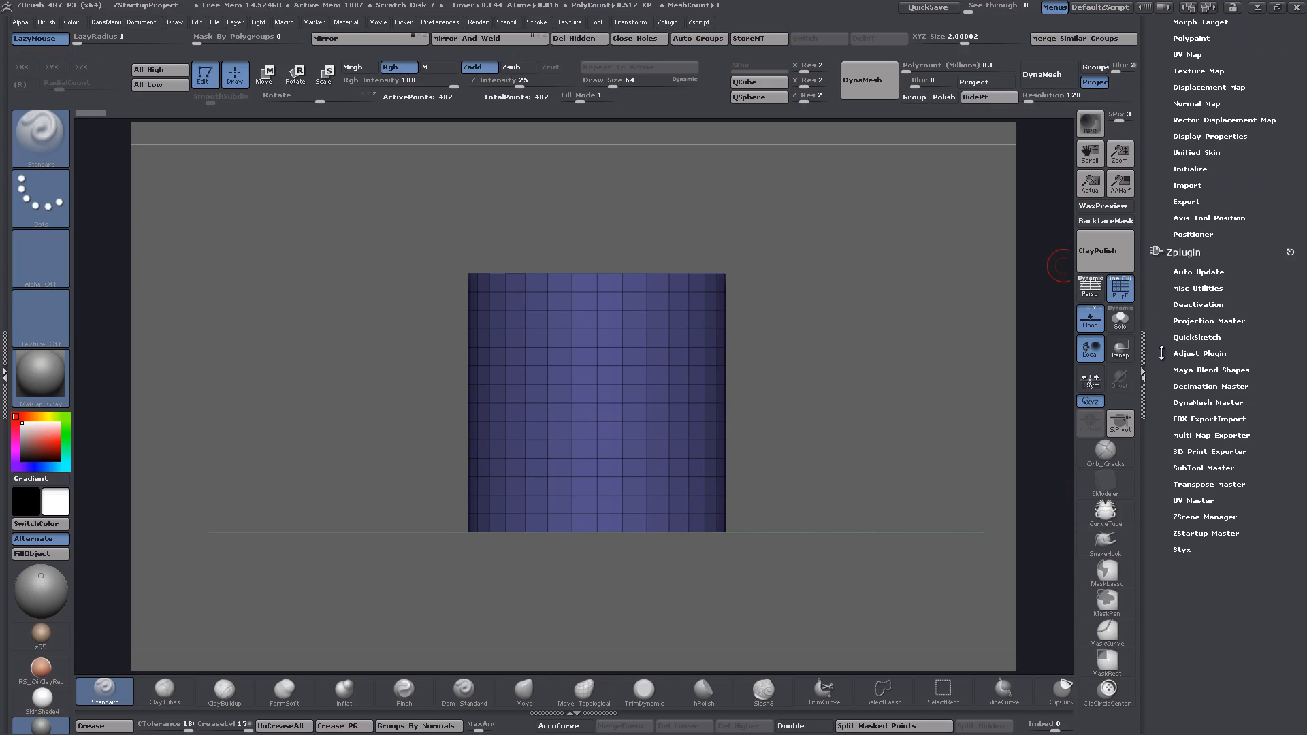
pyautogui.click(1196, 419)
pyautogui.moveTo(1165, 485); pyautogui.dragTo(1161, 441)
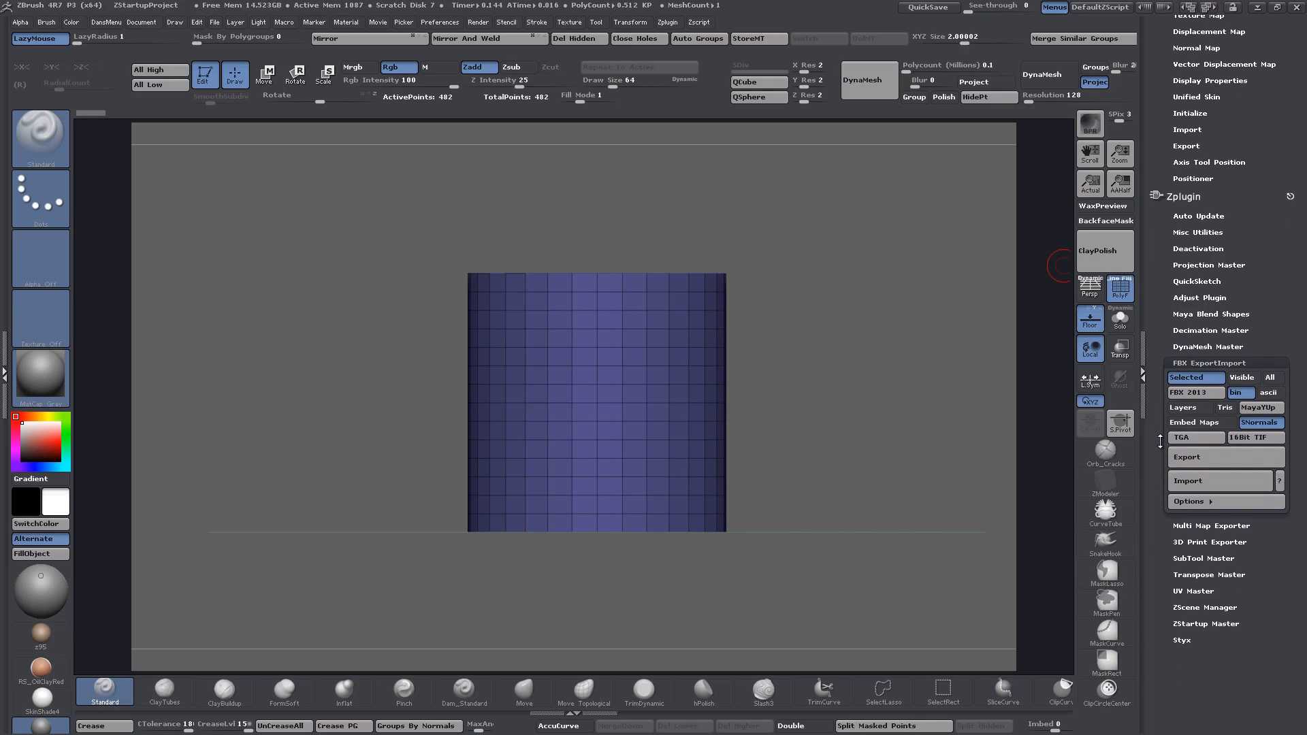
# - Collapse the FBX ExportImport options and examine the tool's own Import and Export settings, including the export scale and offsets
pyautogui.click(1197, 363)
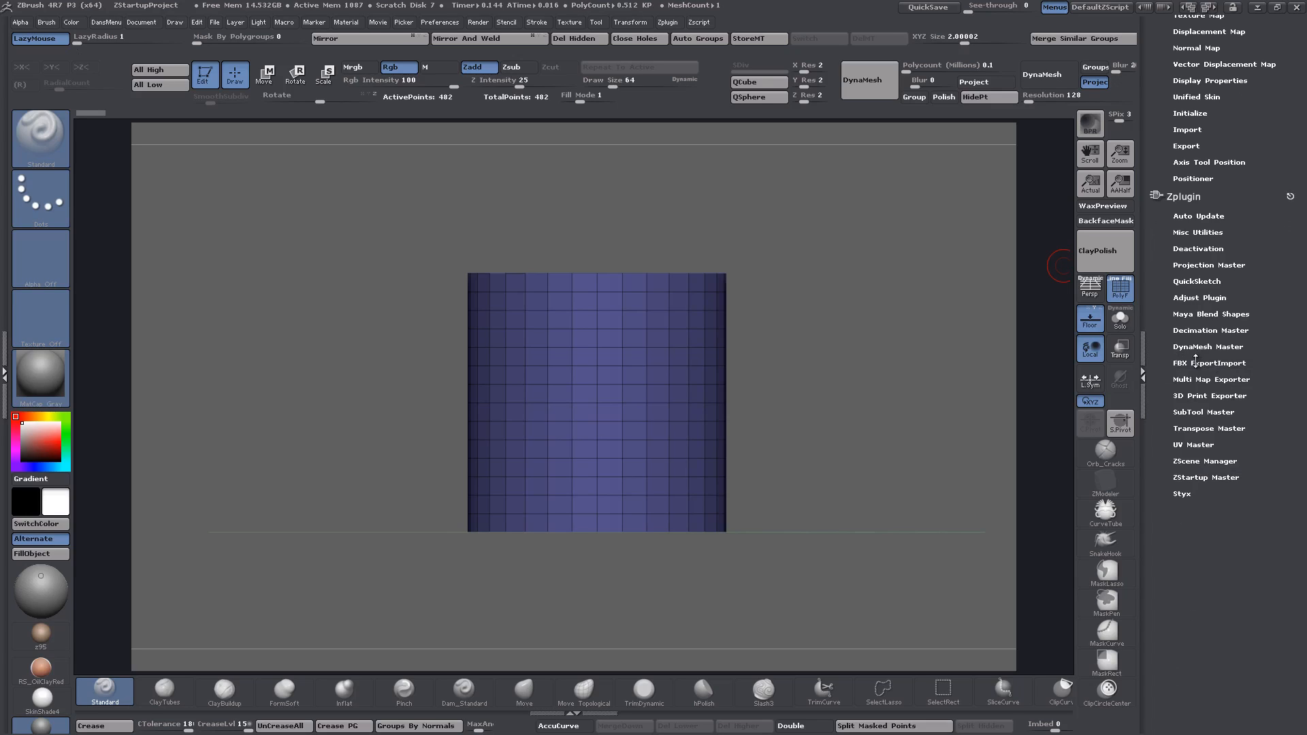
pyautogui.moveTo(1163, 259); pyautogui.dragTo(1170, 311)
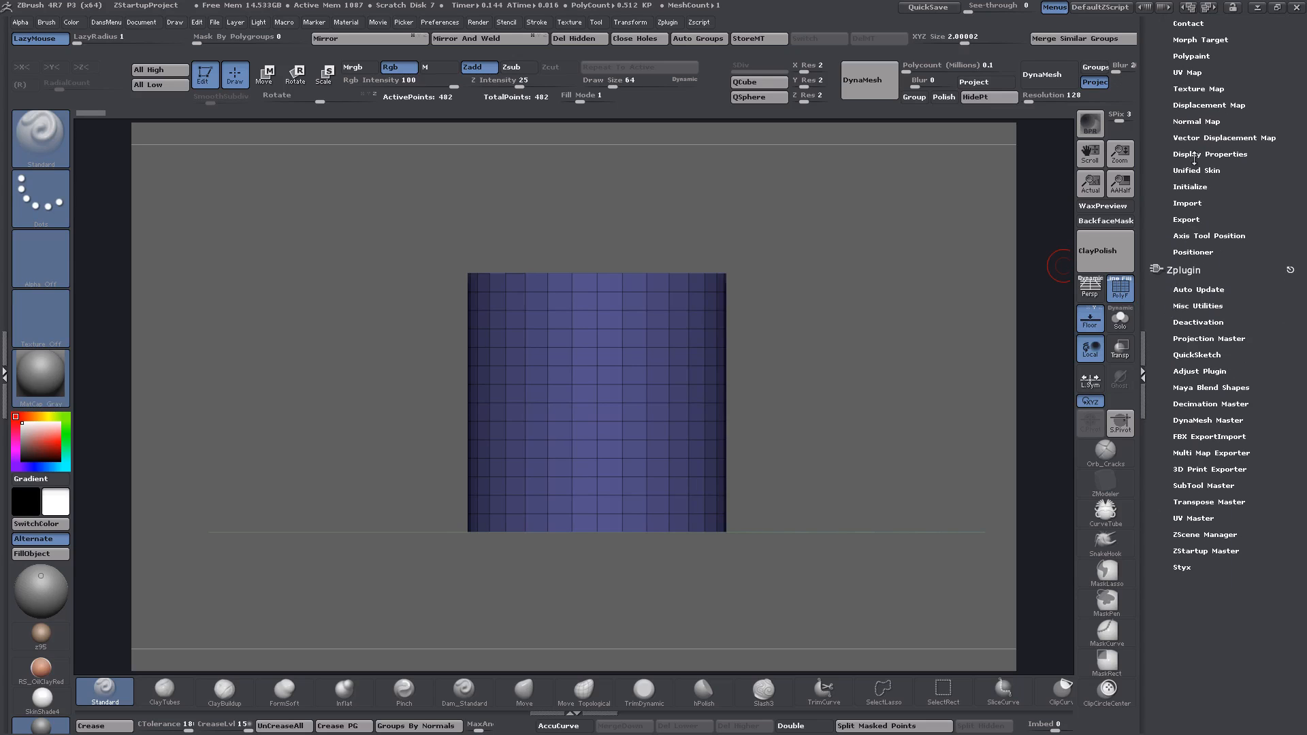
pyautogui.click(1184, 202)
pyautogui.moveTo(1158, 204); pyautogui.dragTo(1166, 288)
pyautogui.click(1186, 187)
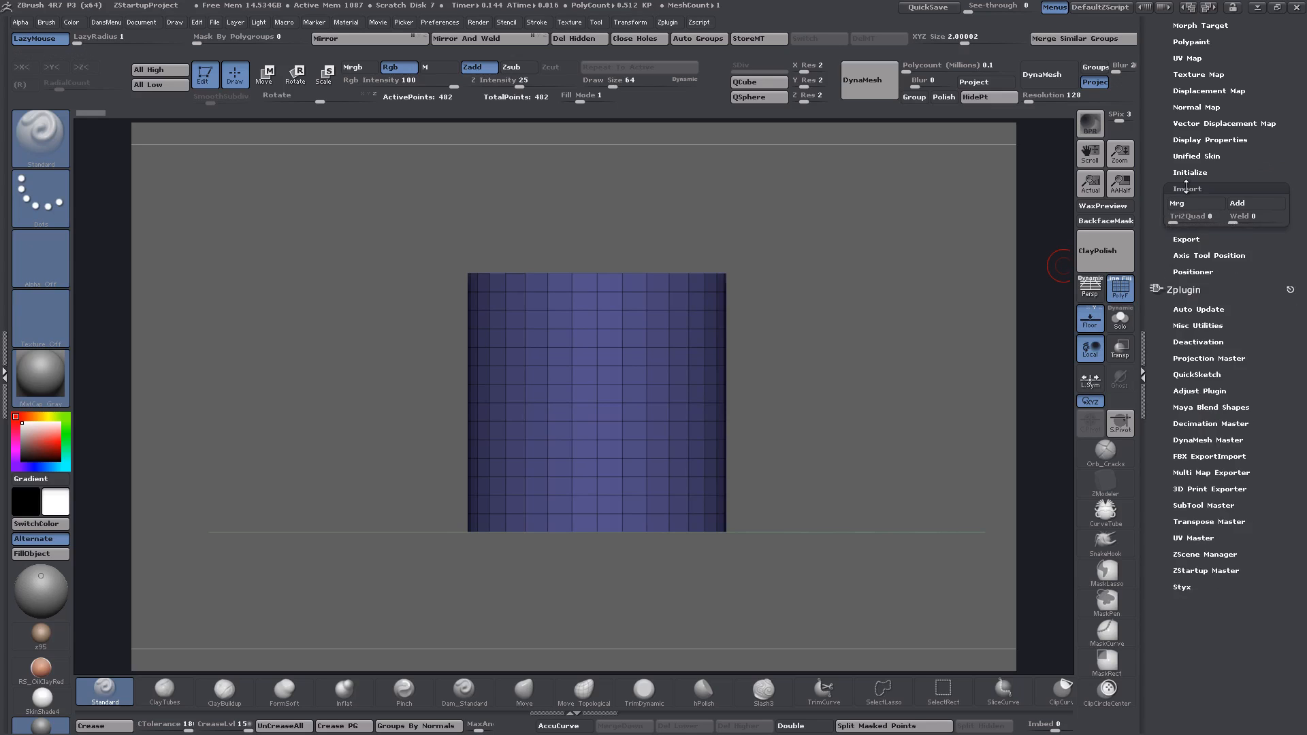
pyautogui.click(1187, 206)
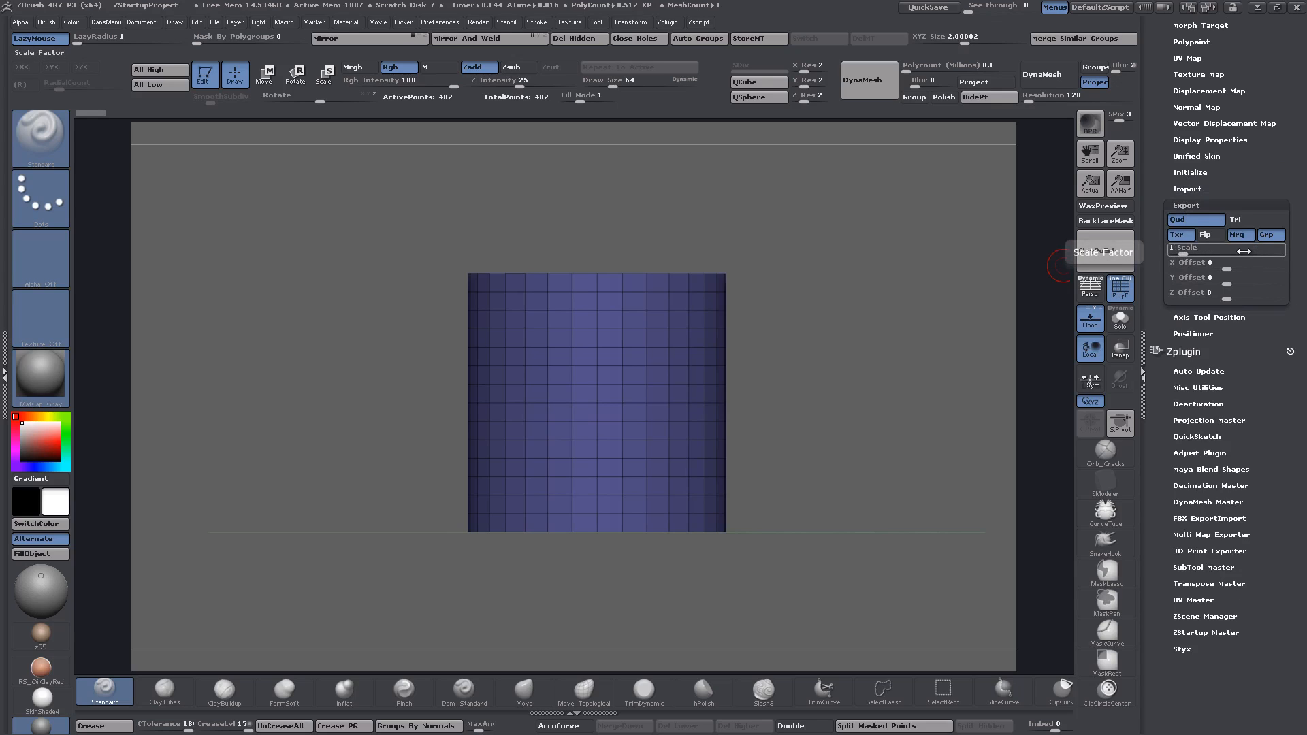
pyautogui.moveTo(1155, 281); pyautogui.dragTo(1155, 329)
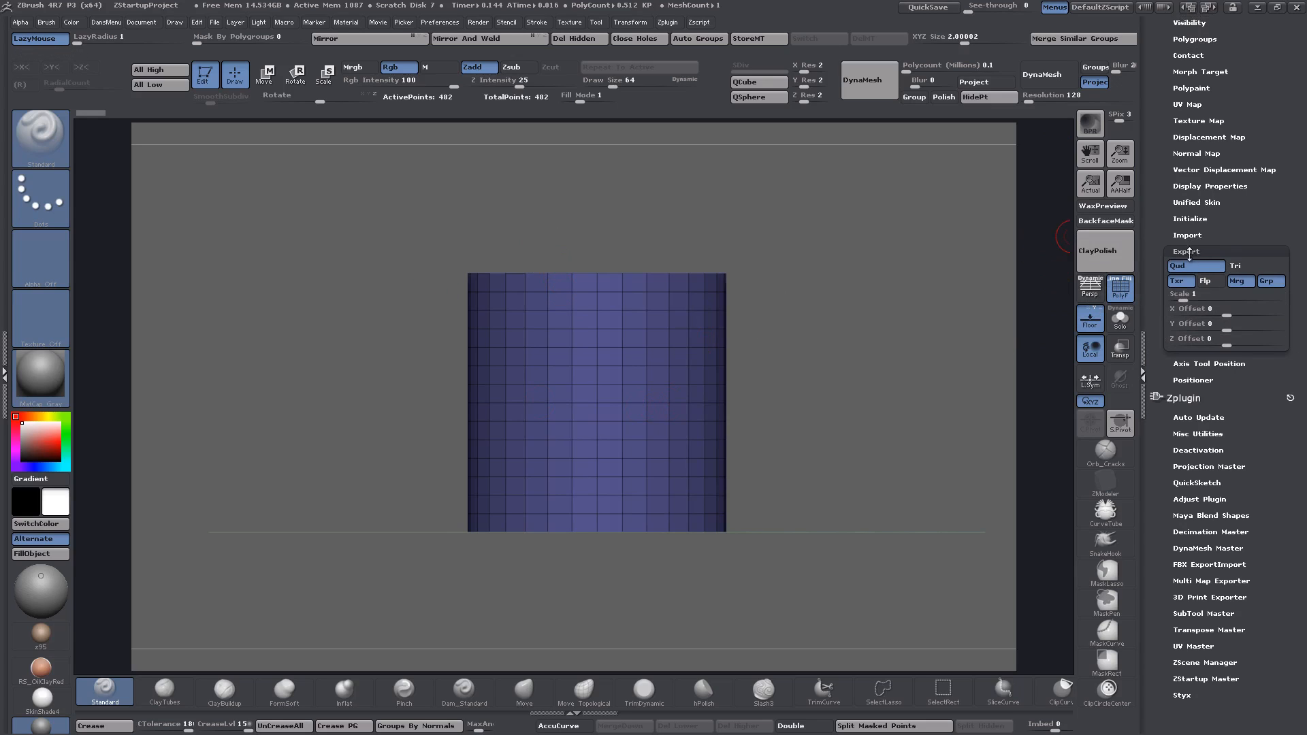
pyautogui.click(1191, 250)
pyautogui.moveTo(1154, 220); pyautogui.dragTo(1163, 295)
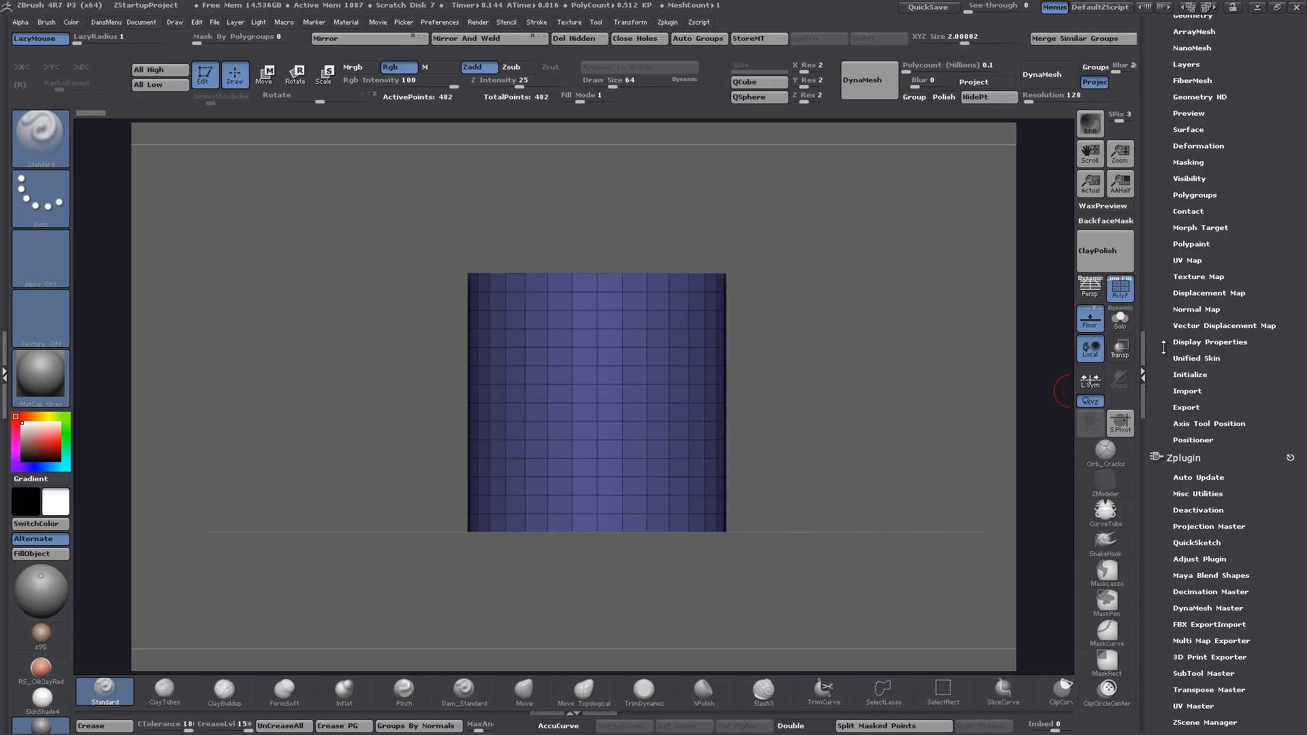
# - Open the Styx plugin and review its import and export commands
pyautogui.moveTo(1163, 348)
pyautogui.mouseDown()
pyautogui.moveTo(1161, 364)
pyautogui.moveTo(1163, 339)
pyautogui.mouseUp()
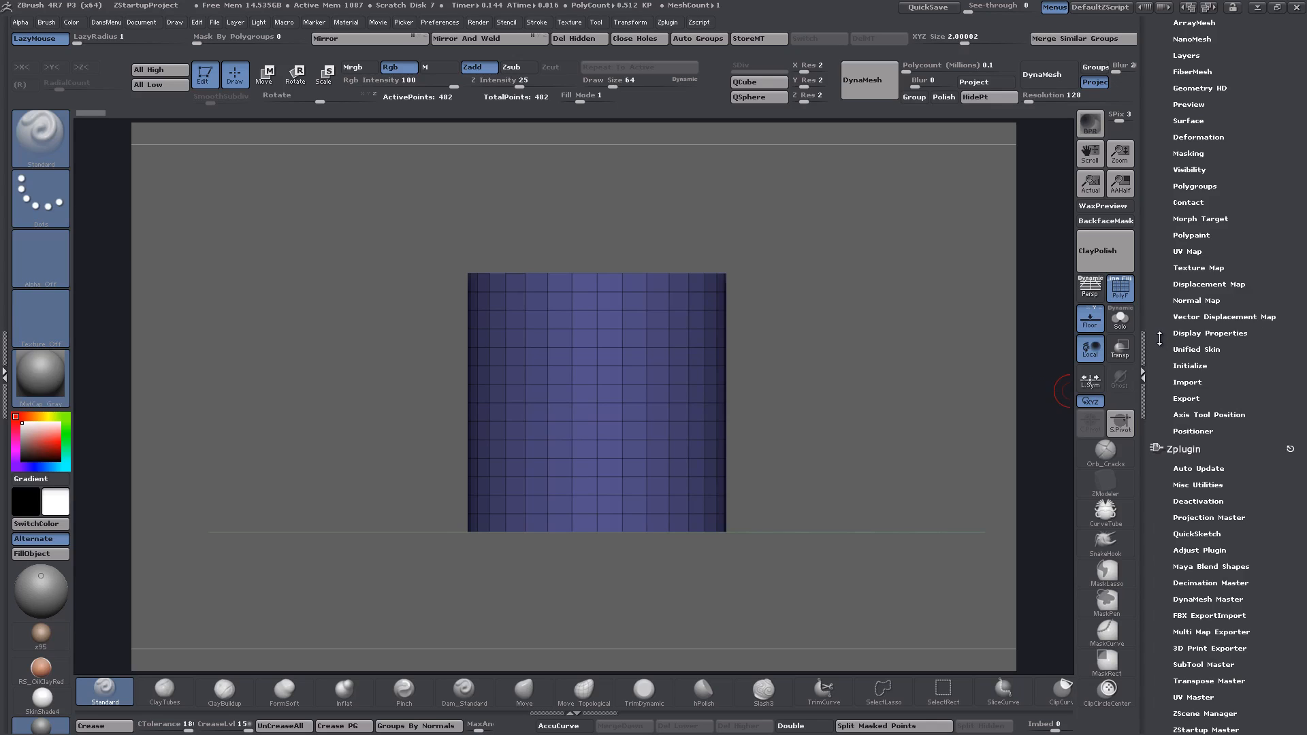
pyautogui.scroll(-5, 1159, 340)
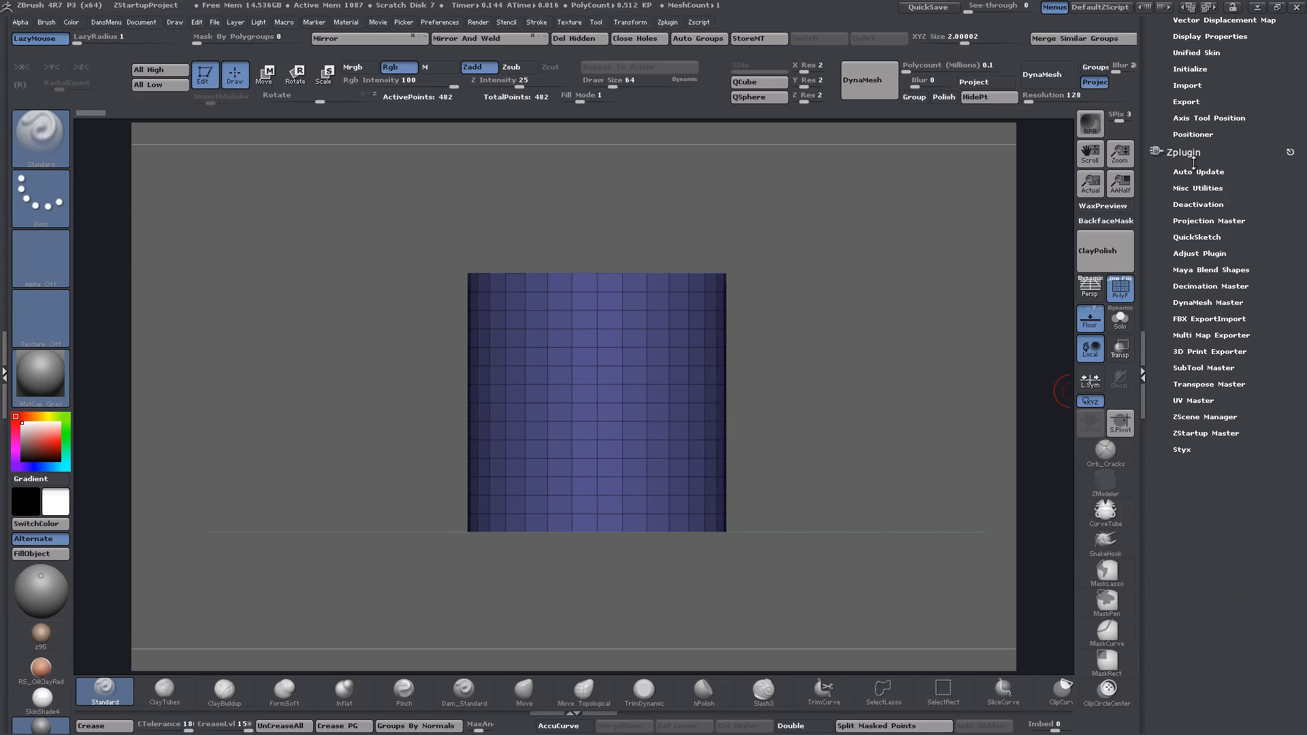
pyautogui.click(1182, 448)
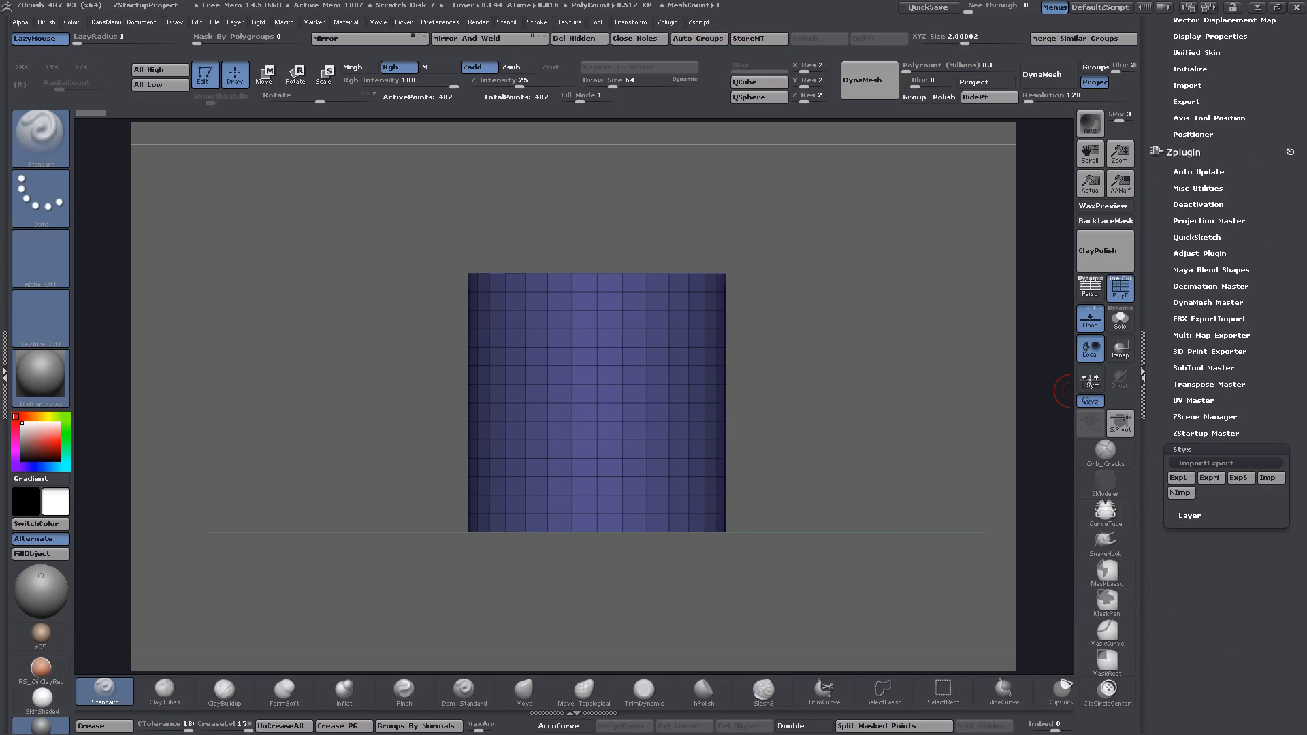
pyautogui.moveTo(1157, 464); pyautogui.dragTo(1157, 477)
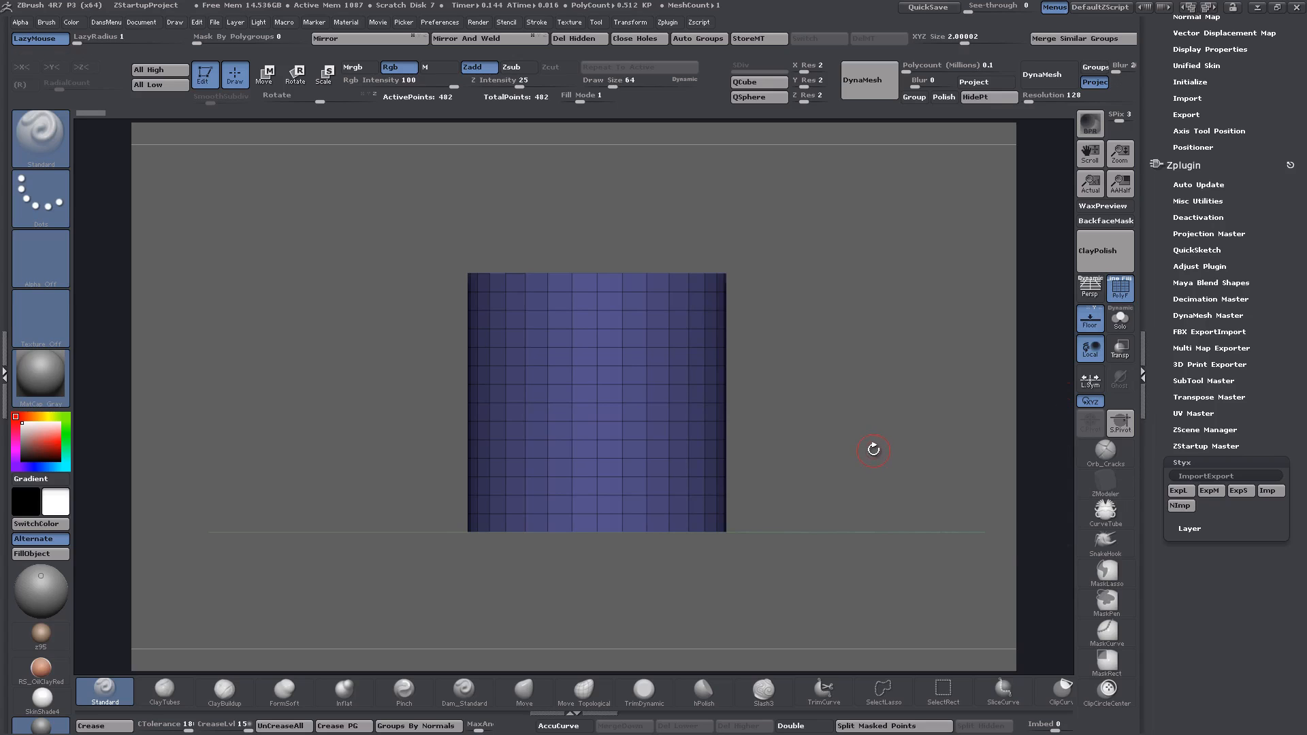
pyautogui.moveTo(826, 468)
pyautogui.keyDown('alt'); pyautogui.mouseDown()
pyautogui.moveTo(826, 444)
pyautogui.moveTo(832, 455)
pyautogui.mouseUp(); pyautogui.keyUp('alt')
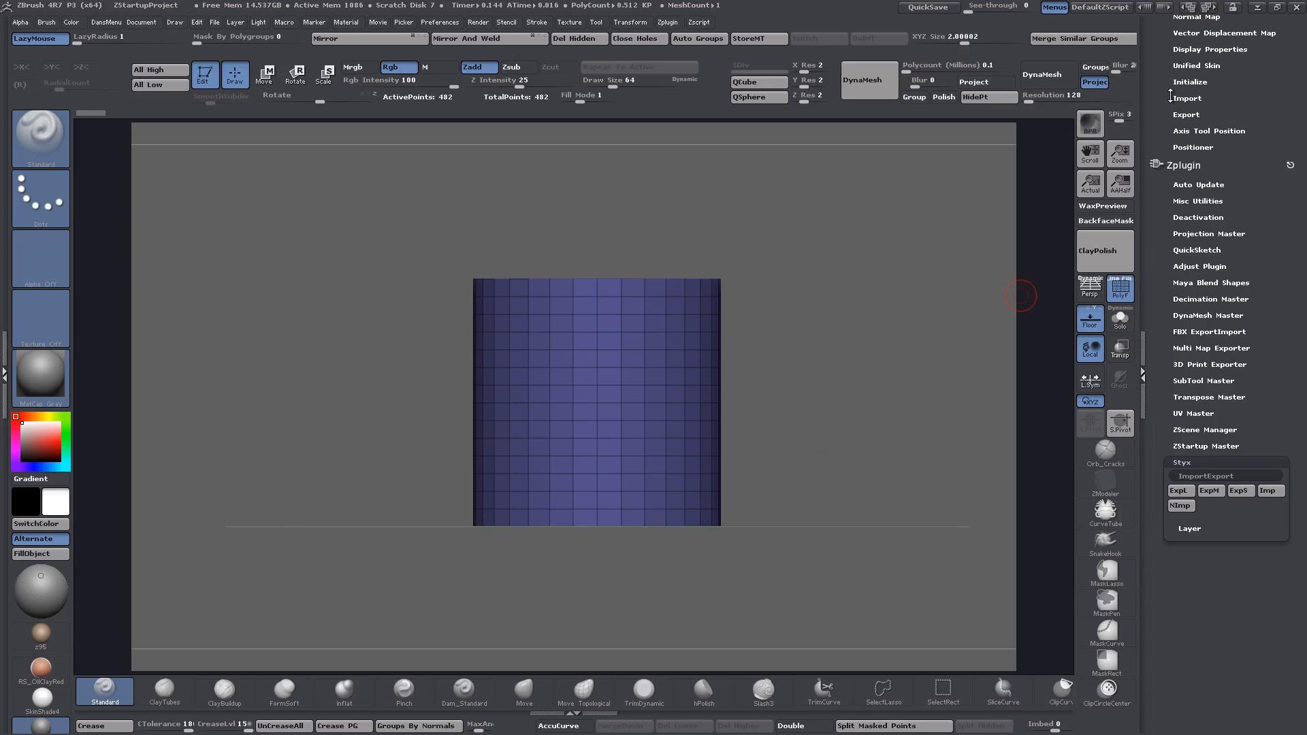
pyautogui.moveTo(1172, 96); pyautogui.dragTo(1180, 279)
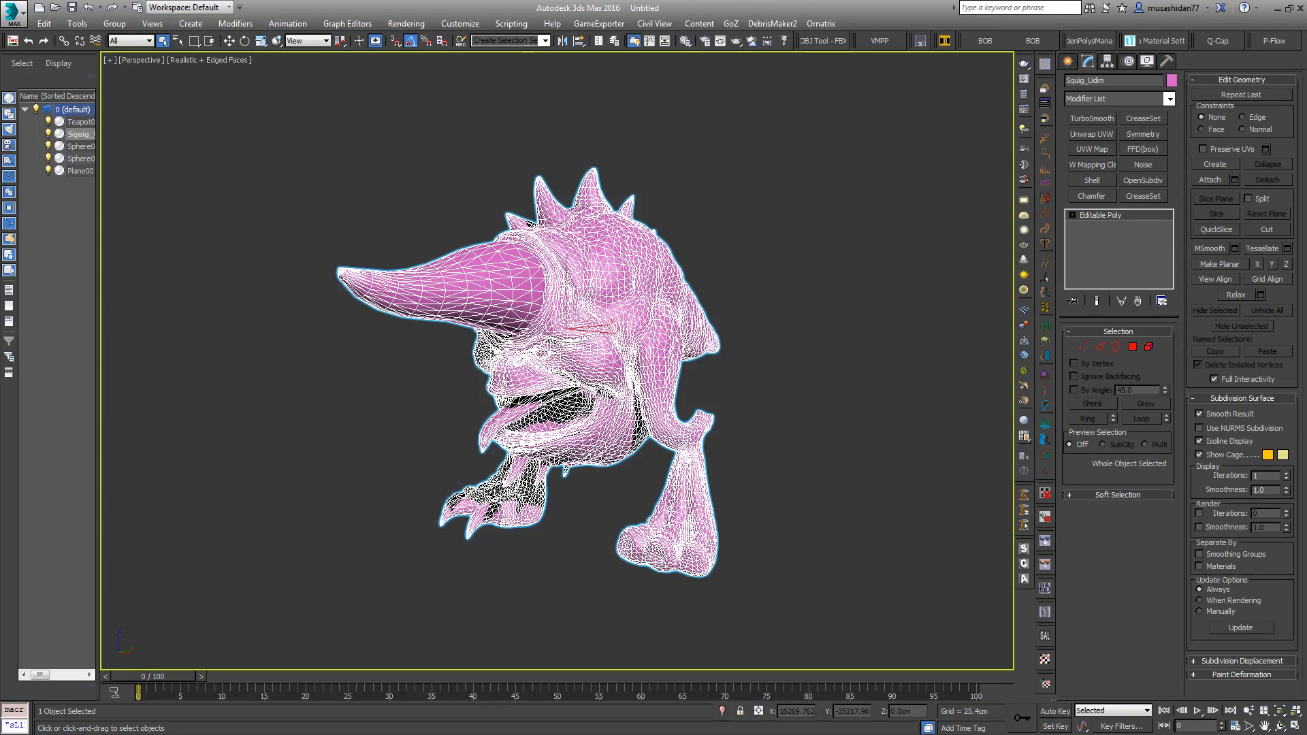
# - Empty the 3ds Max scene by deleting the creature mesh and all remaining objects, and reset the view to the grid
pyautogui.moveTo(786, 378); pyautogui.dragTo(765, 384, button='middle')
pyautogui.press('Delete')
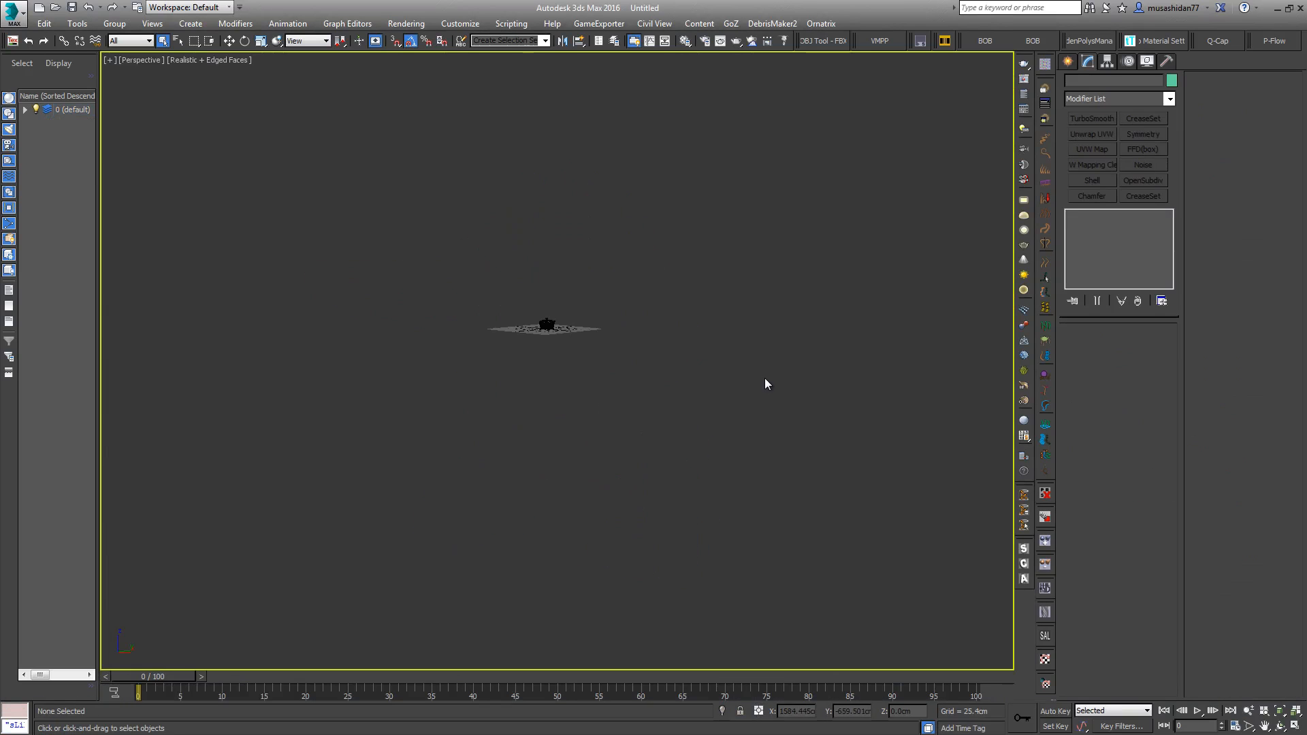
pyautogui.moveTo(467, 275); pyautogui.dragTo(679, 450)
pyautogui.press('Delete')
pyautogui.press('z')
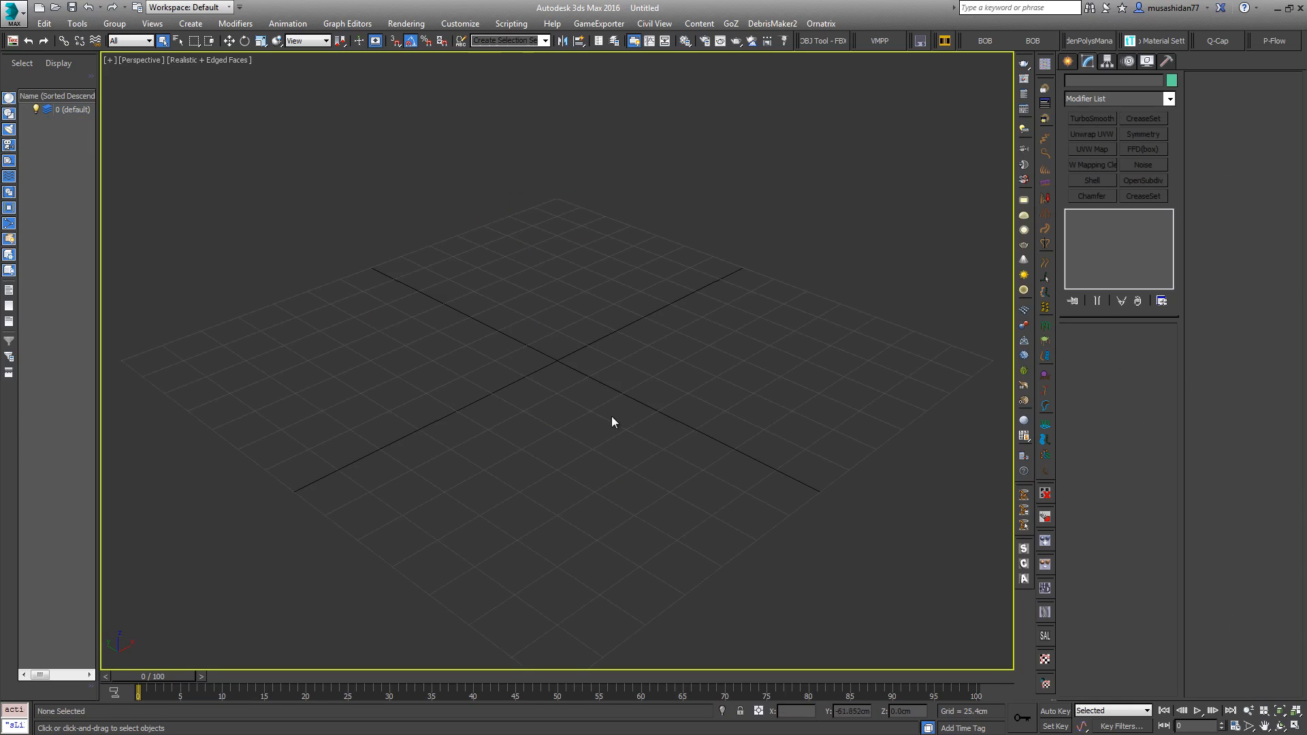
pyautogui.moveTo(575, 429); pyautogui.dragTo(589, 388, button='middle')
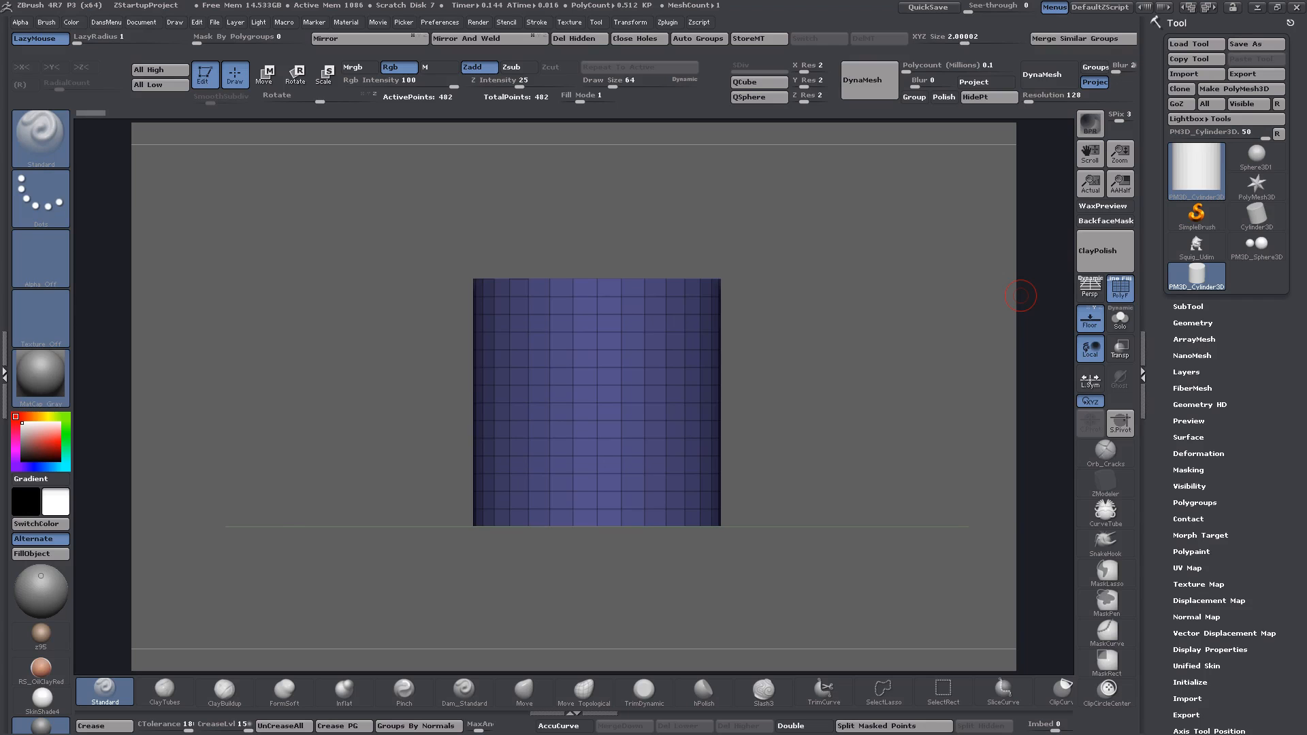
# - Return to ZBrush and send the cylinder to 3ds Max with GoZ
pyautogui.click(1177, 103)
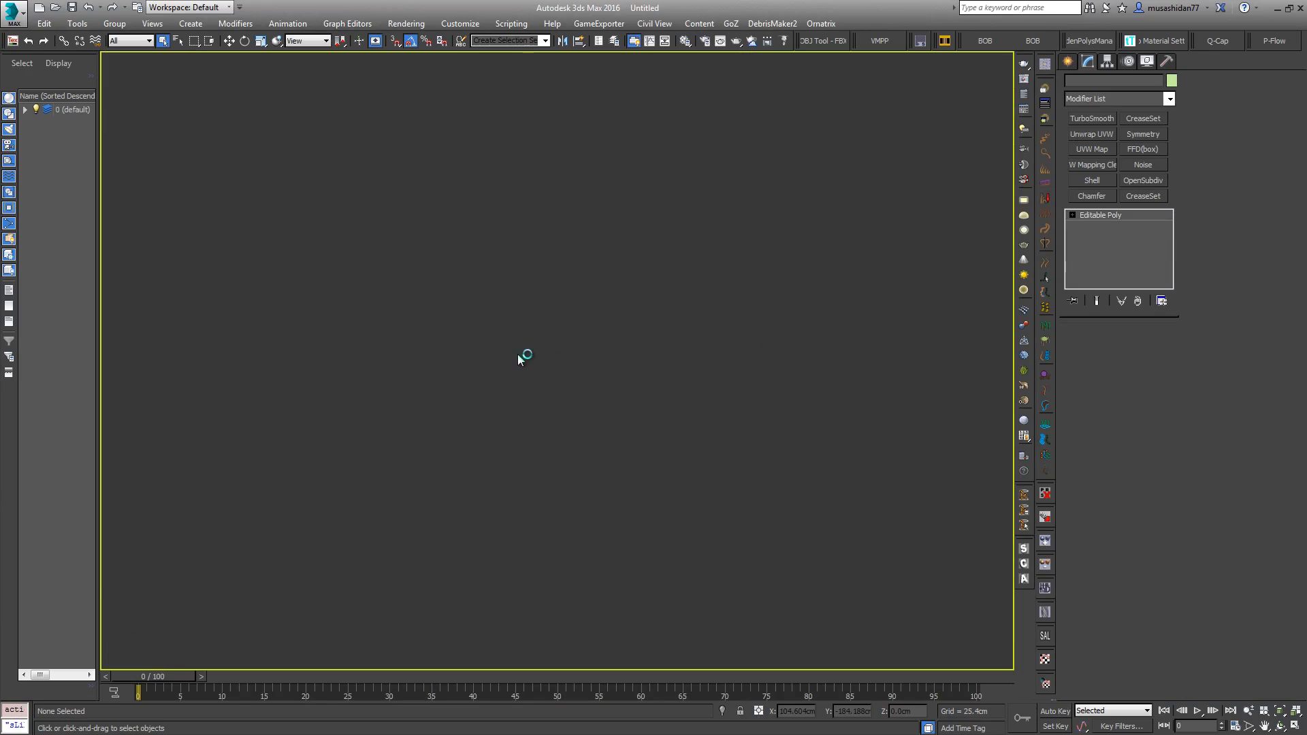
pyautogui.moveTo(814, 585); pyautogui.dragTo(752, 510, button='middle')
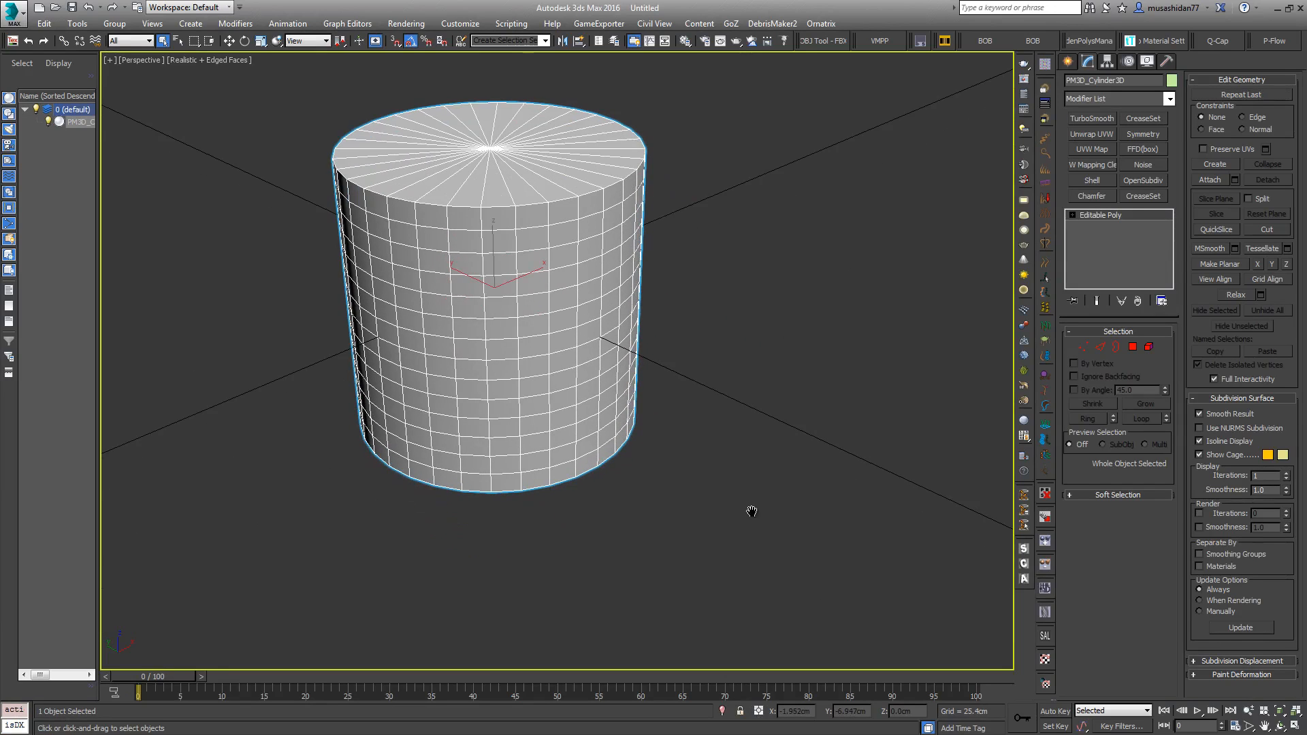
pyautogui.scroll(-4, 696, 393)
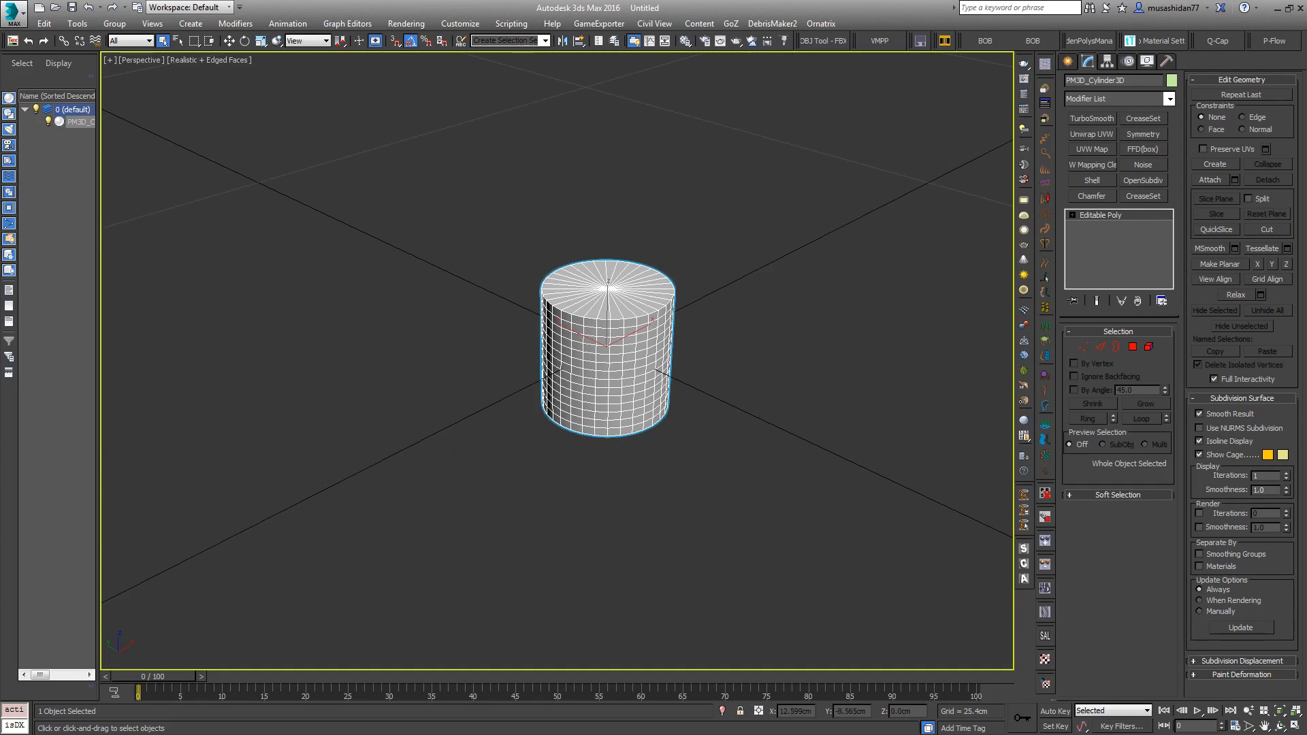
# - Compare the cylinder in ZBrush with its transferred copy in 3ds Max, judging its size against the scene grid
pyautogui.hotkey('alt', 'Tab')
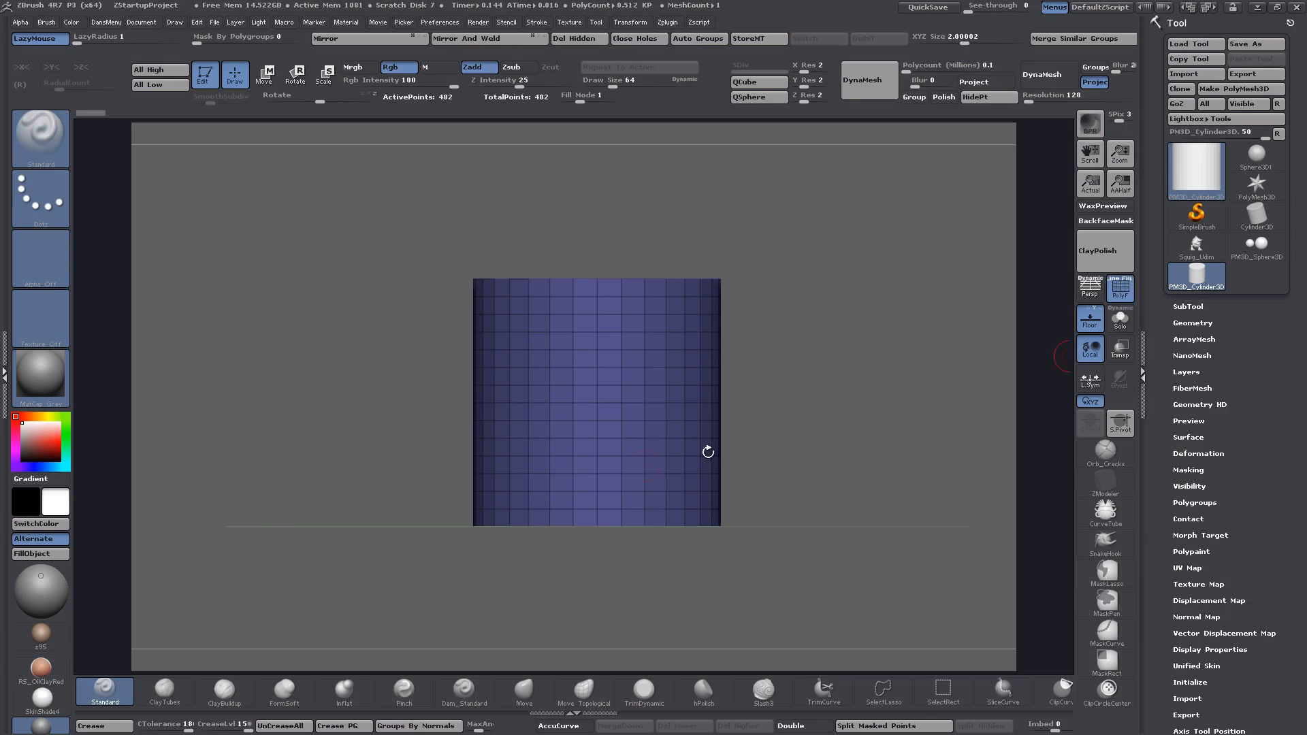
pyautogui.moveTo(804, 448)
pyautogui.mouseDown()
pyautogui.moveTo(804, 470)
pyautogui.moveTo(808, 456)
pyautogui.mouseUp()
pyautogui.hotkey('alt', 'Tab')
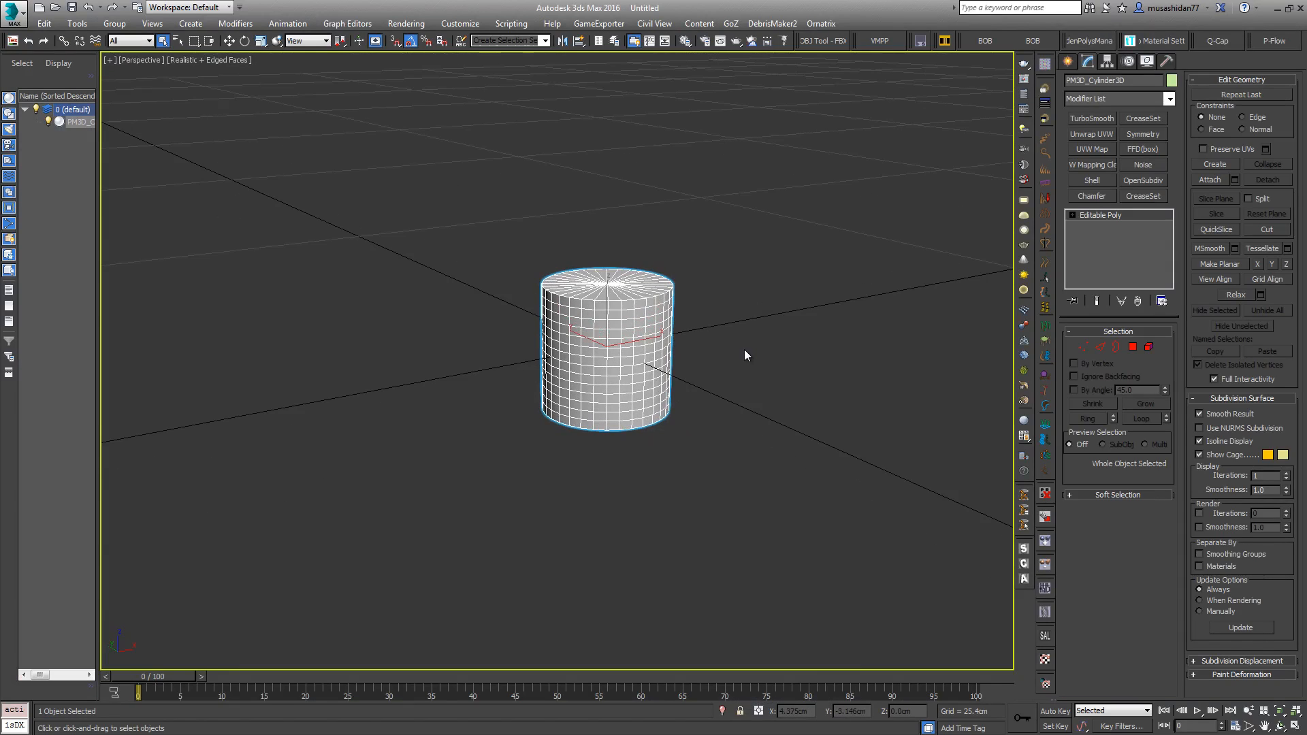
pyautogui.scroll(-5, 745, 349)
pyautogui.scroll(-6, 744, 350)
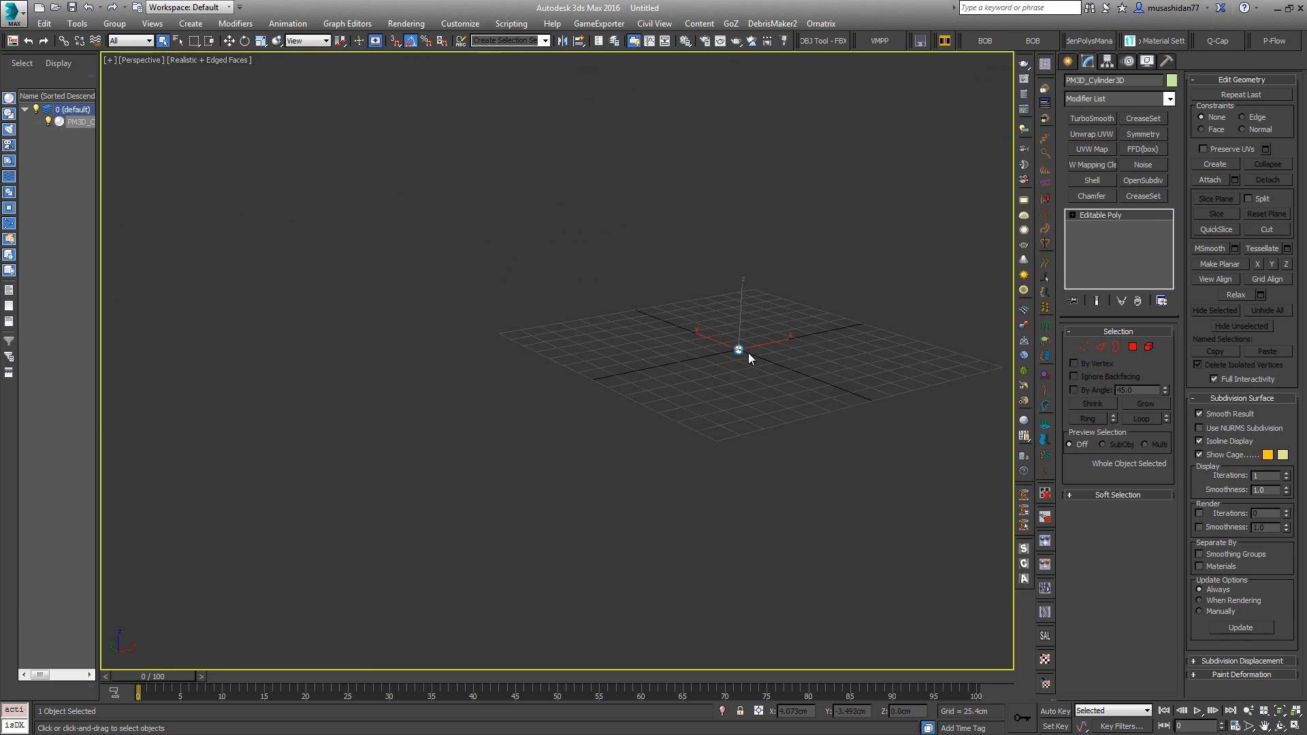
pyautogui.moveTo(749, 353); pyautogui.dragTo(590, 443, button='middle')
pyautogui.scroll(2, 652, 400)
pyautogui.scroll(4, 652, 400)
pyautogui.scroll(3, 600, 362)
pyautogui.scroll(2, 601, 362)
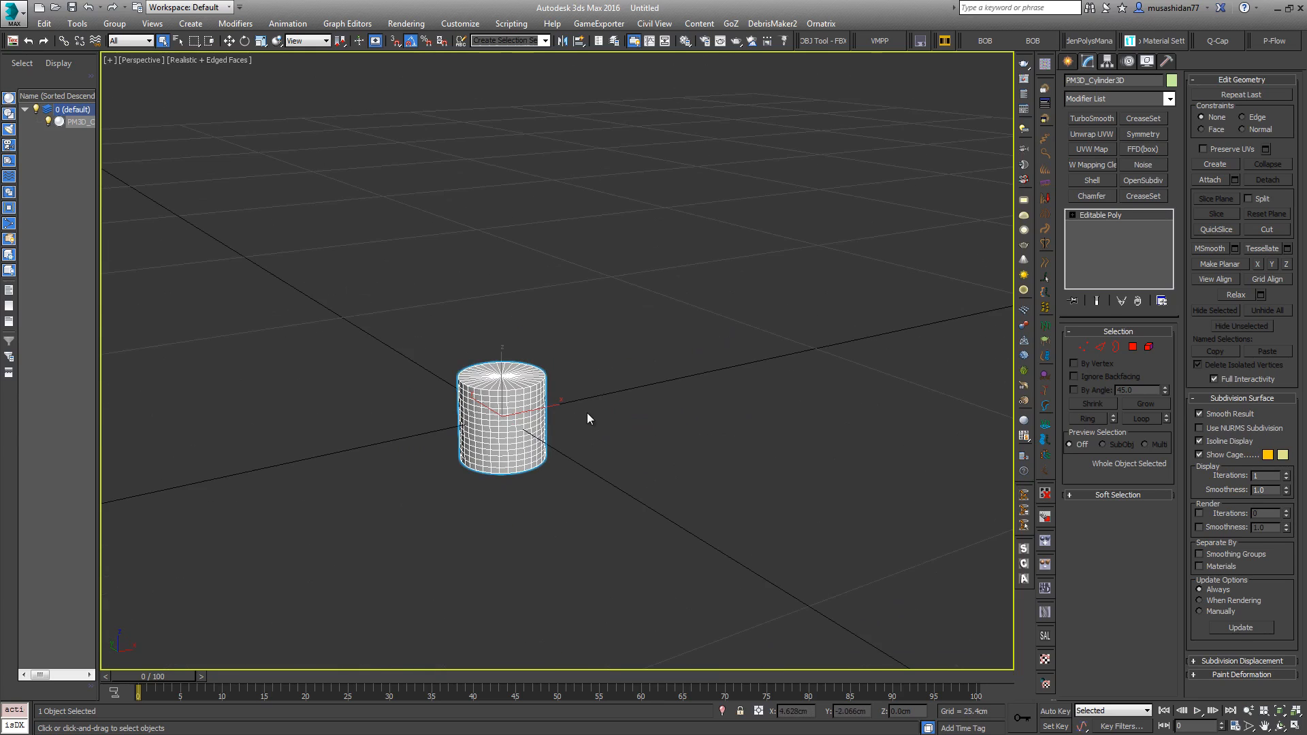
pyautogui.moveTo(462, 525); pyautogui.dragTo(509, 522, button='middle')
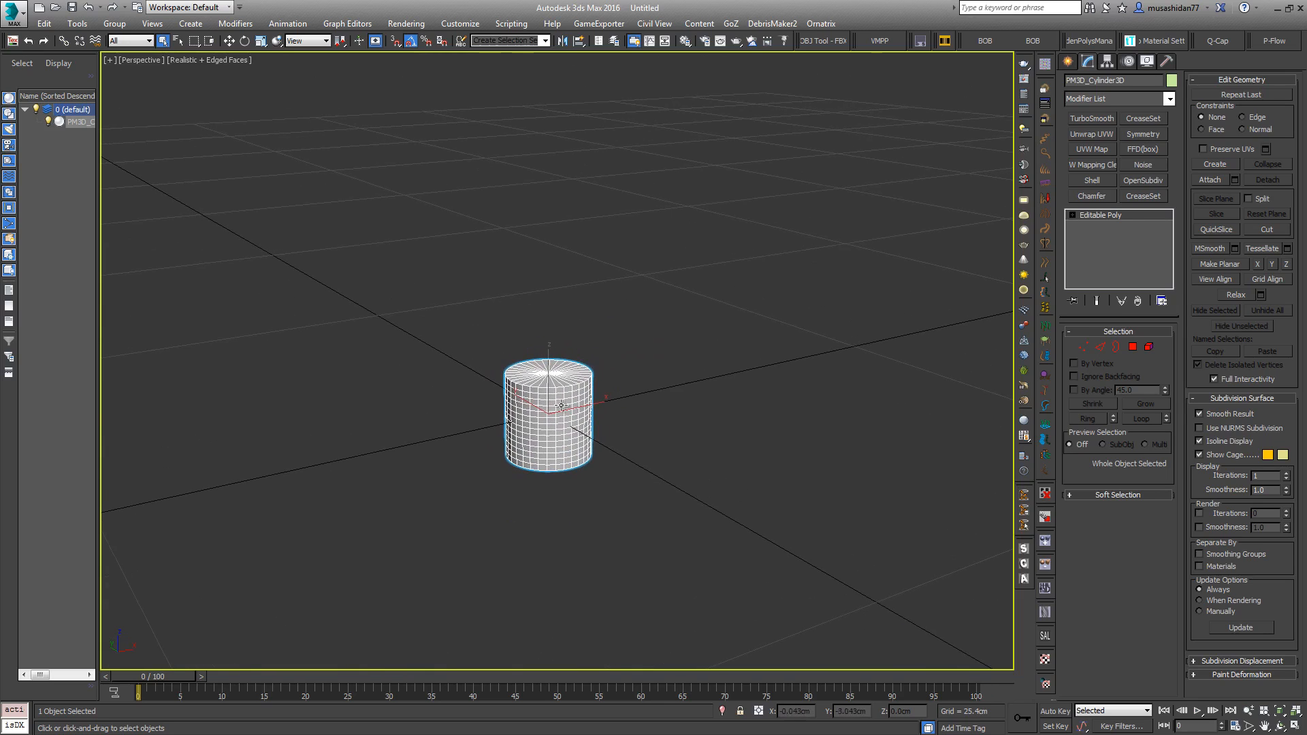
# - Scale the cylinder up uniformly in 3ds Max to about 2056 percent
pyautogui.rightClick(684, 432)
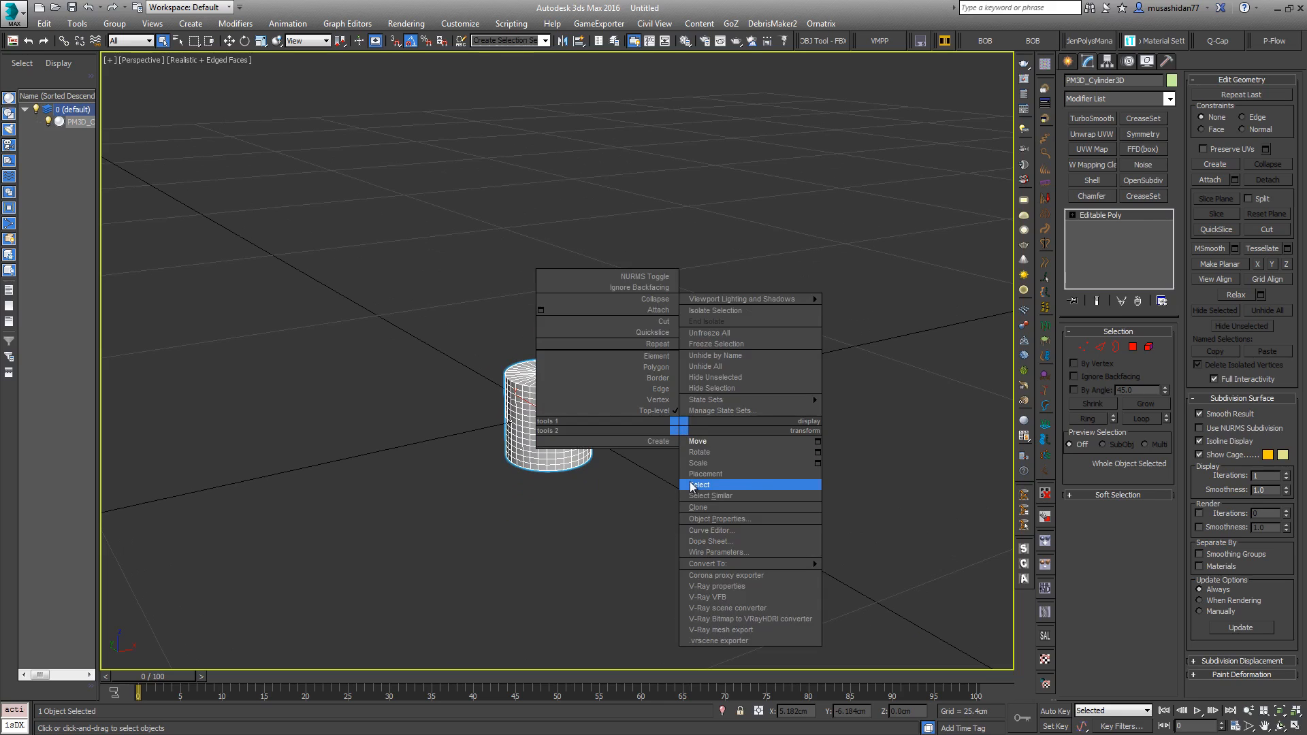
pyautogui.click(695, 469)
pyautogui.moveTo(536, 412); pyautogui.dragTo(726, 273)
pyautogui.hotkey('ctrl', 'z')
pyautogui.moveTo(747, 311); pyautogui.dragTo(618, 445, button='middle')
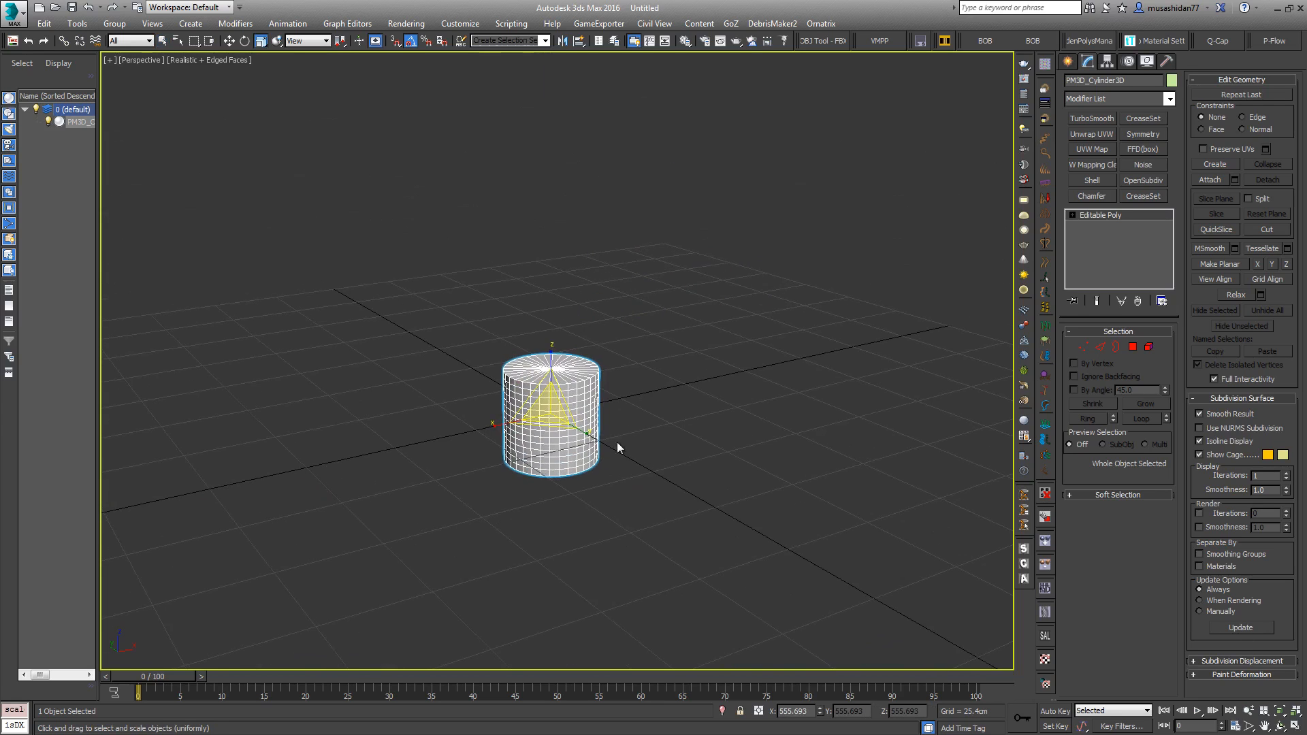
pyautogui.moveTo(549, 408); pyautogui.dragTo(621, 219)
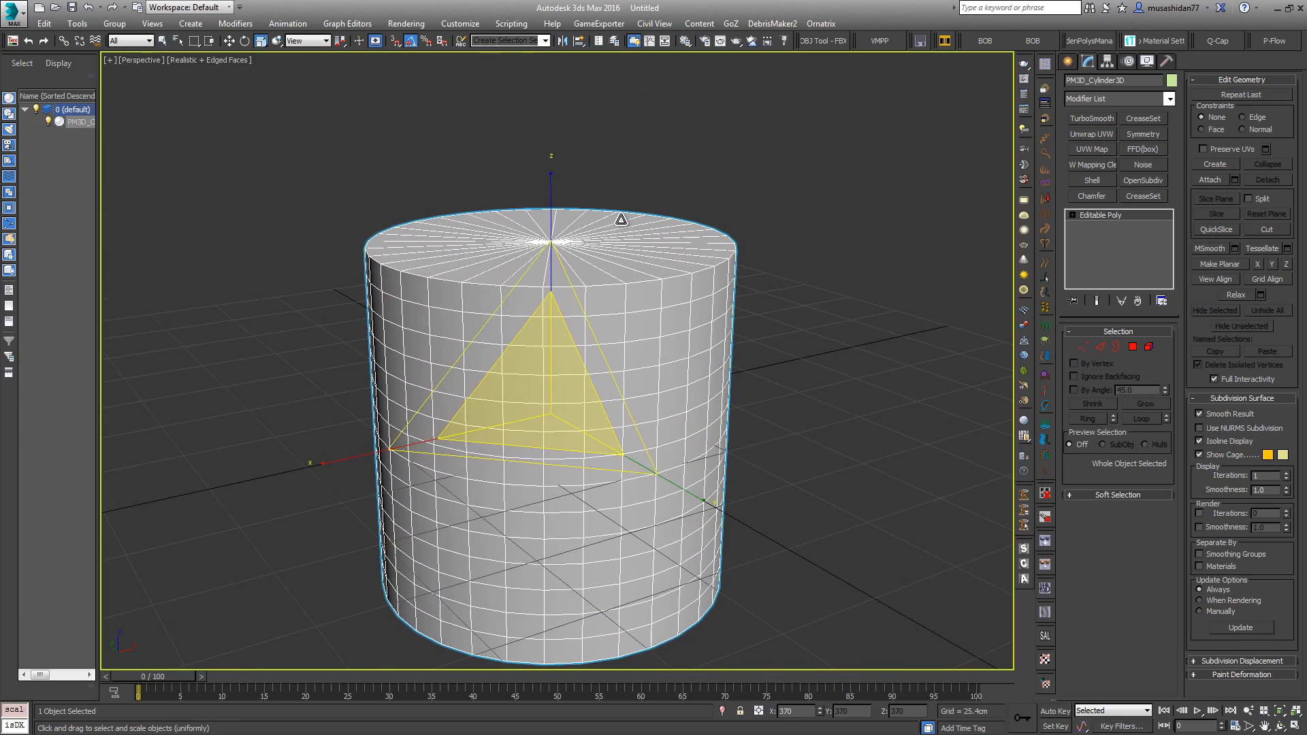
pyautogui.rightClick(625, 392)
pyautogui.click(885, 418)
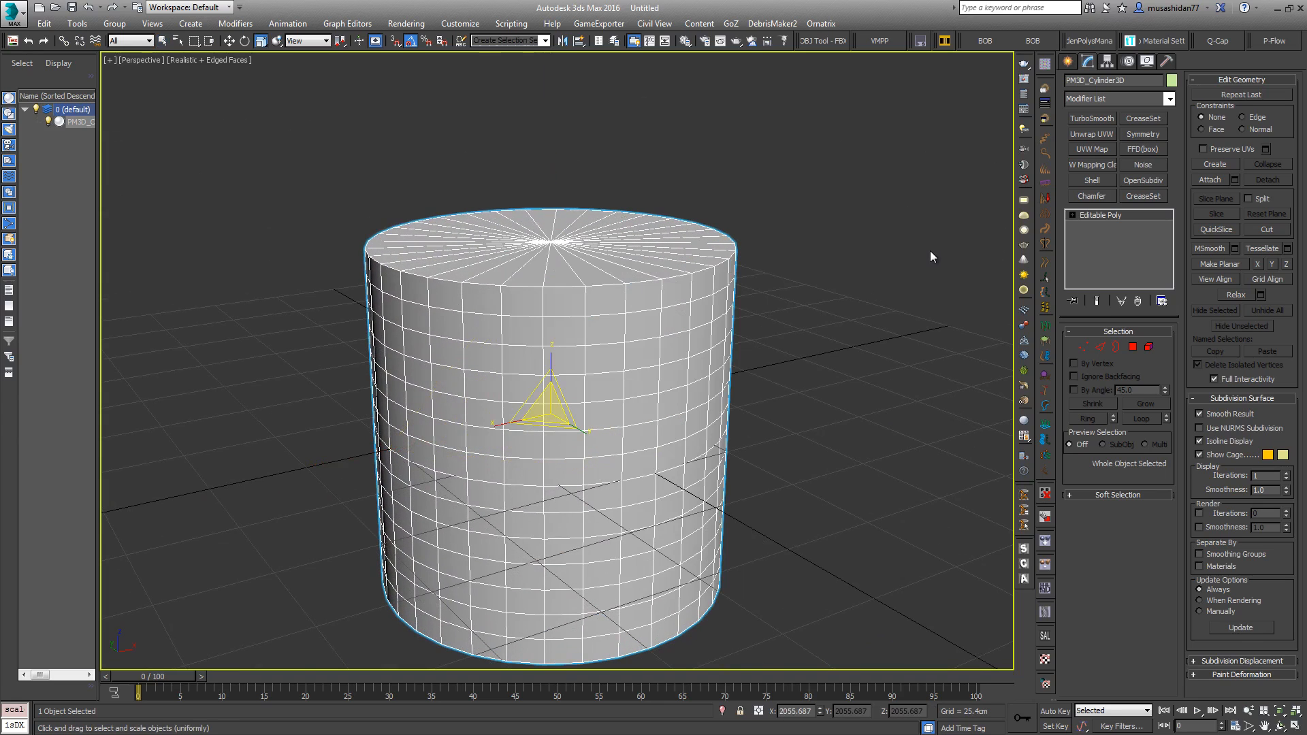
# - Send the enlarged cylinder back to ZBrush with GoZ and raise the brush's Draw Size to 1000 over it
pyautogui.click(731, 23)
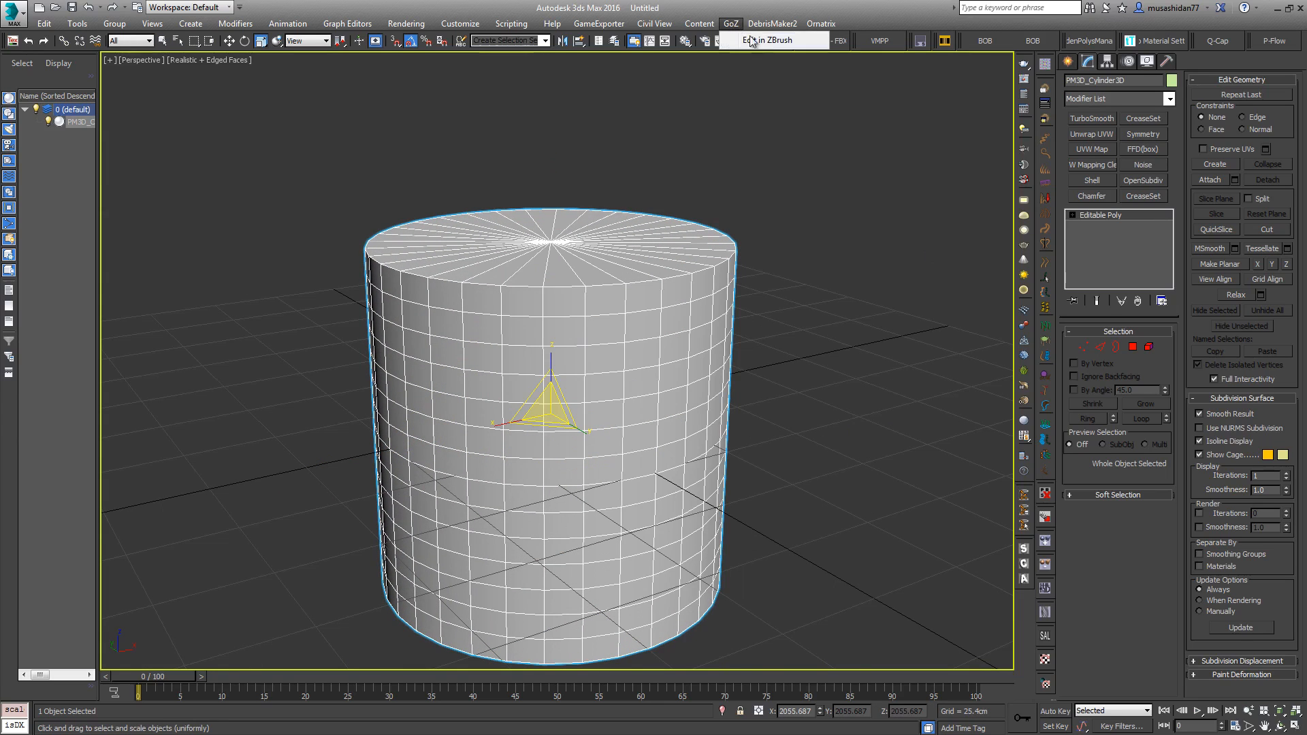
pyautogui.click(773, 41)
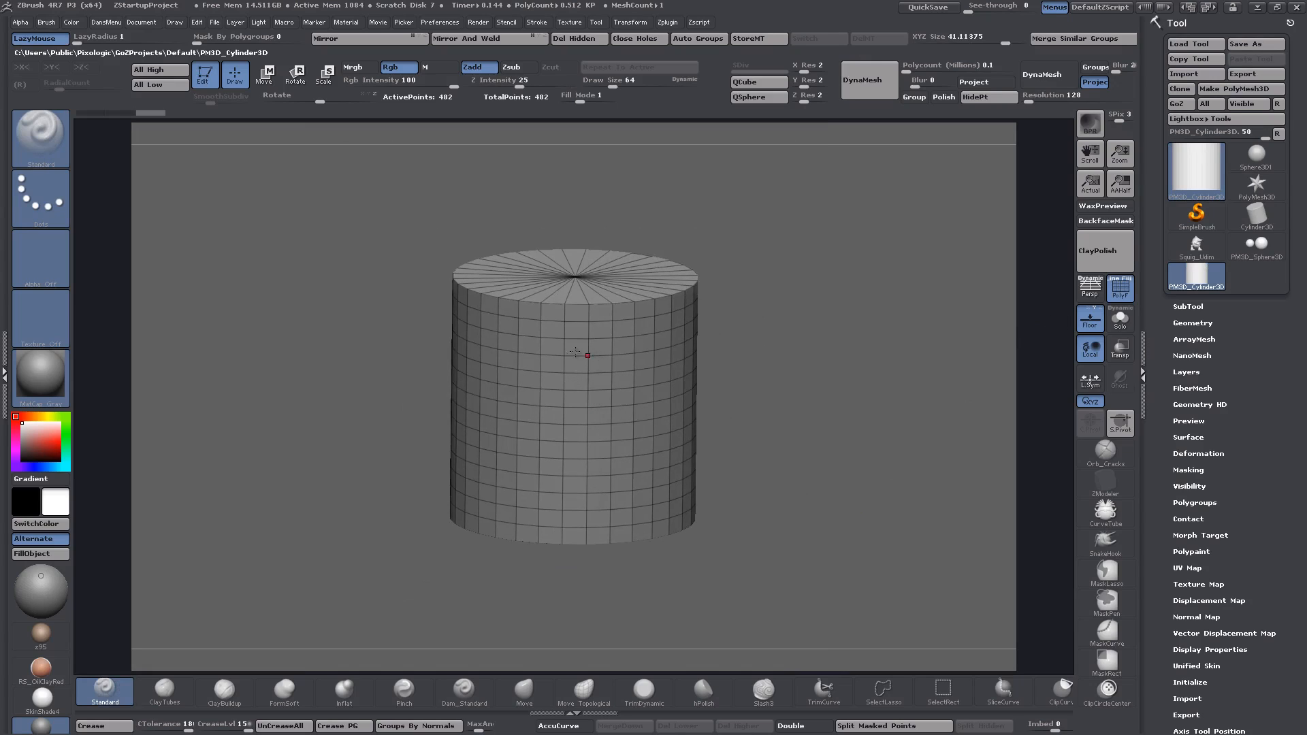
pyautogui.moveTo(596, 86); pyautogui.dragTo(704, 81)
pyautogui.scroll(5, 542, 361)
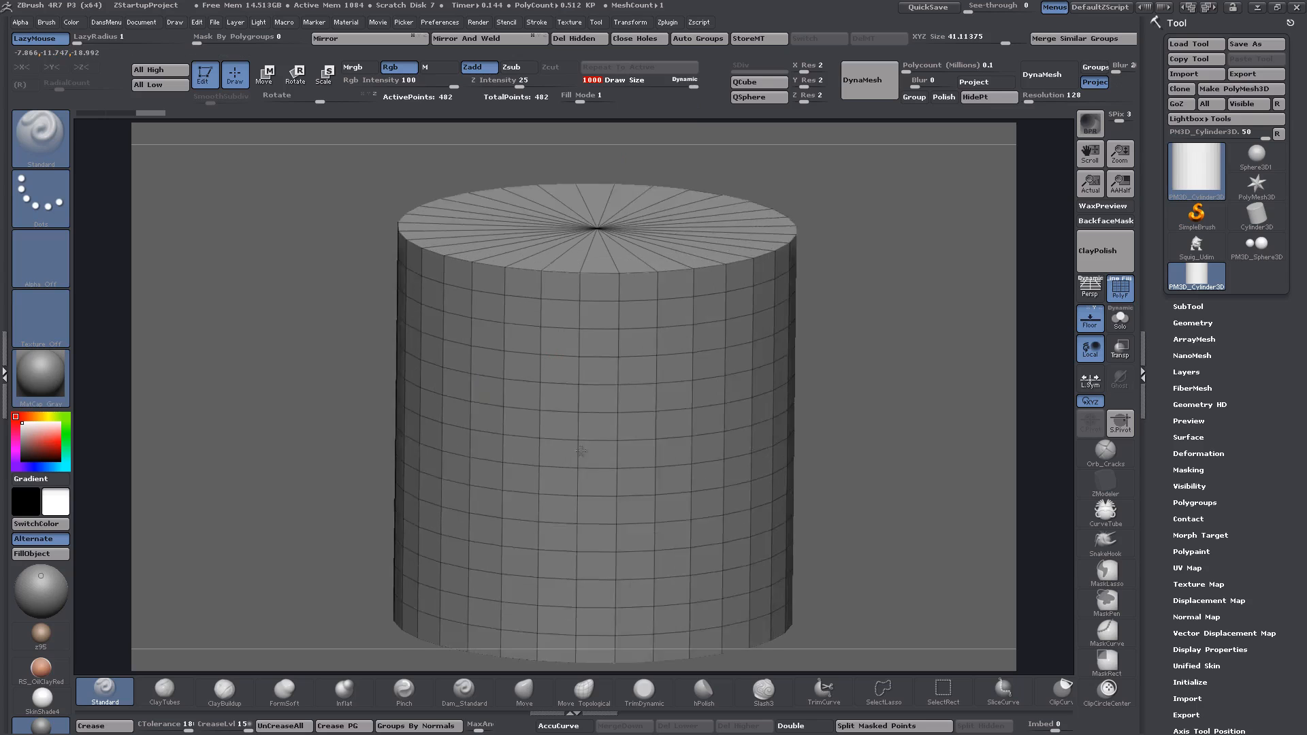
pyautogui.keyDown('ctrl'); pyautogui.moveTo(588, 450); pyautogui.dragTo(510, 349, button='right'); pyautogui.keyUp('ctrl')
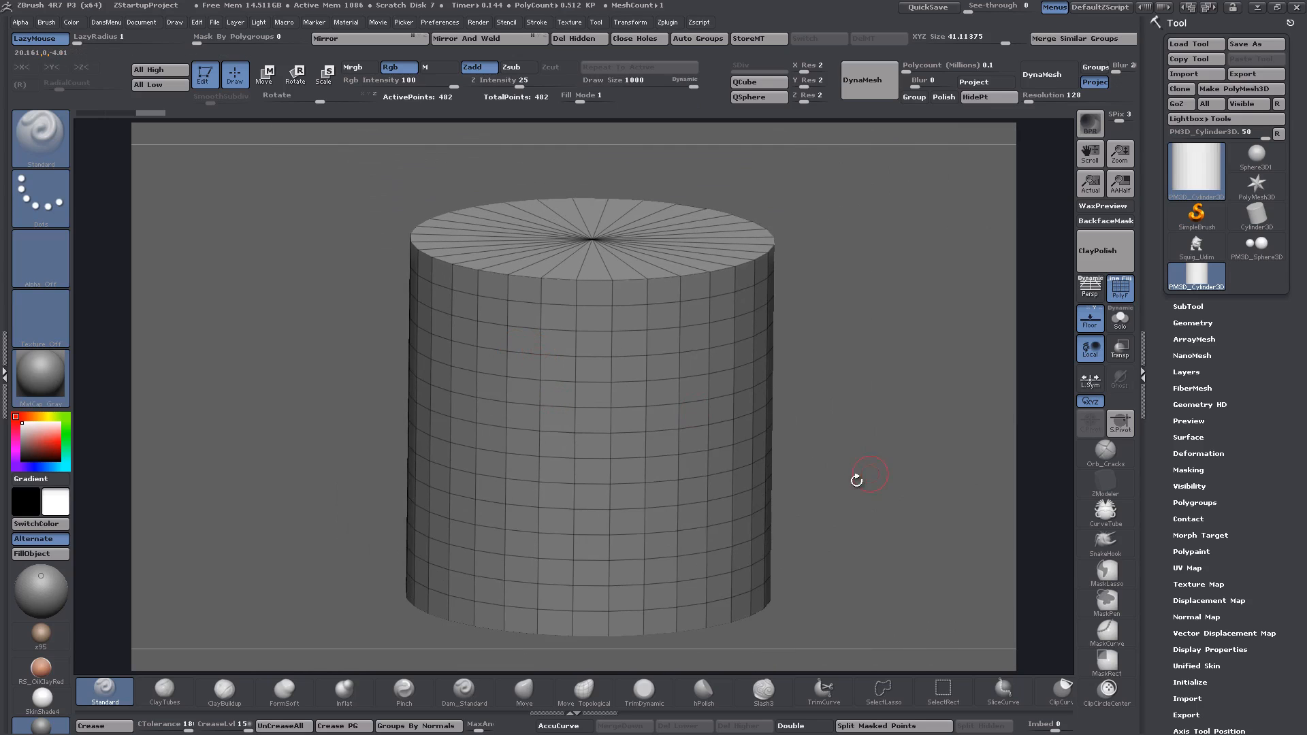
pyautogui.keyDown('ctrl'); pyautogui.moveTo(856, 479); pyautogui.dragTo(688, 362, button='right'); pyautogui.keyUp('ctrl')
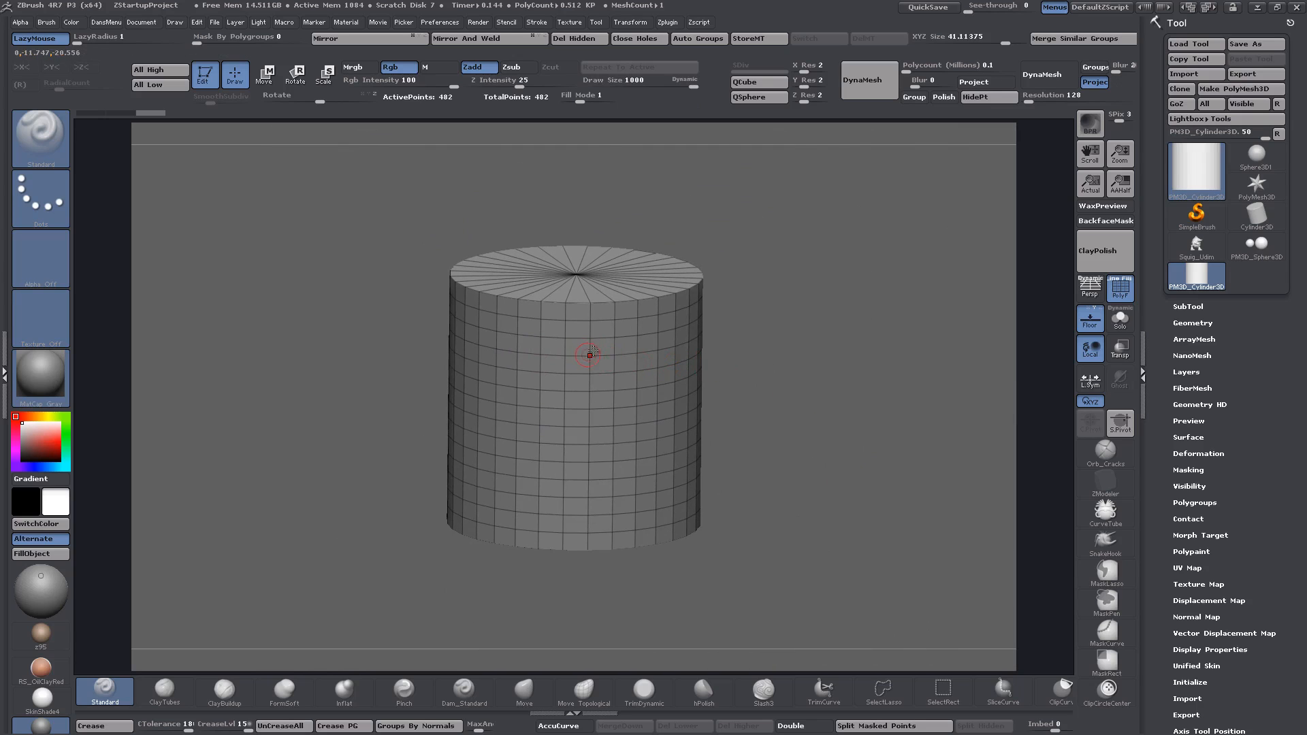
# - Open the cylinder tool's Export settings in ZBrush and check its Scale and X, Y and Z Offset
pyautogui.scroll(-5, 1185, 429)
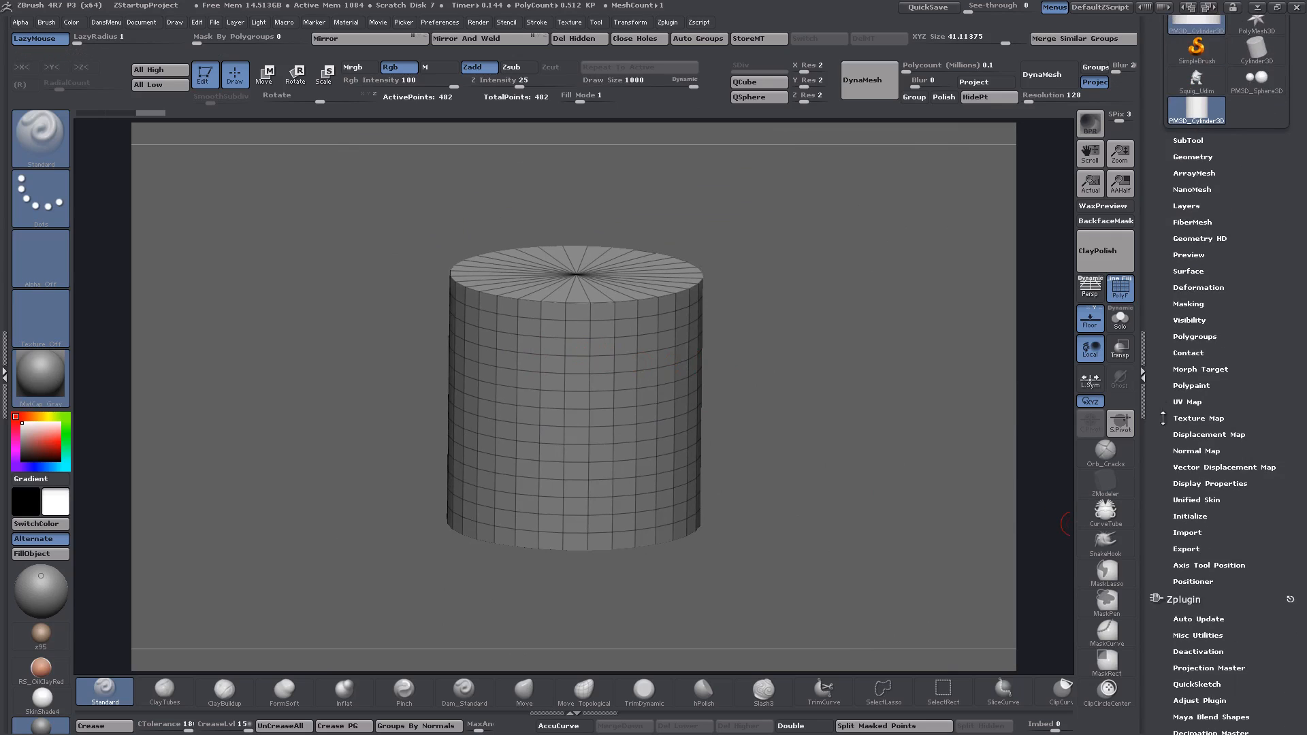
pyautogui.scroll(2, 1165, 450)
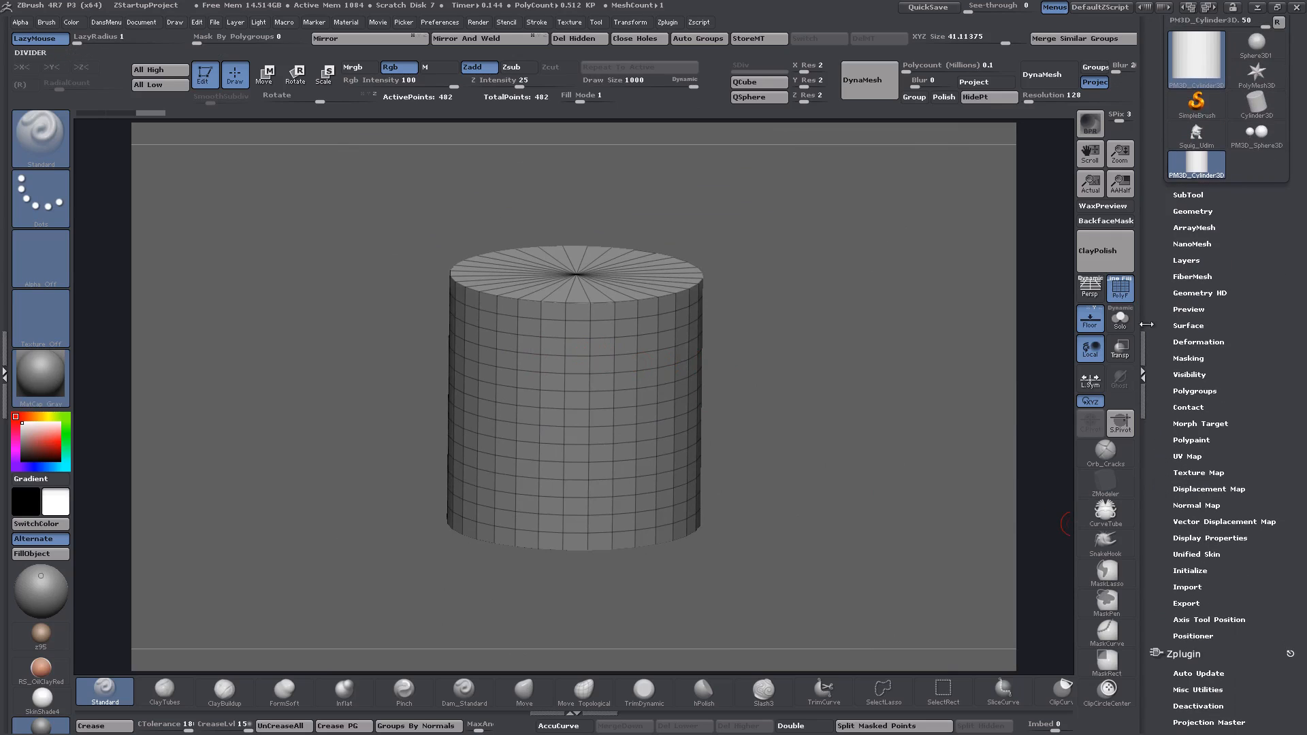
pyautogui.scroll(-5, 1162, 616)
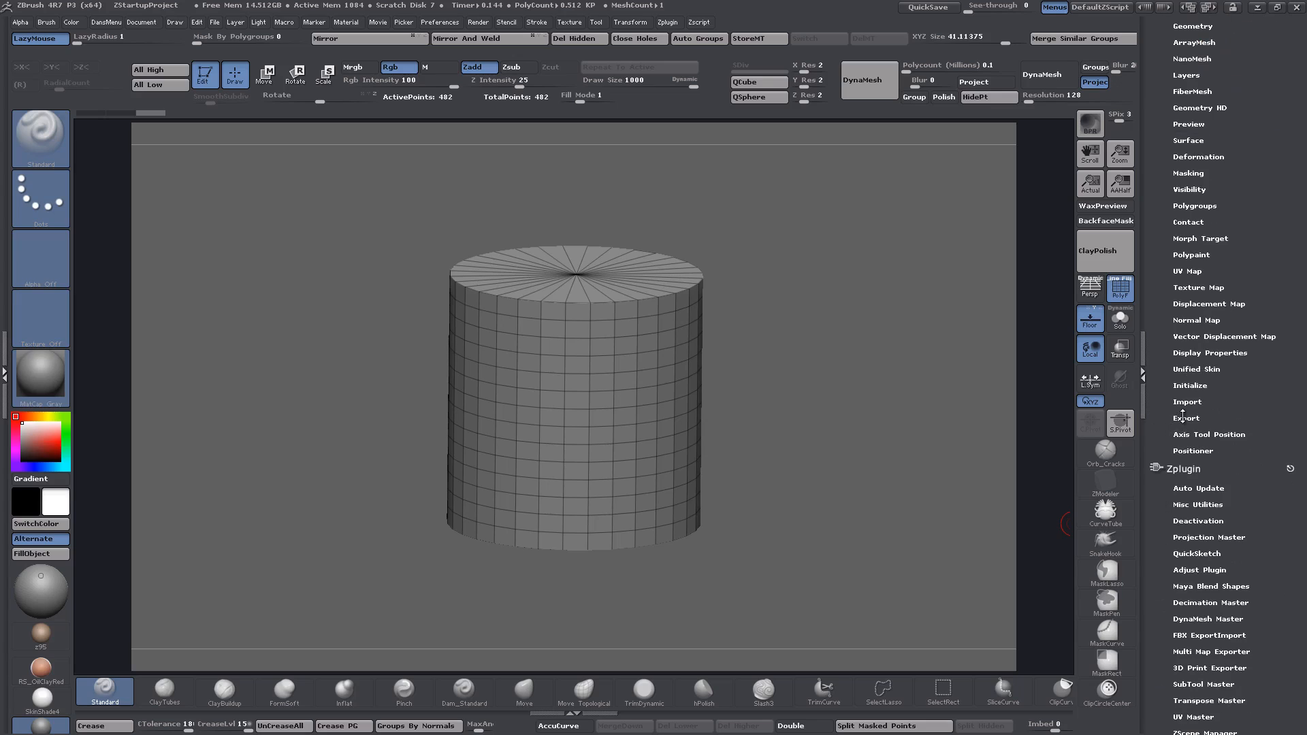
pyautogui.click(1181, 419)
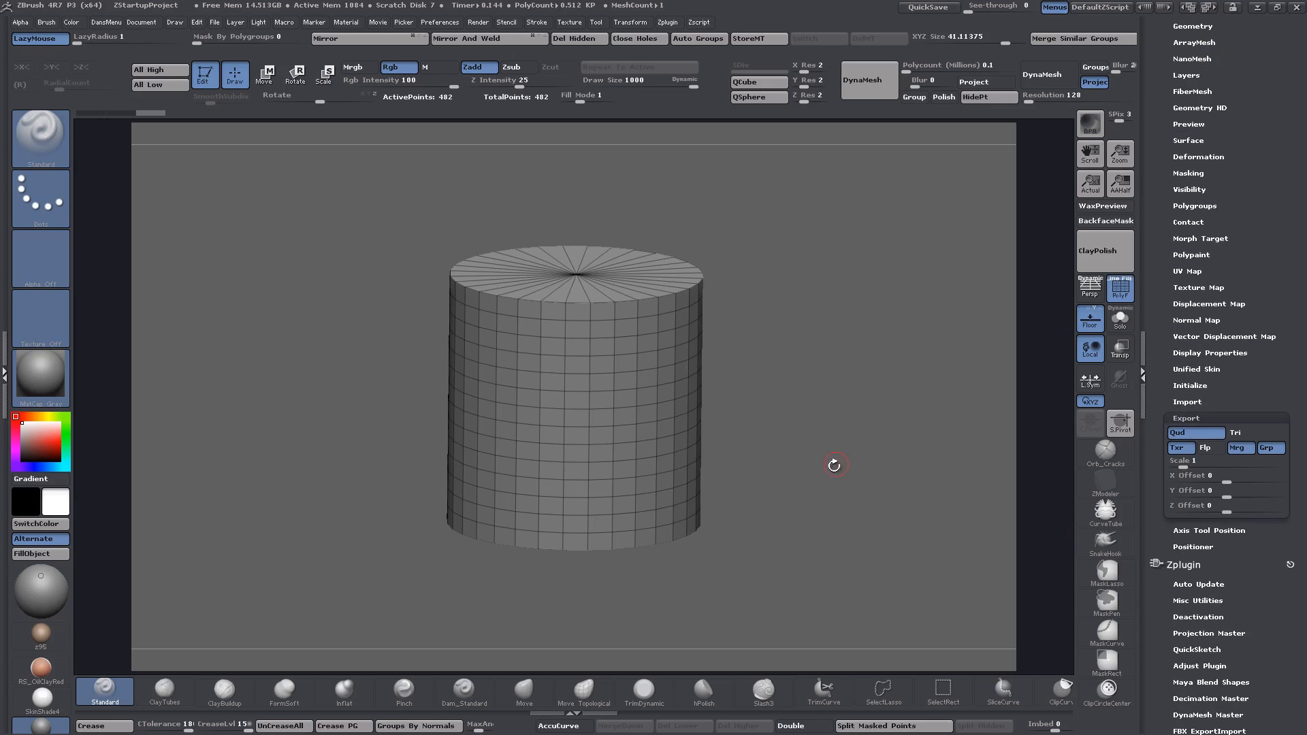
pyautogui.keyDown('alt'); pyautogui.moveTo(768, 498); pyautogui.dragTo(735, 383); pyautogui.keyUp('alt')
pyautogui.moveTo(741, 455); pyautogui.dragTo(741, 455)
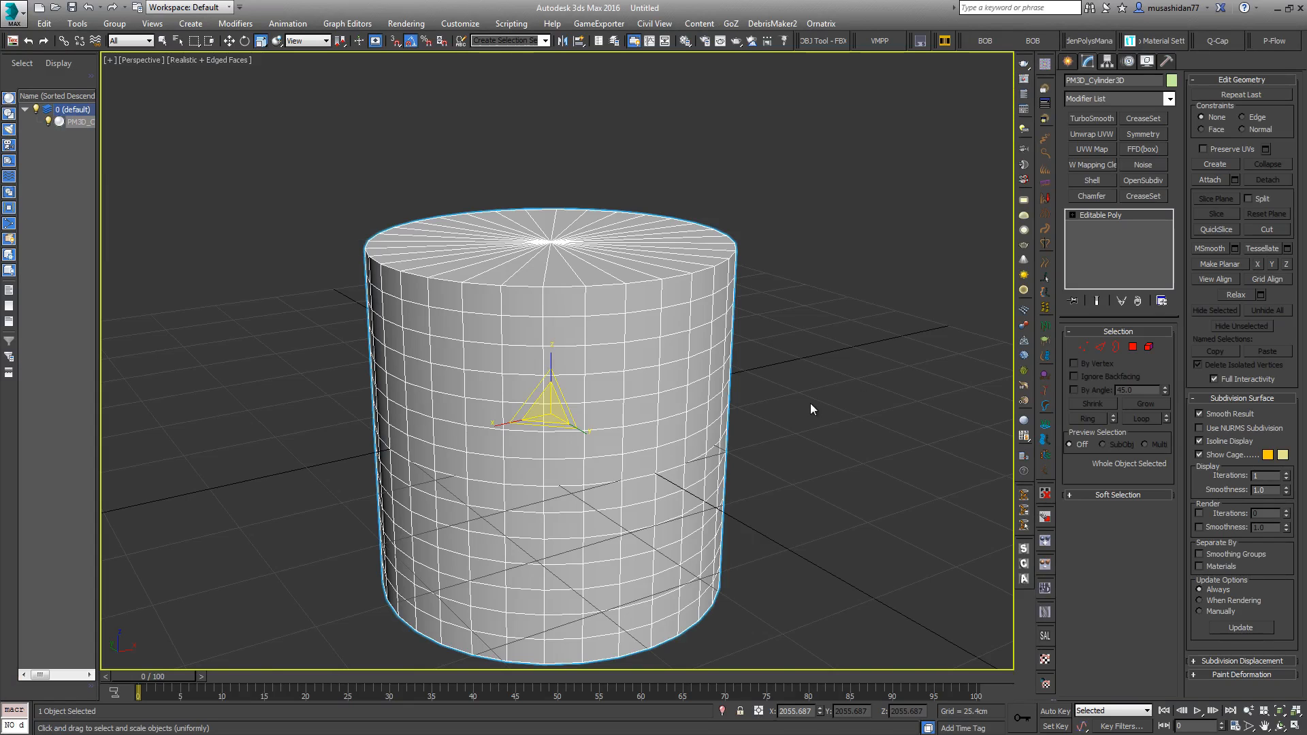
# - Switch to 3ds Max and undo the cylinder's enlargement
pyautogui.keyDown('alt'); pyautogui.moveTo(810, 403); pyautogui.dragTo(783, 350, button='middle'); pyautogui.keyUp('alt')
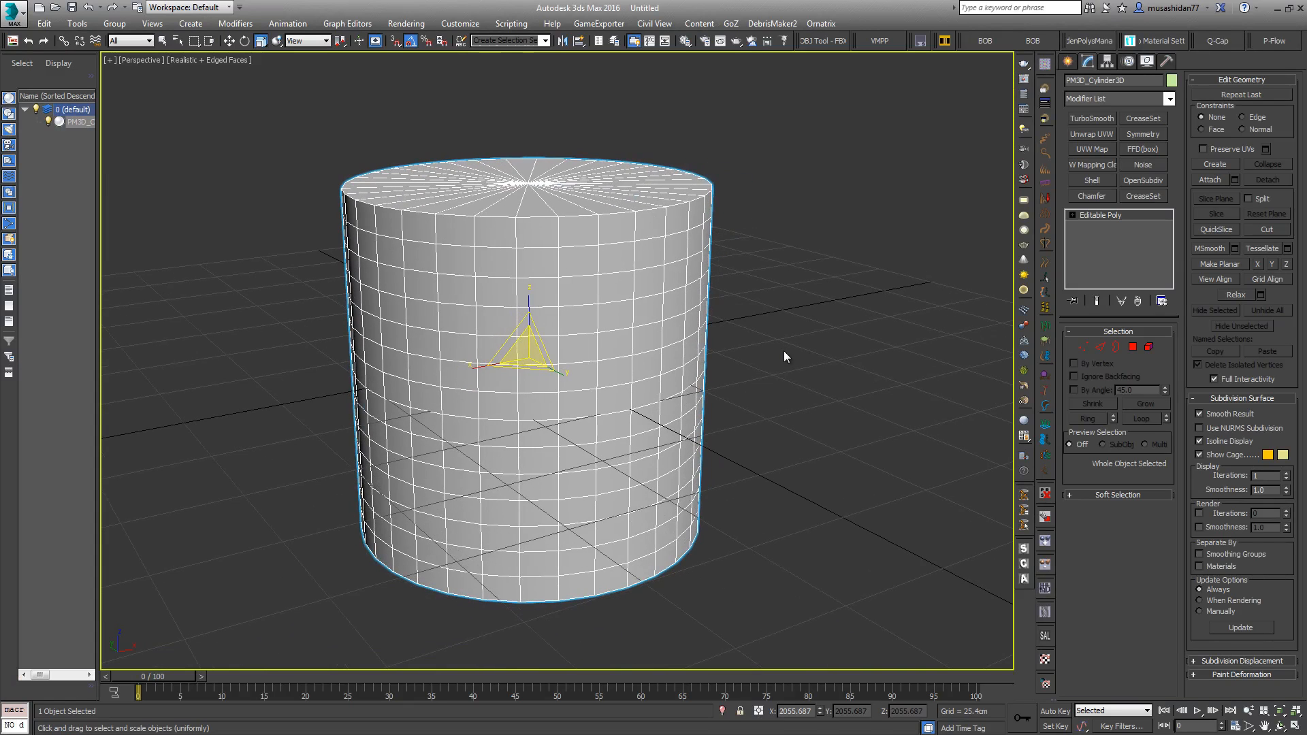
pyautogui.hotkey('ctrl', 'z')
pyautogui.hotkey('ctrl', 'z')
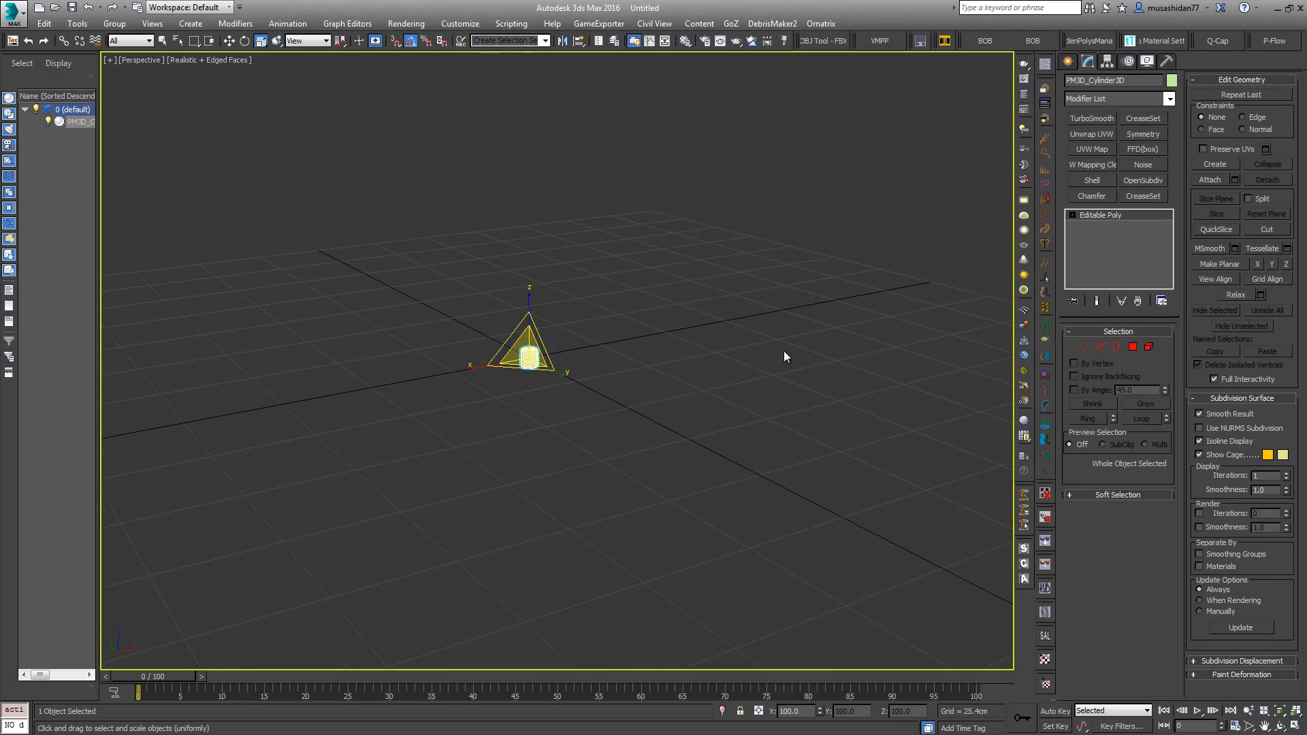
pyautogui.keyDown('alt'); pyautogui.moveTo(783, 350); pyautogui.dragTo(680, 430, button='middle'); pyautogui.keyUp('alt')
pyautogui.scroll(5, 668, 426)
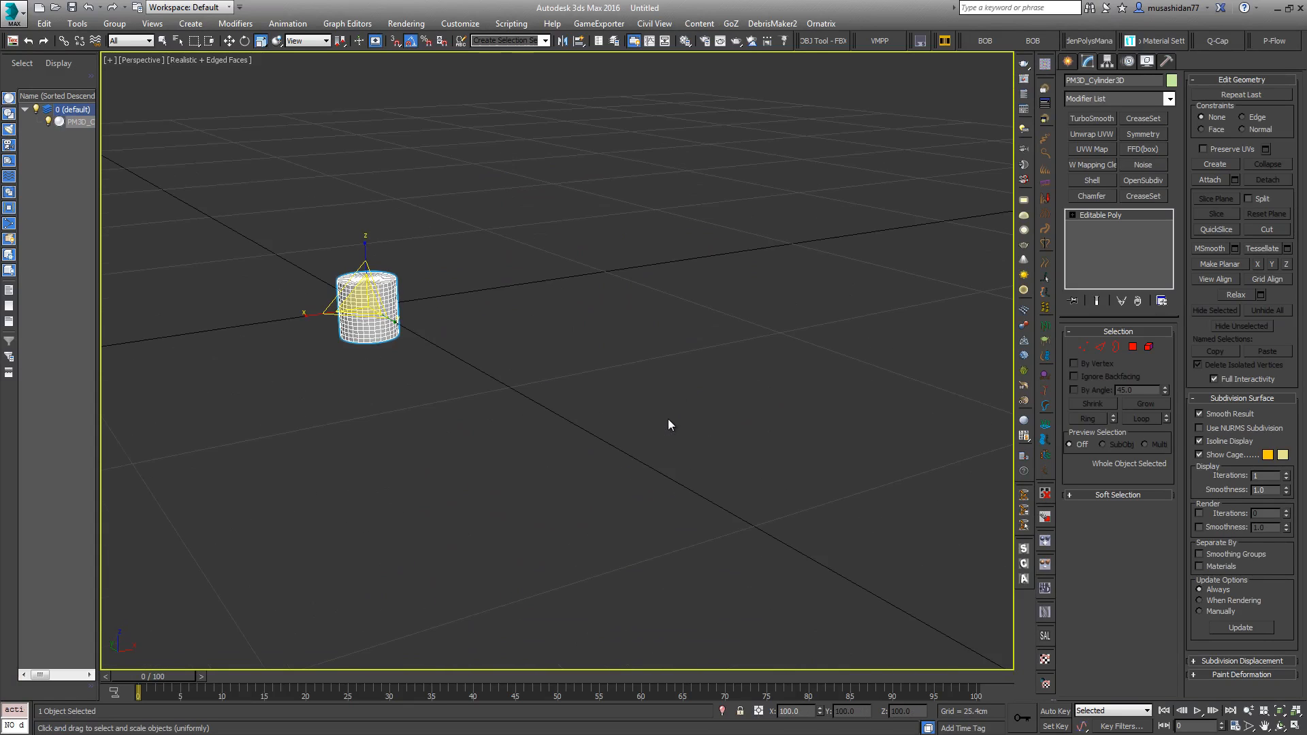
pyautogui.moveTo(575, 427); pyautogui.dragTo(686, 520, button='middle')
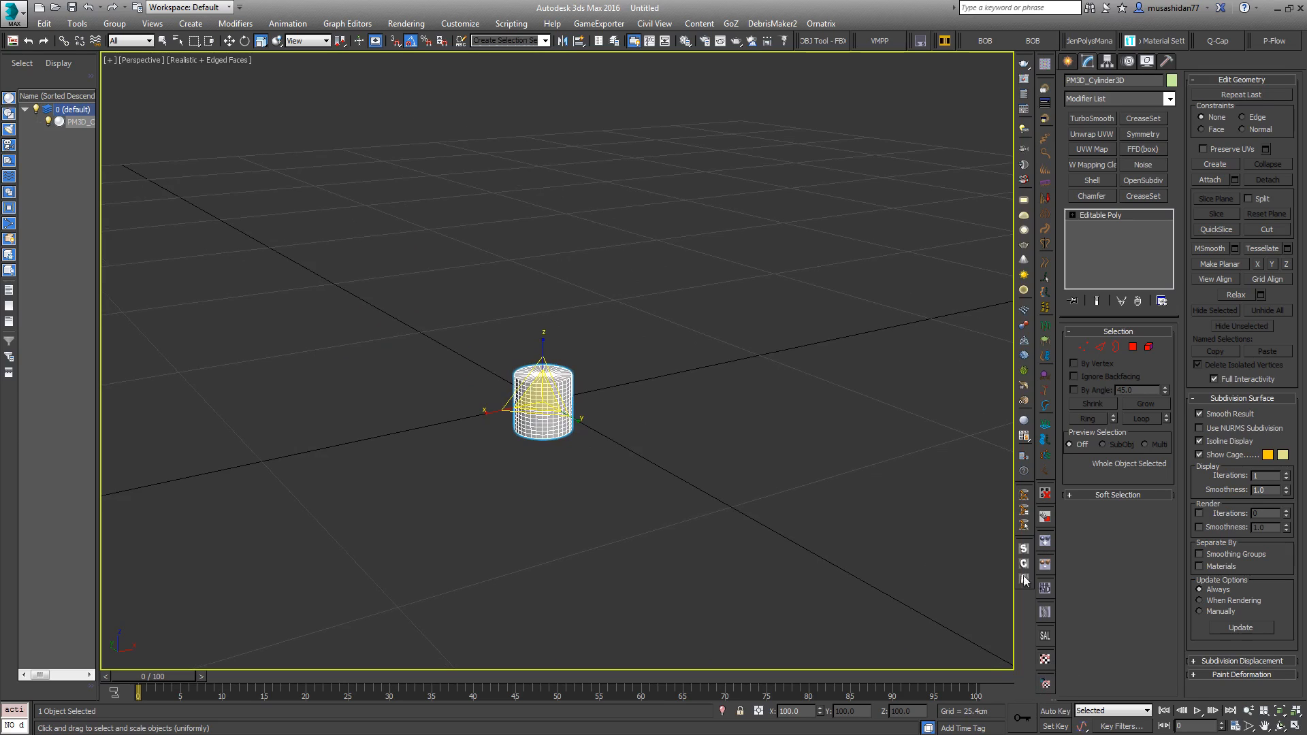
pyautogui.moveTo(610, 457); pyautogui.dragTo(671, 463, button='middle')
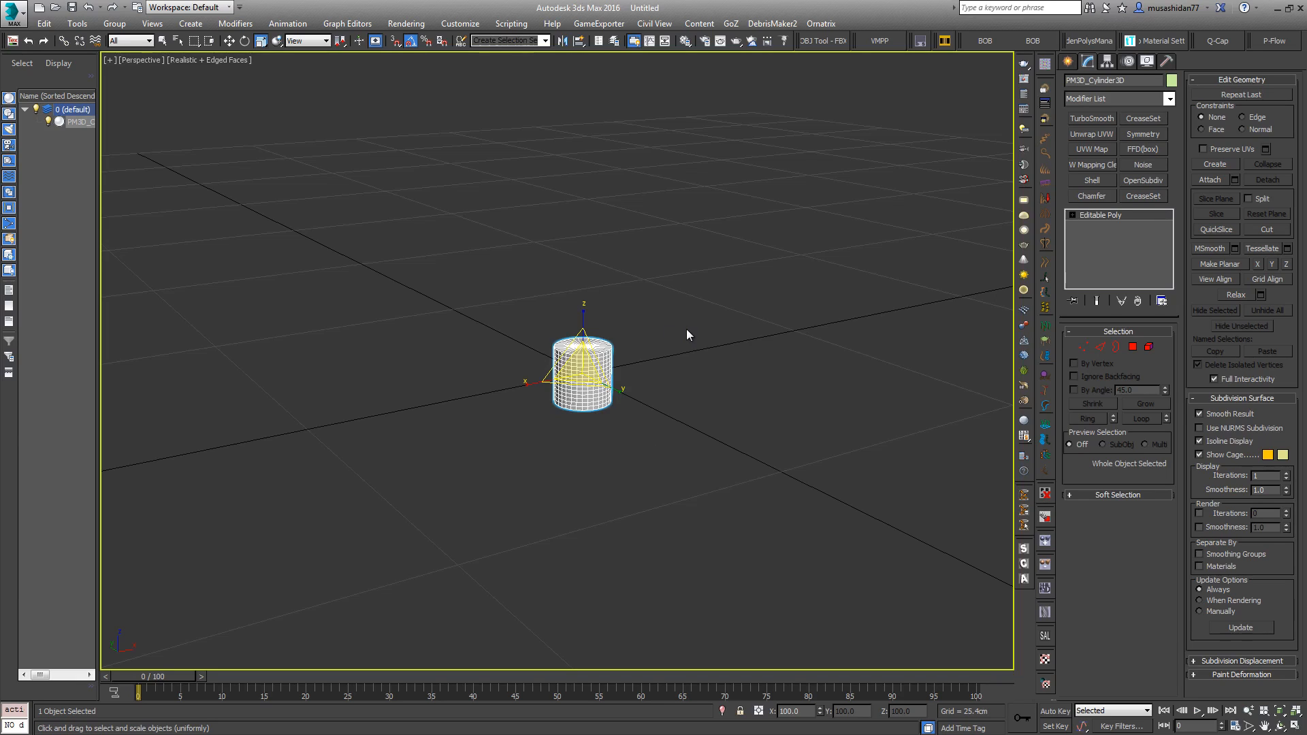
# - Export the cylinder over the existing c:\Temp\exported.obj with the ZBrush preset at scale 0.1, after reviewing the OBJ export presets
pyautogui.click(1046, 661)
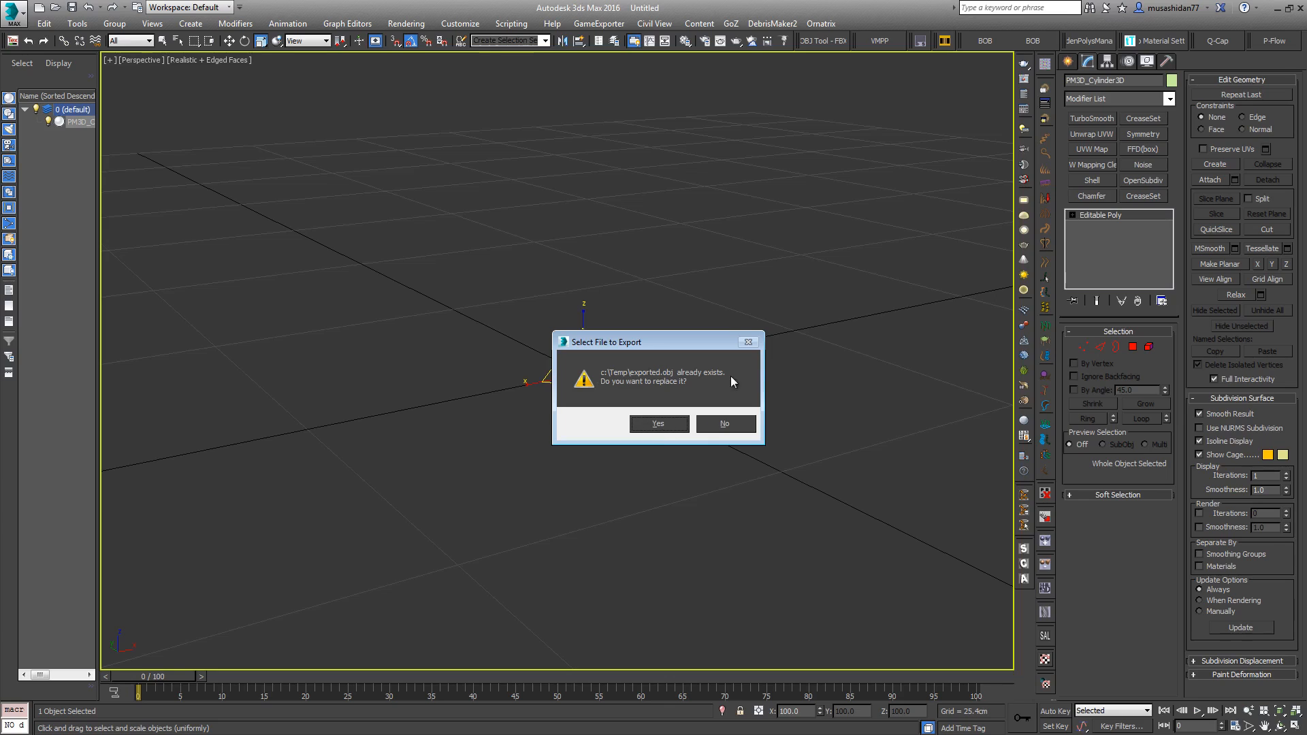
pyautogui.moveTo(679, 322); pyautogui.dragTo(799, 206)
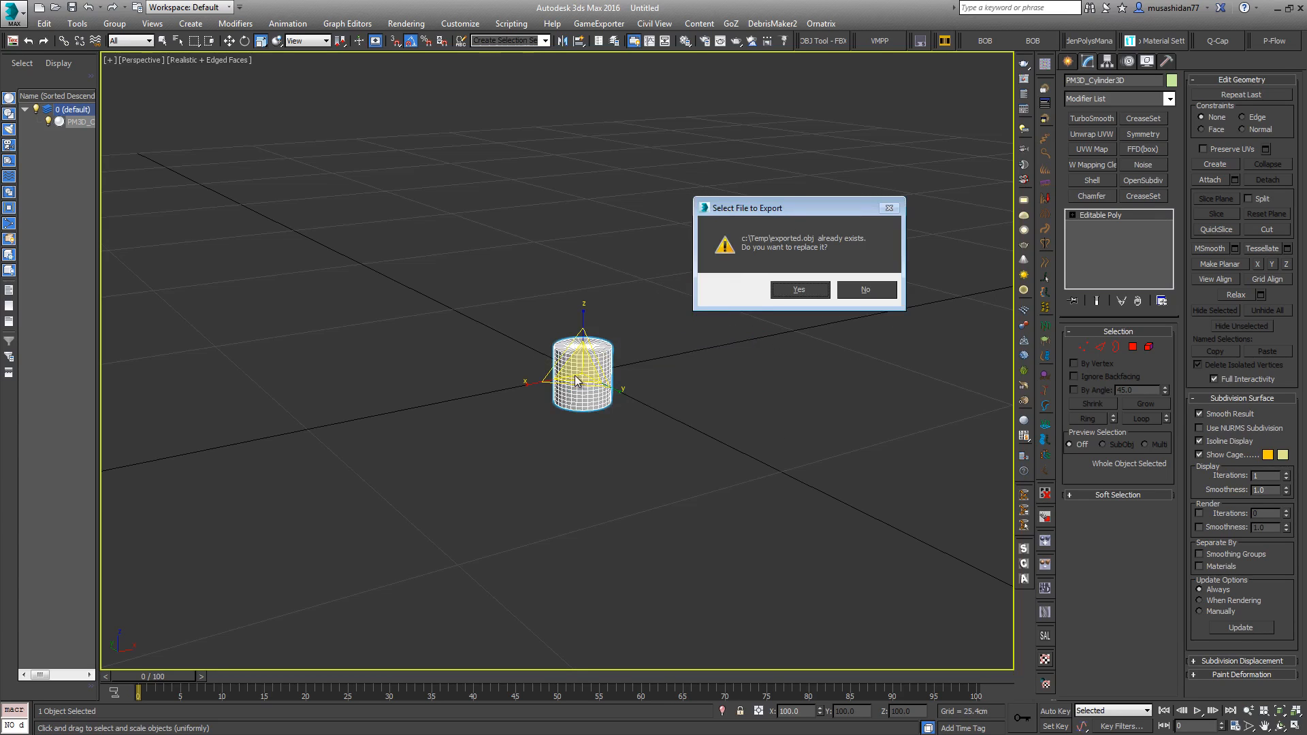
pyautogui.click(808, 292)
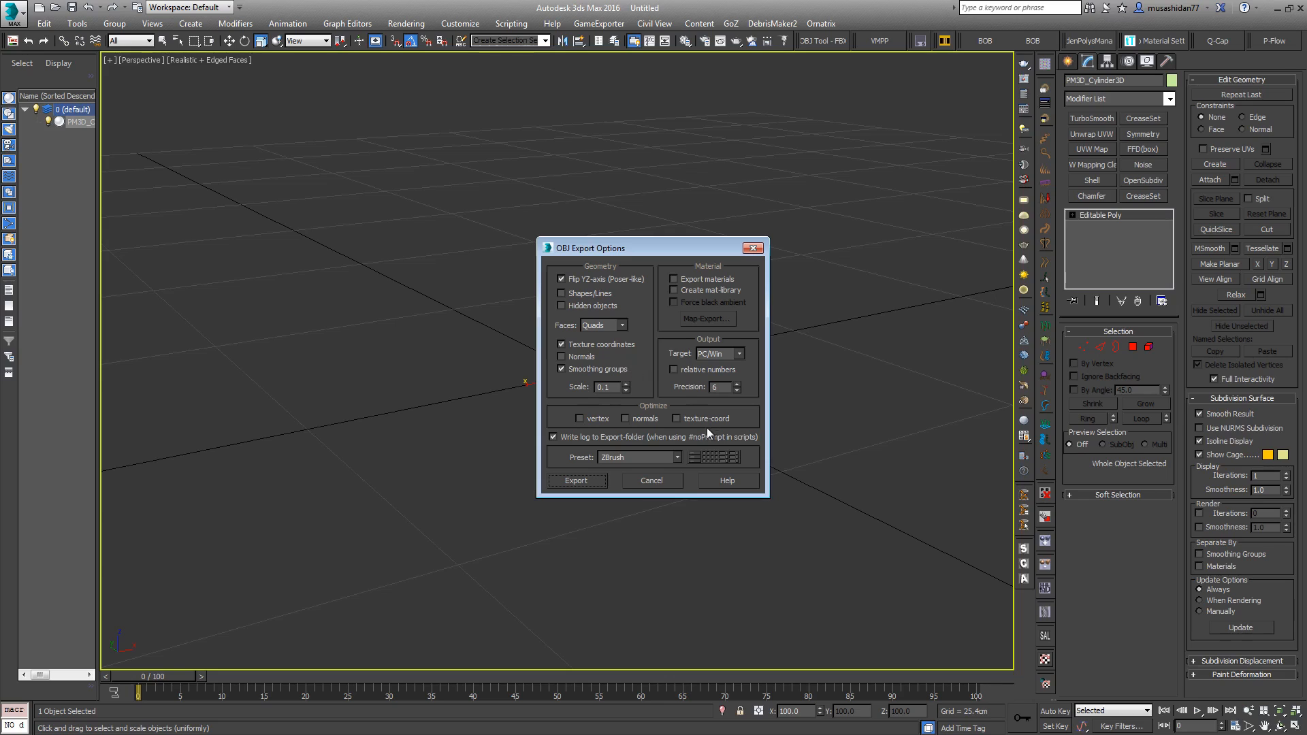
pyautogui.click(719, 459)
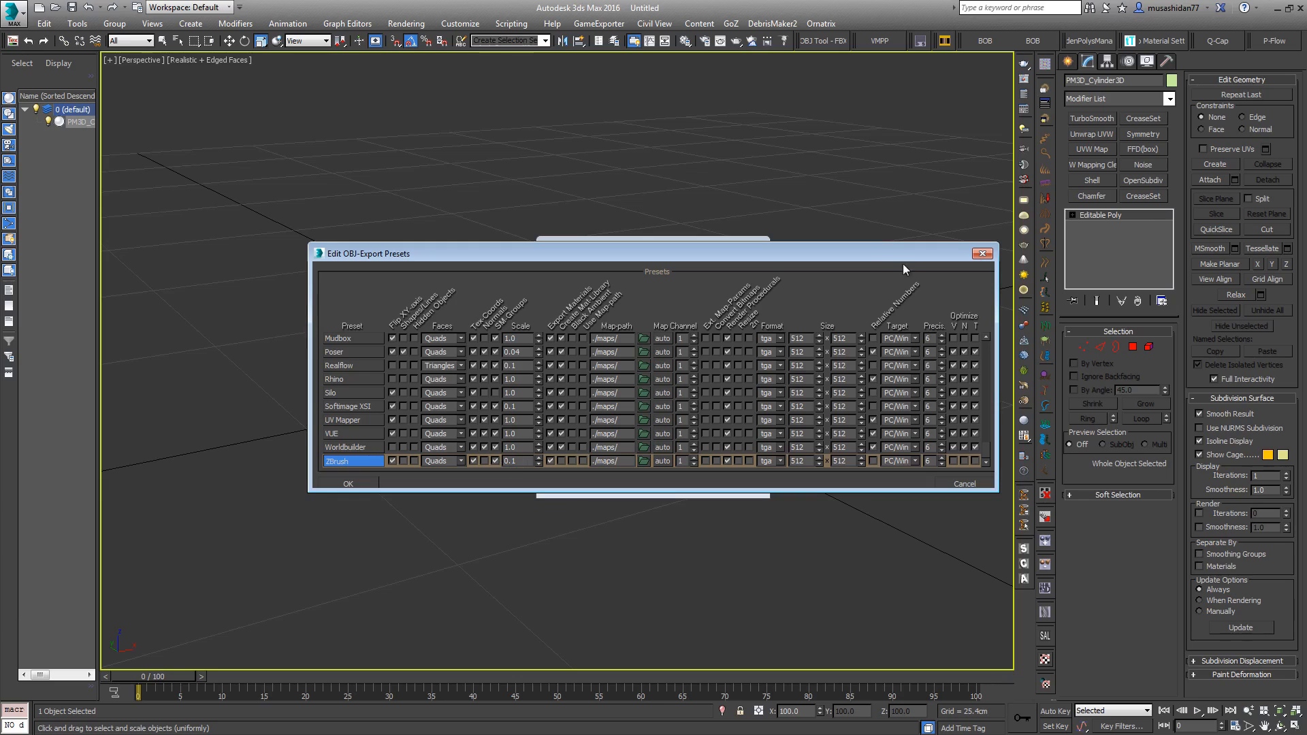
pyautogui.click(981, 254)
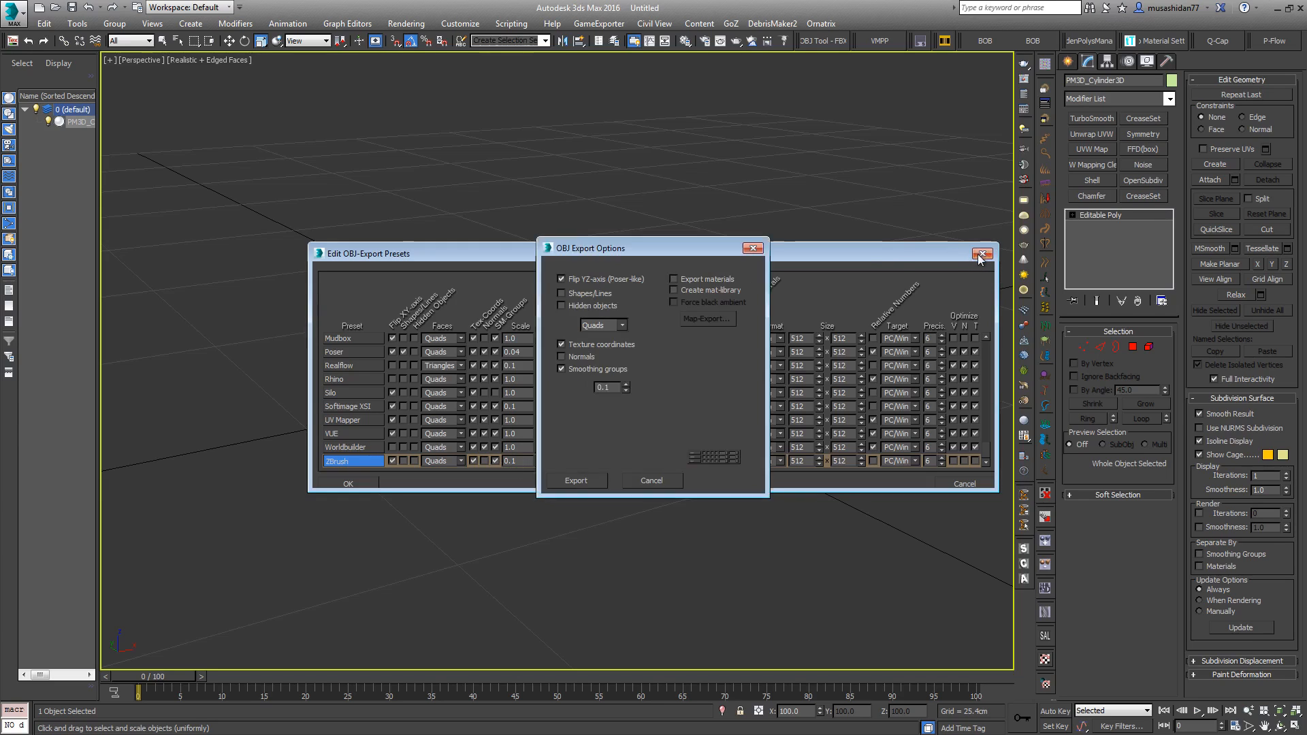
pyautogui.click(587, 480)
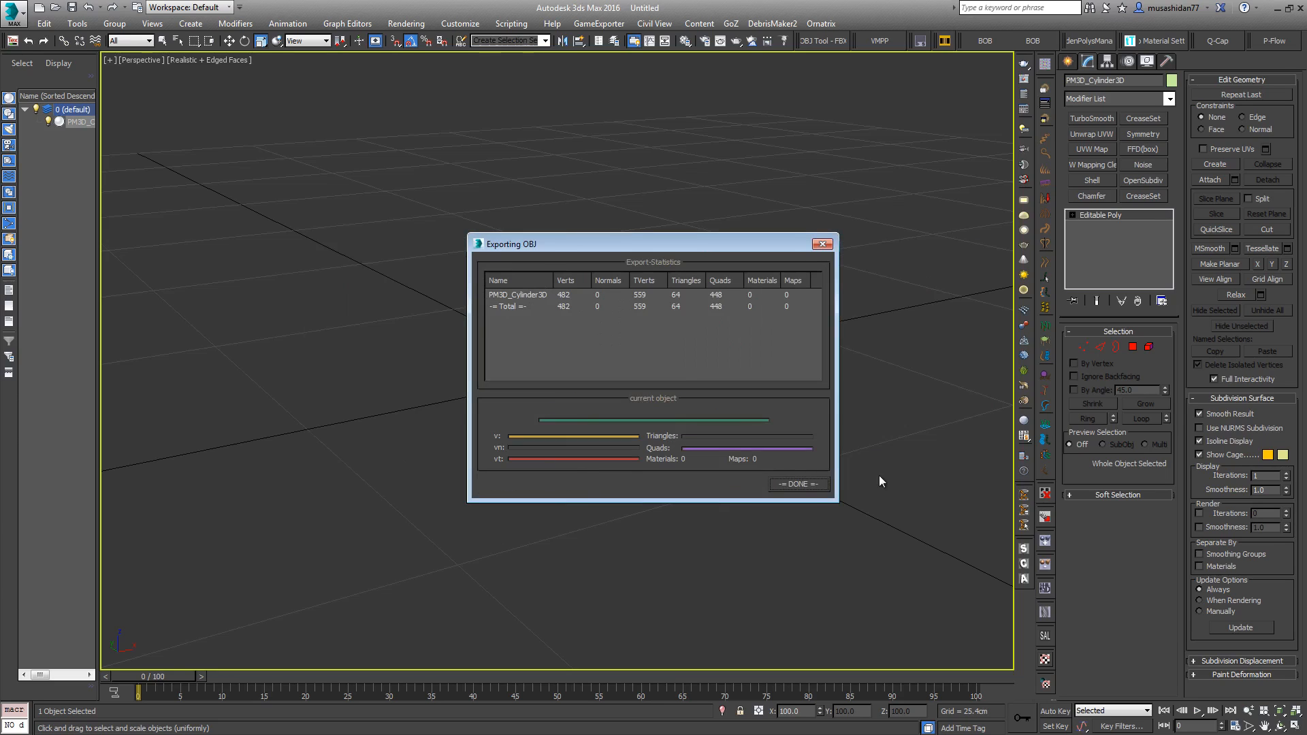
pyautogui.click(798, 485)
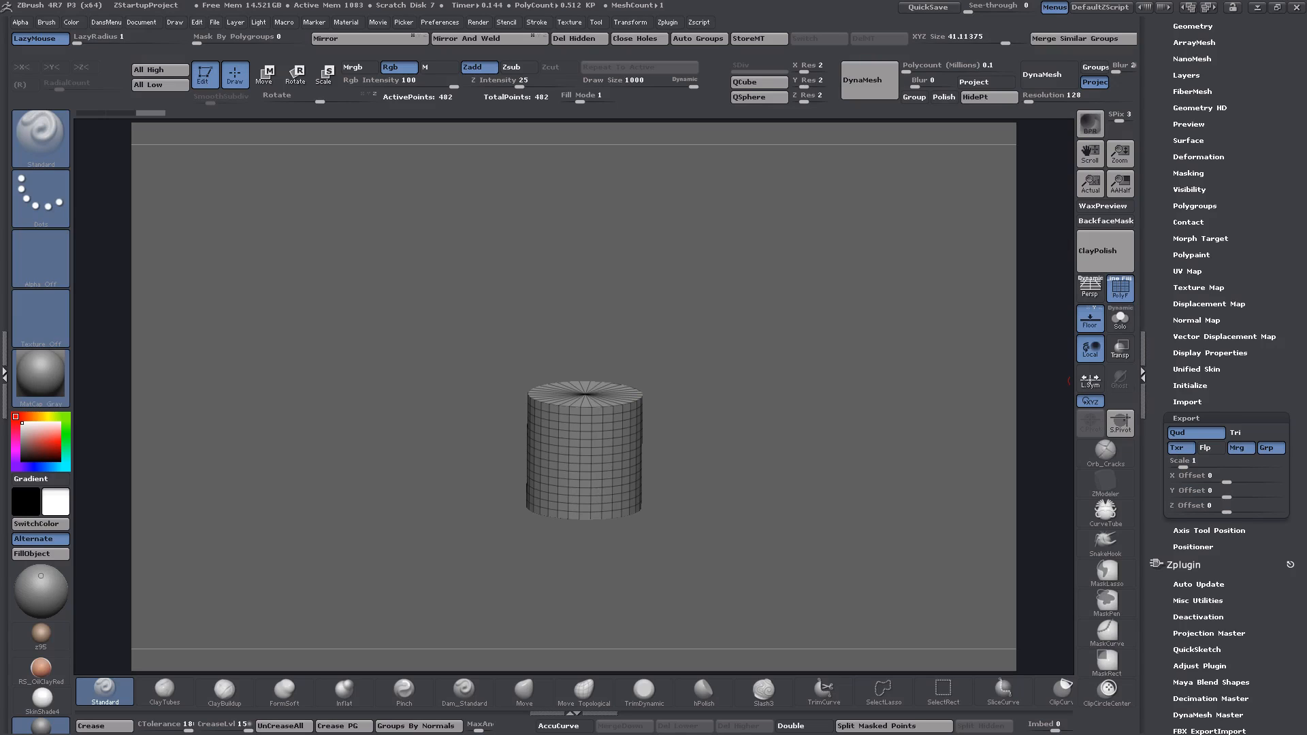
# - Import the OBJ into ZBrush as a new subtool with Styx, then solo and frame it
pyautogui.scroll(-10, 1162, 387)
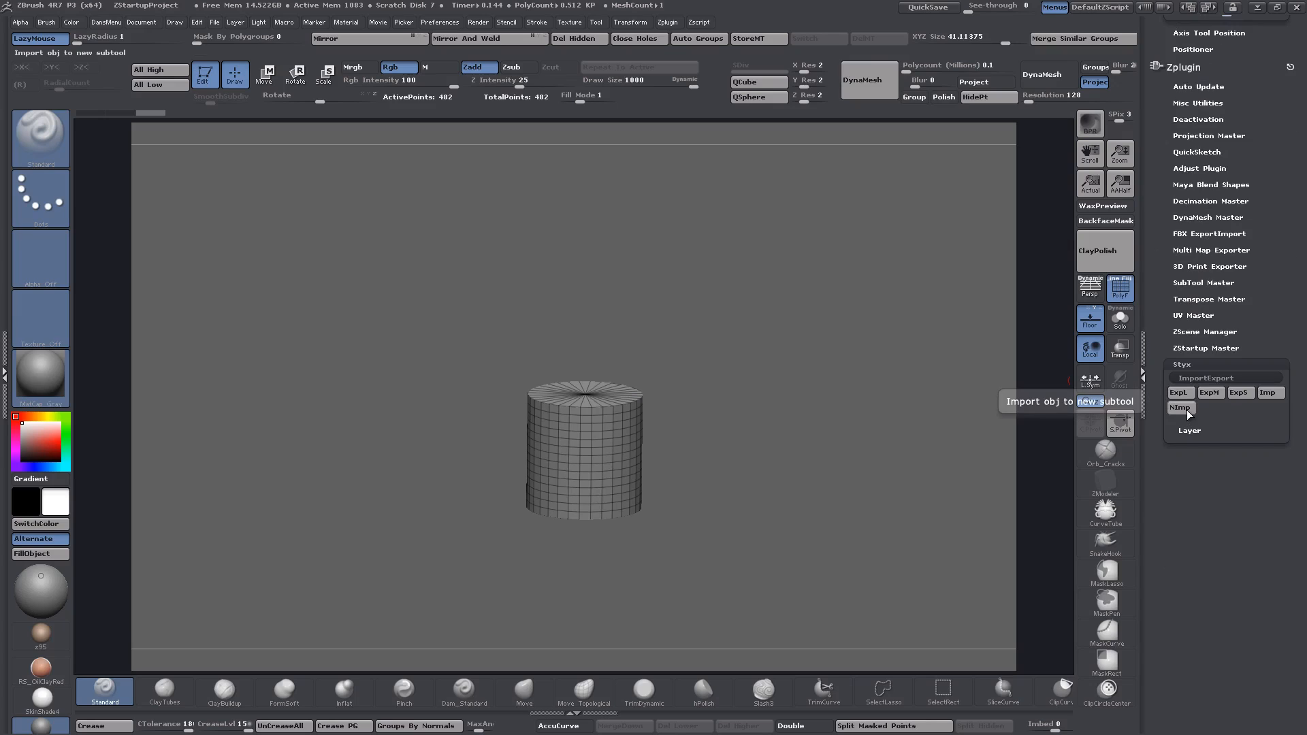
pyautogui.click(1186, 410)
pyautogui.click(1123, 326)
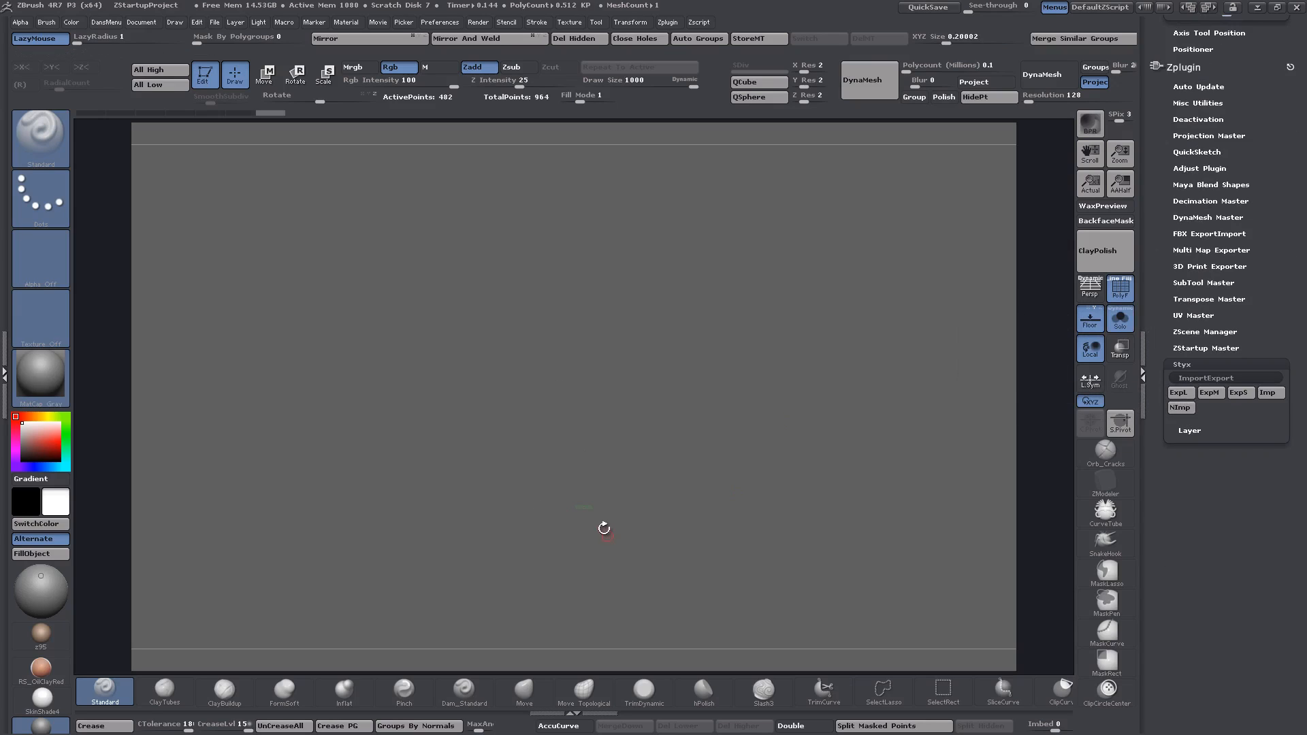
pyautogui.press('f')
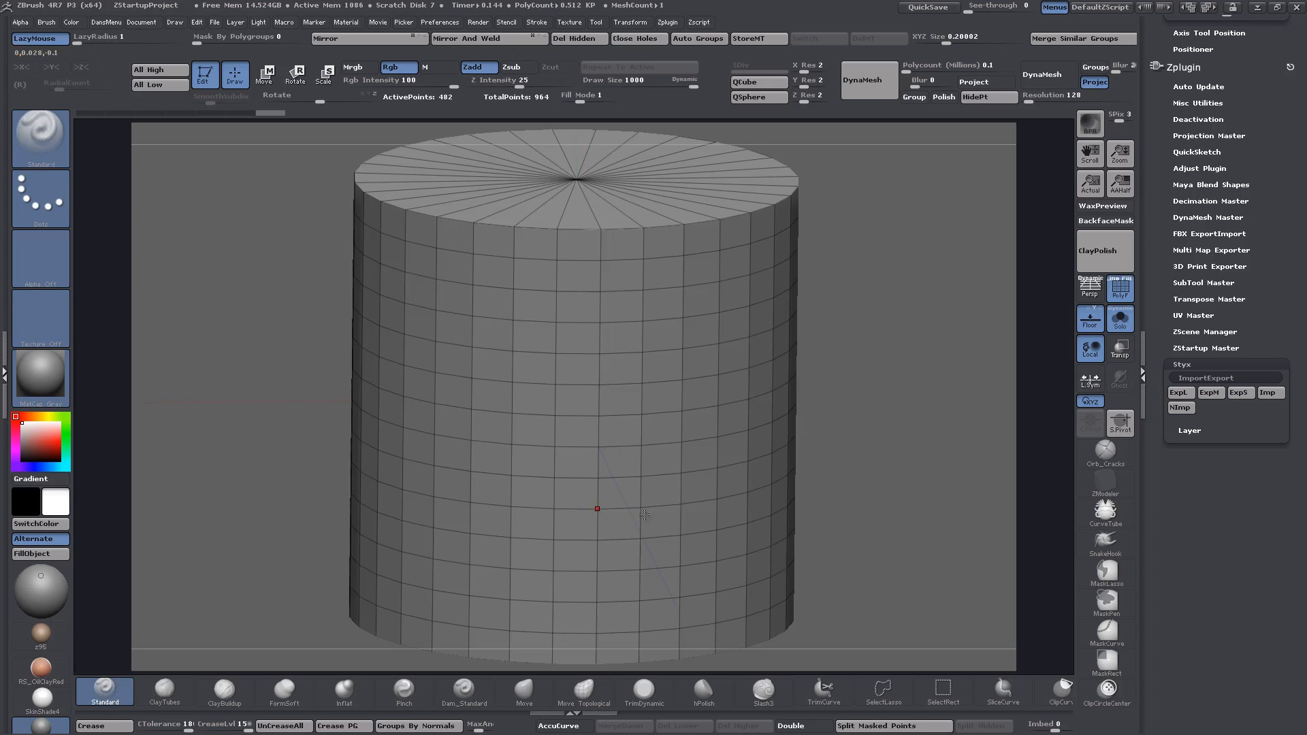
pyautogui.keyDown('alt'); pyautogui.moveTo(890, 473); pyautogui.dragTo(888, 414); pyautogui.keyUp('alt')
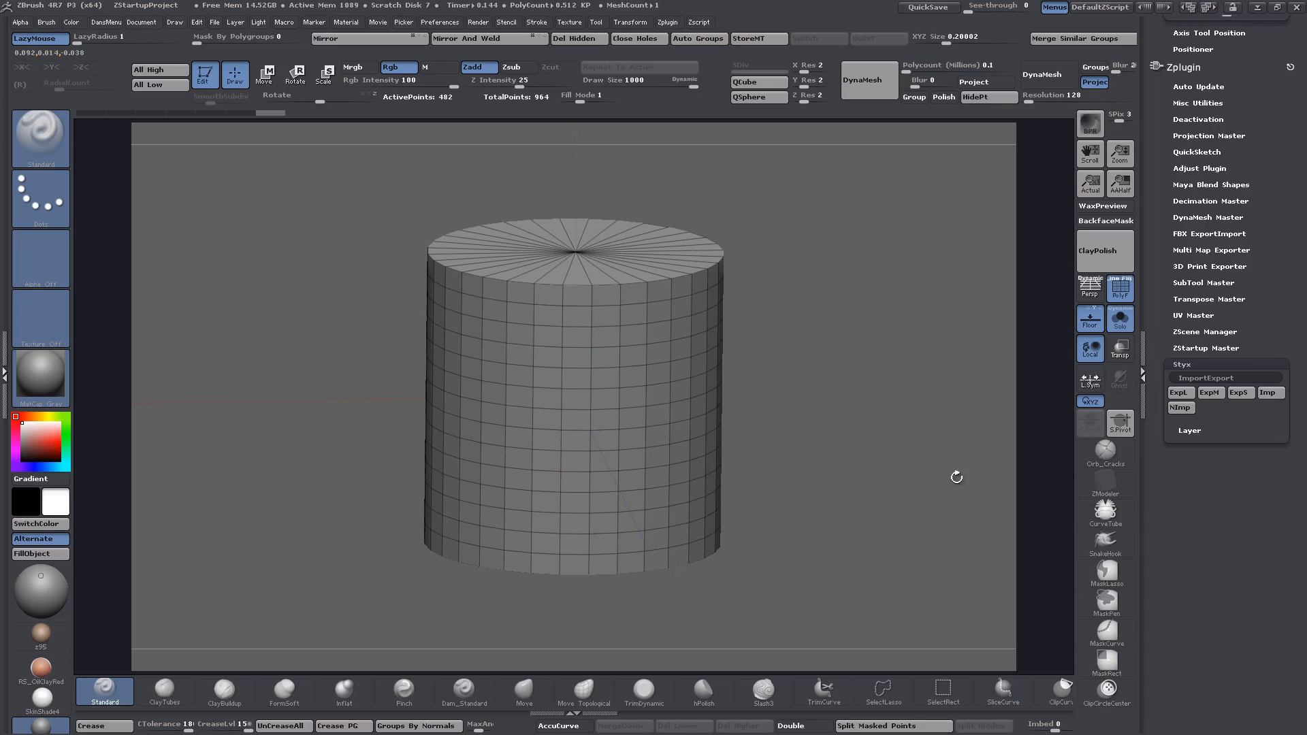
# - Export the soloed cylinder from ZBrush with Styx and import it into the 3ds Max scene
pyautogui.click(1184, 395)
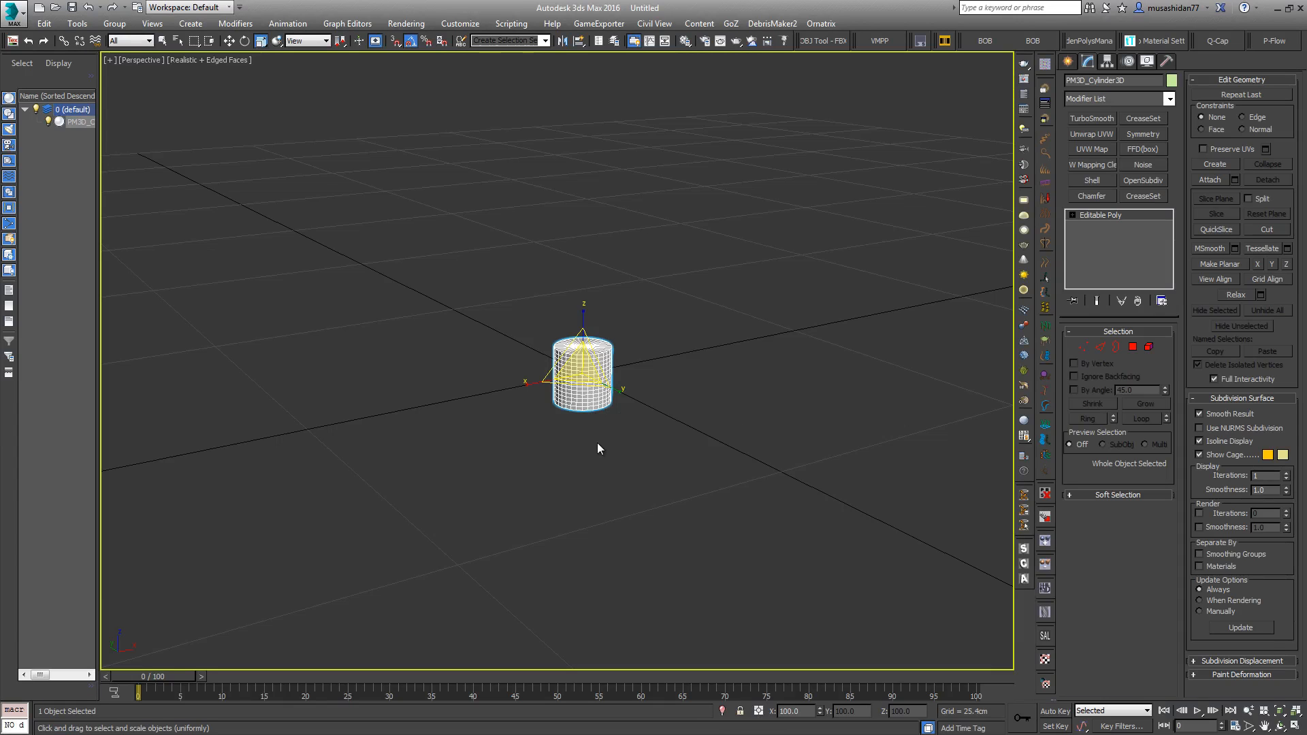
pyautogui.scroll(5, 597, 444)
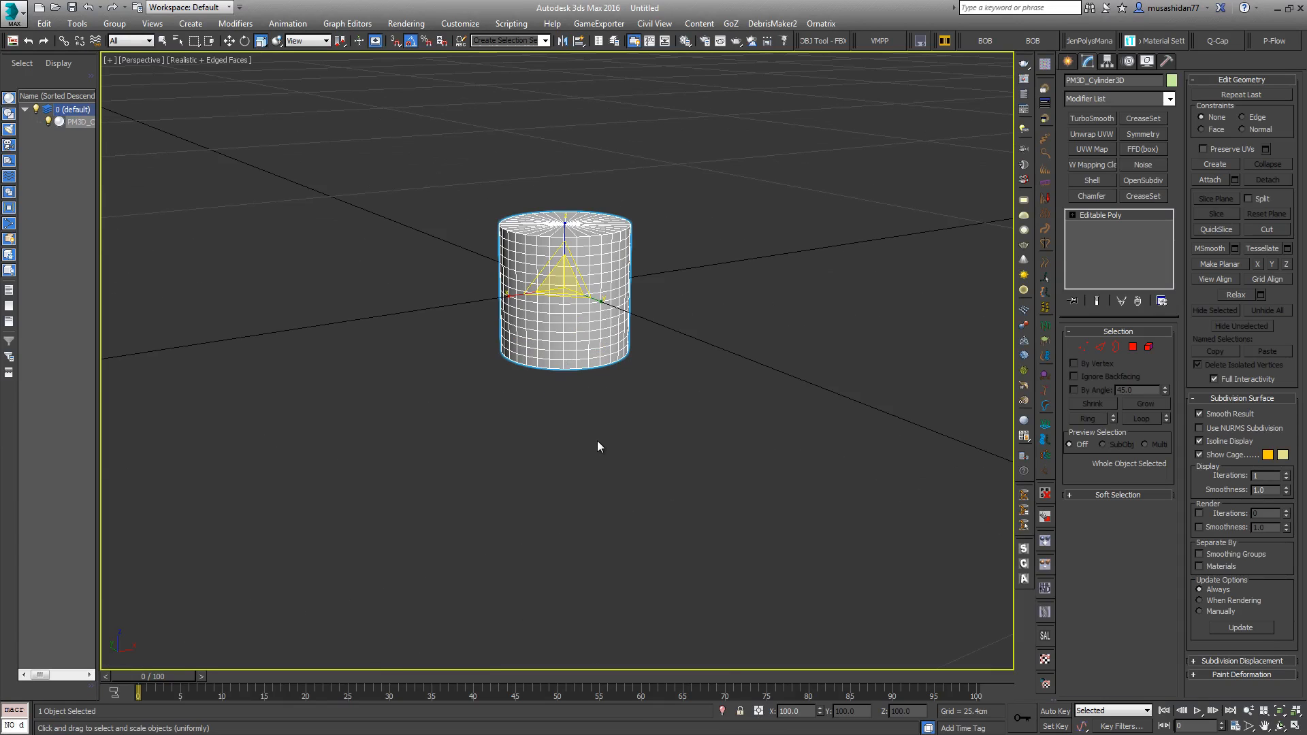
pyautogui.moveTo(571, 369); pyautogui.dragTo(576, 455, button='middle')
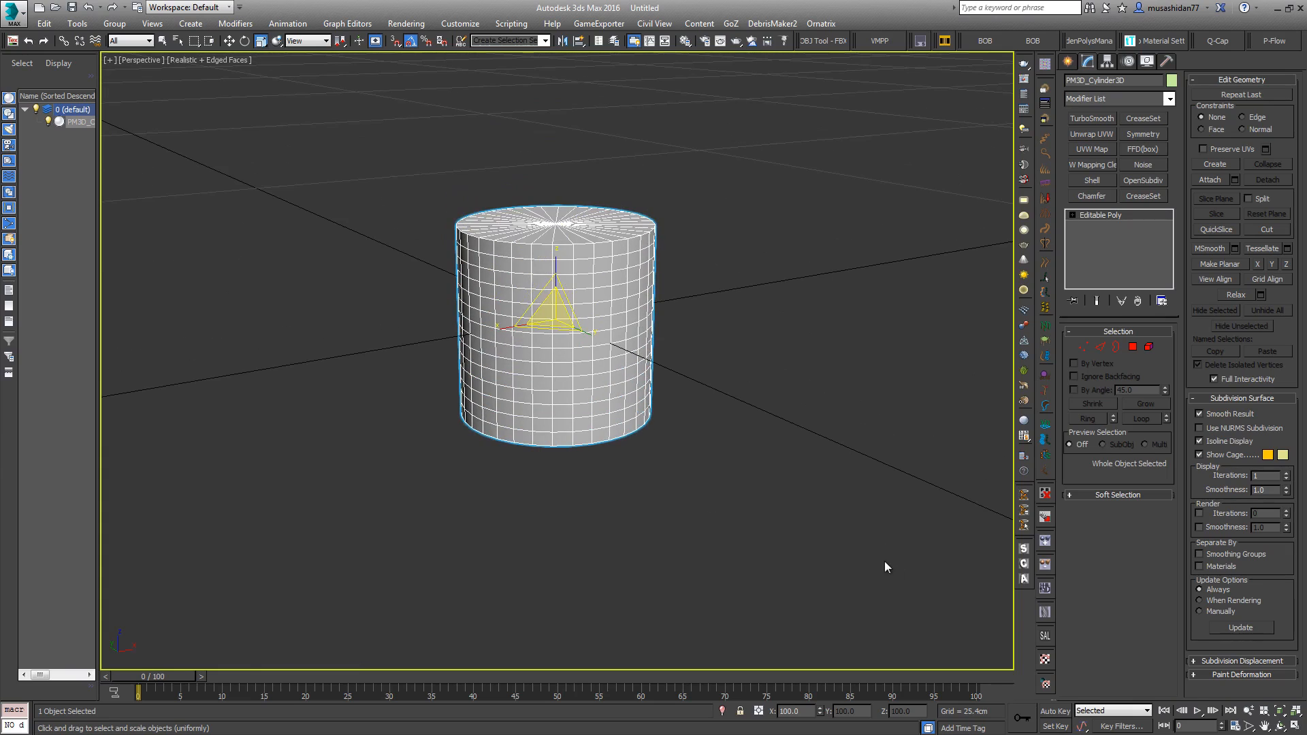
pyautogui.click(1046, 683)
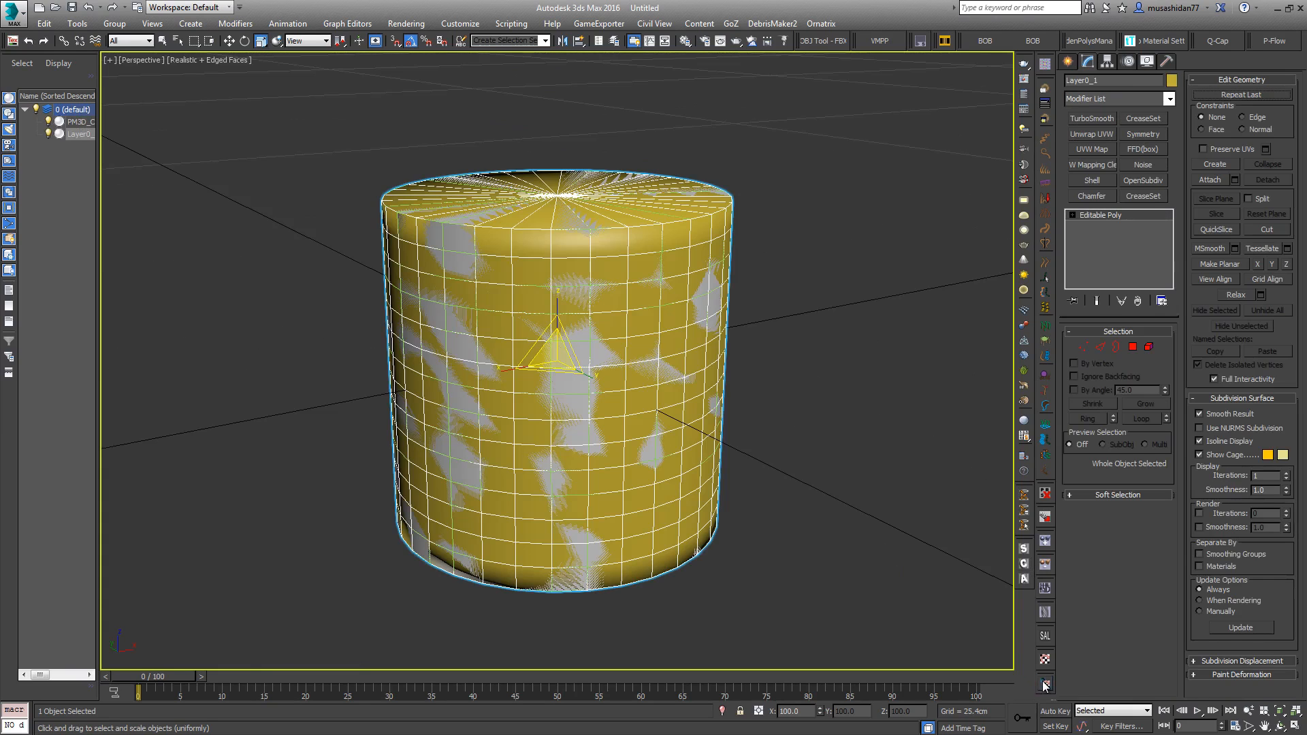
# - Examine the imported cylinder against the original in 3ds Max, checking whether their size and position match
pyautogui.moveTo(768, 443); pyautogui.dragTo(742, 378, button='middle')
pyautogui.scroll(-5, 745, 399)
pyautogui.scroll(6, 740, 375)
pyautogui.scroll(-3, 732, 353)
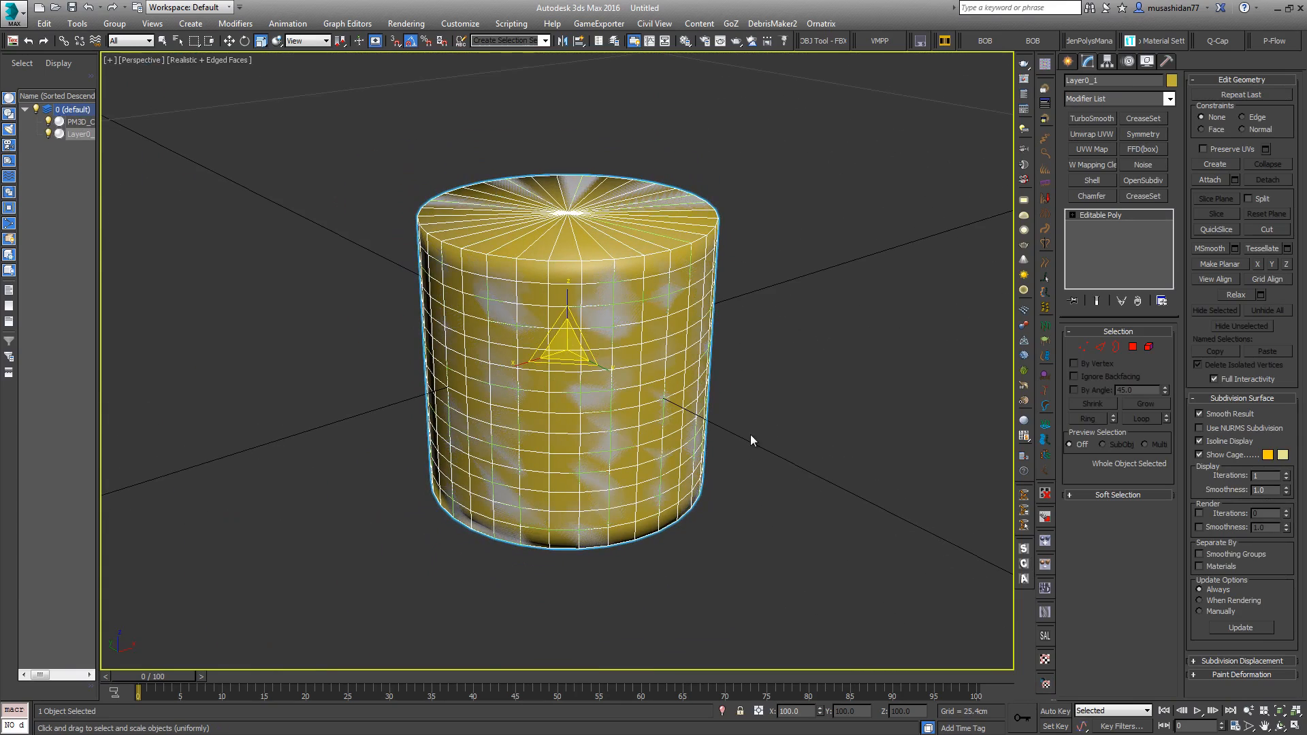
pyautogui.keyDown('alt'); pyautogui.moveTo(753, 438); pyautogui.dragTo(800, 452, button='middle'); pyautogui.keyUp('alt')
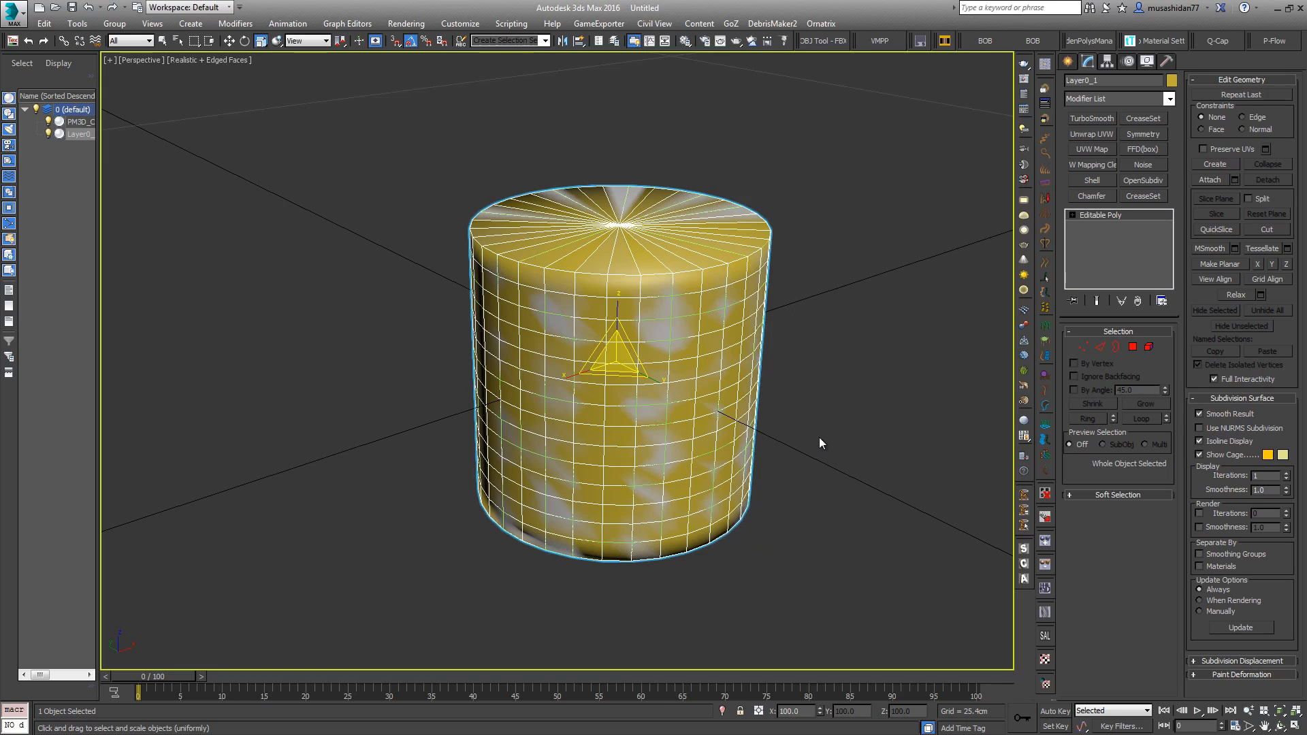
pyautogui.moveTo(669, 491); pyautogui.dragTo(632, 458, button='middle')
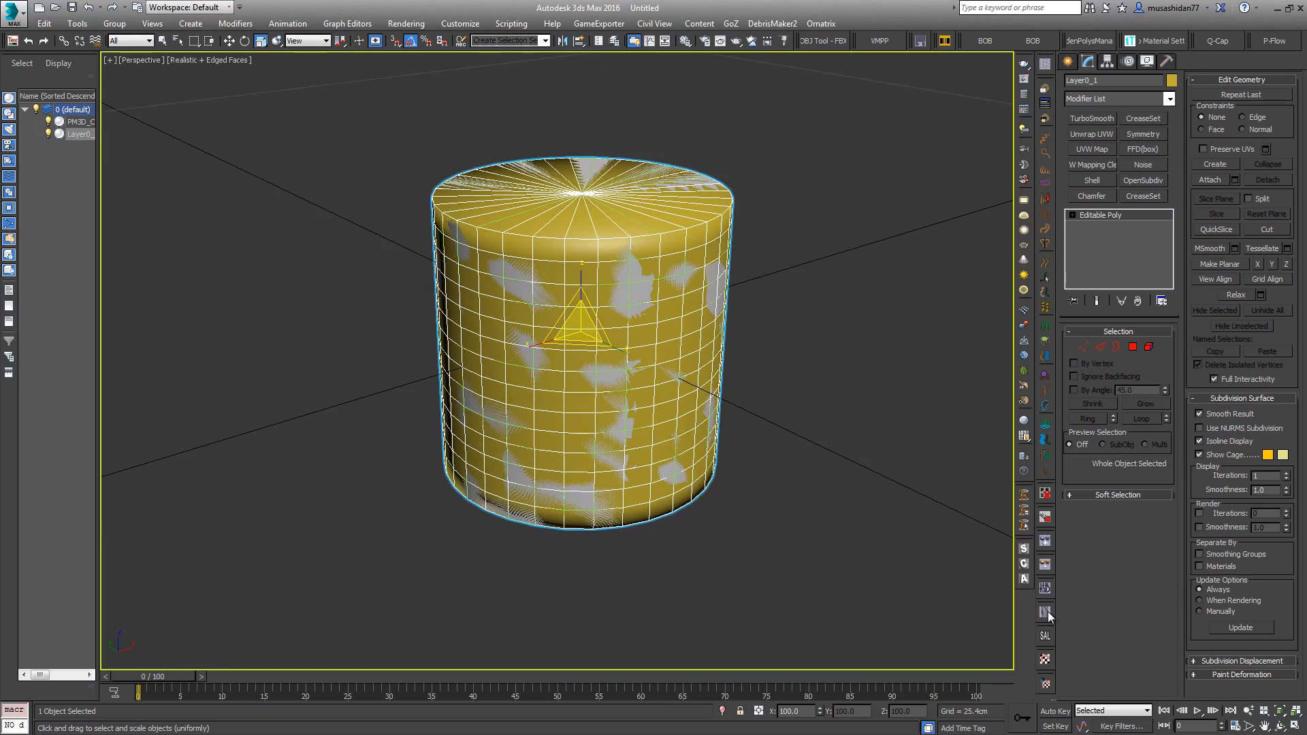
pyautogui.moveTo(512, 294); pyautogui.dragTo(536, 343, button='middle')
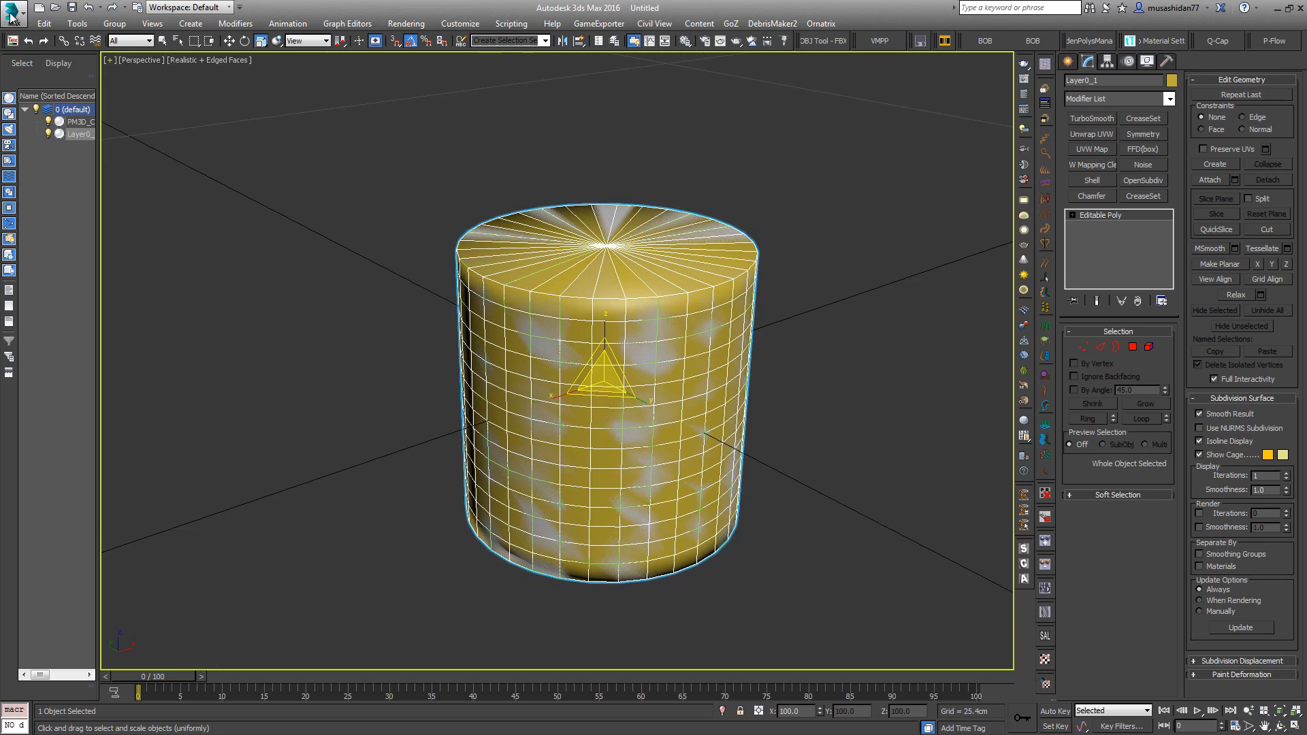
pyautogui.moveTo(599, 405); pyautogui.dragTo(582, 376, button='middle')
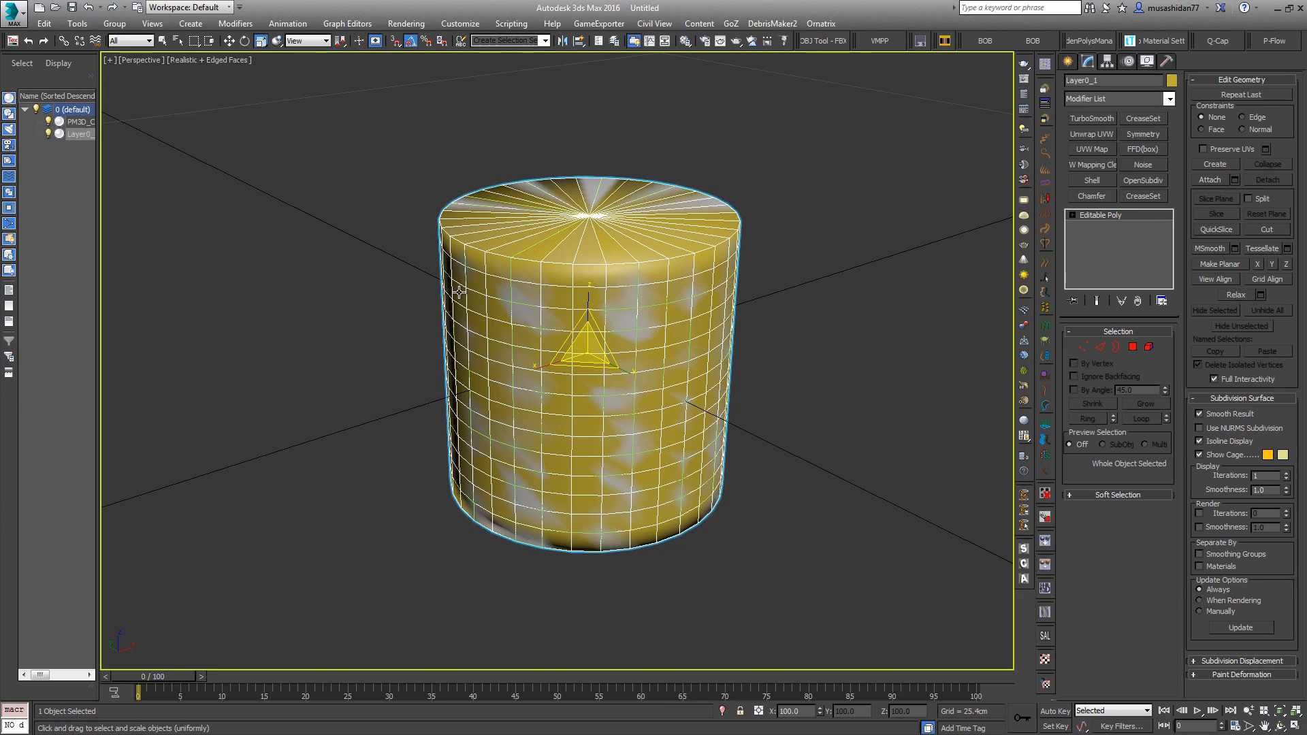
pyautogui.moveTo(517, 249); pyautogui.dragTo(502, 215, button='middle')
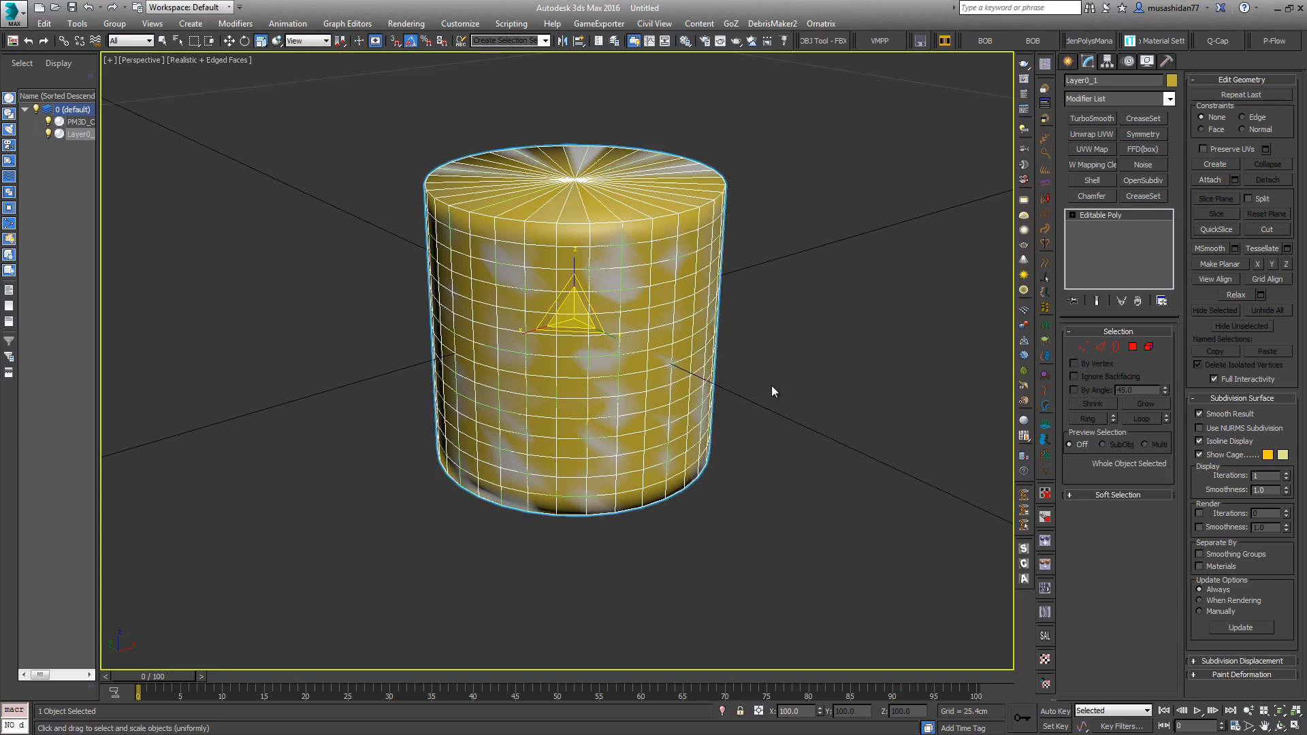
pyautogui.moveTo(779, 347); pyautogui.dragTo(805, 347, button='middle')
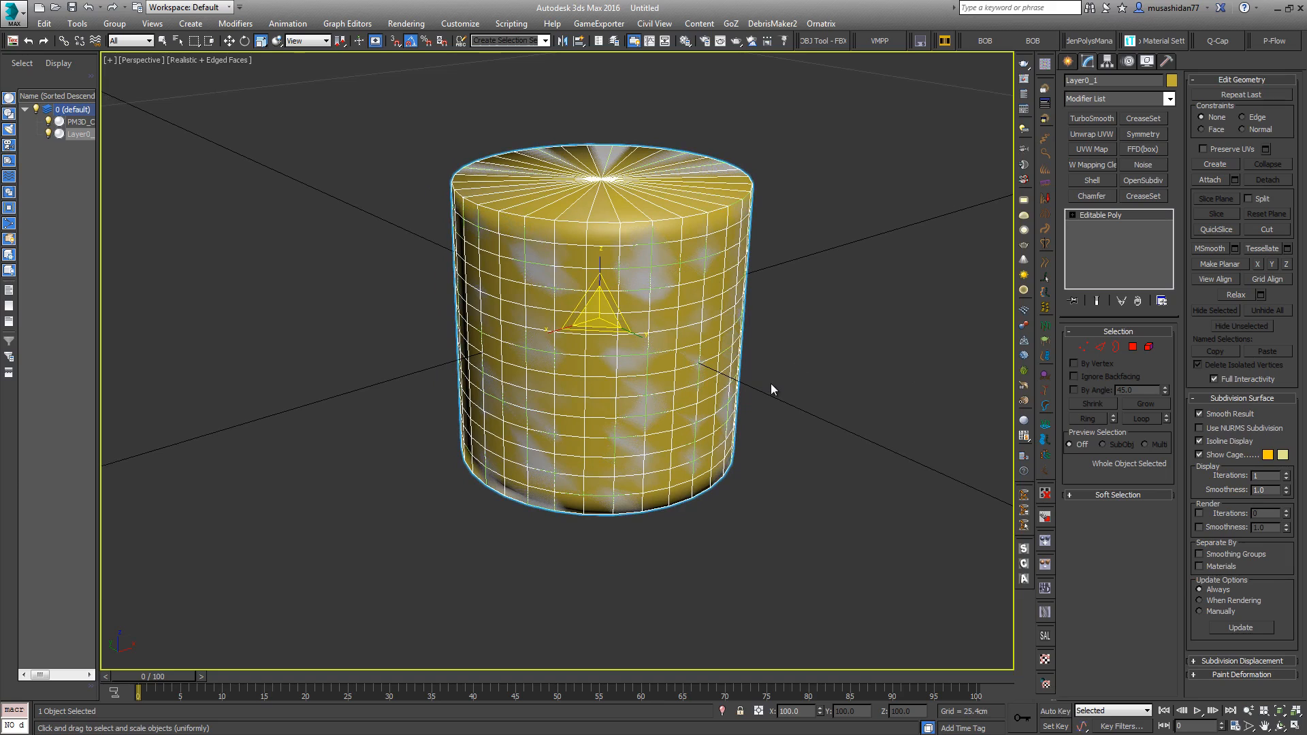
pyautogui.moveTo(799, 349); pyautogui.dragTo(826, 374, button='middle')
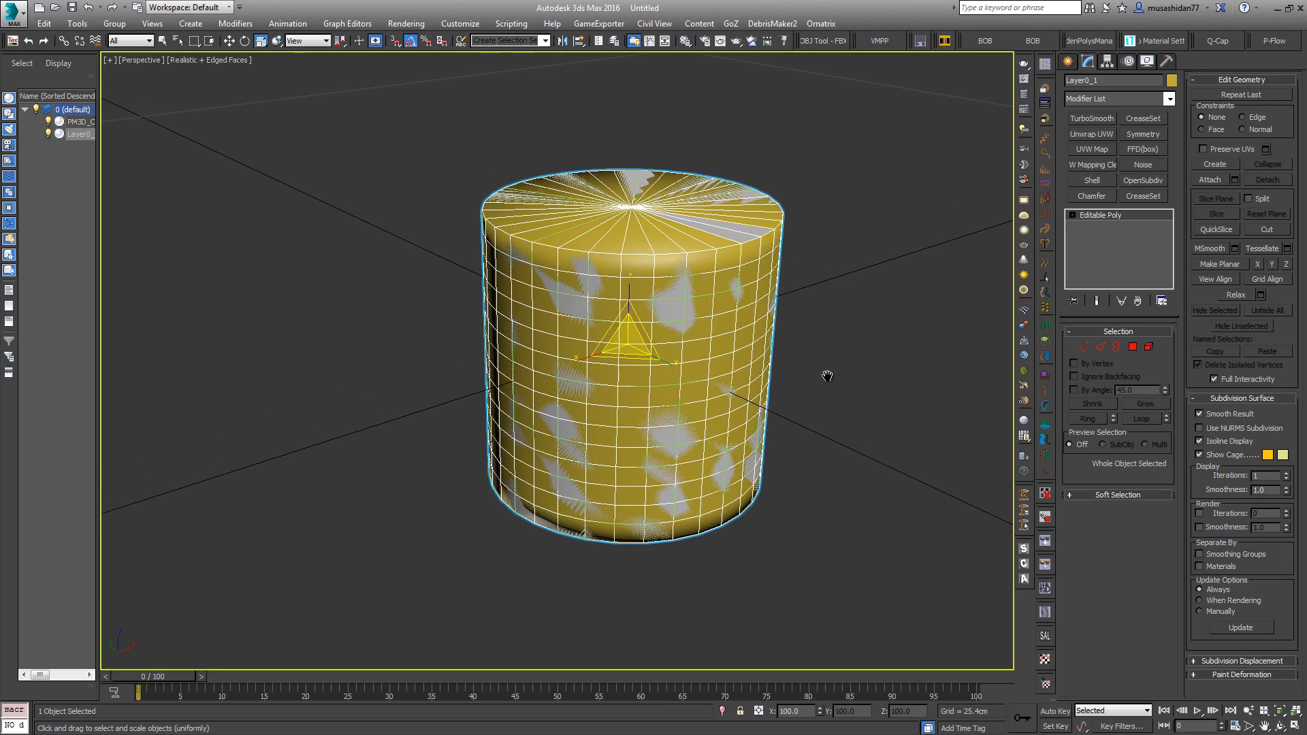
pyautogui.scroll(-4, 827, 376)
pyautogui.moveTo(899, 398); pyautogui.dragTo(617, 398, button='middle')
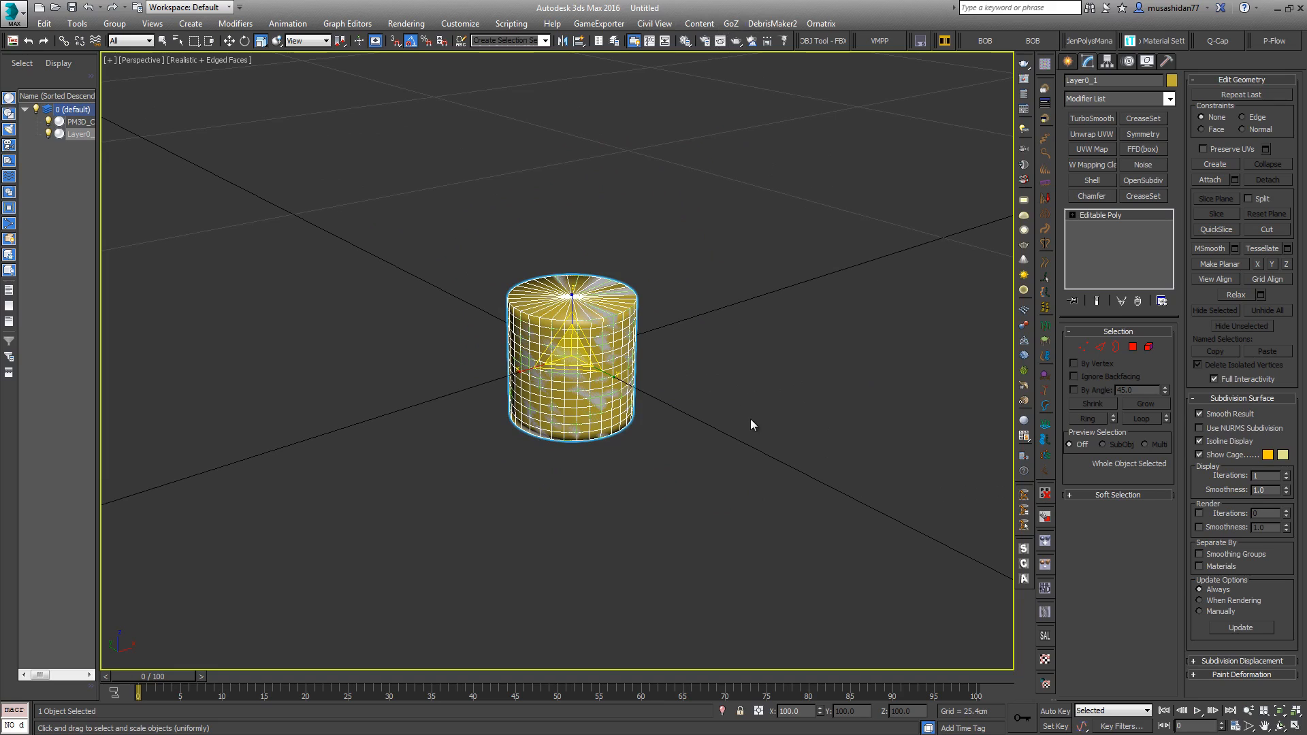
pyautogui.moveTo(751, 424)
pyautogui.keyDown('alt'); pyautogui.mouseDown(button='middle')
pyautogui.moveTo(686, 423)
pyautogui.moveTo(736, 424)
pyautogui.mouseUp(button='middle'); pyautogui.keyUp('alt')
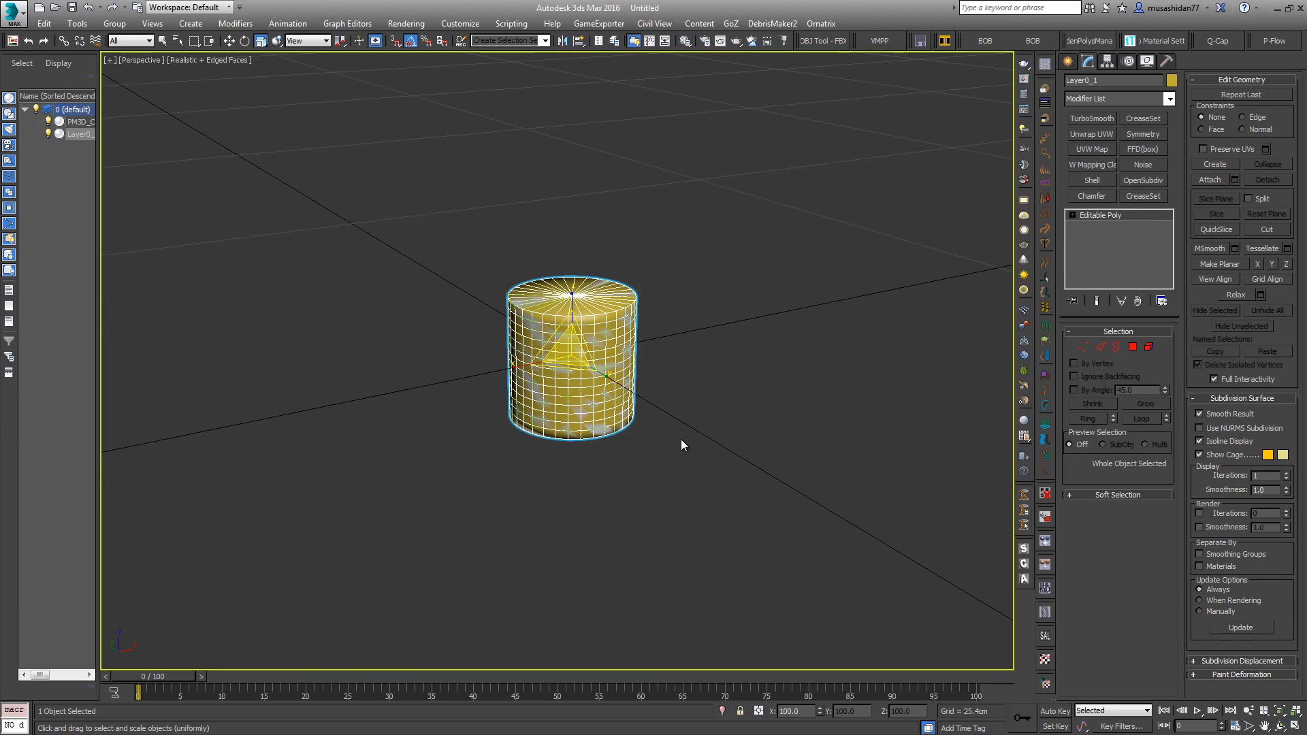
# - Review the soloed cylinder in ZBrush, return to 3ds Max and inspect the overlapping original and imported cylinder surfaces up close
pyautogui.moveTo(680, 443); pyautogui.dragTo(641, 439, button='middle')
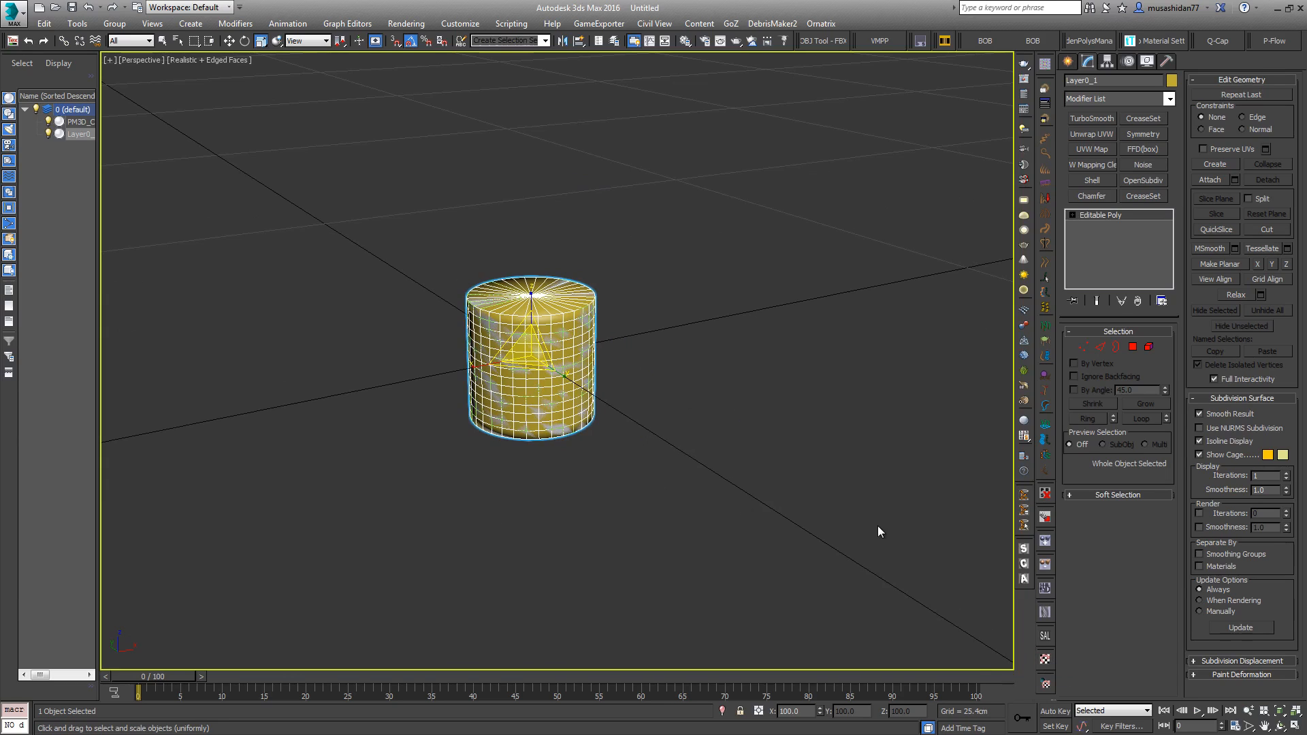
pyautogui.hotkey('alt', 'Tab')
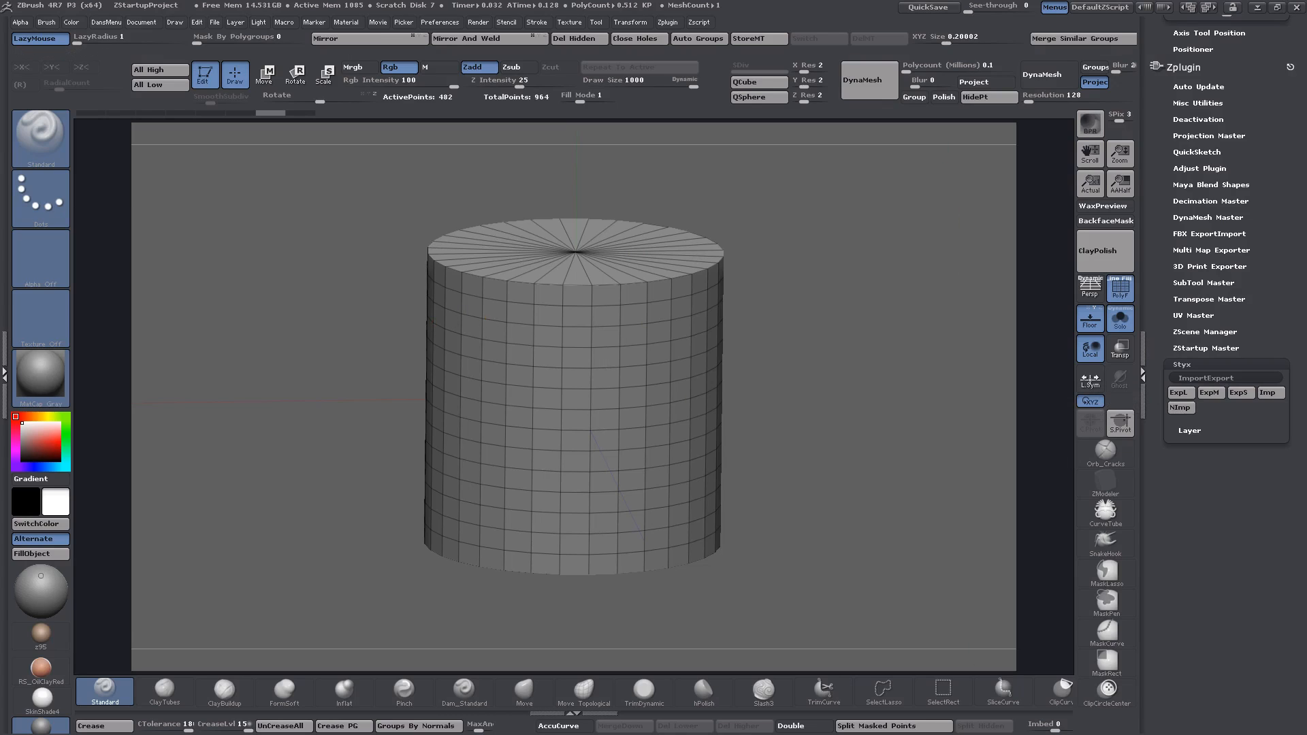
pyautogui.hotkey('alt', 'Tab')
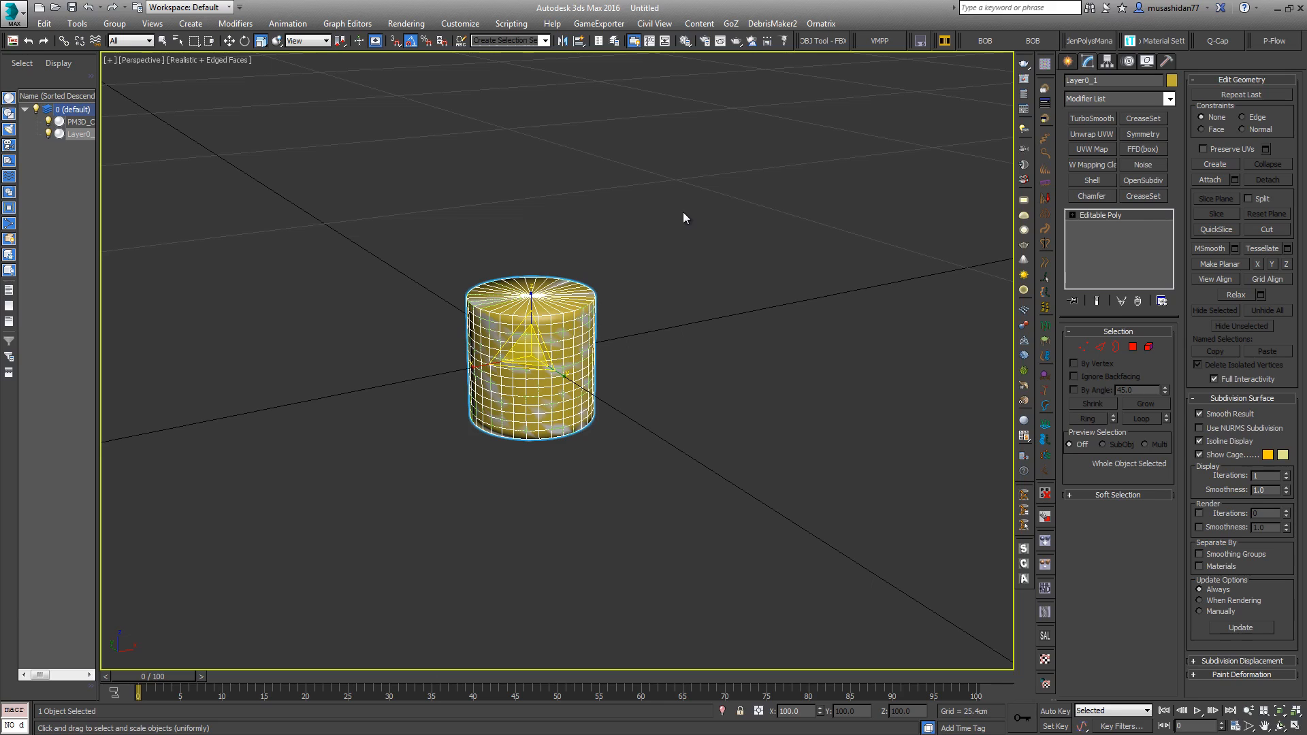
pyautogui.scroll(5, 705, 263)
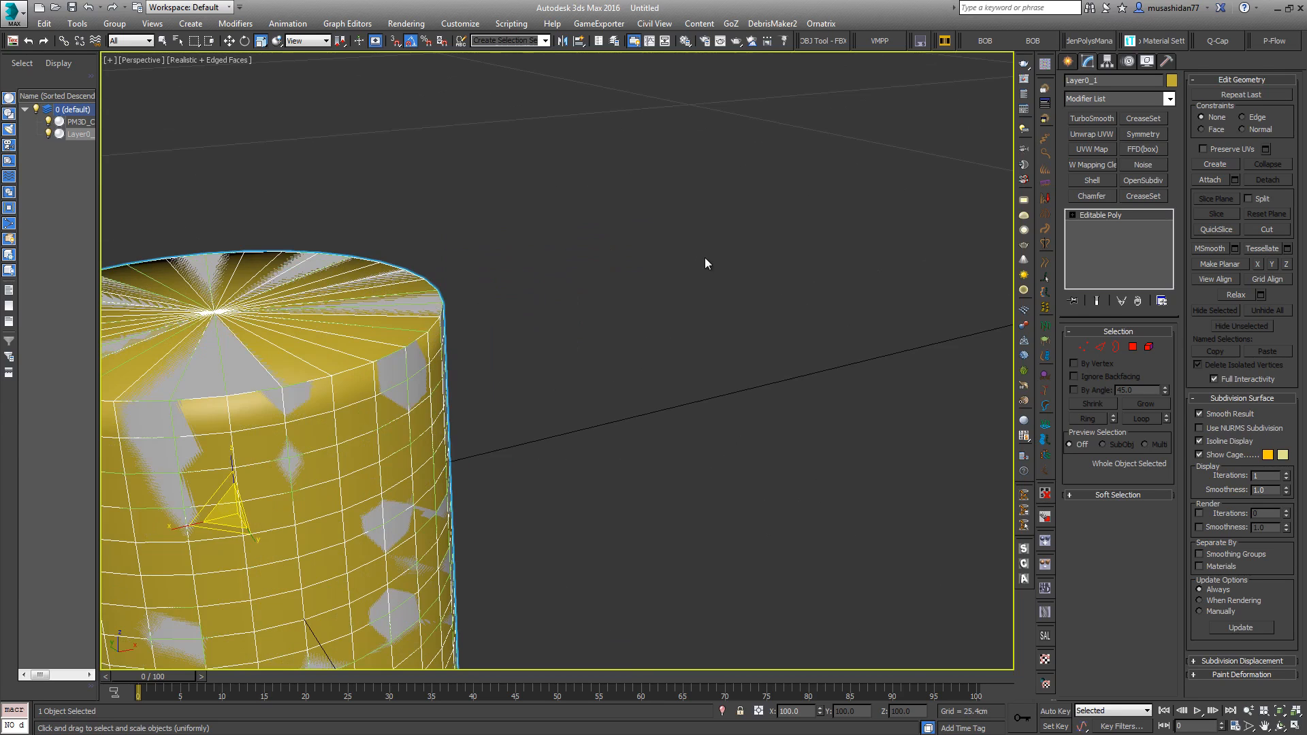
pyautogui.scroll(-4, 705, 263)
pyautogui.moveTo(658, 317); pyautogui.dragTo(777, 378, button='middle')
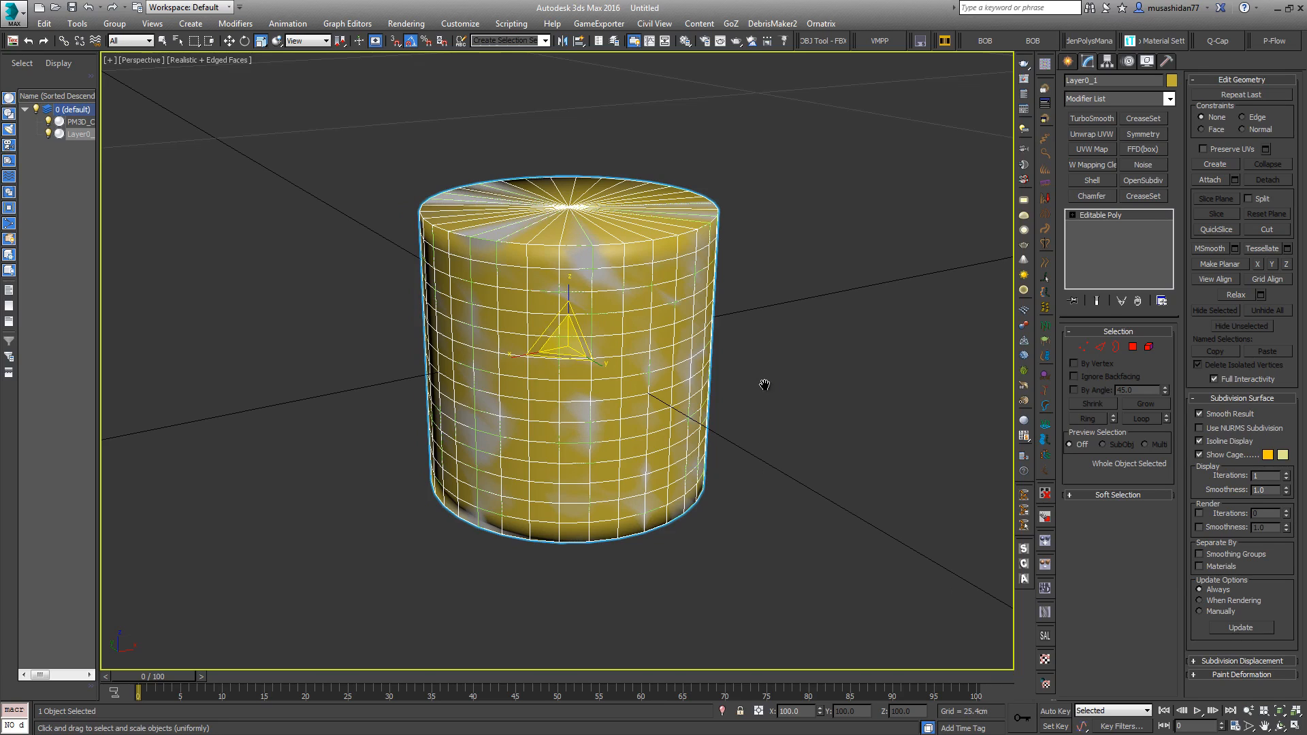
pyautogui.moveTo(765, 385); pyautogui.dragTo(725, 383, button='middle')
pyautogui.scroll(-3, 729, 384)
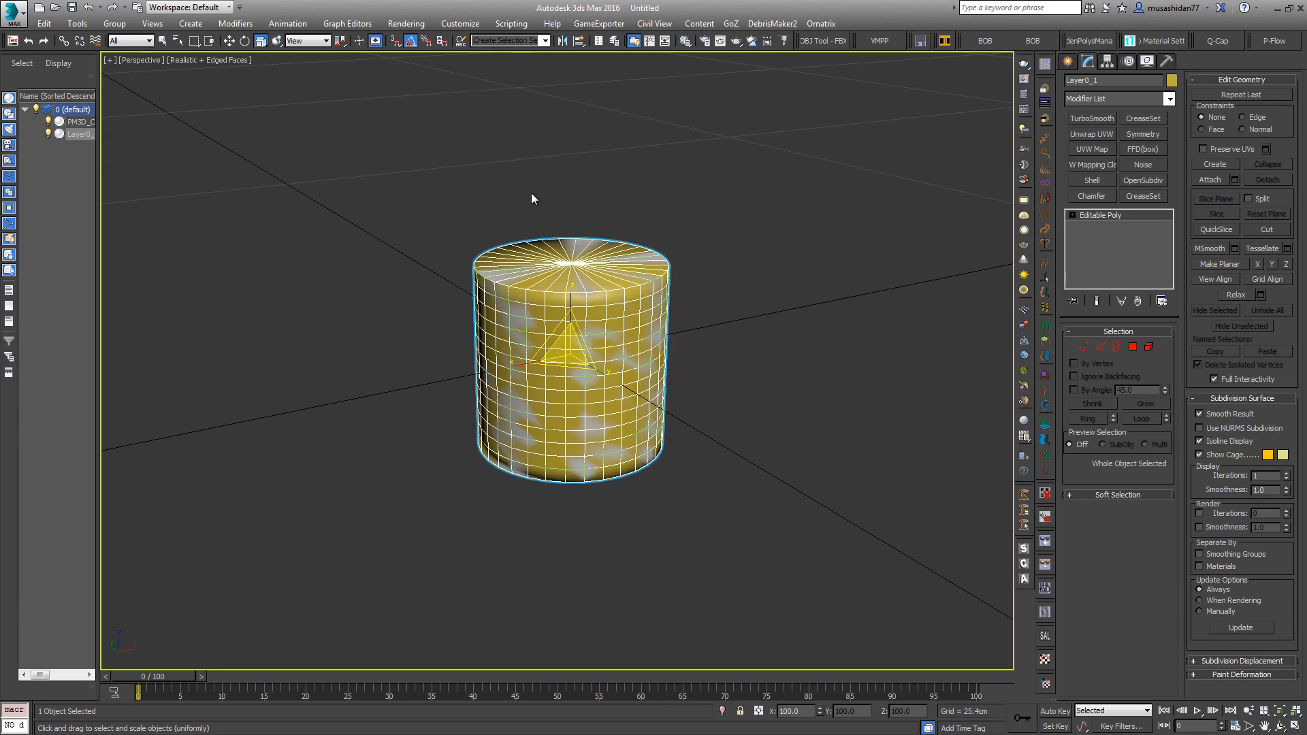
pyautogui.moveTo(590, 509)
pyautogui.mouseDown(button='middle')
pyautogui.moveTo(601, 500)
pyautogui.moveTo(578, 505)
pyautogui.mouseUp(button='middle')
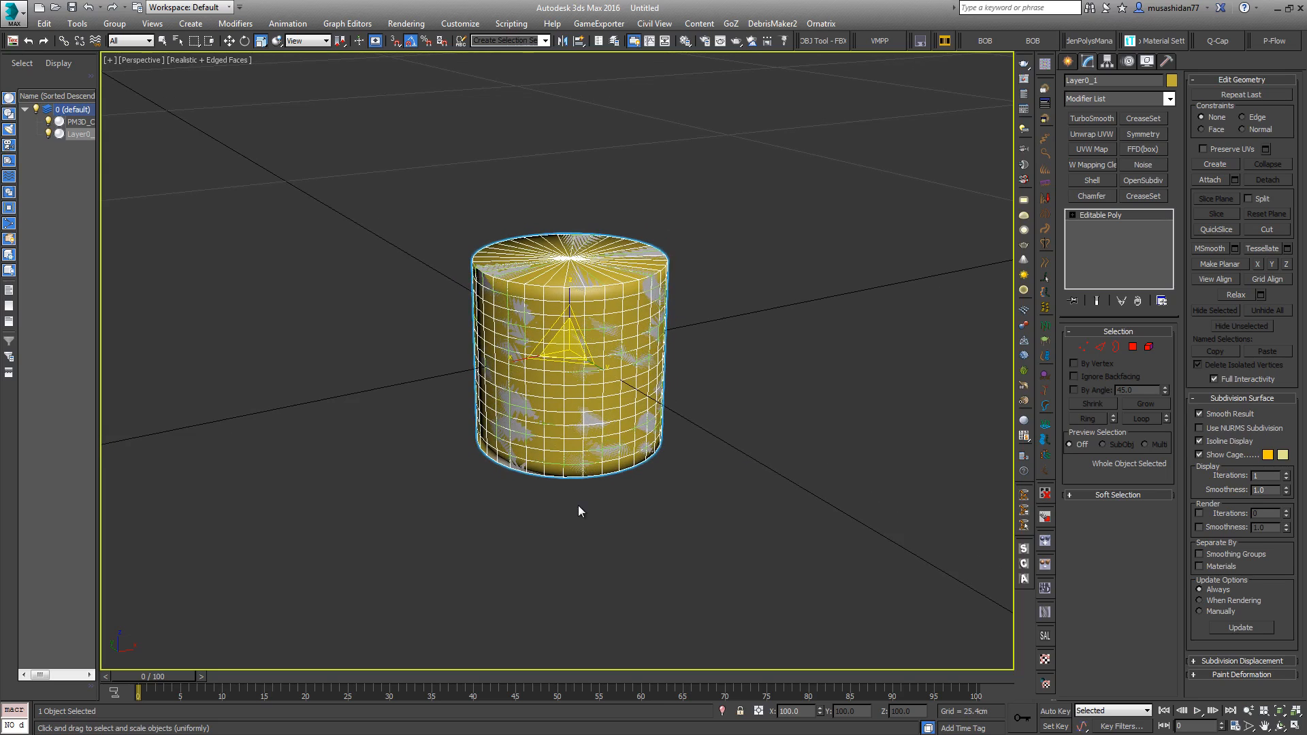